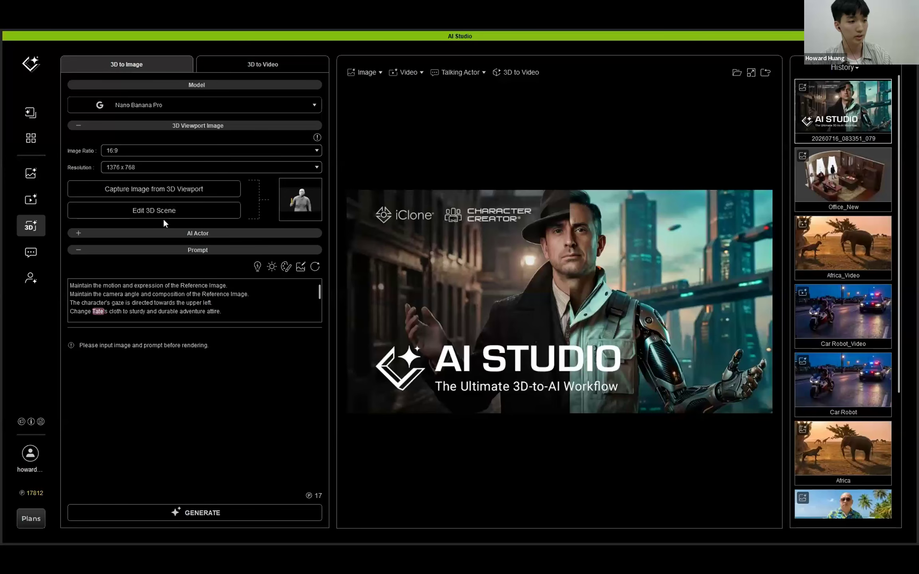
# - Check the 3D scene in iClone, then replace the 3D viewport reference image in AI Studio with a fresh viewport capture
pyautogui.click(190, 210)
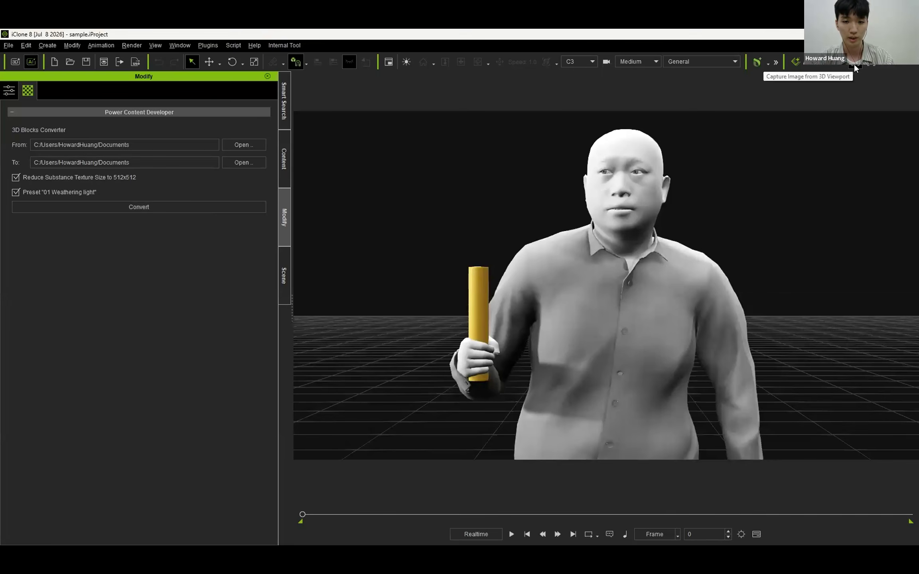
pyautogui.click(854, 63)
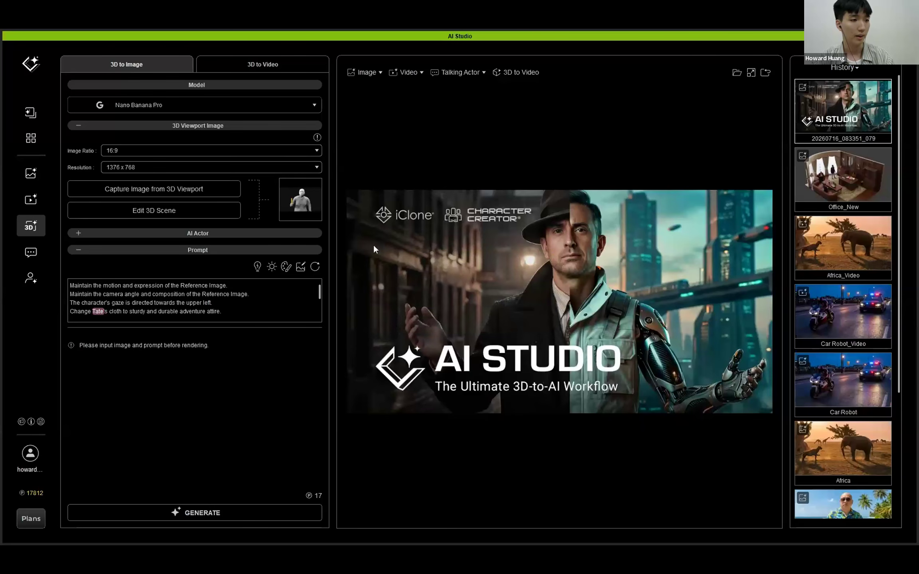
pyautogui.moveTo(312, 203)
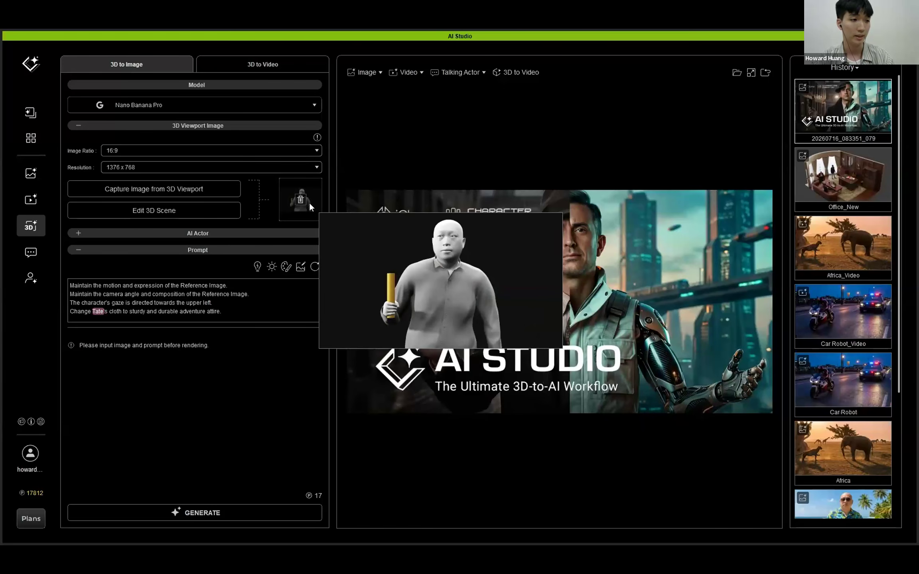
pyautogui.click(301, 200)
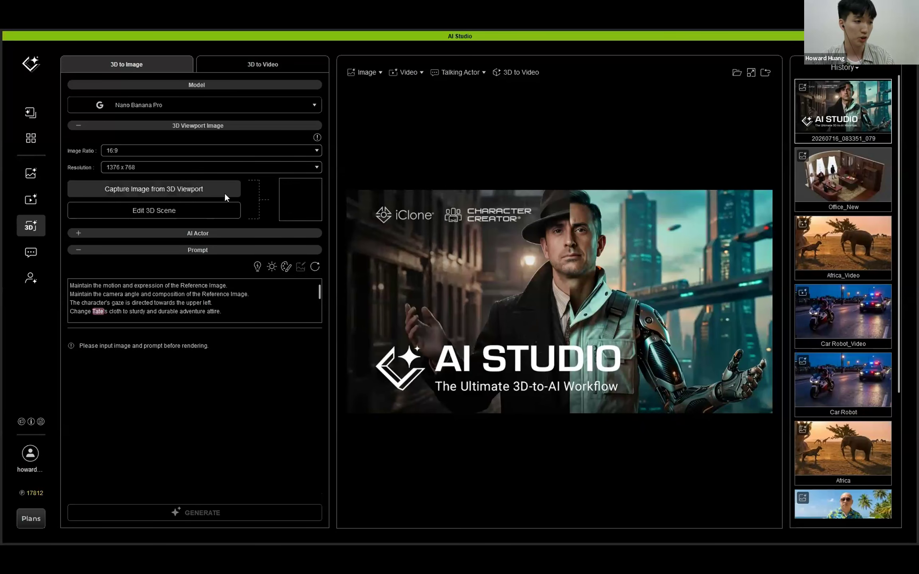
pyautogui.click(180, 194)
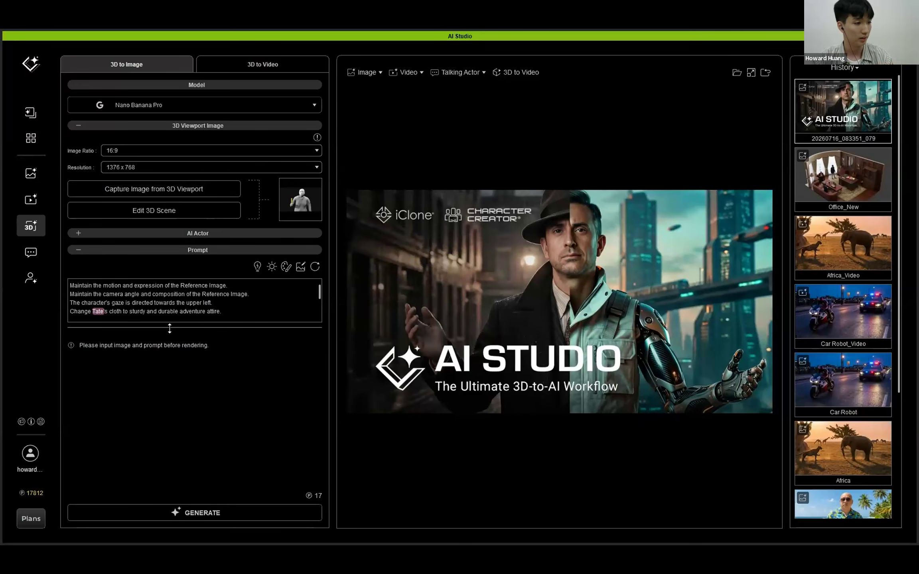
# - Enlarge the prompt box and review its pose and camera instructions, the yellow dummy-to-torch instruction, and the explorer portrait description
pyautogui.moveTo(179, 329); pyautogui.dragTo(177, 394)
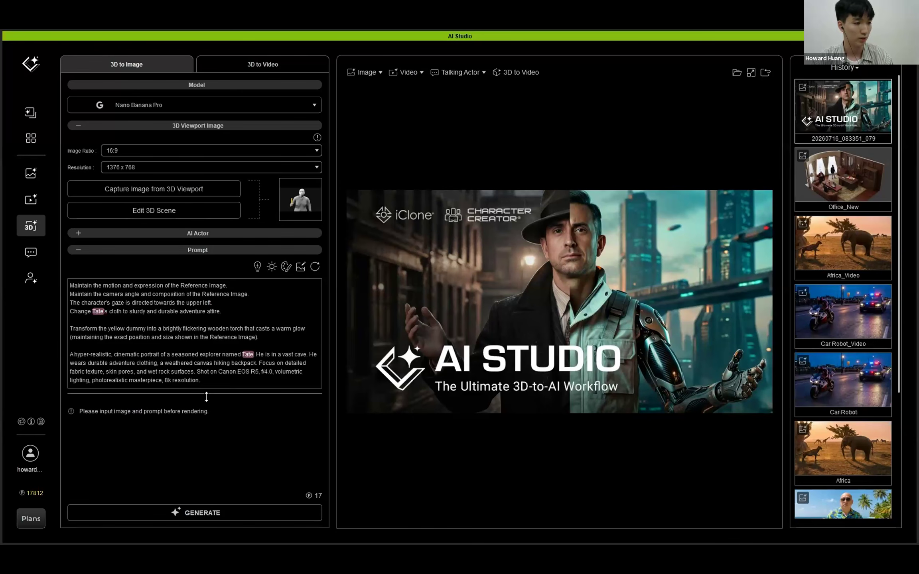
pyautogui.moveTo(206, 397)
pyautogui.mouseDown()
pyautogui.moveTo(207, 311)
pyautogui.moveTo(198, 419)
pyautogui.moveTo(200, 405)
pyautogui.mouseUp()
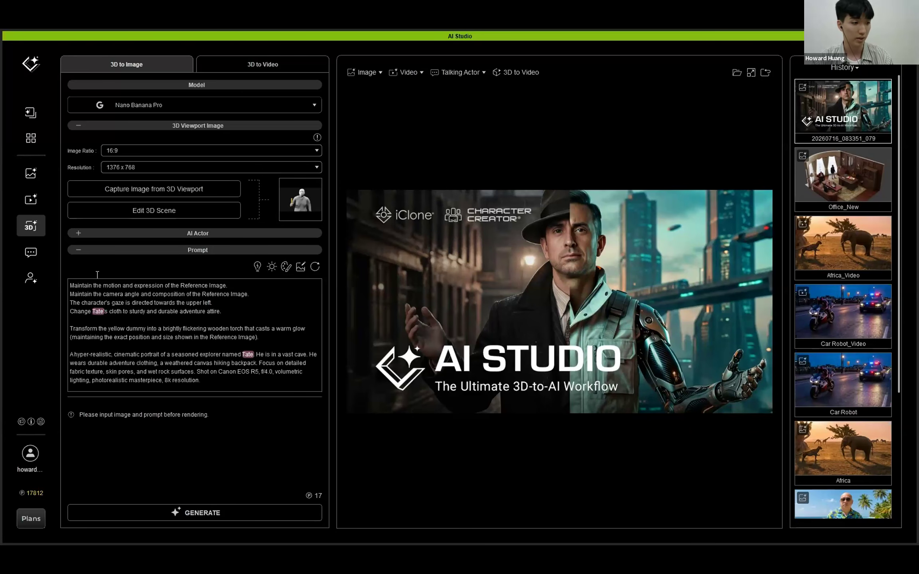
pyautogui.moveTo(219, 383); pyautogui.dragTo(75, 284)
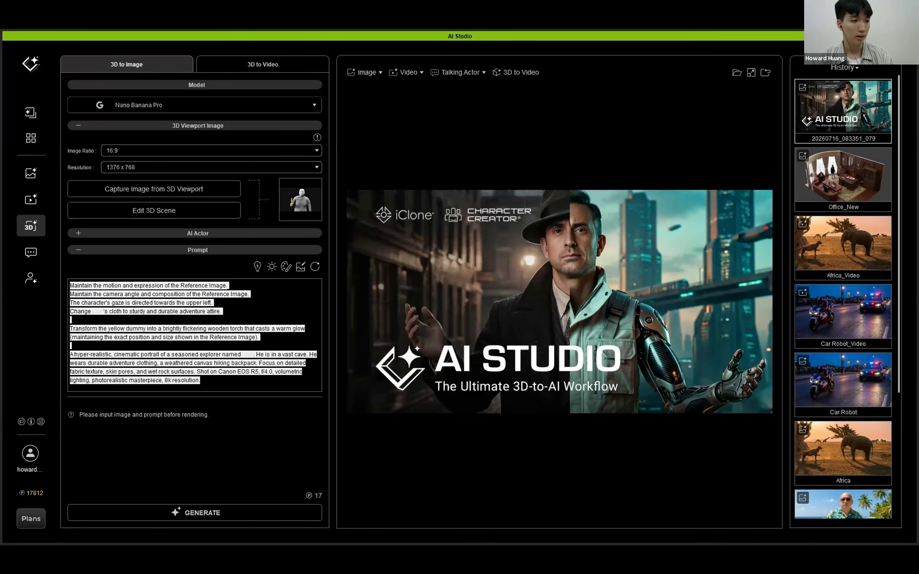
pyautogui.click(127, 329)
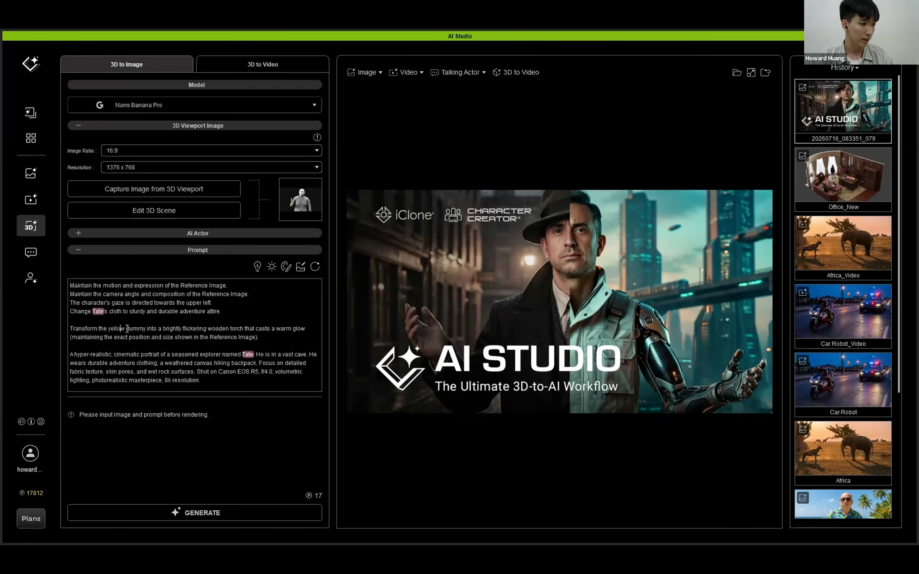
pyautogui.click(248, 313)
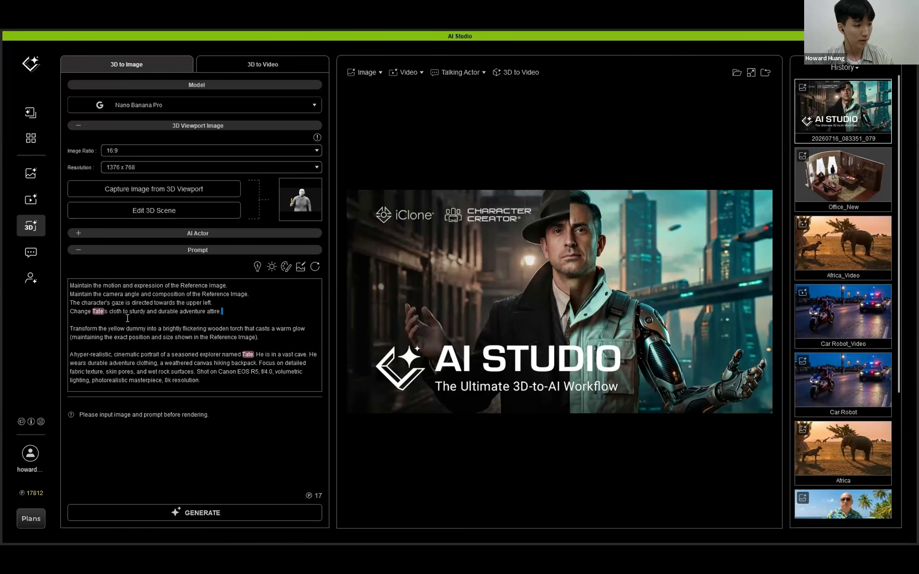
pyautogui.moveTo(128, 318); pyautogui.dragTo(55, 287)
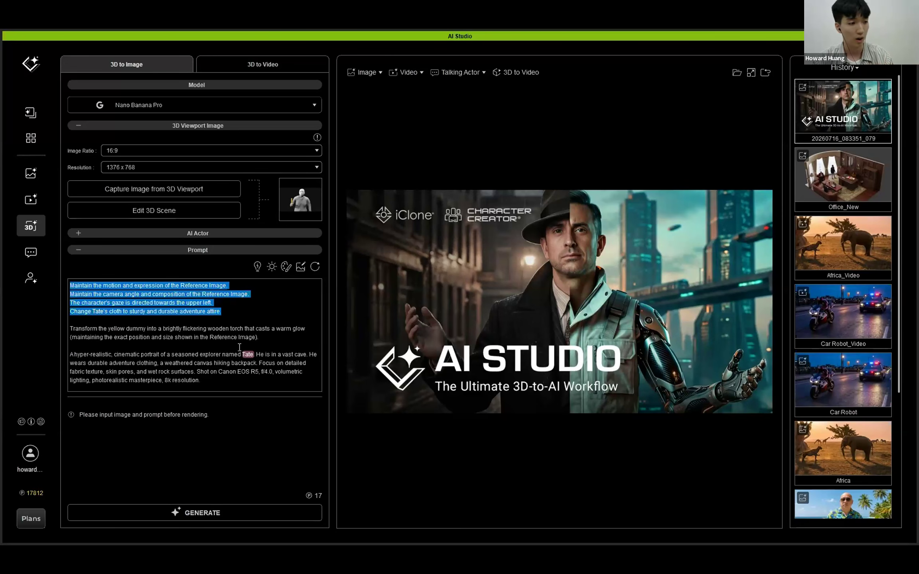
pyautogui.click(222, 314)
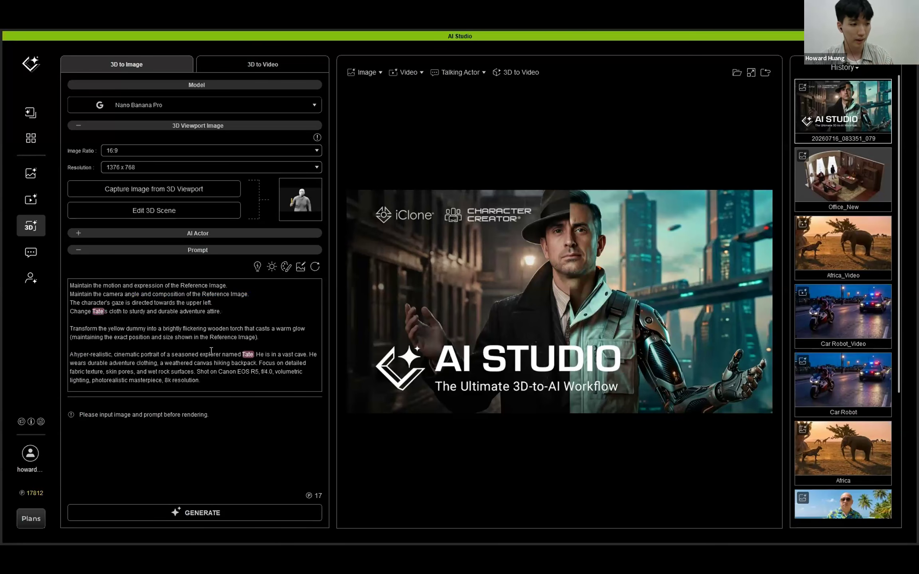
pyautogui.moveTo(272, 340); pyautogui.dragTo(73, 329)
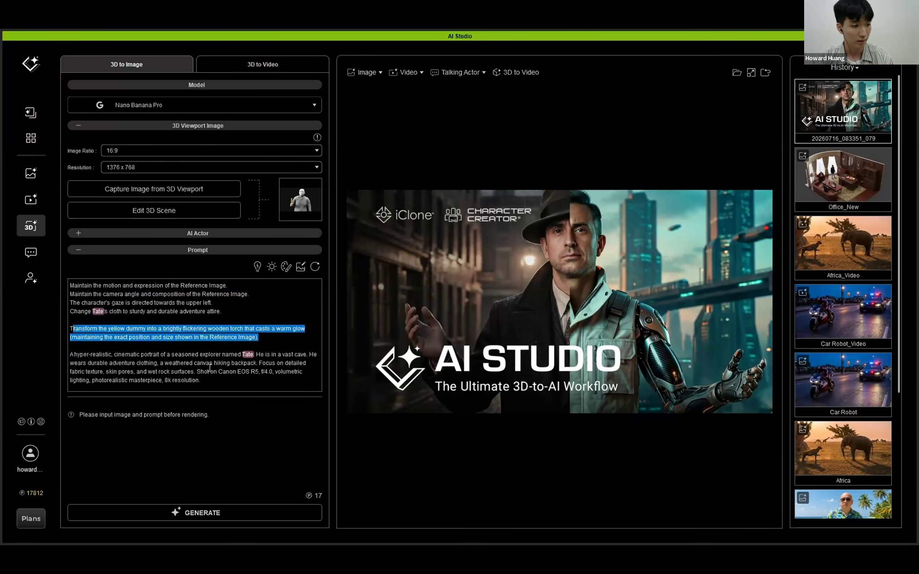
pyautogui.click(223, 363)
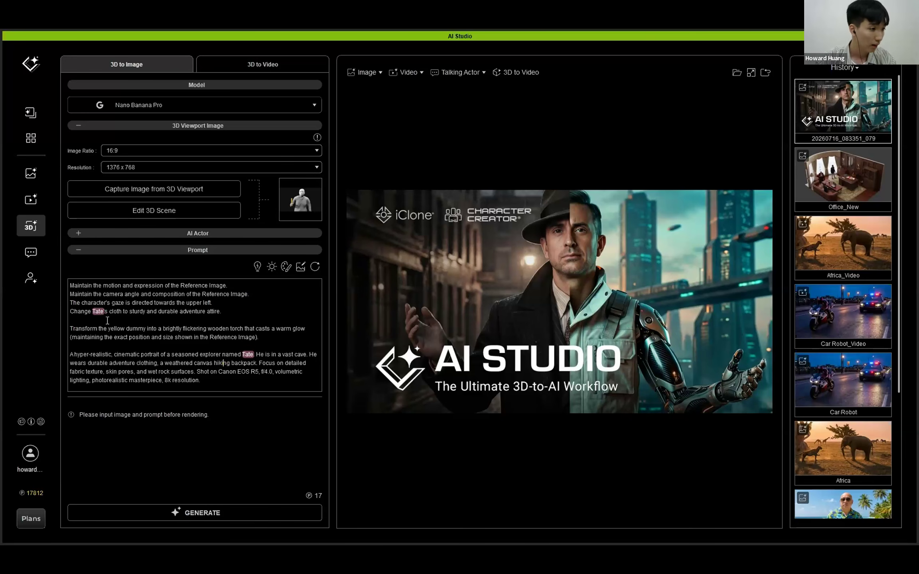
pyautogui.moveTo(153, 329); pyautogui.dragTo(260, 338)
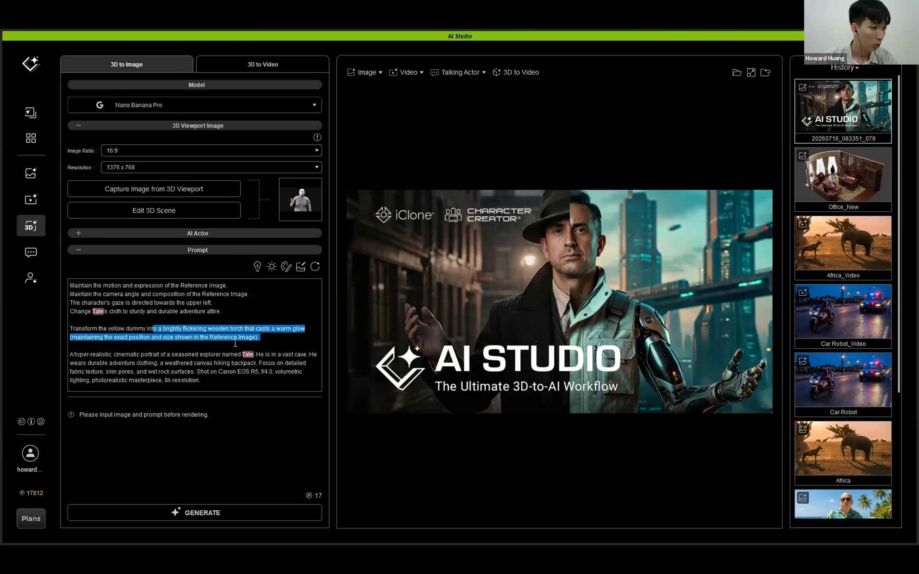
pyautogui.click(221, 329)
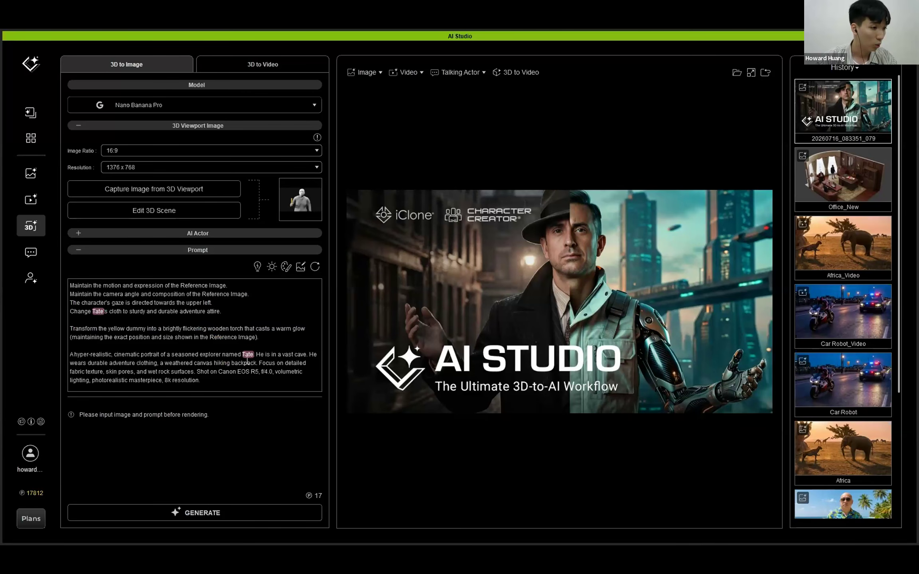
pyautogui.tripleClick(288, 376)
pyautogui.click(247, 389)
# - Generate the explorer image from the captured viewport with Nano Banana Pro and return to the 3D to Image page
pyautogui.click(235, 513)
pyautogui.press('Return')
pyautogui.click(34, 204)
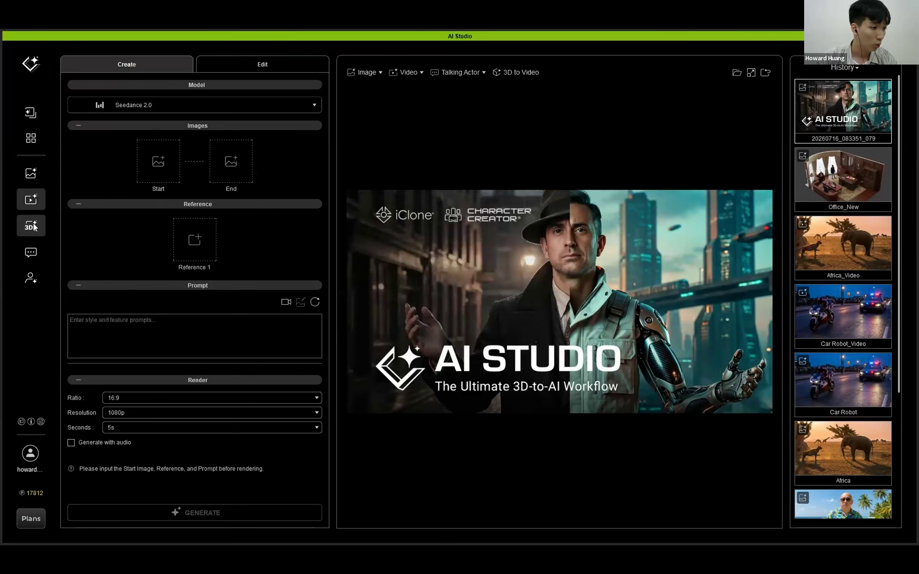
pyautogui.click(33, 227)
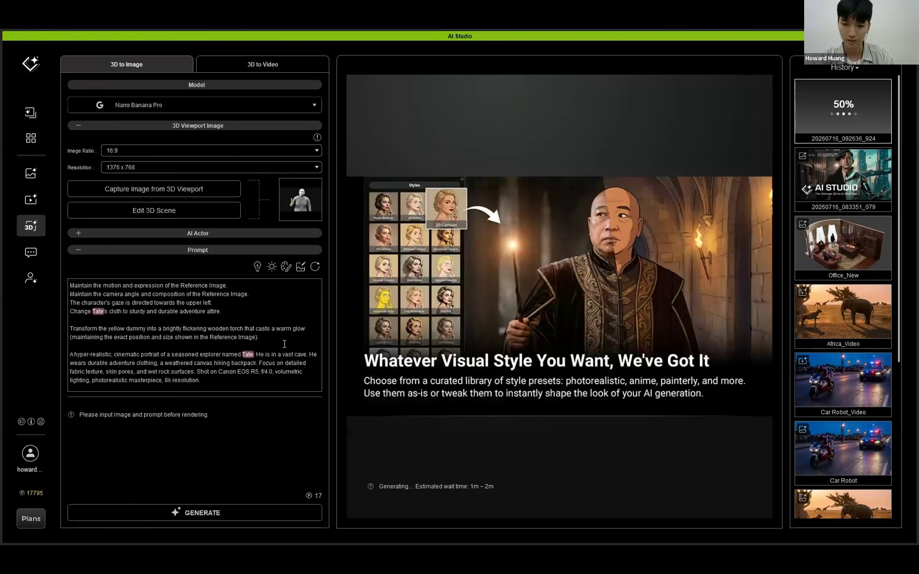
# - Switch the image model to Flux2 Max and generate another version from the same viewport capture and prompt
pyautogui.click(178, 107)
pyautogui.click(178, 106)
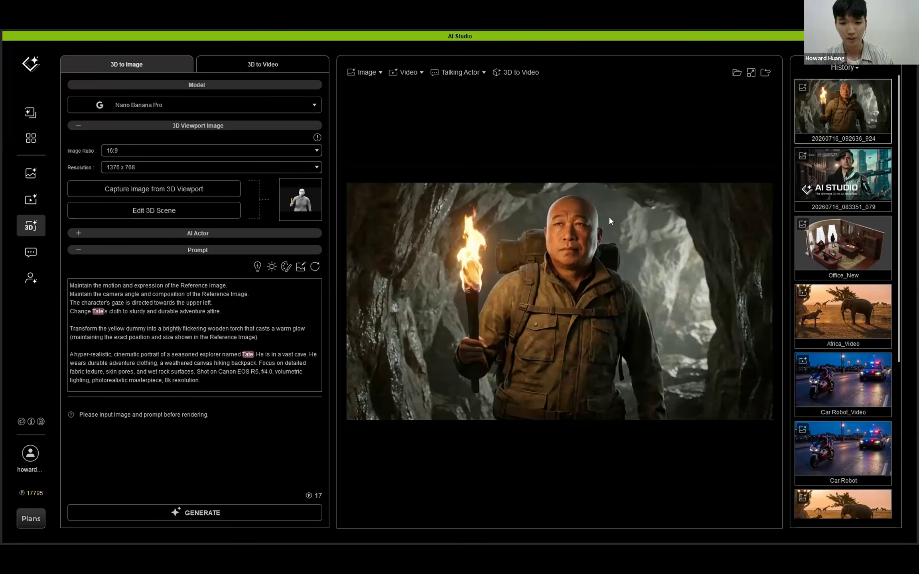
pyautogui.click(181, 106)
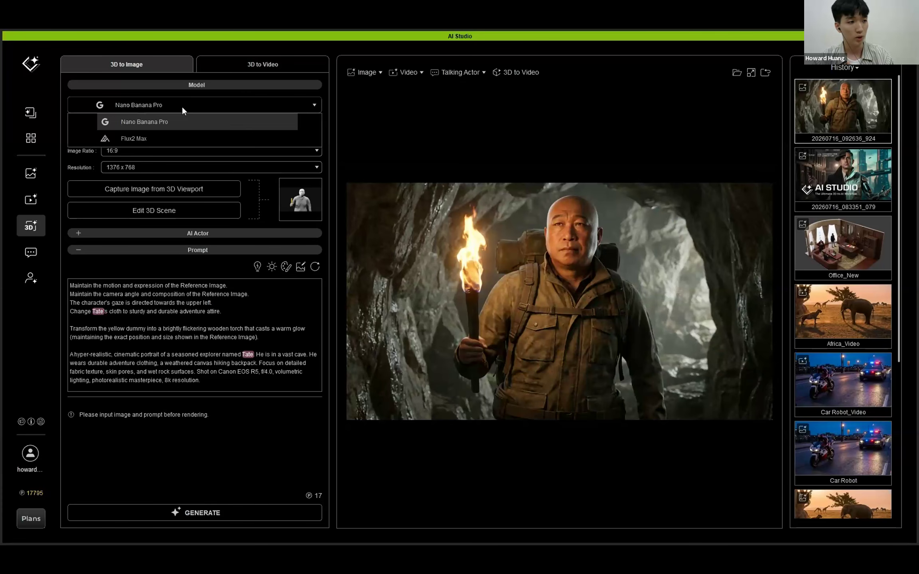
pyautogui.click(162, 139)
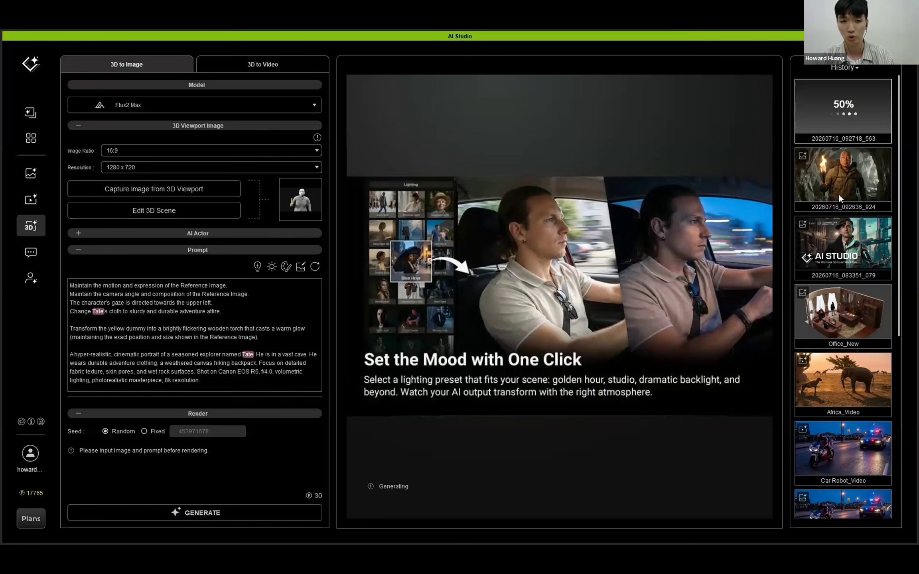
# - Compare the Nano Banana Pro and Flux2 Max torch images and examine the prompt's explorer portrait description
pyautogui.click(838, 193)
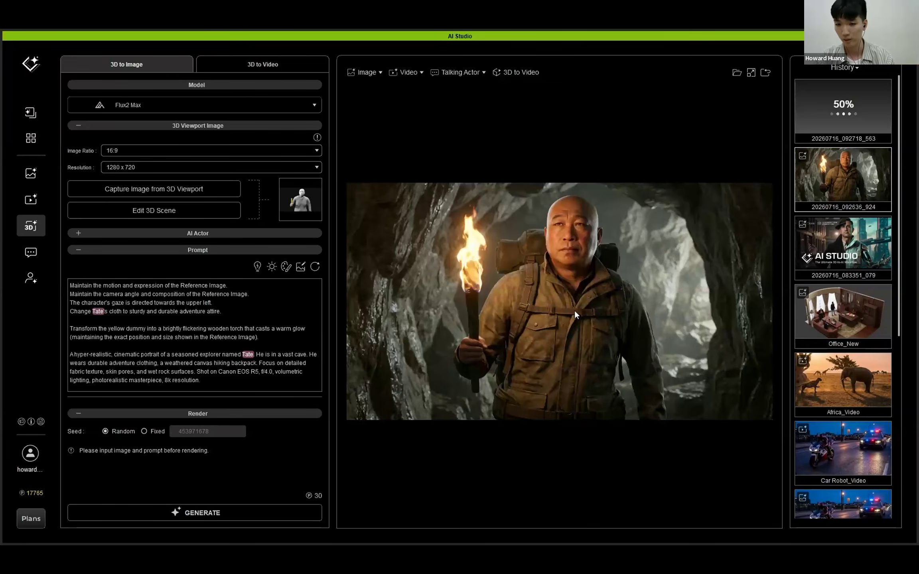
pyautogui.click(868, 124)
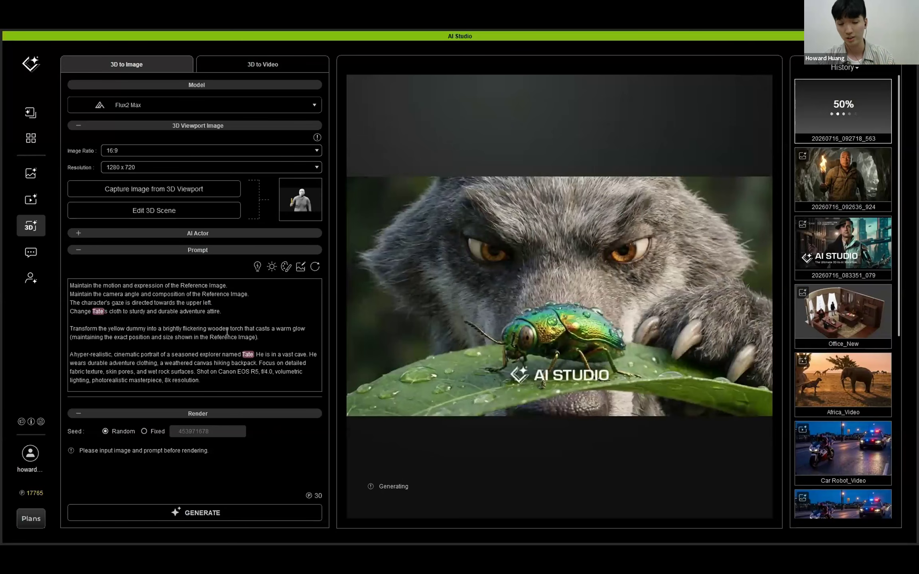
pyautogui.click(227, 330)
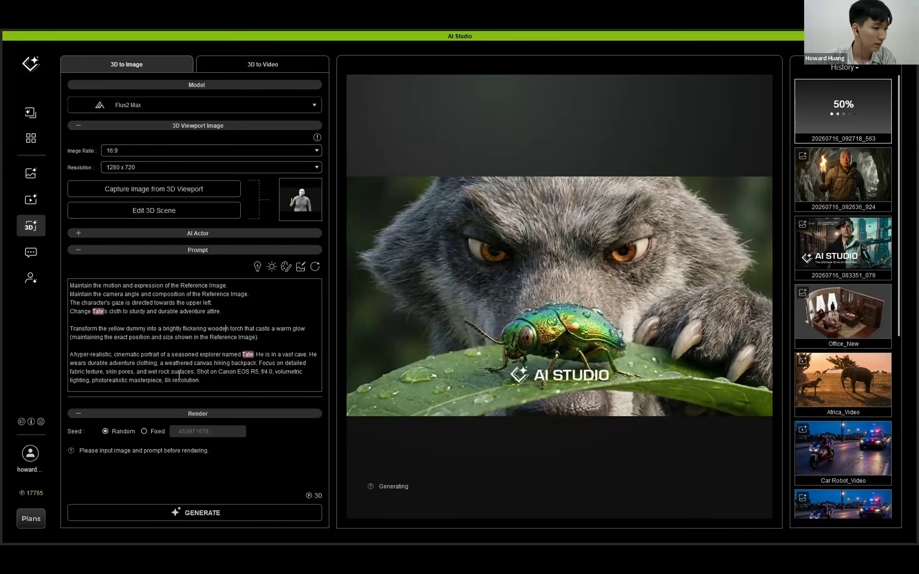
pyautogui.click(201, 381)
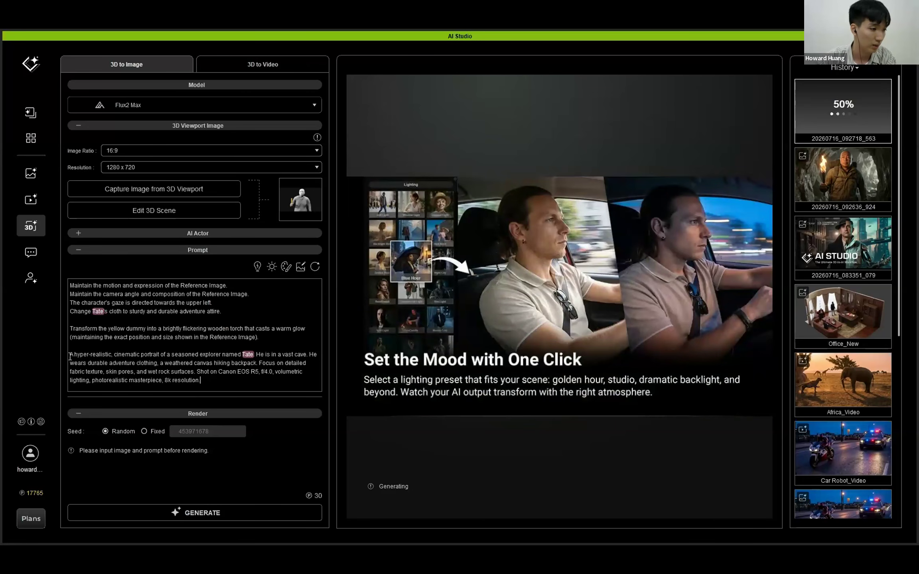
pyautogui.moveTo(70, 356); pyautogui.dragTo(134, 356)
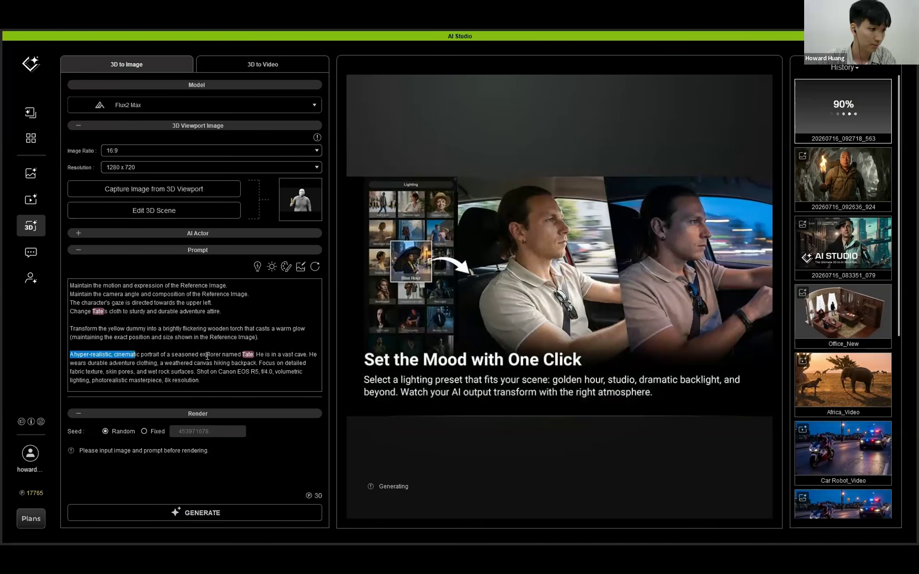
pyautogui.moveTo(207, 356); pyautogui.dragTo(221, 356)
pyautogui.click(221, 356)
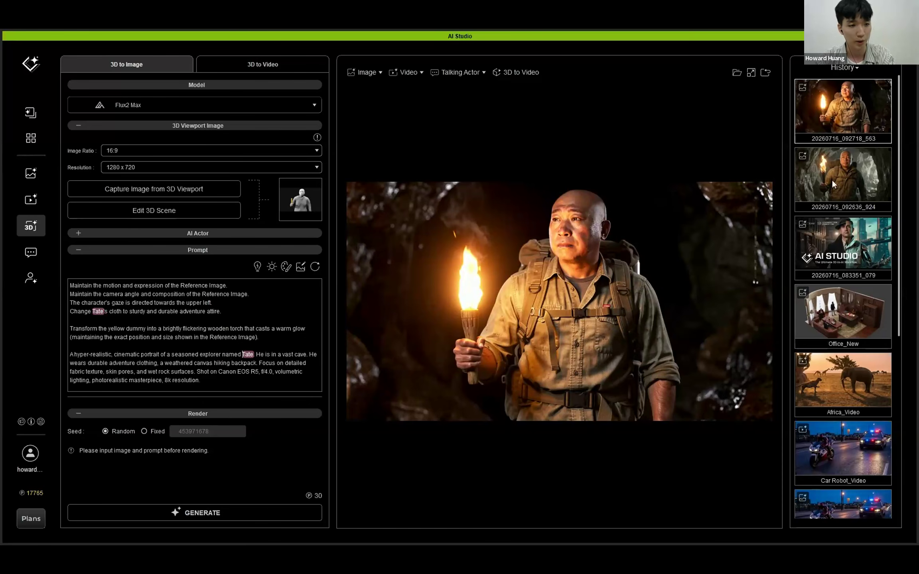
pyautogui.click(856, 185)
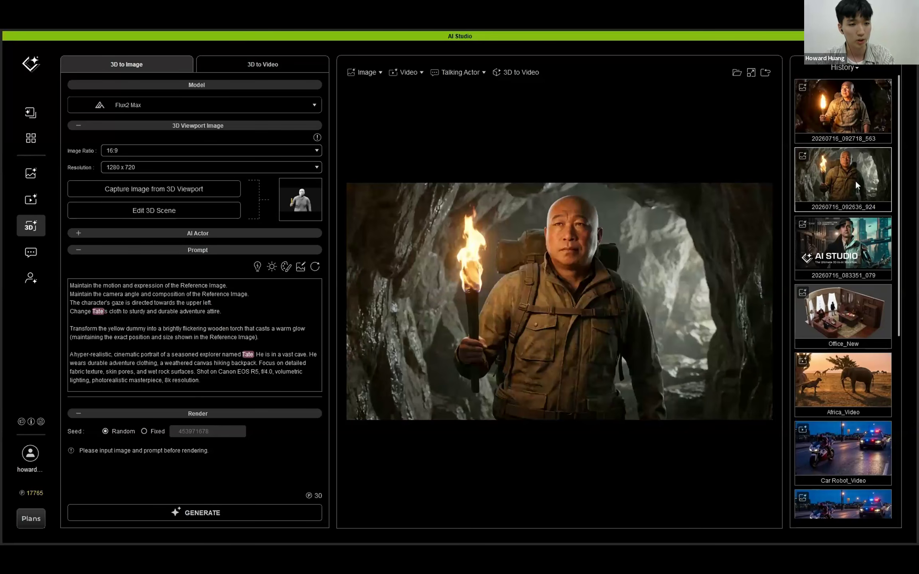
pyautogui.click(849, 128)
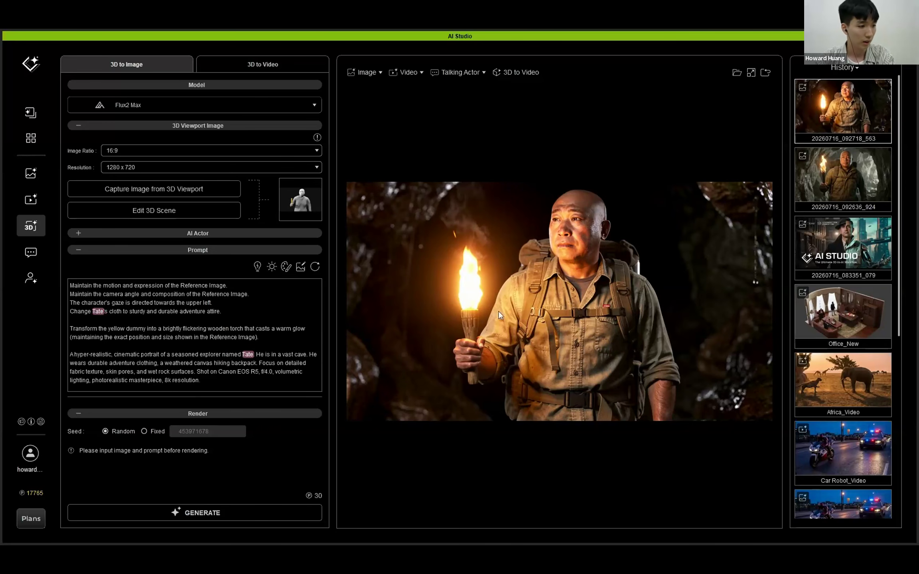
# - Delete the prompt's "hyper-realistic, cinematic portrait" sentence and its closing "Shot on Canon EOS R5" sentence with the lighting and quality terms
pyautogui.click(72, 358)
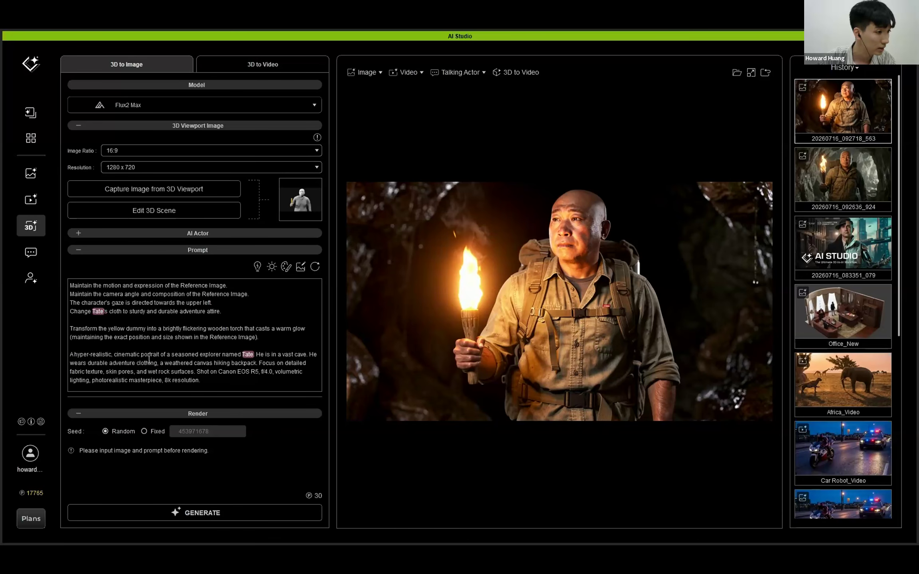
pyautogui.moveTo(70, 355); pyautogui.dragTo(127, 356)
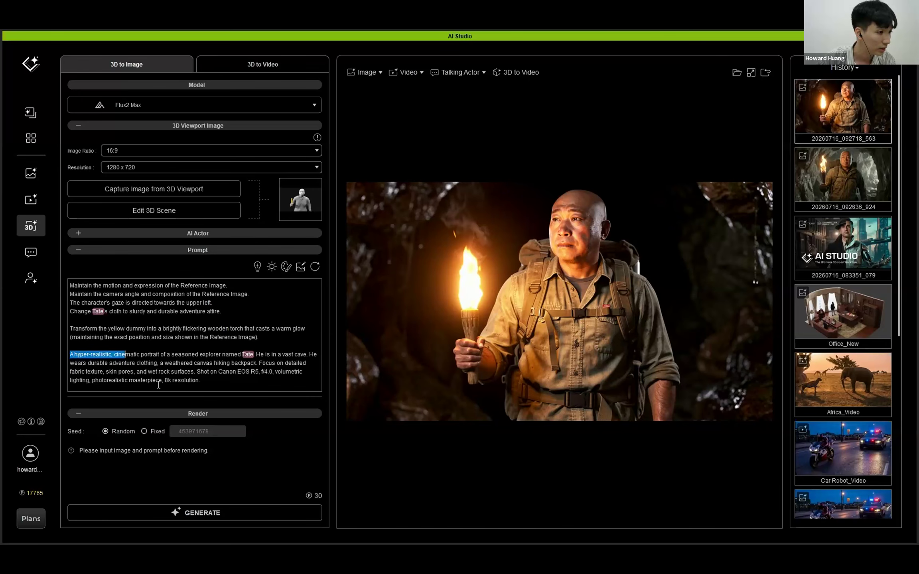
pyautogui.hotkey('ctrl', 'shift', 'Right')
pyautogui.hotkey('ctrl', 'shift', 'Right')
pyautogui.hotkey('ctrl', 'shift', 'Right')
pyautogui.hotkey('ctrl', 'shift', 'Right')
pyautogui.hotkey('ctrl', 'shift', 'Right')
pyautogui.hotkey('ctrl', 'shift', 'Right')
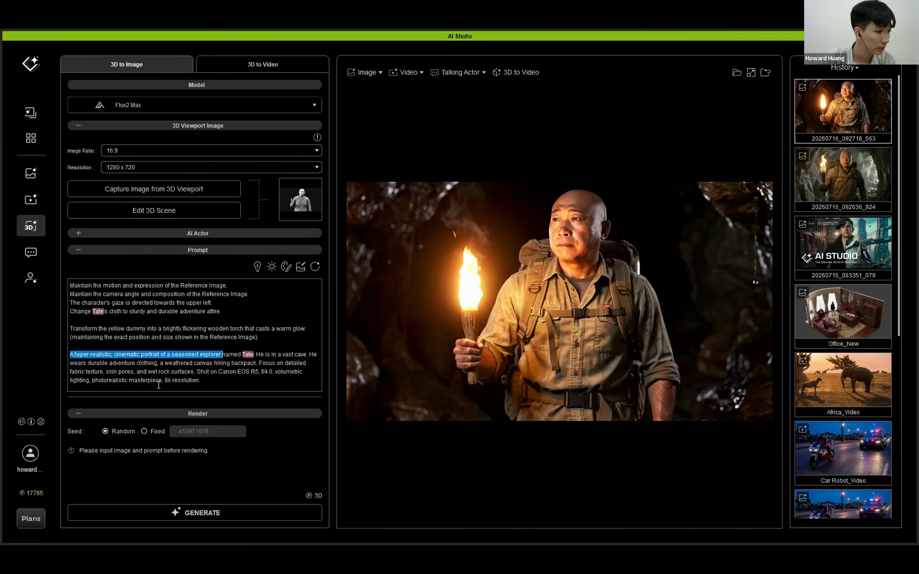
pyautogui.hotkey('ctrl', 'shift', 'Right')
pyautogui.hotkey('ctrl', 'shift', 'Right')
pyautogui.hotkey('ctrl', 'shift', 'Right')
pyautogui.hotkey('shift', 'Right')
pyautogui.press('BackSpace')
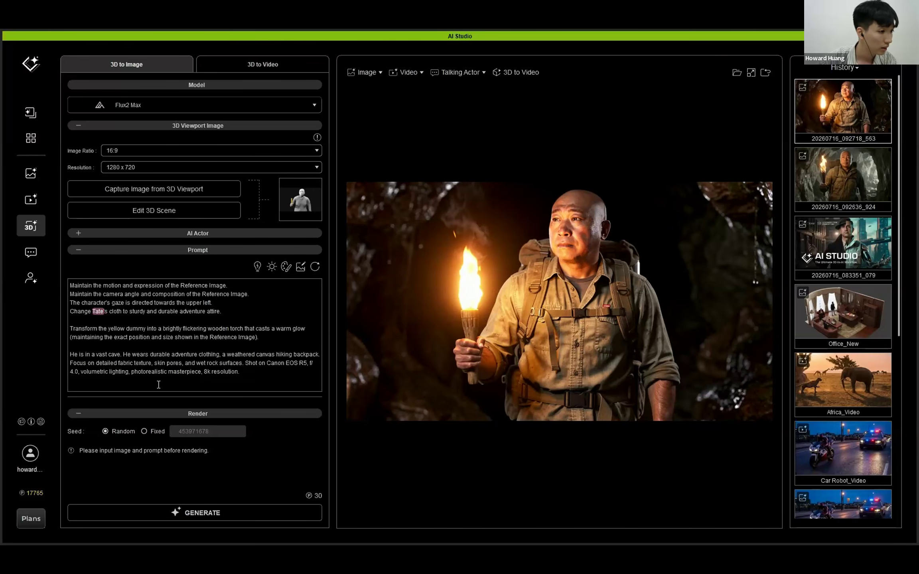
pyautogui.moveTo(241, 384); pyautogui.dragTo(245, 362)
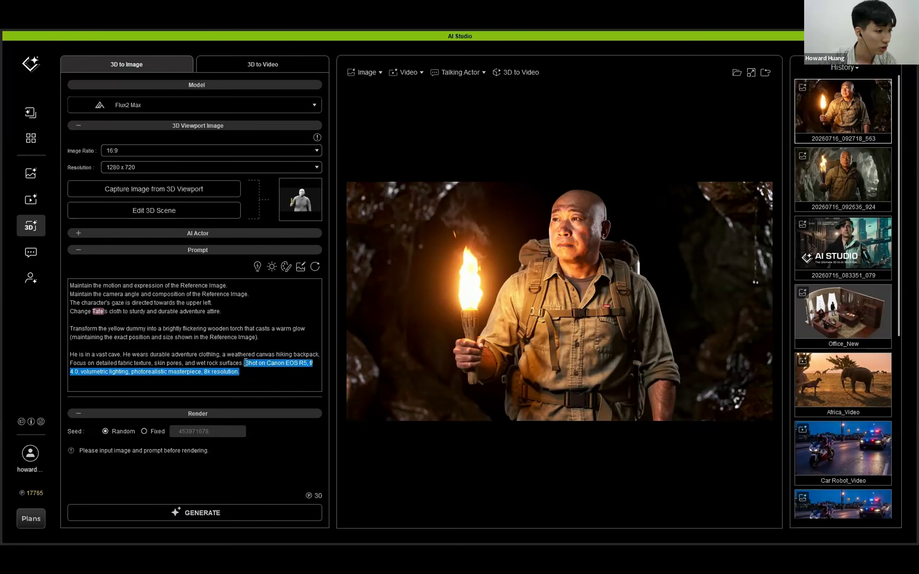
pyautogui.press('BackSpace')
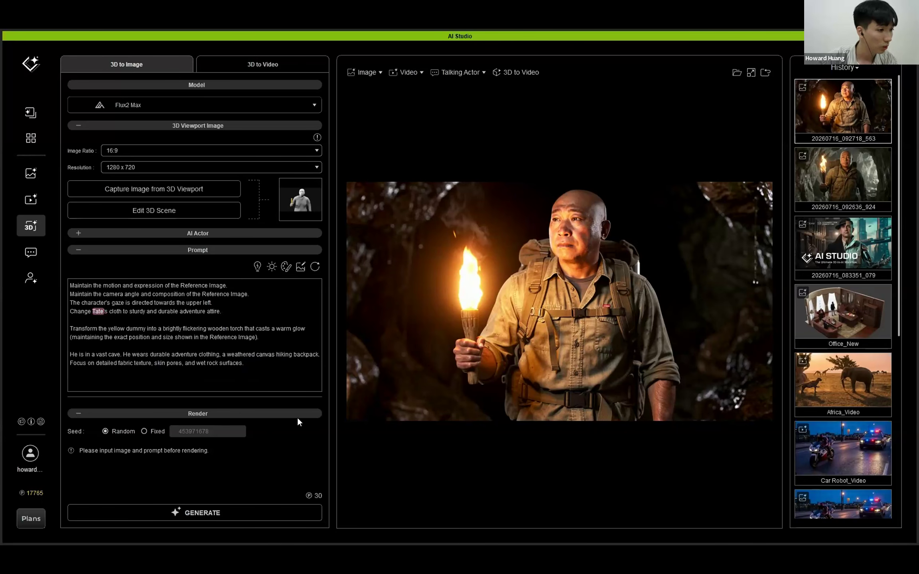
# - Add the 2D Anime style preset to the prompt and generate the explorer image with Flux2 Max
pyautogui.click(346, 331)
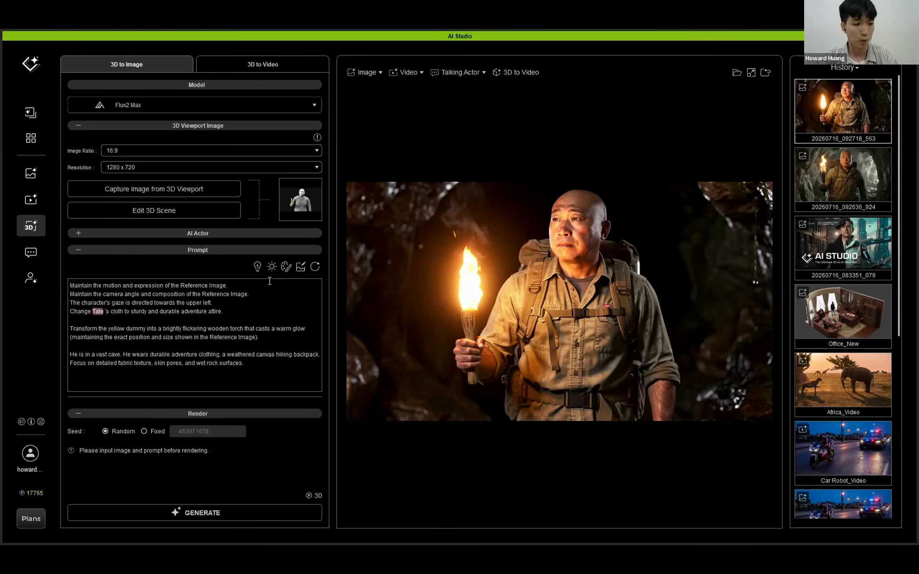
pyautogui.click(285, 266)
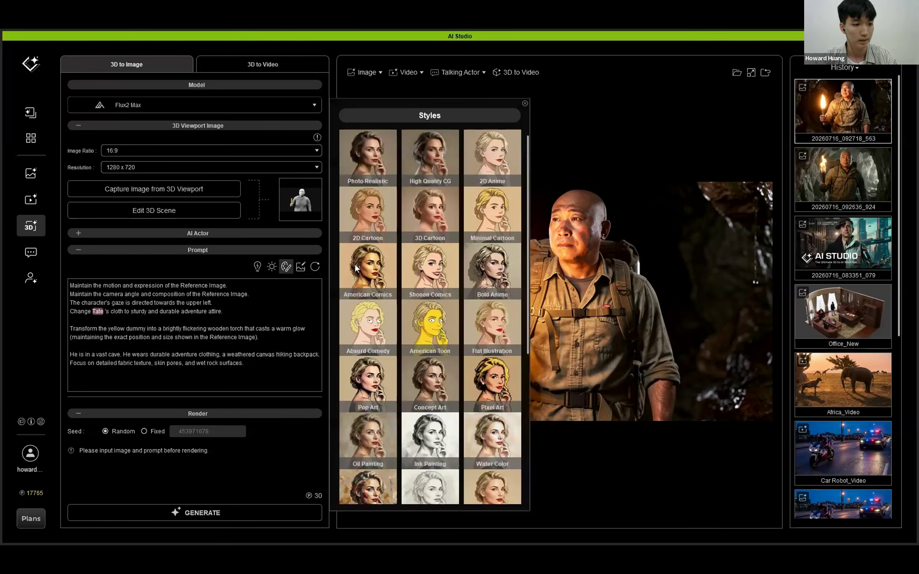
pyautogui.moveTo(526, 193)
pyautogui.mouseDown()
pyautogui.moveTo(515, 377)
pyautogui.moveTo(518, 178)
pyautogui.mouseUp()
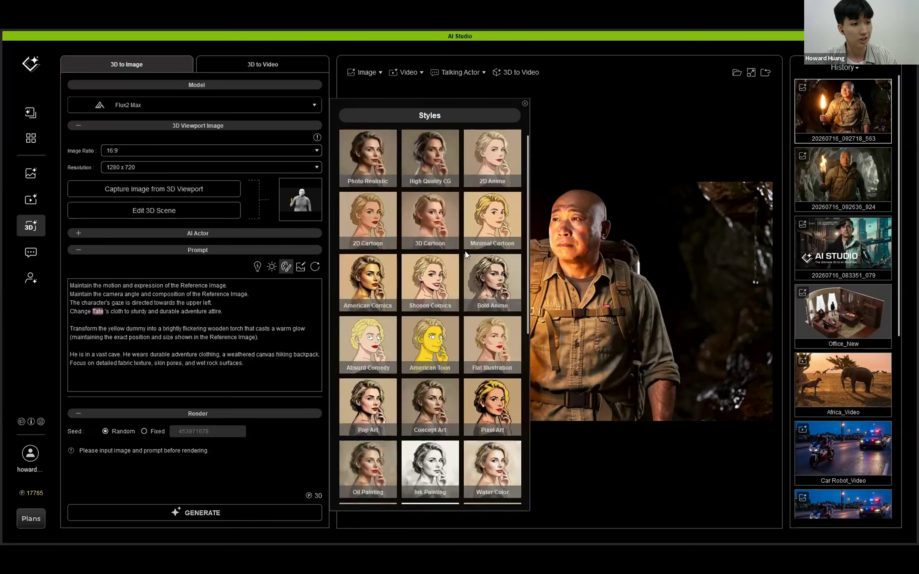
pyautogui.click(496, 163)
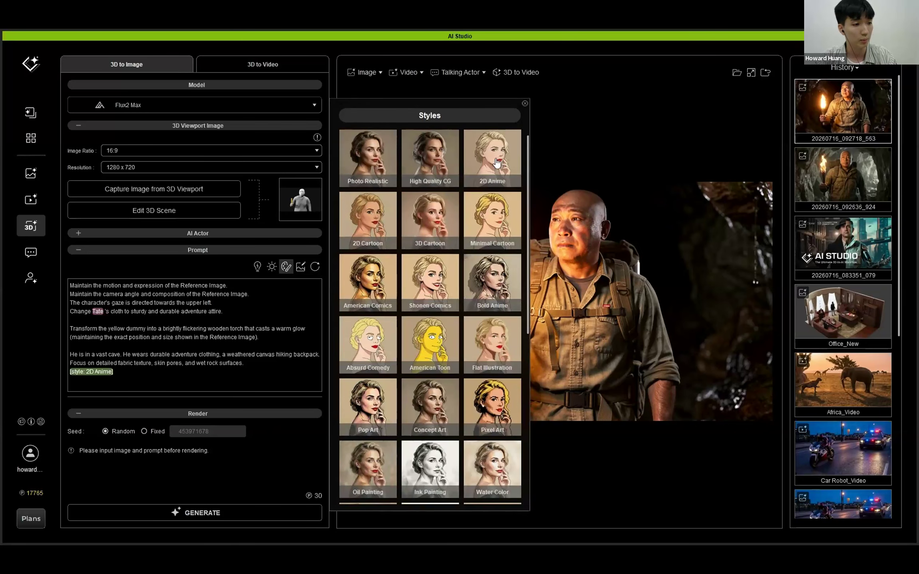
pyautogui.click(282, 267)
pyautogui.click(232, 514)
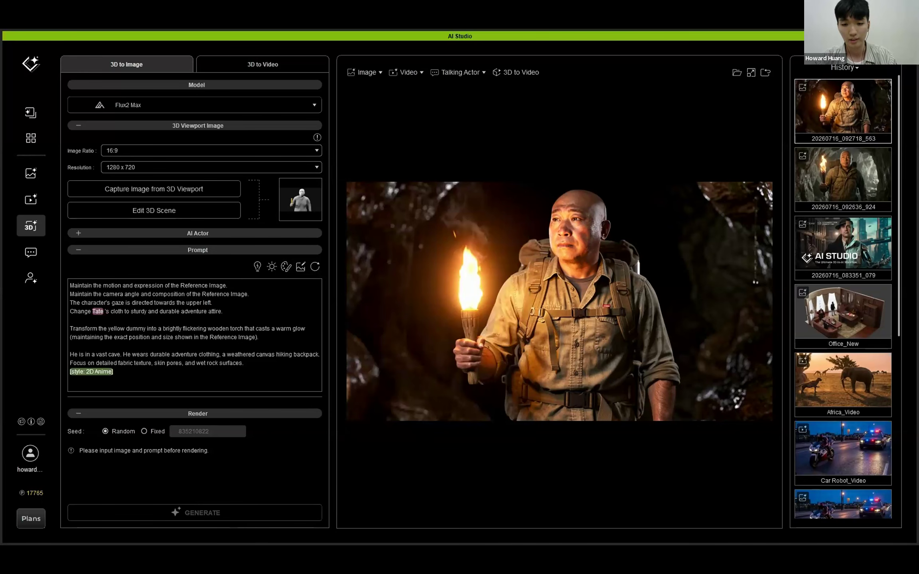
# - Switch the model to Nano Banana Pro and generate the same 2D Anime prompt
pyautogui.click(202, 106)
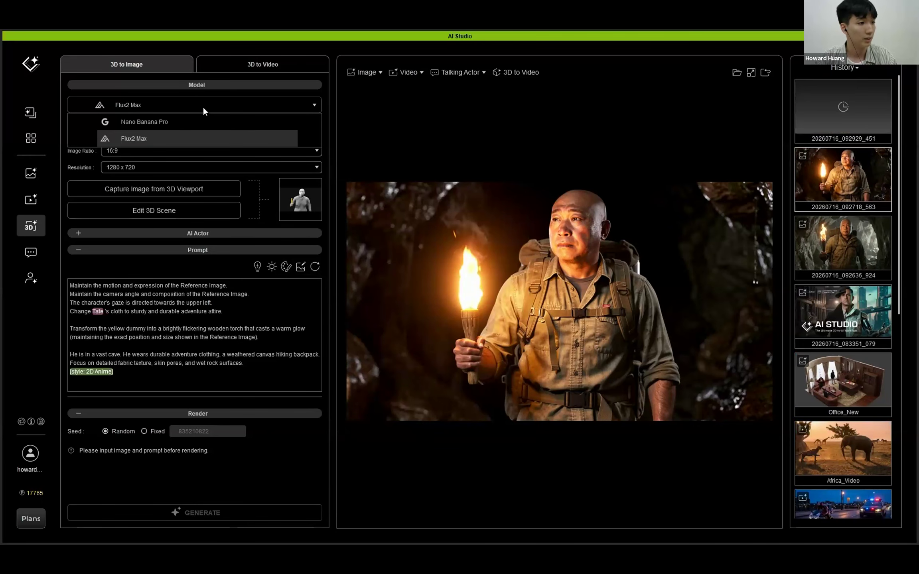
pyautogui.click(178, 121)
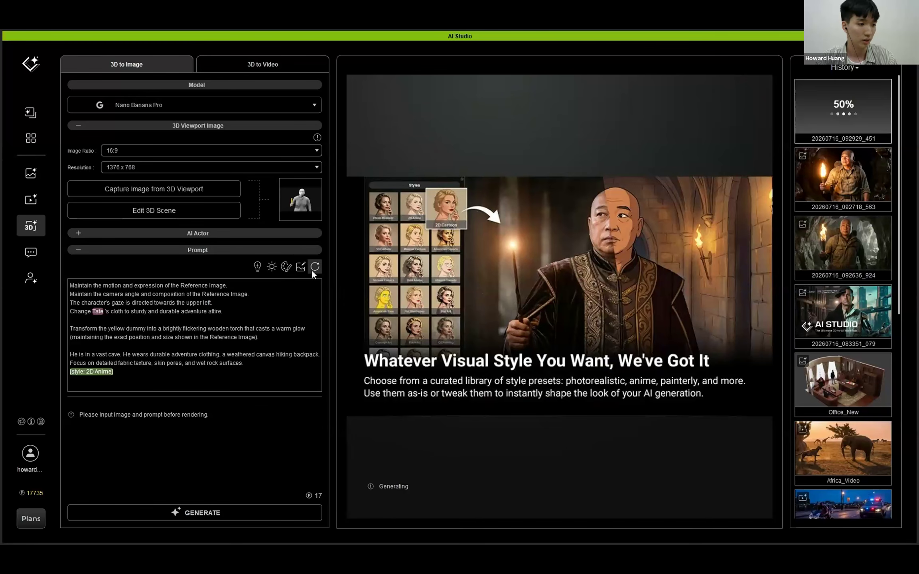
pyautogui.click(217, 516)
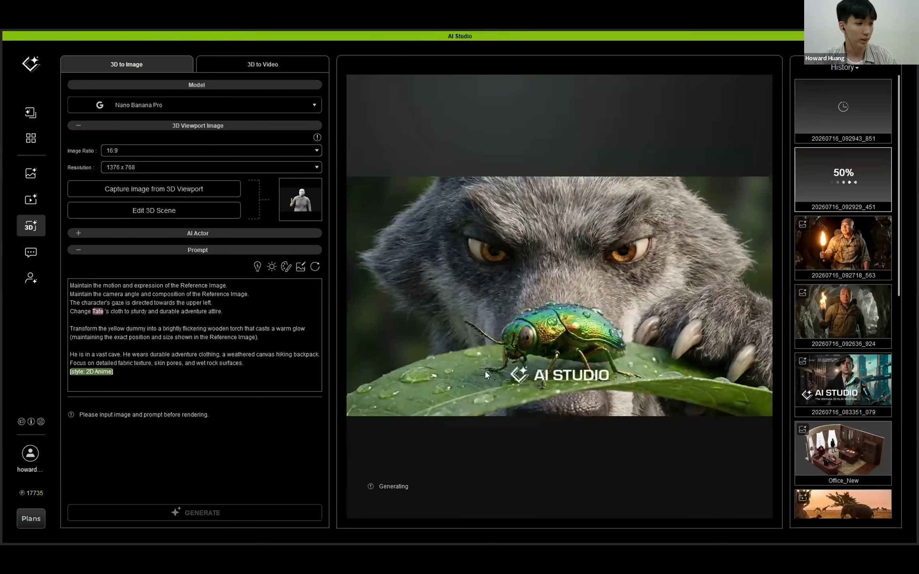
# - Change the prompt's style preset to American Comics and generate another Nano Banana Pro image
pyautogui.click(286, 271)
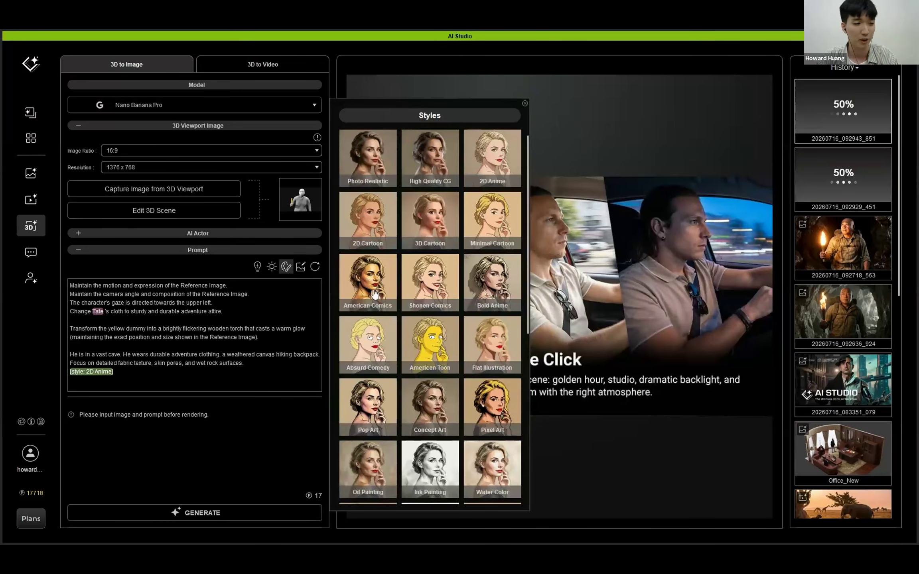
pyautogui.click(374, 294)
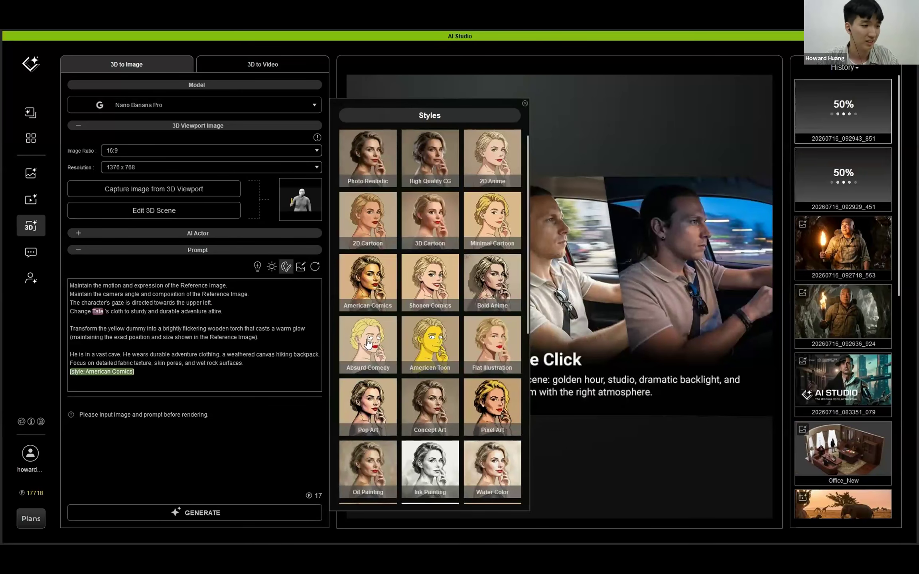
pyautogui.click(285, 266)
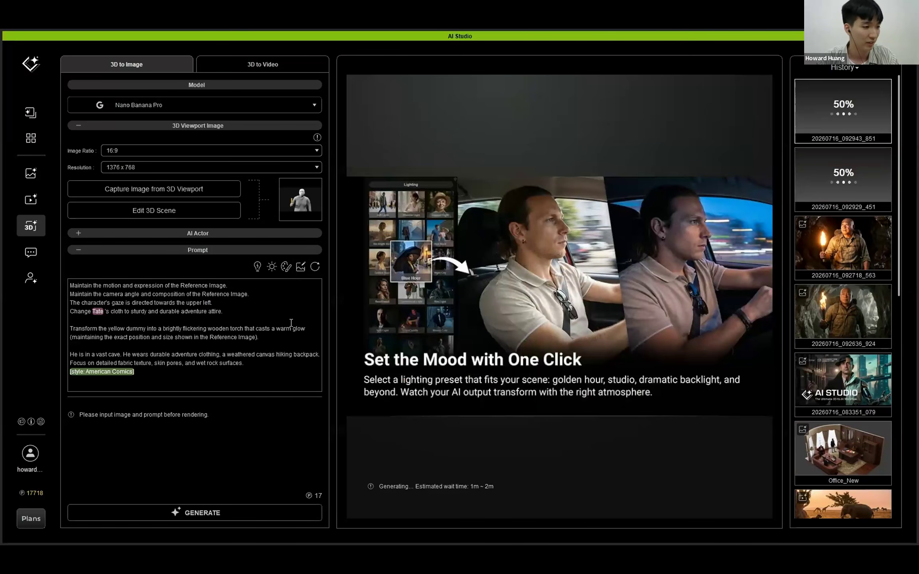
pyautogui.click(159, 374)
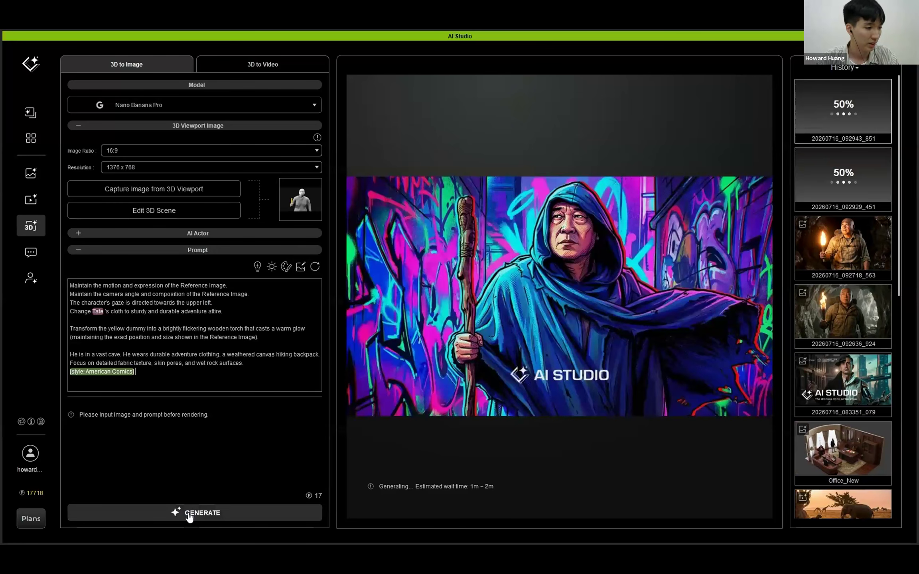
pyautogui.click(188, 512)
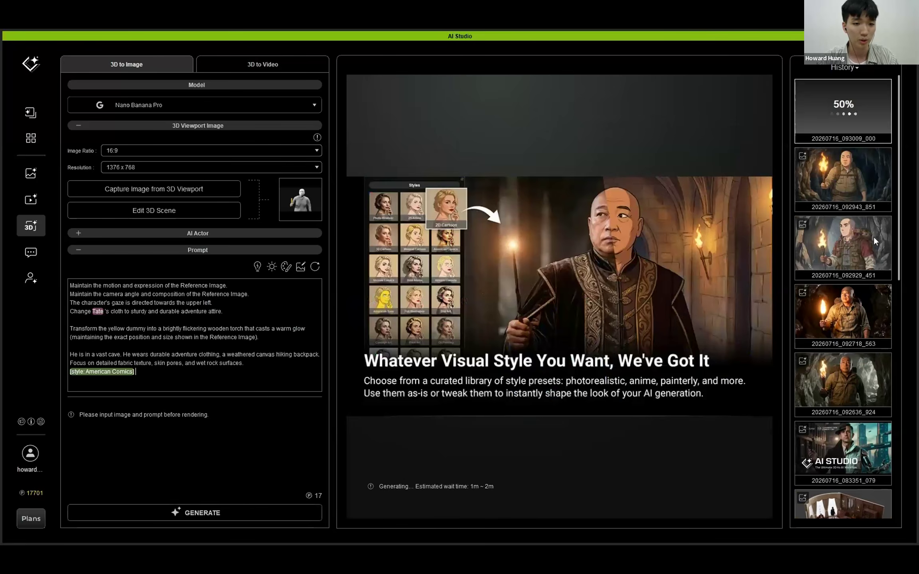
# - Compare the two 2D Anime images with the realistic Nano Banana Pro version and the American Comics image
pyautogui.click(873, 236)
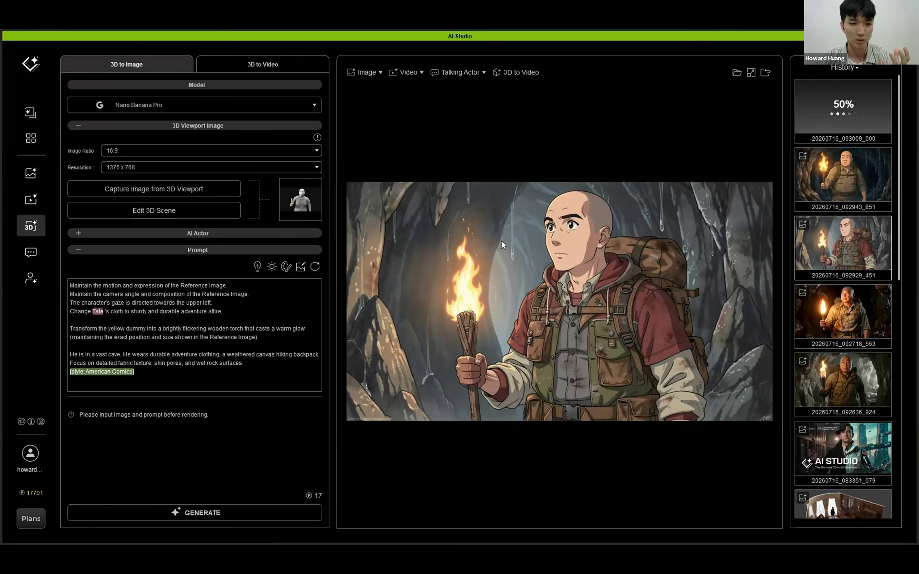
pyautogui.click(842, 179)
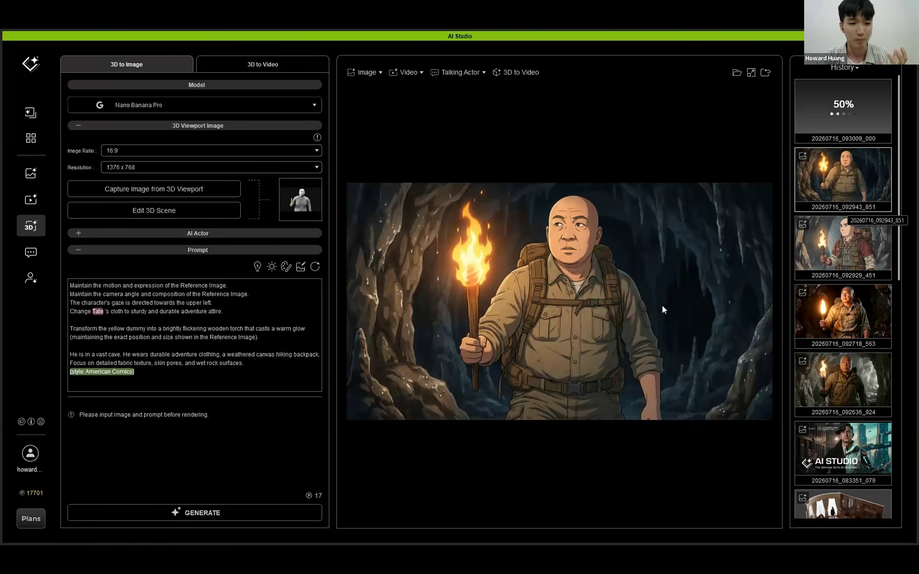
pyautogui.click(849, 376)
pyautogui.click(856, 173)
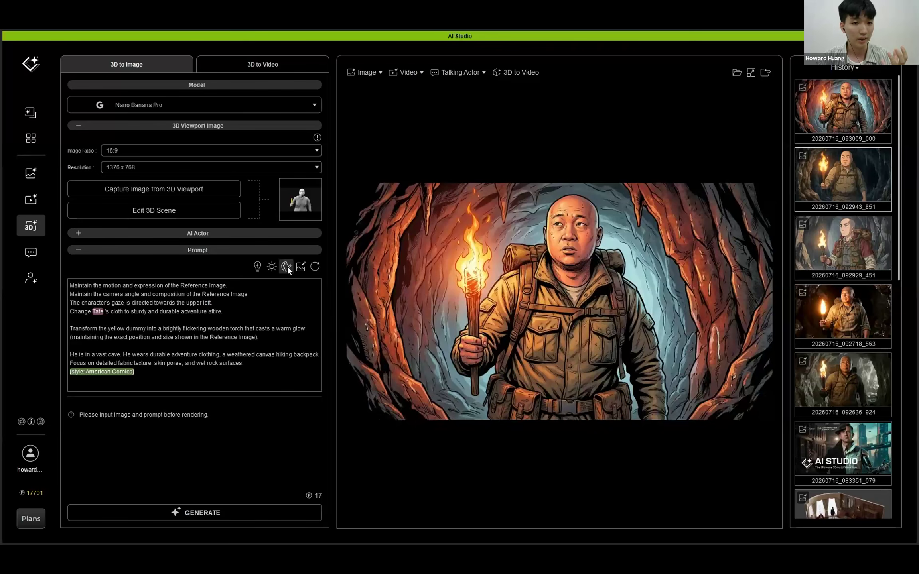
pyautogui.click(850, 122)
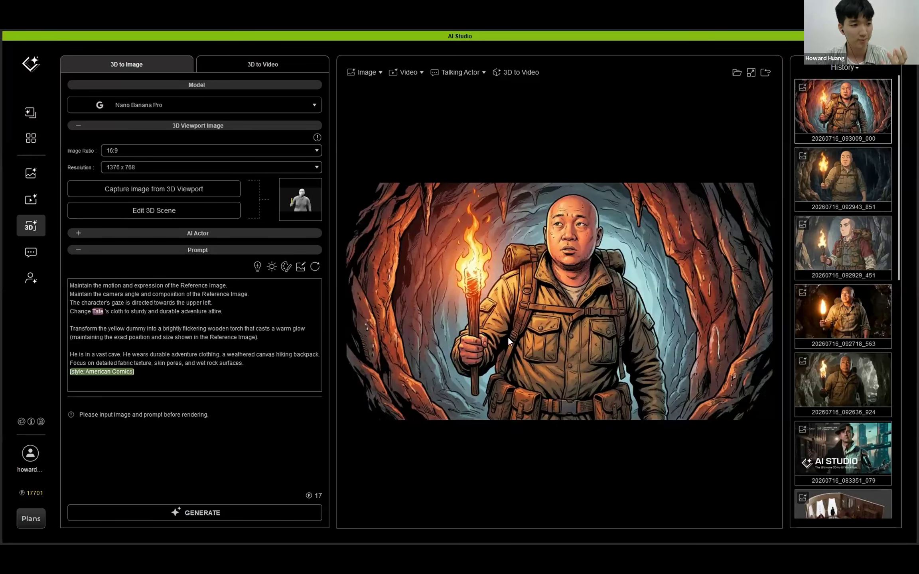
# - Replace the style preset with Water Color and generate the explorer image again
pyautogui.click(286, 266)
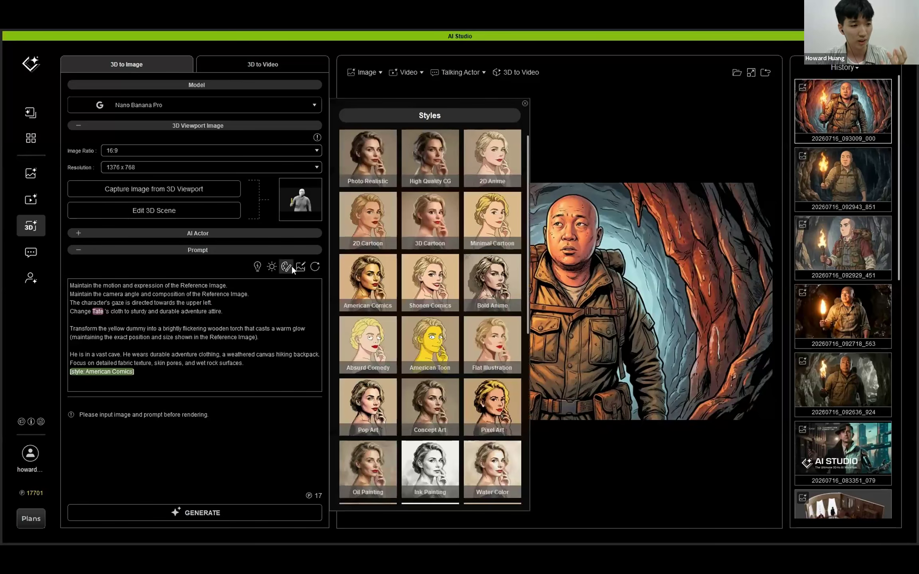
pyautogui.scroll(-1, 437, 303)
pyautogui.scroll(-3, 437, 303)
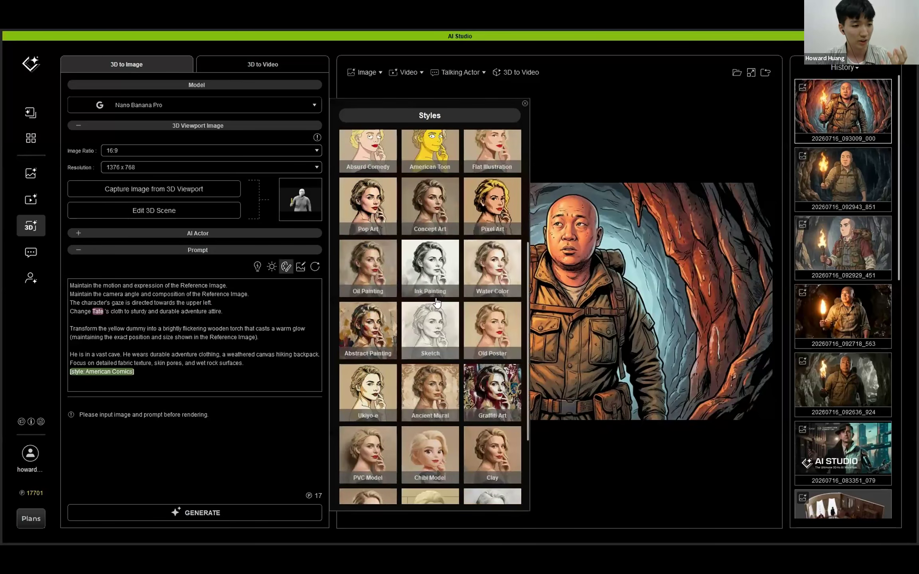
pyautogui.click(492, 275)
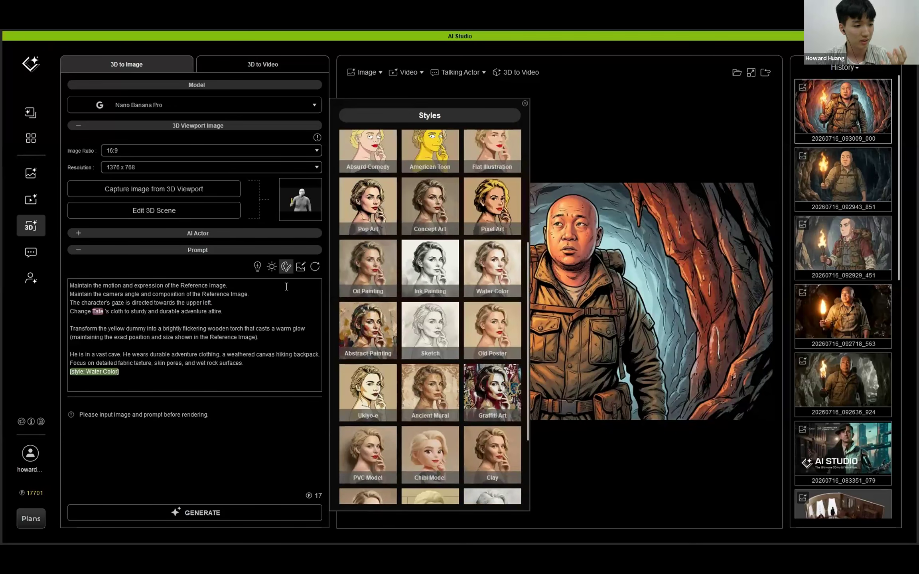
pyautogui.click(230, 512)
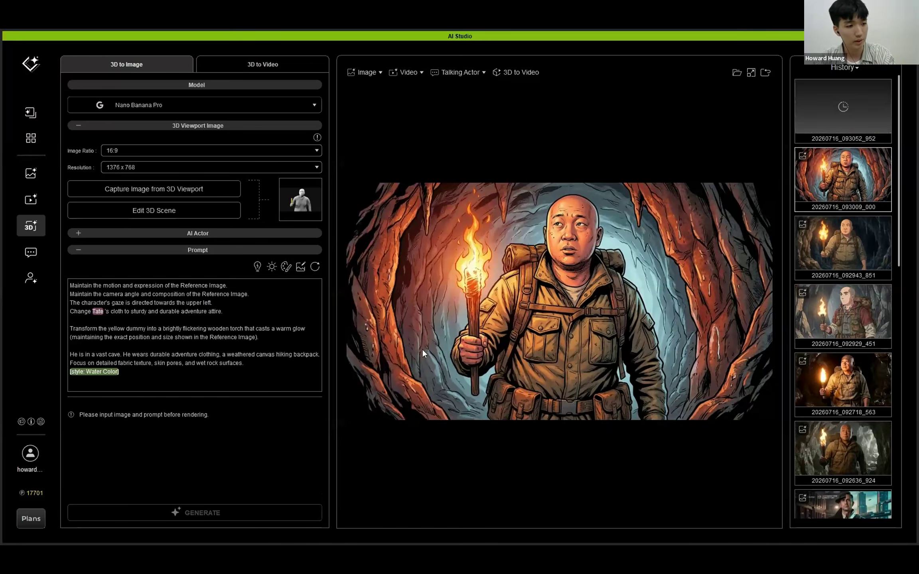
# - Set the style preset to Ukiyo-e and generate another version of the explorer image
pyautogui.click(289, 273)
pyautogui.scroll(-1, 476, 294)
pyautogui.scroll(-1, 475, 294)
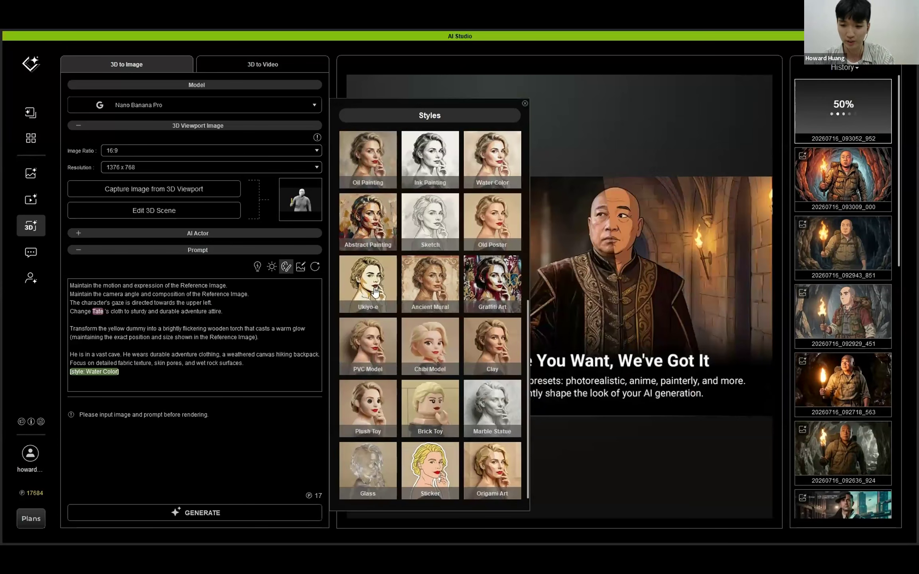
pyautogui.click(374, 292)
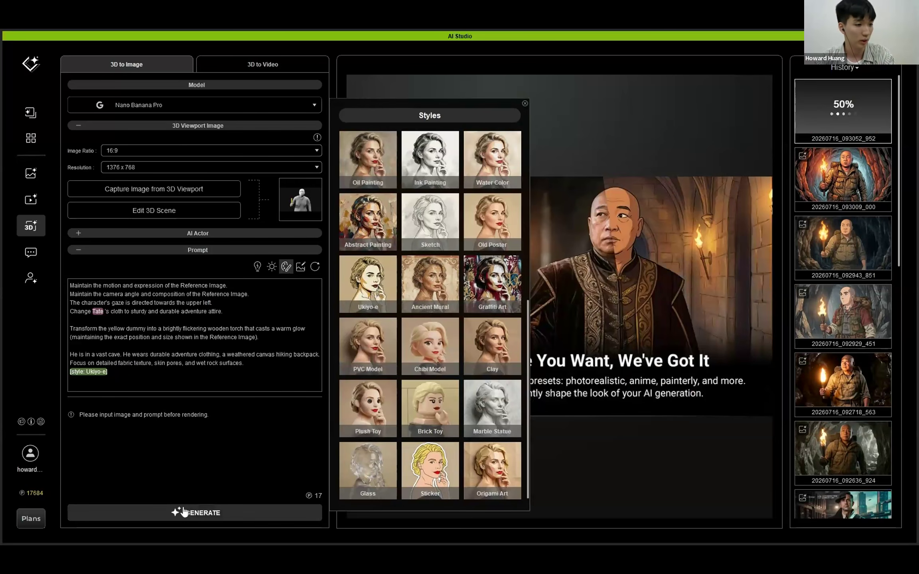
pyautogui.click(184, 512)
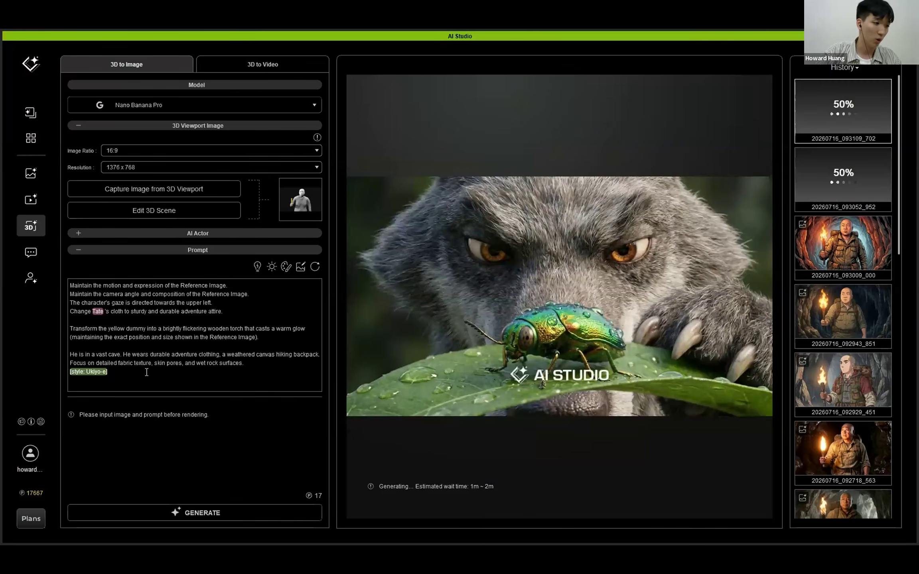
# - Review the prompt text with its Ukiyo-e style tag and expand the AI Actor settings to check the assigned actor
pyautogui.moveTo(147, 372); pyautogui.dragTo(84, 372)
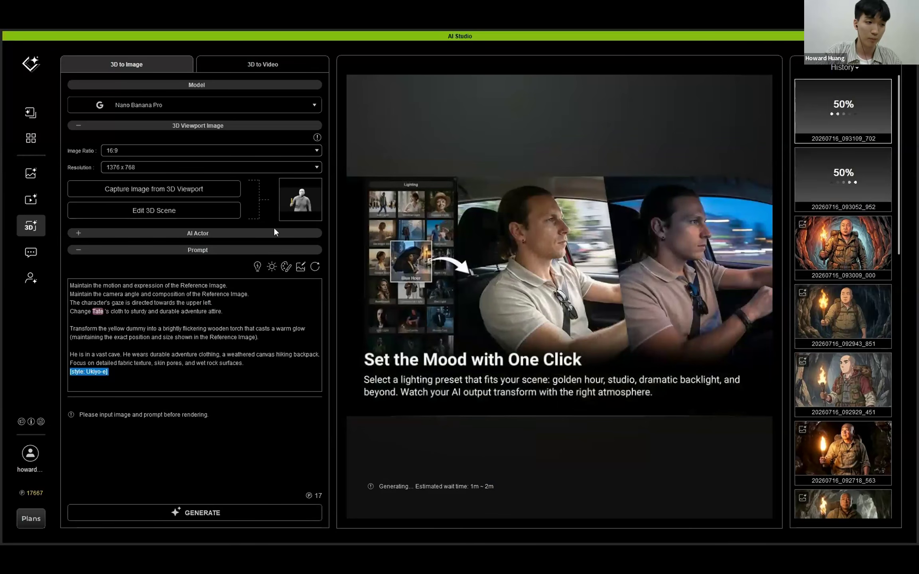
pyautogui.moveTo(263, 364); pyautogui.dragTo(54, 257)
pyautogui.click(261, 373)
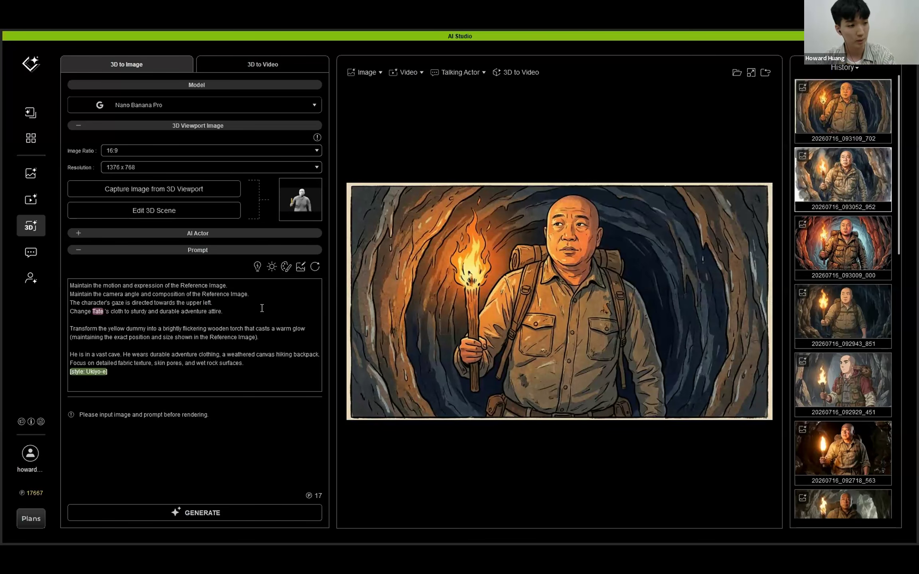
pyautogui.click(217, 233)
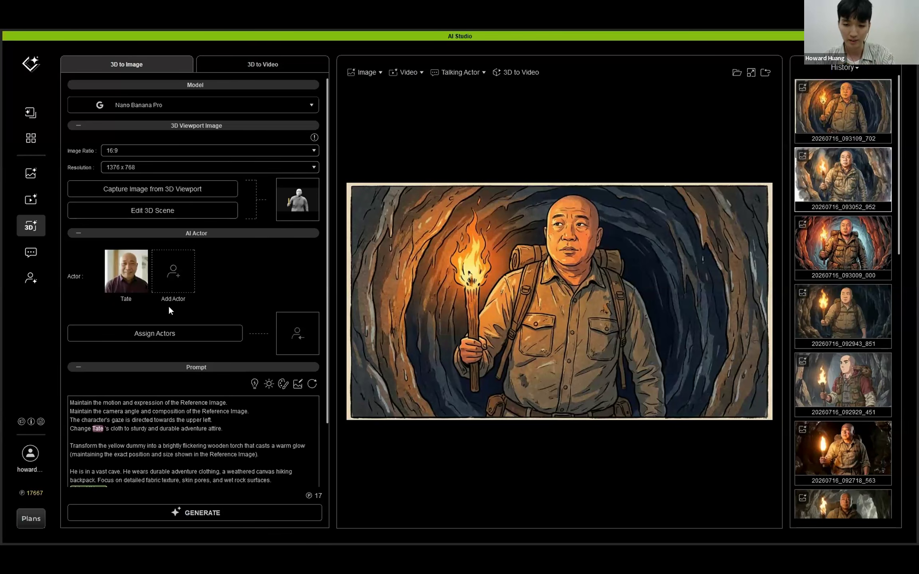
pyautogui.moveTo(134, 293)
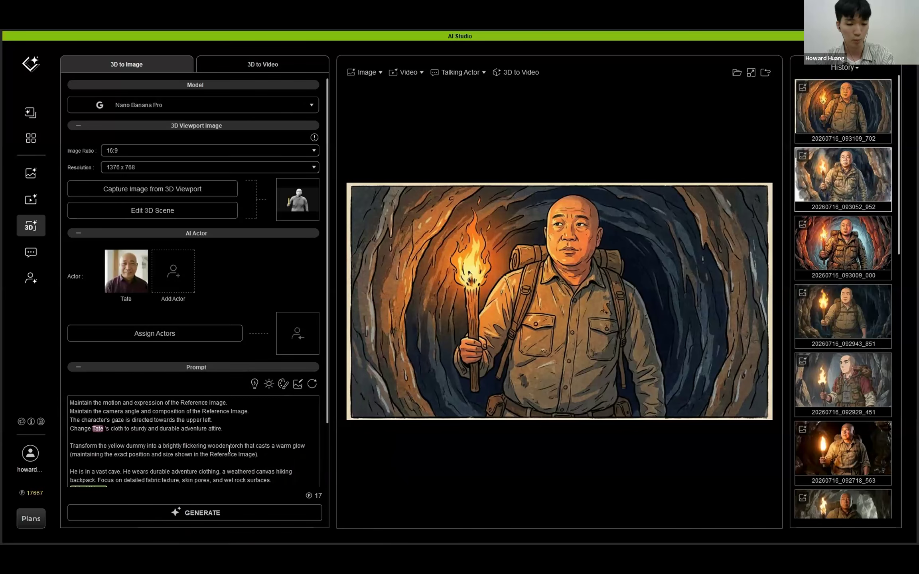
pyautogui.scroll(-4, 230, 448)
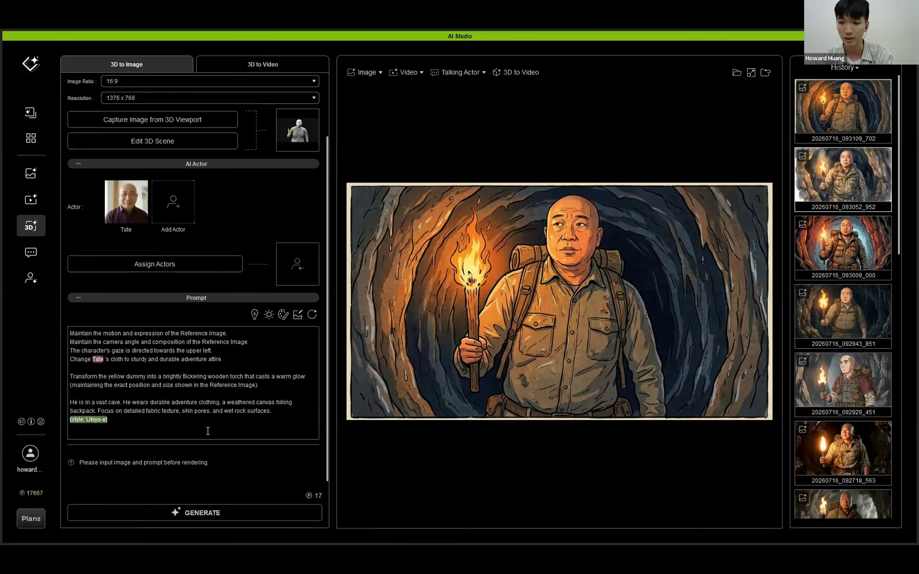
pyautogui.scroll(3, 208, 431)
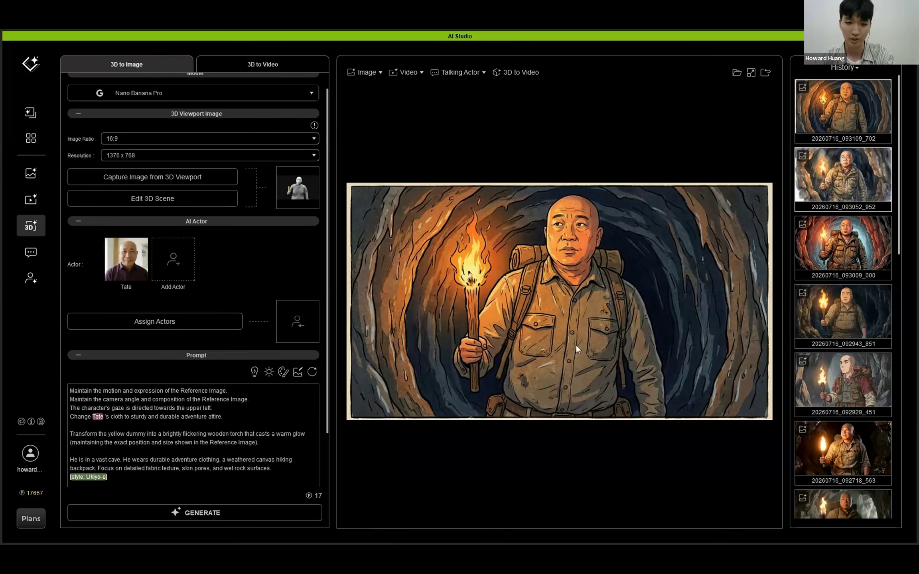
# - Compare the American Comics and Ukiyo-e images and check them against the actor's reference portrait and the viewport capture
pyautogui.click(824, 224)
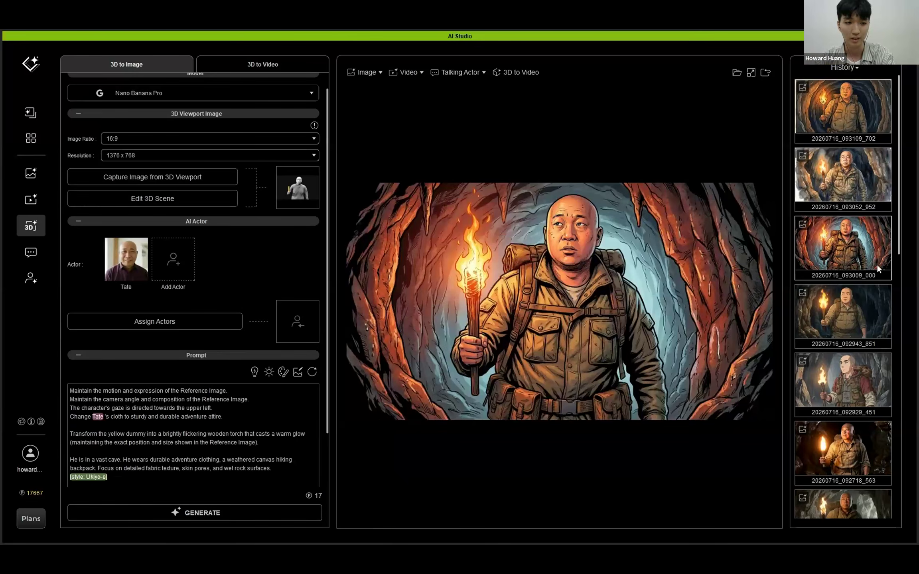
pyautogui.click(844, 111)
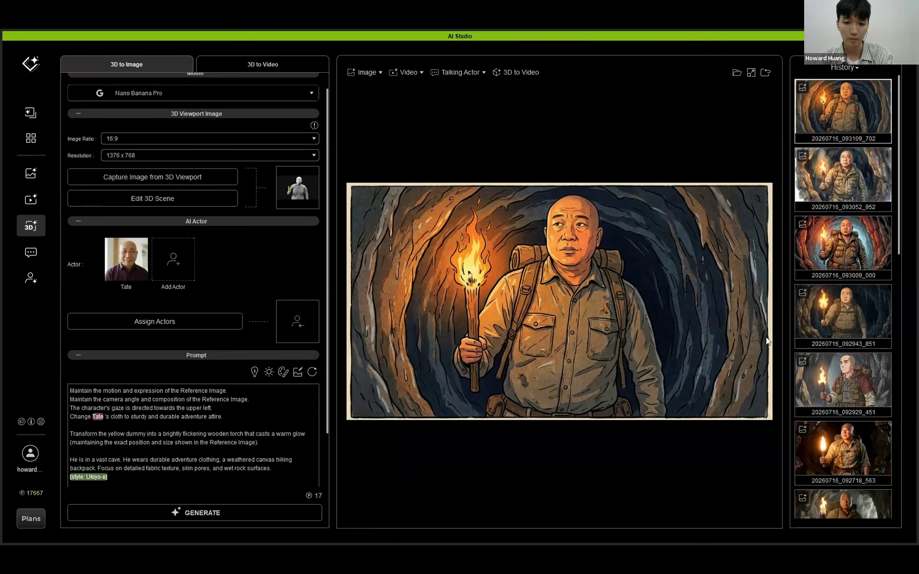
pyautogui.moveTo(286, 186)
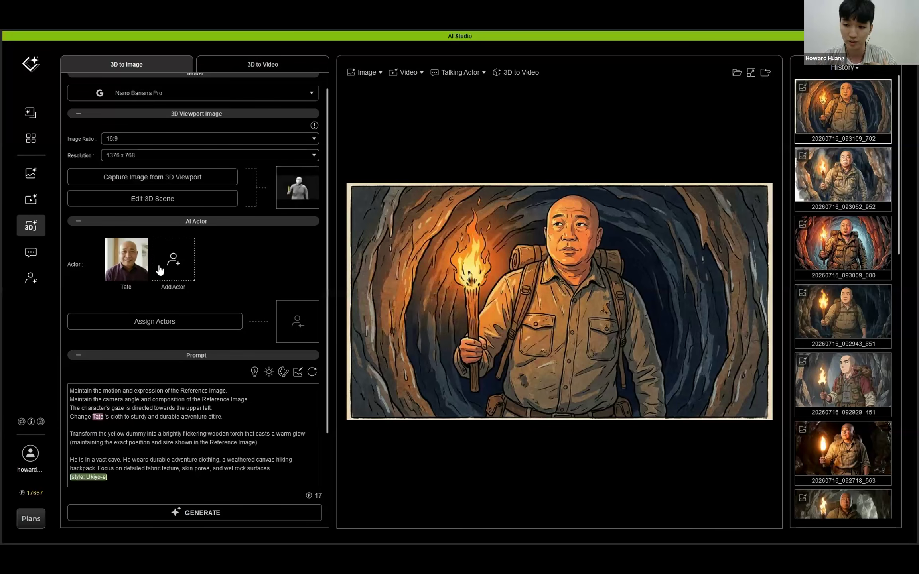
pyautogui.moveTo(142, 270)
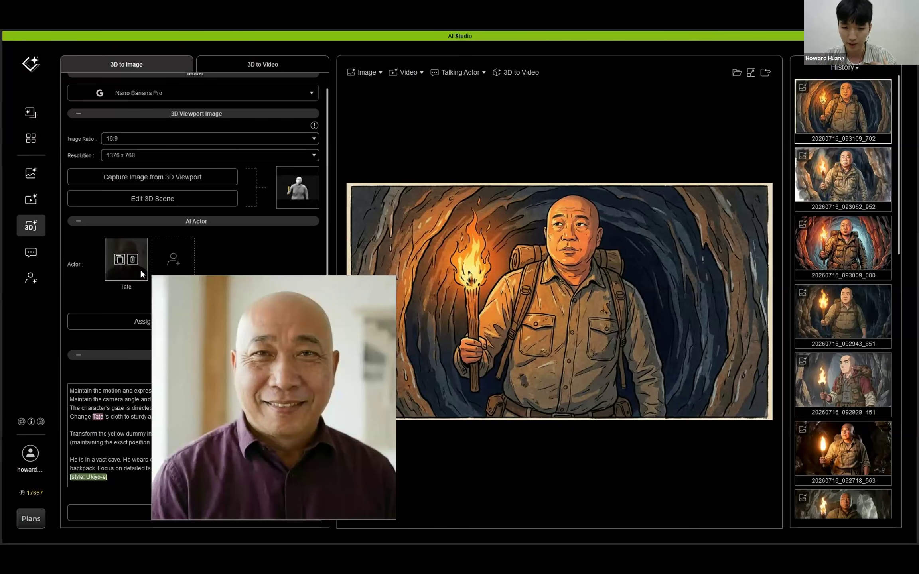
pyautogui.moveTo(299, 198)
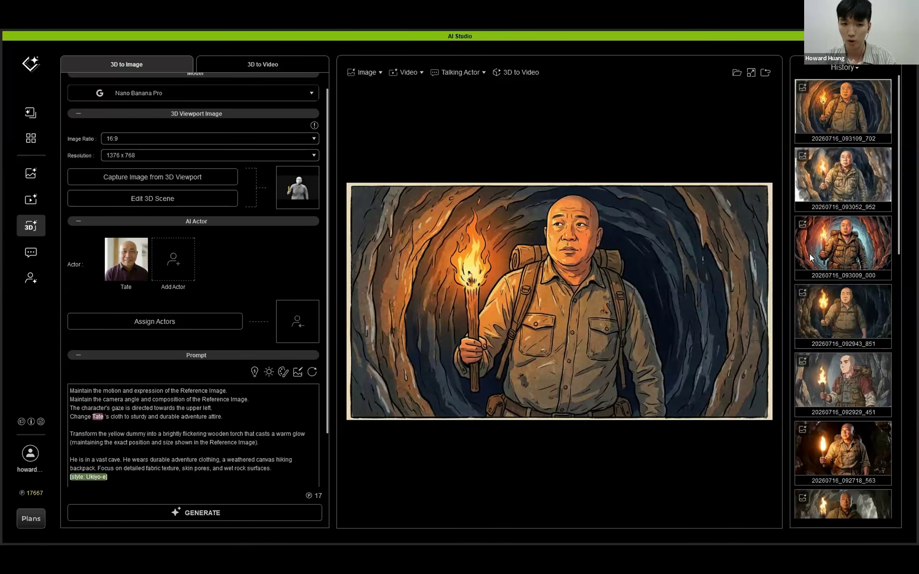
# - Compare the explorer images generated with the different style presets, ending on the Ukiyo-e version
pyautogui.click(836, 189)
pyautogui.click(852, 257)
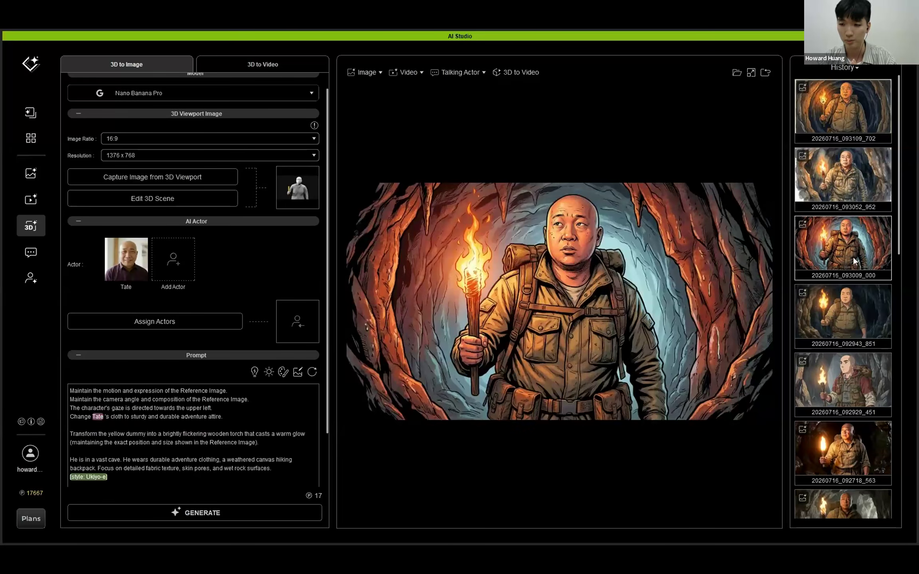
pyautogui.click(855, 313)
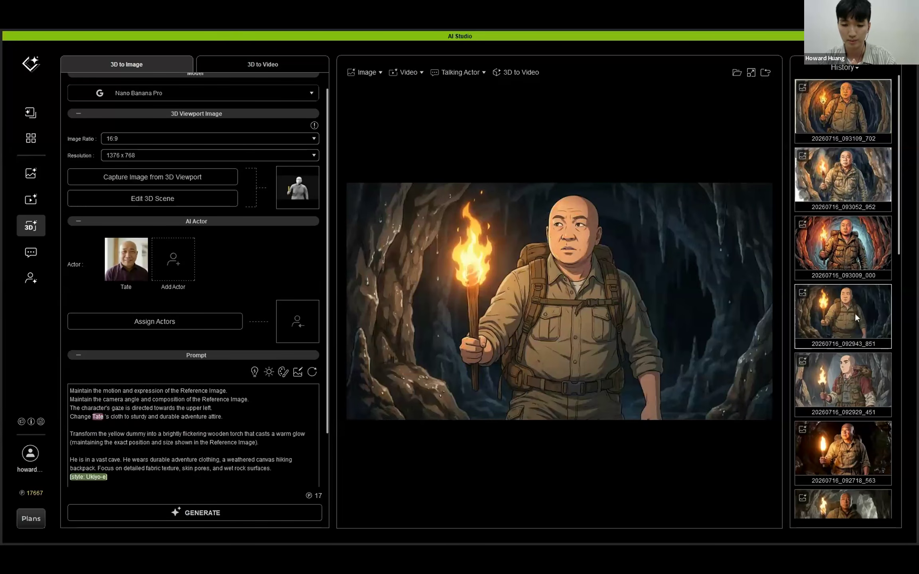
pyautogui.click(860, 180)
pyautogui.click(866, 108)
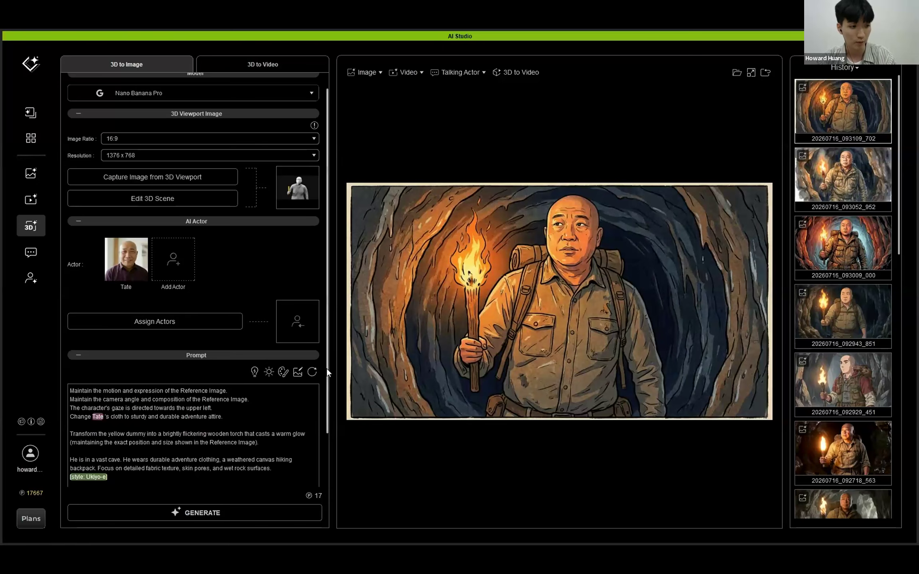
# - Clear the whole cave explorer prompt and start a new one with the assigned actor's mention tag
pyautogui.scroll(-2, 325, 368)
pyautogui.click(236, 394)
pyautogui.hotkey('ctrl', 'a')
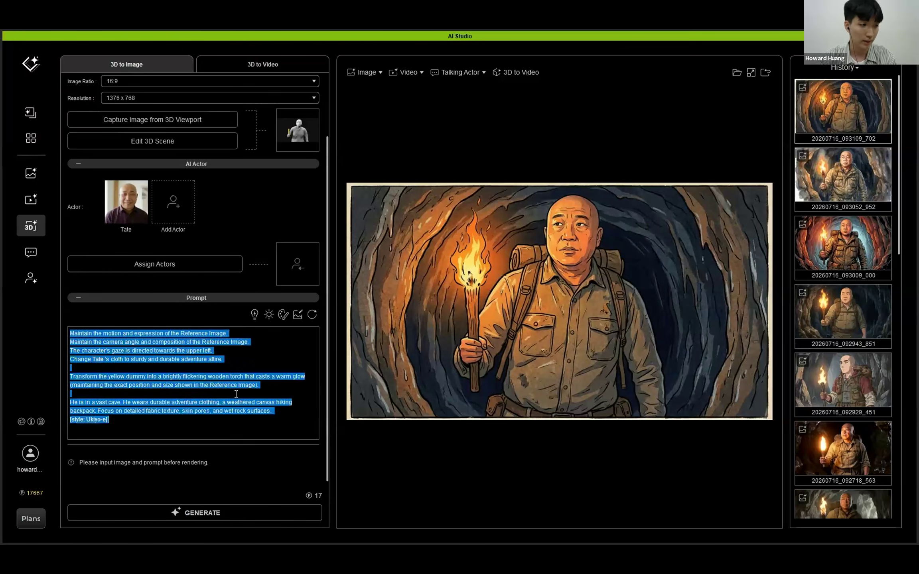
pyautogui.press('BackSpace')
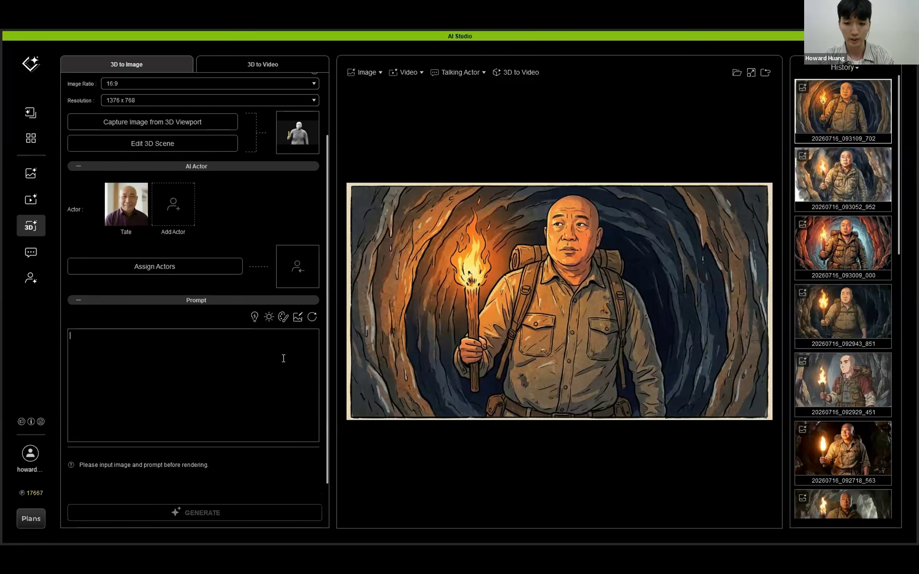
pyautogui.write('@')
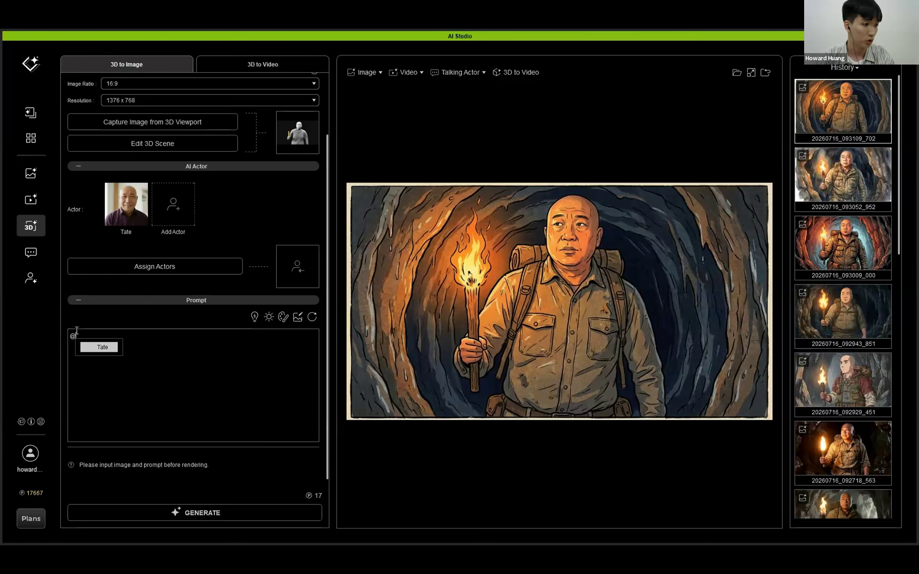
pyautogui.click(110, 352)
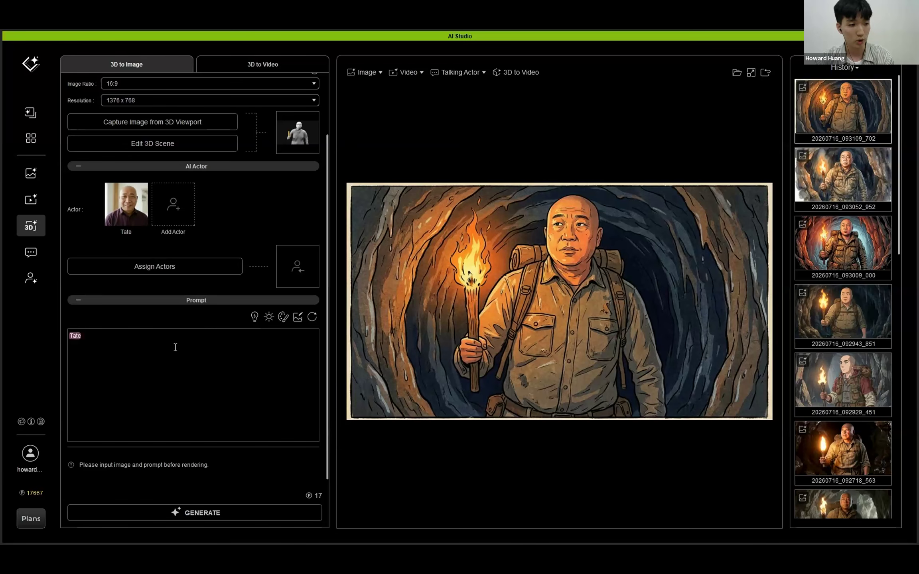
# - Add the Stormy Boat inspiration preset to the prompt after the actor tag
pyautogui.click(254, 317)
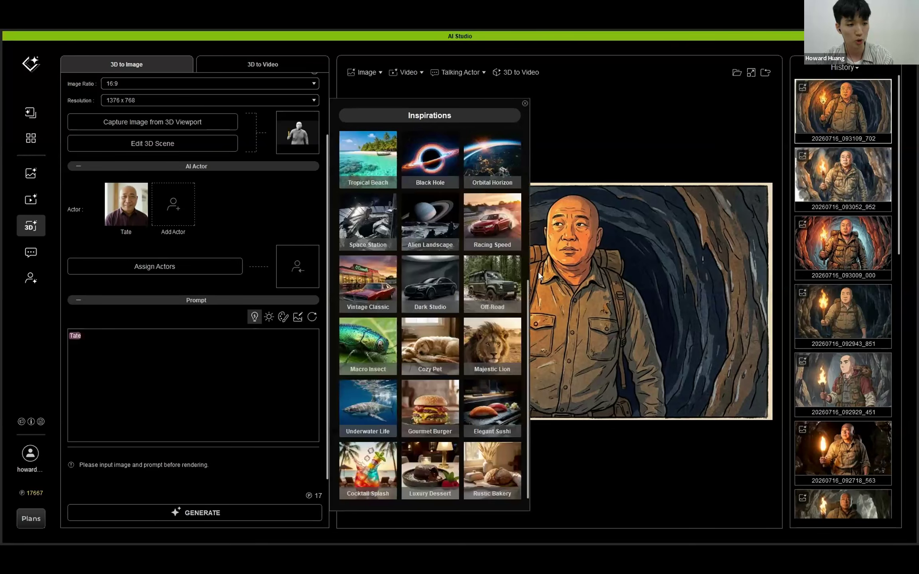
pyautogui.moveTo(529, 257); pyautogui.dragTo(521, 176)
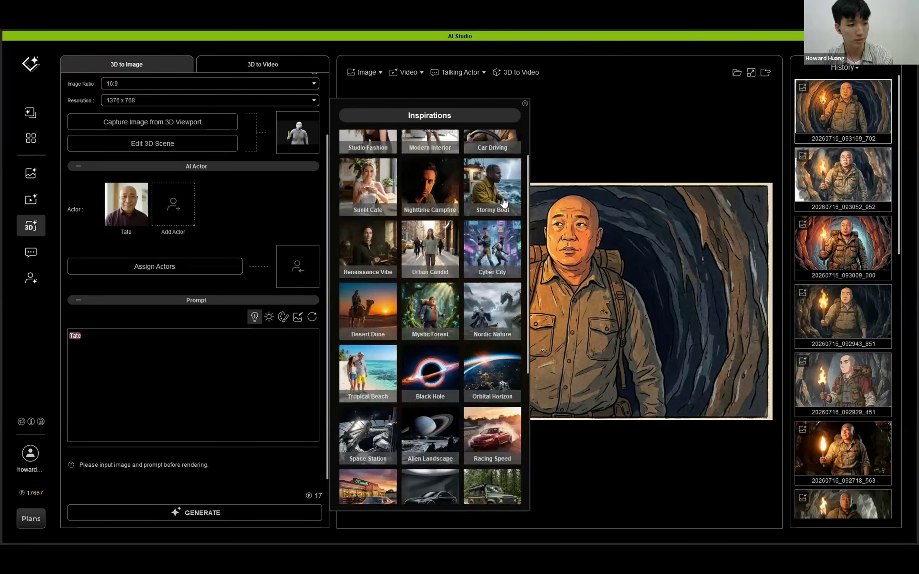
pyautogui.click(504, 203)
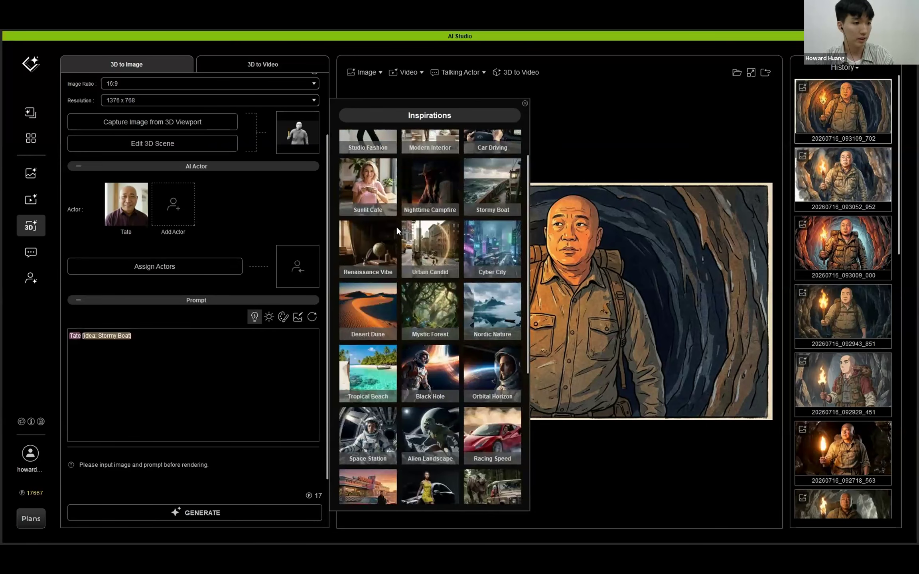
pyautogui.click(254, 319)
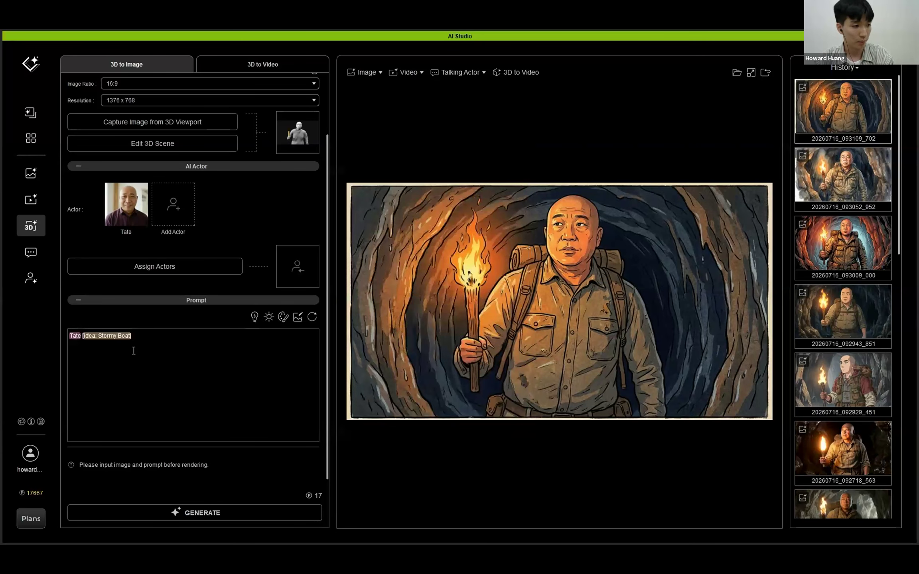
# - Preview the Stormy Boat idea tag's text and expand the tag into its full prompt wording
pyautogui.moveTo(104, 342)
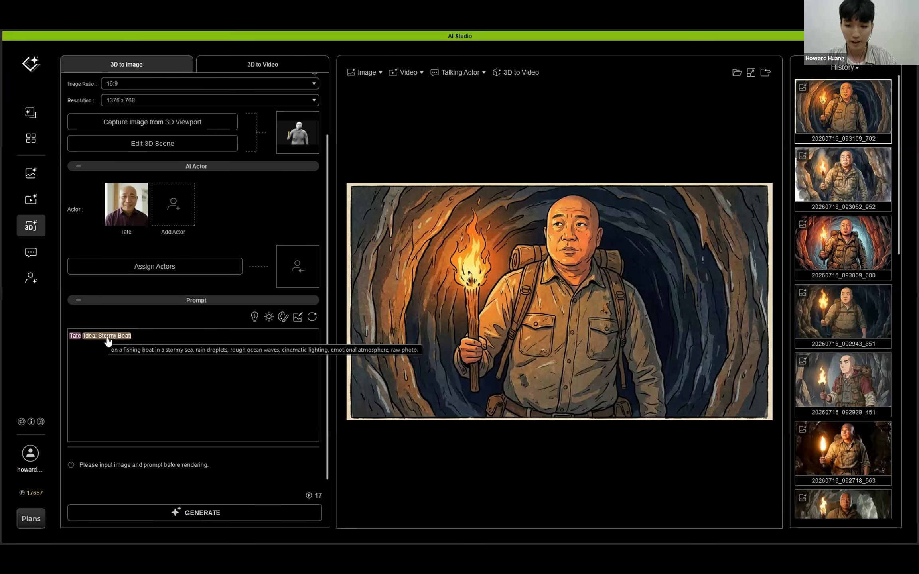
pyautogui.rightClick(108, 339)
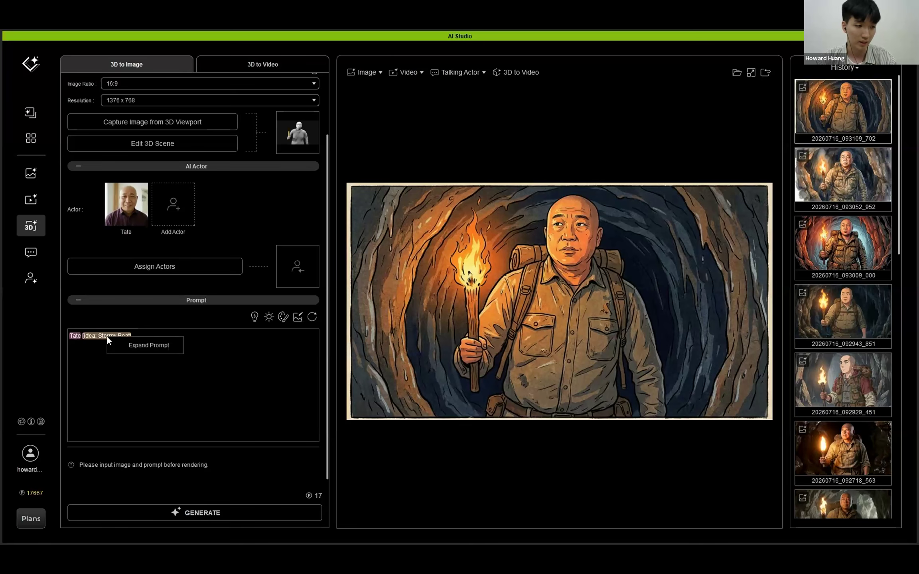
pyautogui.click(140, 345)
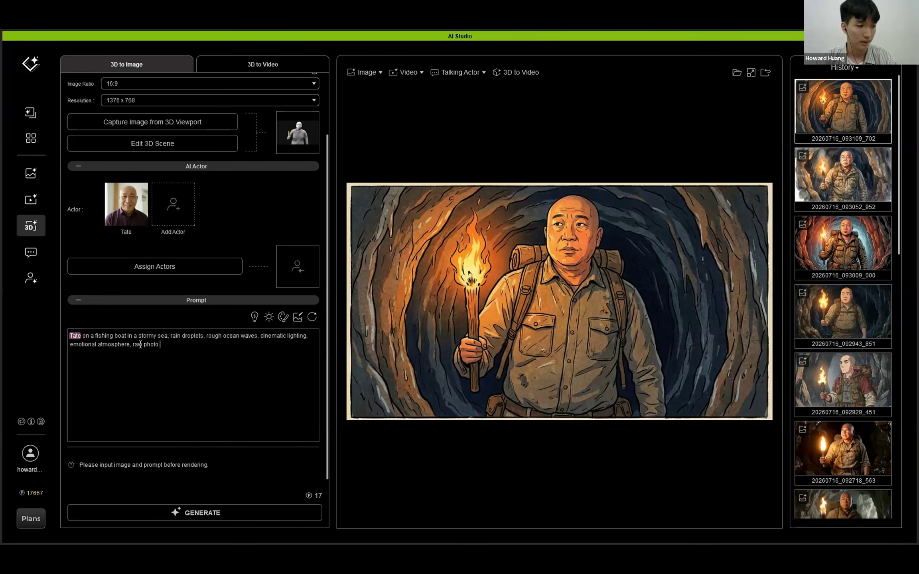
# - Insert "is" between the actor tag and "on a fishing boat", and continue the prompt on a new line
pyautogui.moveTo(161, 345); pyautogui.dragTo(79, 336)
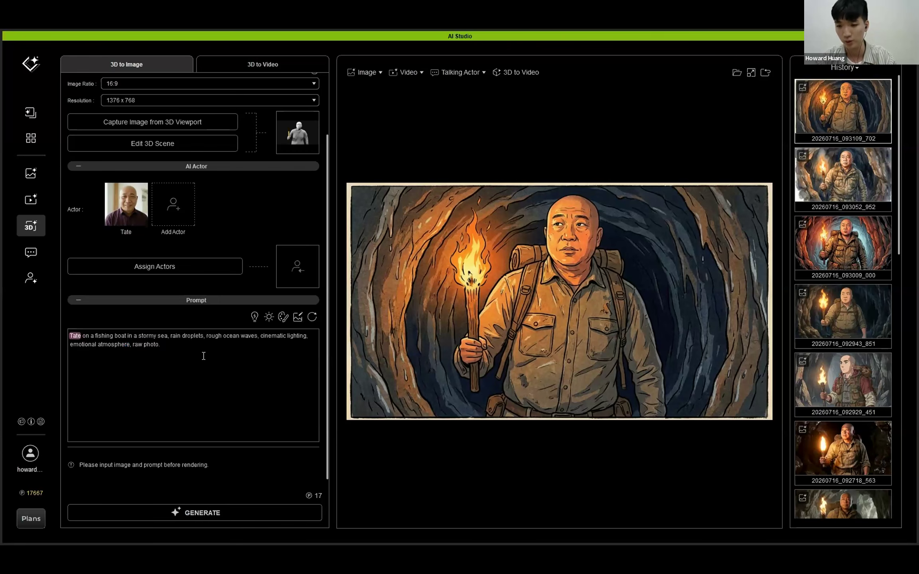
pyautogui.write('i')
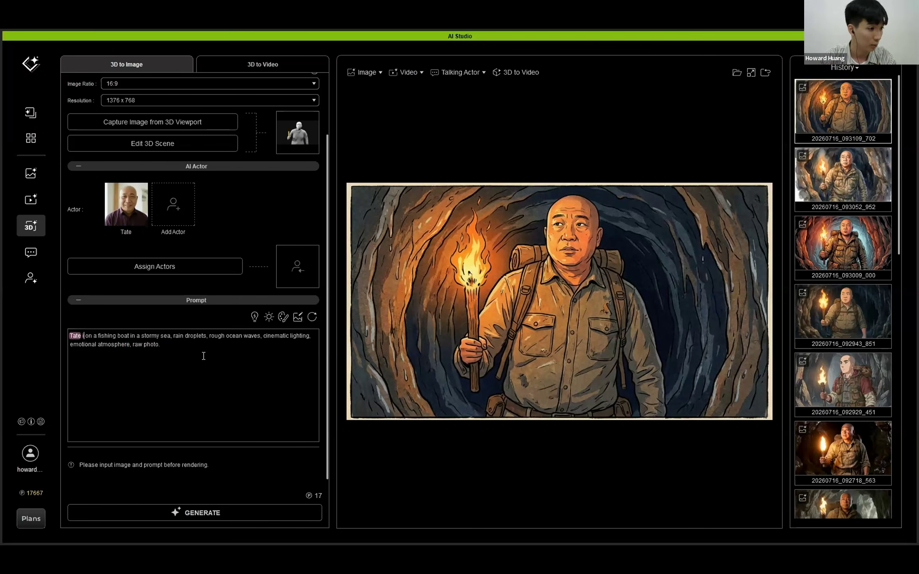
pyautogui.write('s')
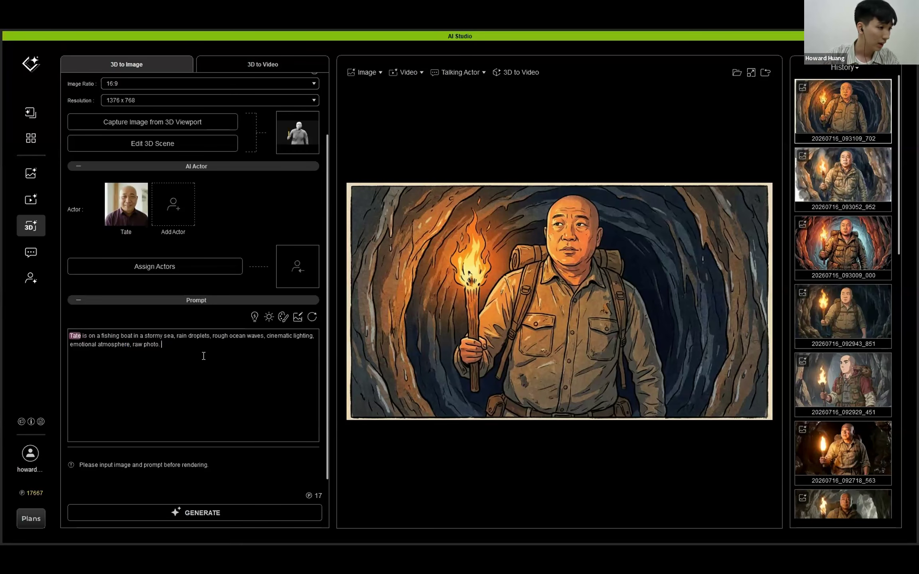
pyautogui.hotkey('shift', 'Home')
pyautogui.click(179, 359)
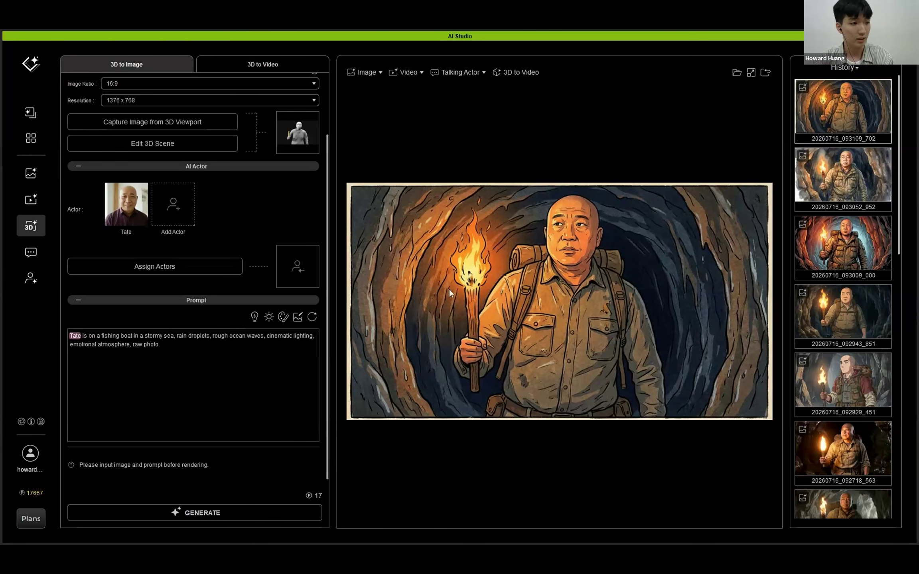
# - Add "The yellow dummy is an anchor. He wears a raincoat." to the prompt and generate the image
pyautogui.moveTo(298, 136)
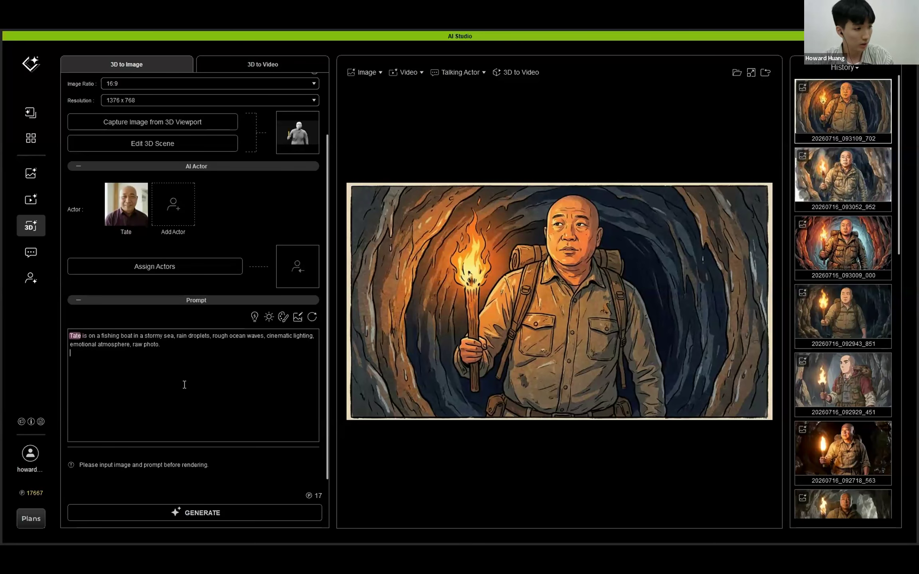
pyautogui.write('The yellow dummy is an anchor. He wears a raincoat.')
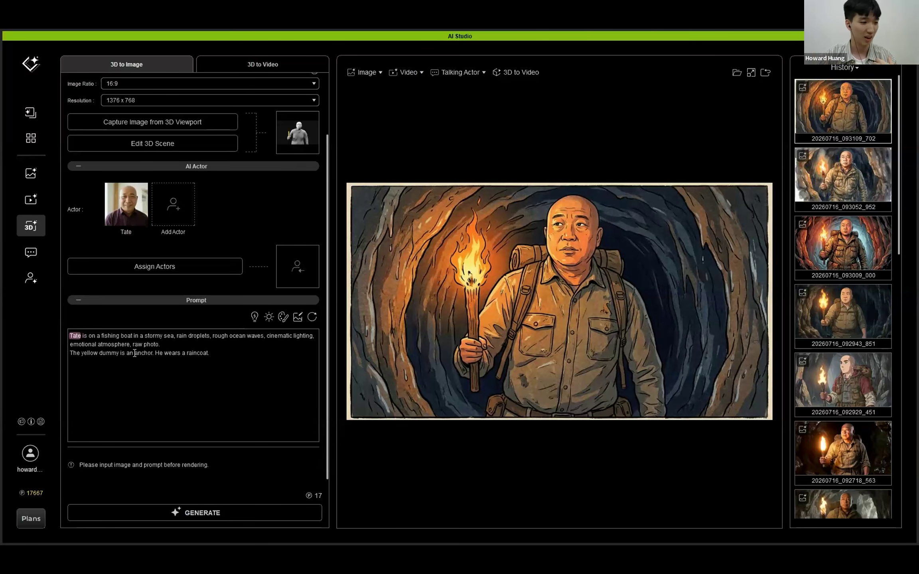
pyautogui.click(203, 513)
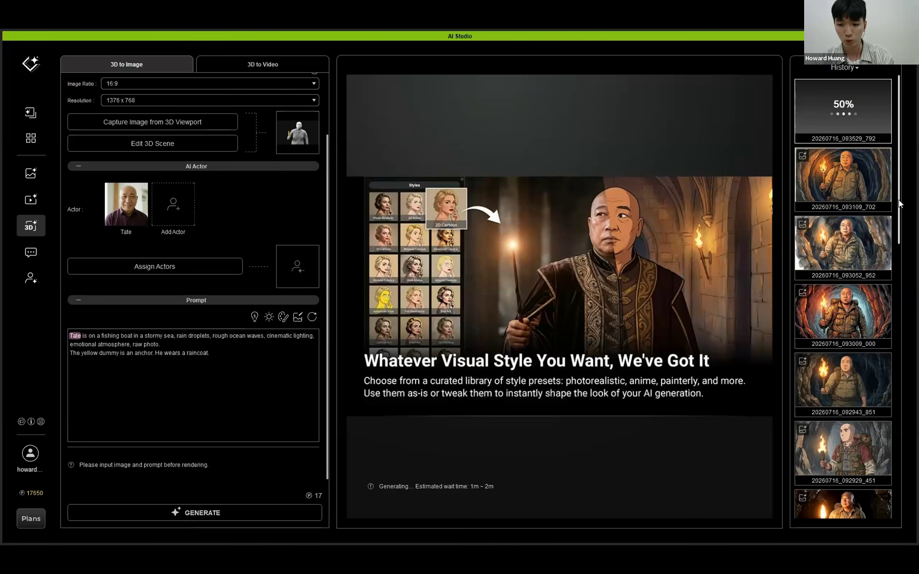
# - Open the Prompt_Tropical Icecream sample from the history and load its generation settings
pyautogui.moveTo(900, 204); pyautogui.dragTo(891, 496)
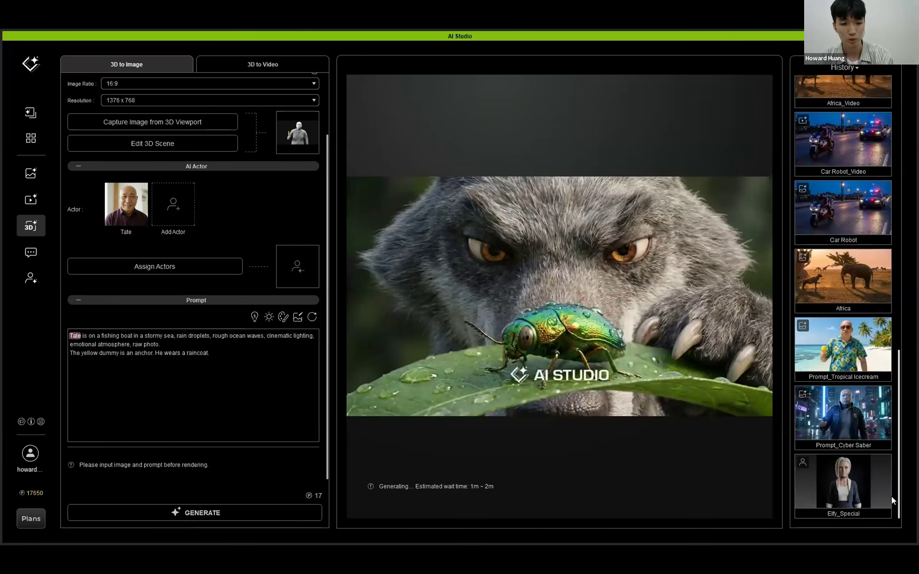
pyautogui.click(873, 350)
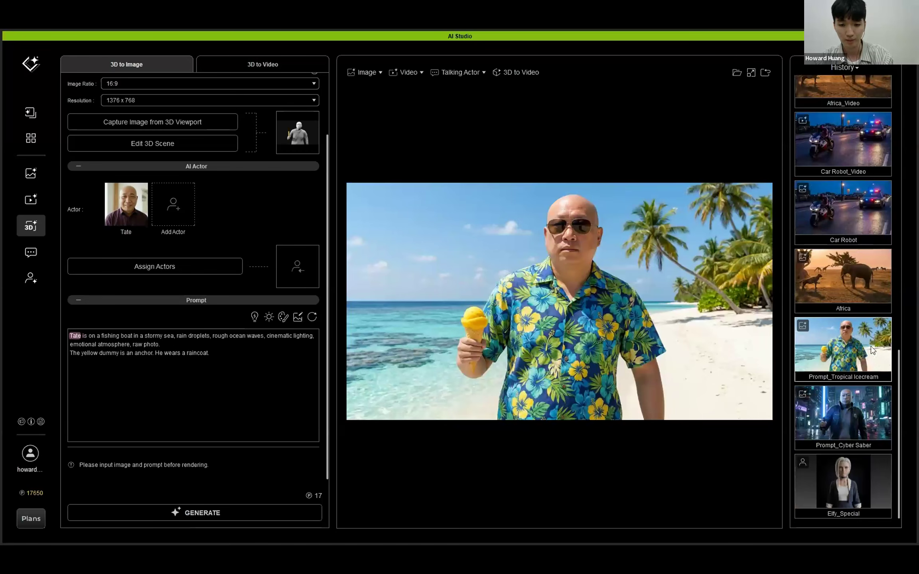
pyautogui.click(828, 388)
pyautogui.click(849, 364)
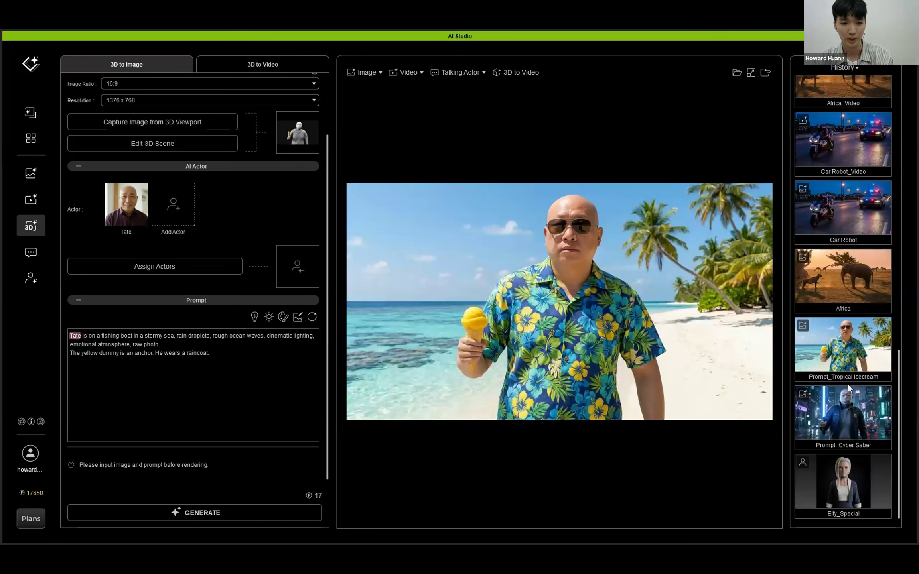
pyautogui.click(766, 73)
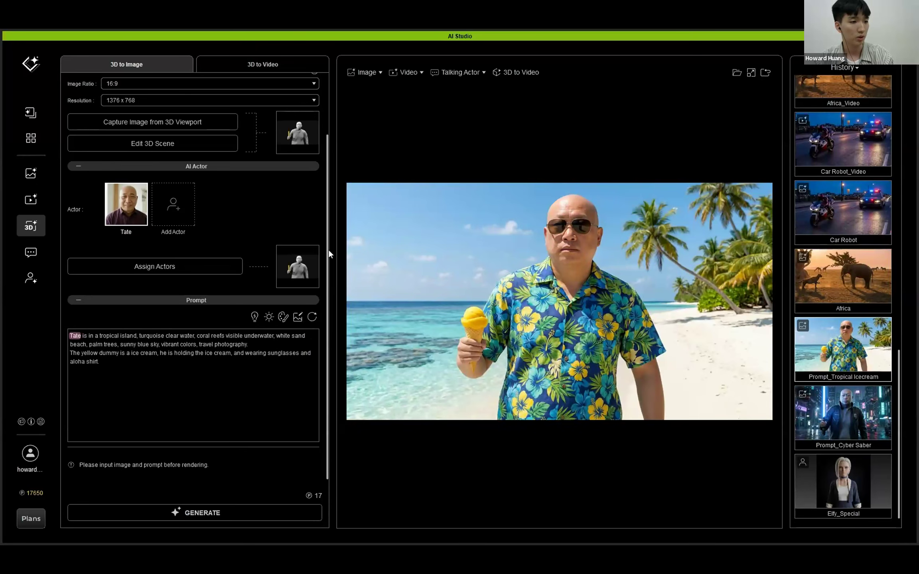
# - Review the tropical sample's model, viewport capture, actor assignment and background description in the prompt
pyautogui.scroll(3, 328, 250)
pyautogui.scroll(1, 323, 193)
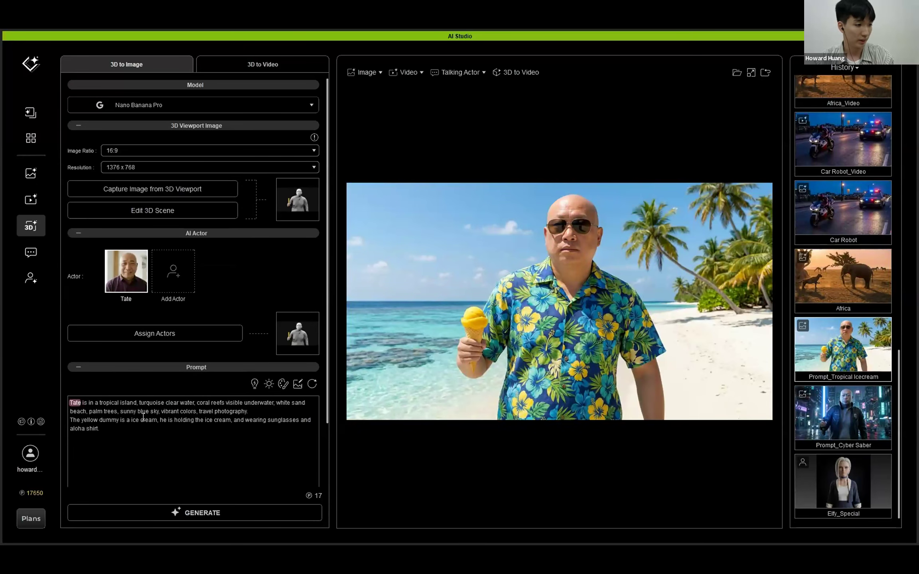
pyautogui.moveTo(250, 411); pyautogui.dragTo(71, 403)
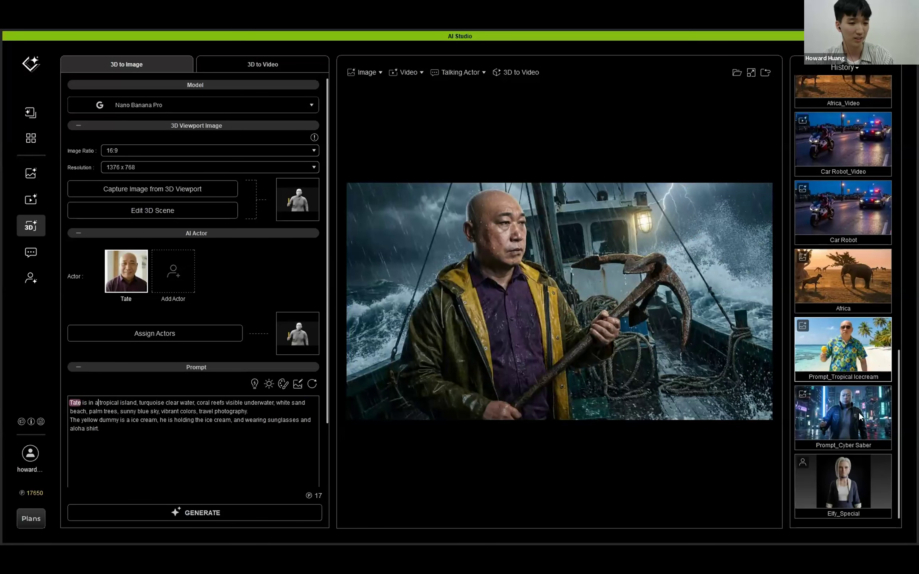
# - Return to the stormy boat image with its fishing boat prompt and generate it again
pyautogui.scroll(15, 829, 365)
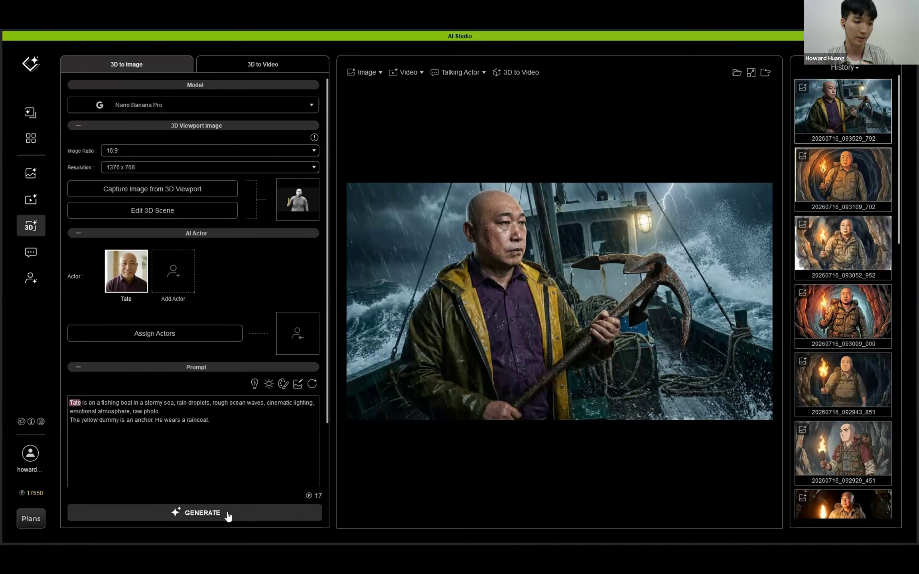
pyautogui.click(227, 515)
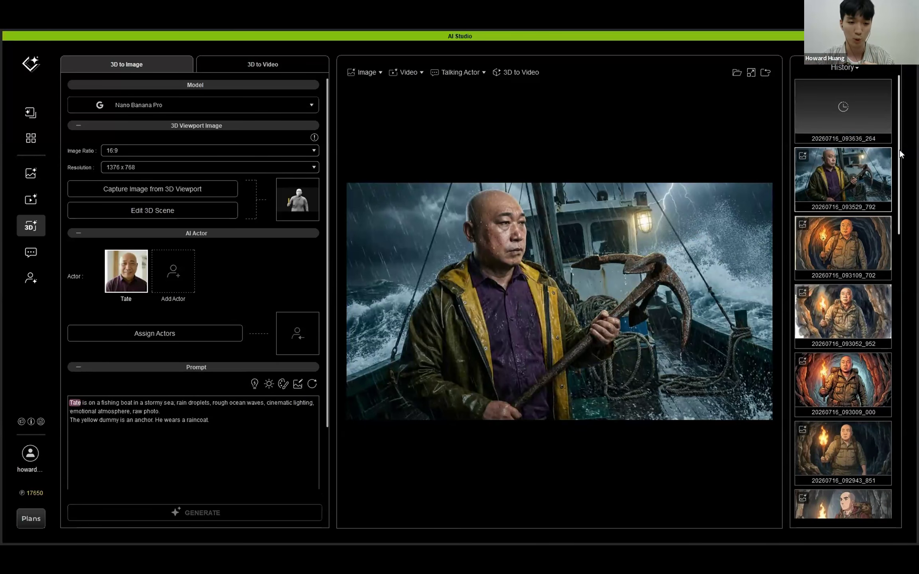
# - Reload the Prompt_Tropical Icecream sample and examine how its prompt describes the island, the yellow dummy and the outfit
pyautogui.moveTo(900, 154); pyautogui.dragTo(896, 456)
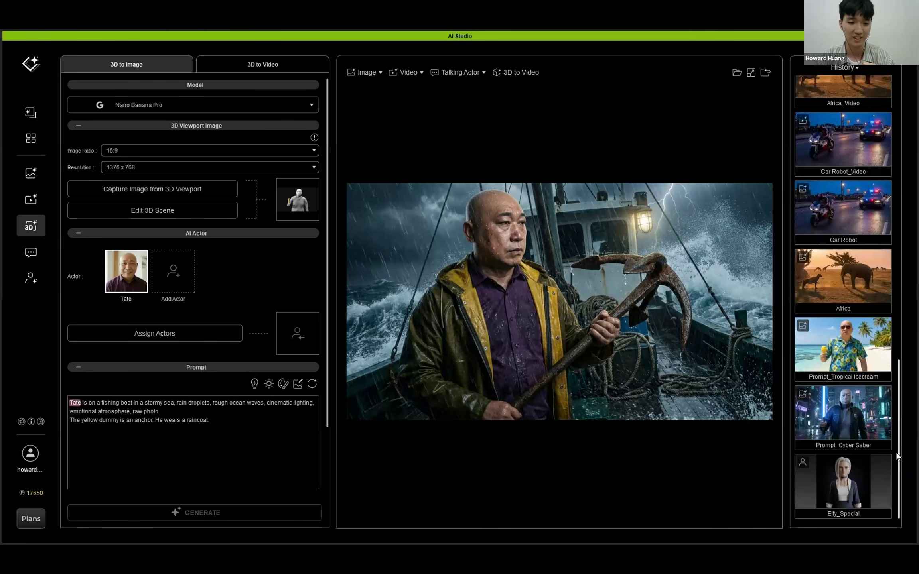
pyautogui.click(860, 360)
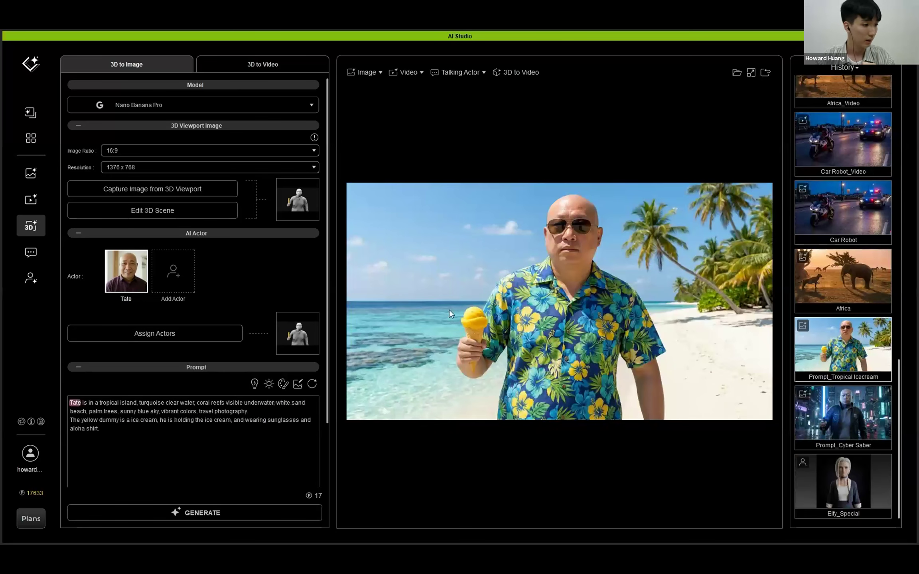
pyautogui.click(255, 413)
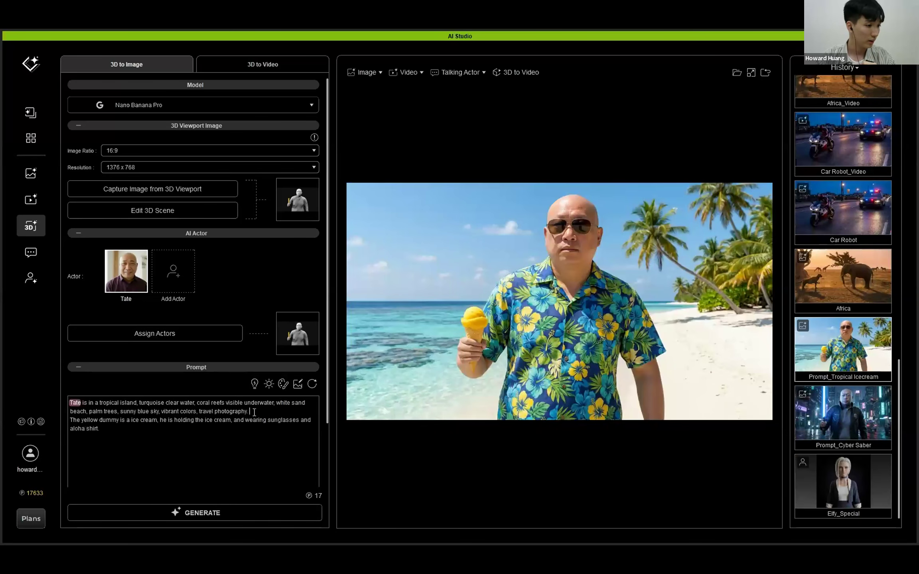
pyautogui.hotkey('shift', 'Home')
pyautogui.keyDown('shift'); pyautogui.click(93, 403); pyautogui.keyUp('shift')
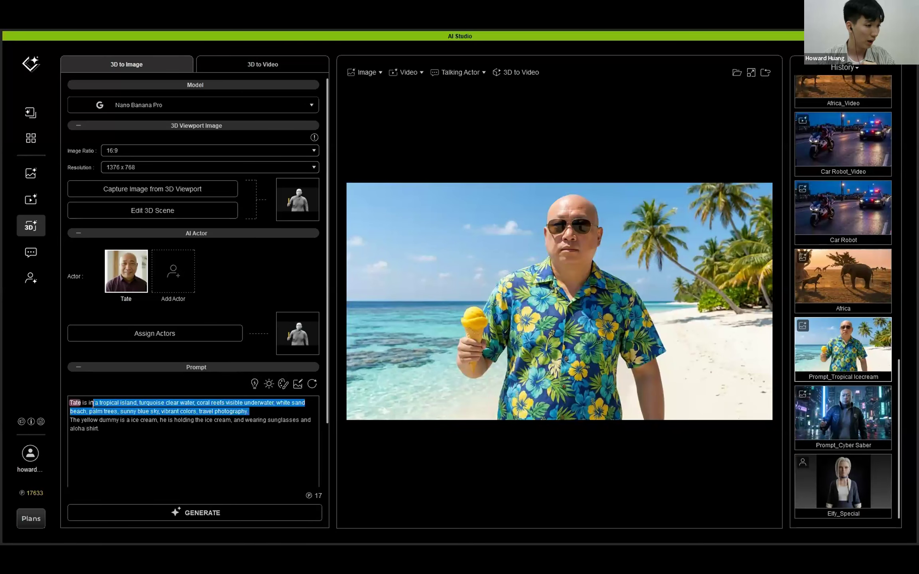
pyautogui.click(98, 429)
pyautogui.write('.')
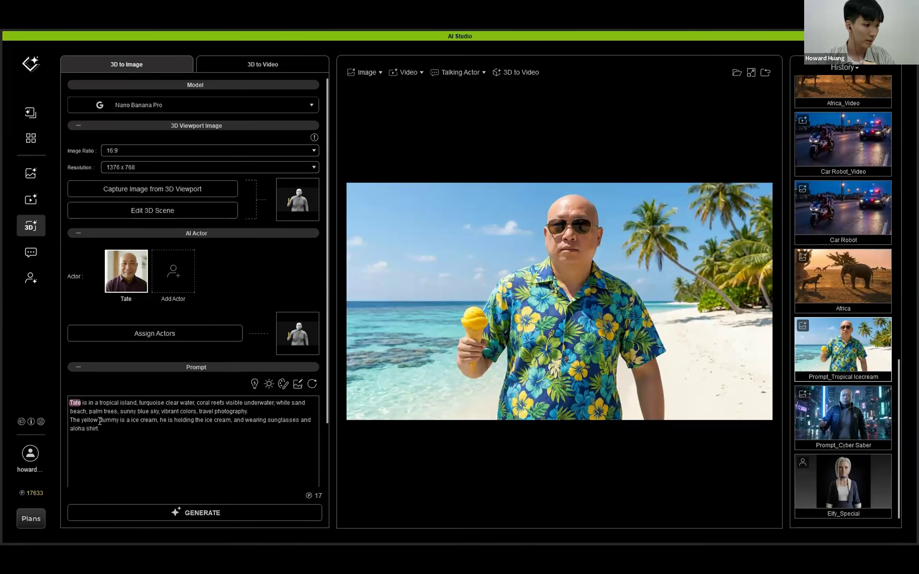
pyautogui.moveTo(125, 420); pyautogui.dragTo(177, 419)
pyautogui.click(190, 438)
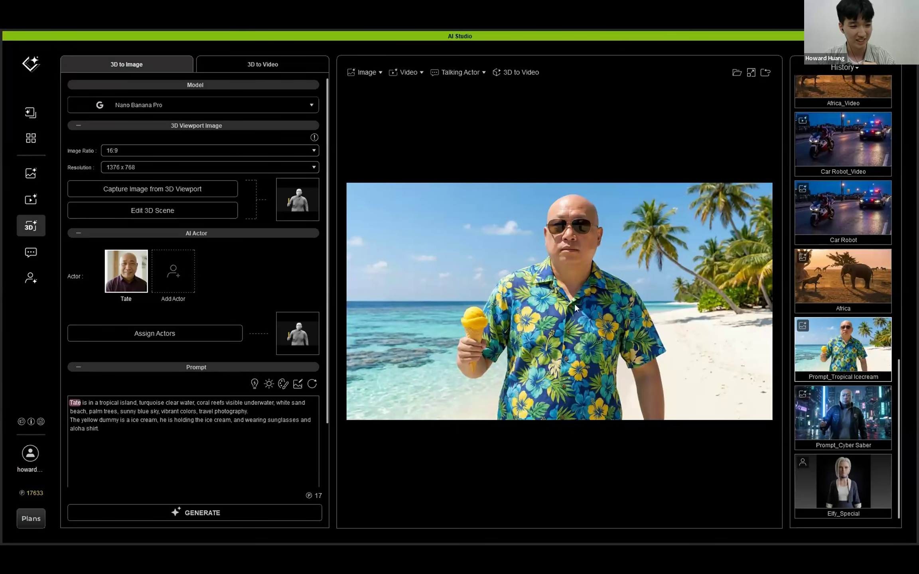
# - Load the generation settings of the Prompt_Cyber Saber sample and review its megacity background, actor assignment, lightsaber and cop descriptions
pyautogui.click(871, 424)
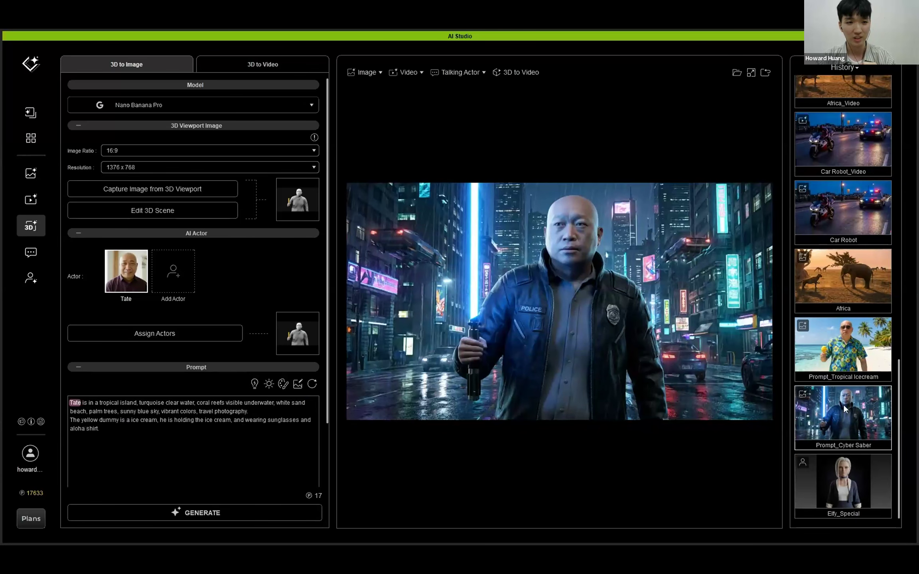
pyautogui.click(766, 73)
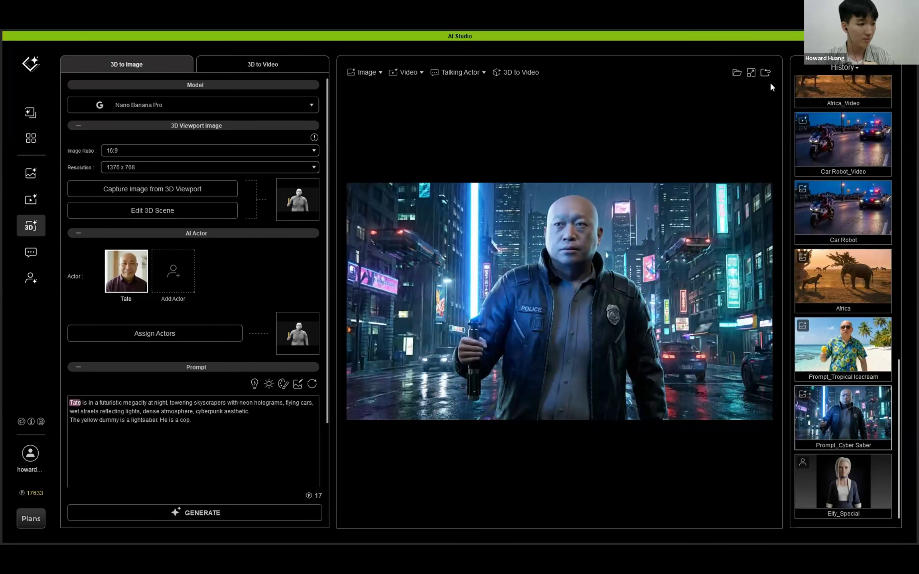
pyautogui.moveTo(81, 403); pyautogui.dragTo(265, 416)
pyautogui.click(265, 416)
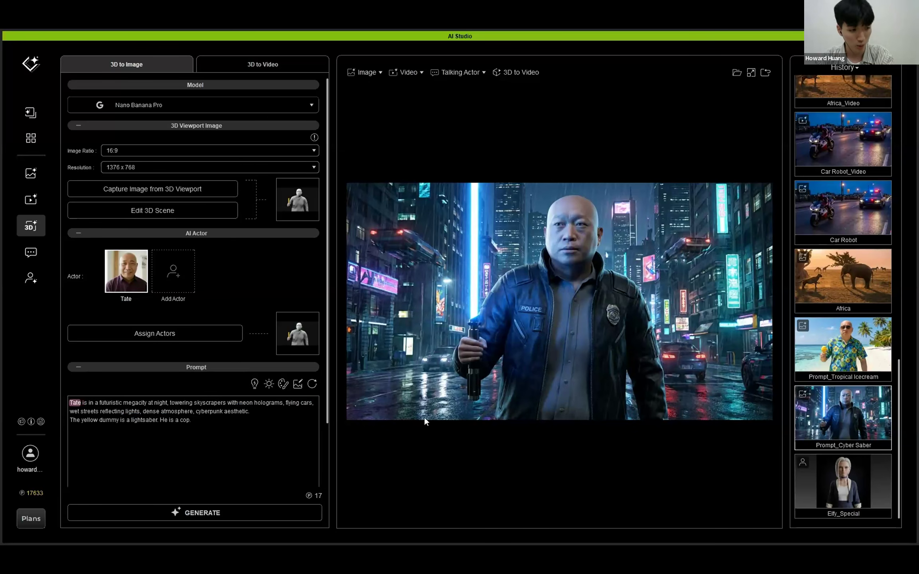
pyautogui.moveTo(292, 337)
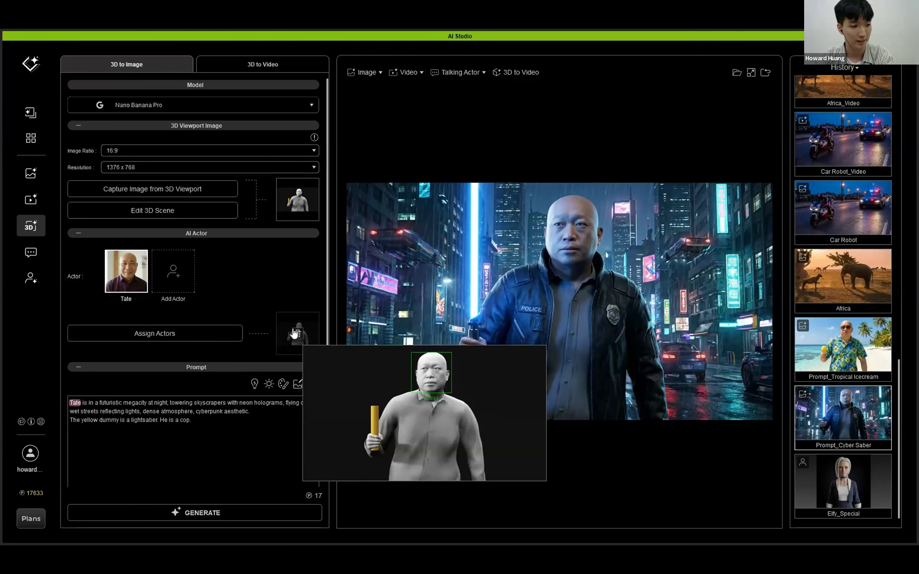
pyautogui.moveTo(126, 420); pyautogui.dragTo(215, 431)
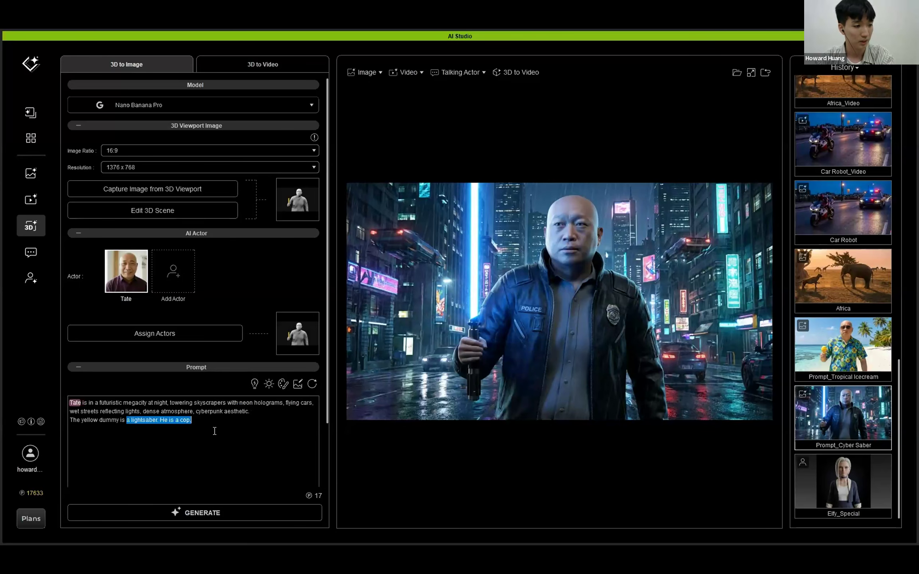
pyautogui.click(215, 432)
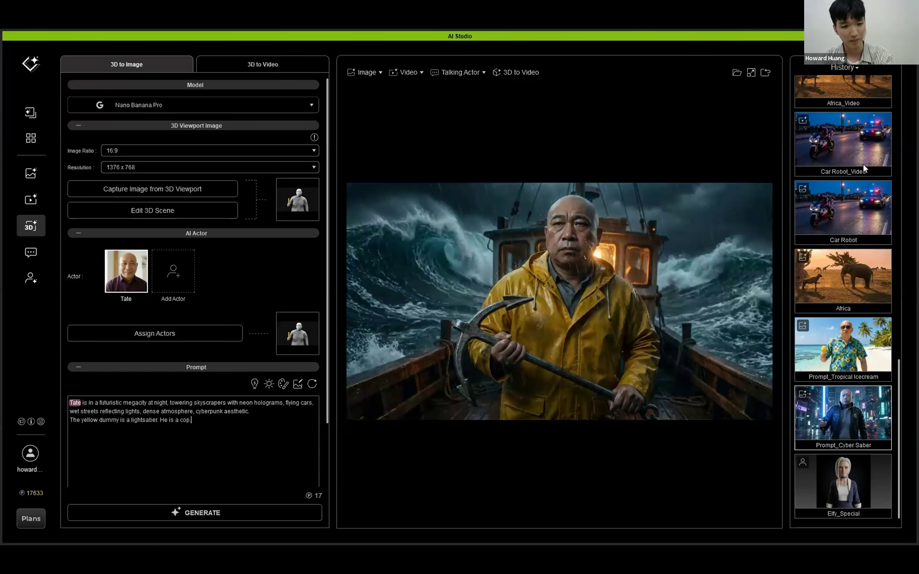
# - Bring the newest stormy boat image from the history back into the preview
pyautogui.moveTo(907, 376); pyautogui.dragTo(908, 72)
pyautogui.click(862, 110)
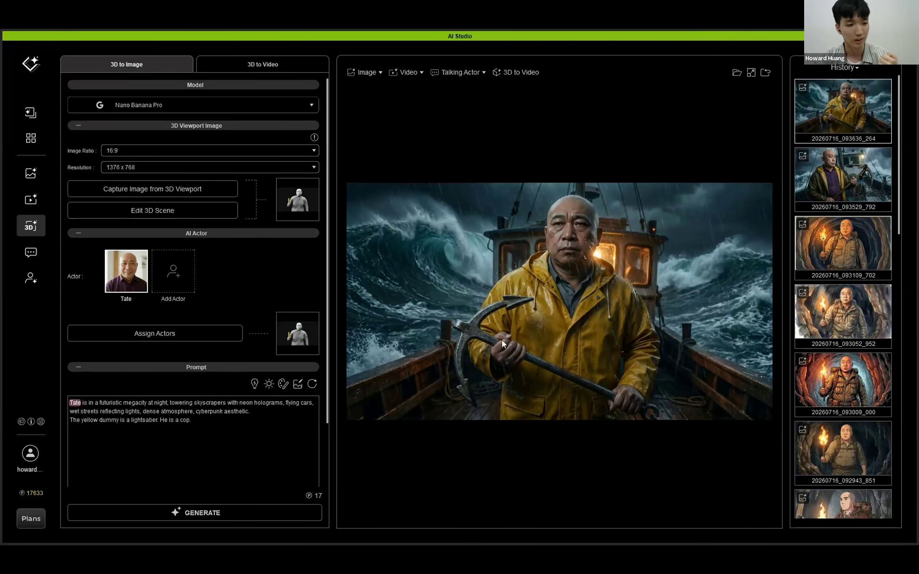
pyautogui.moveTo(306, 195)
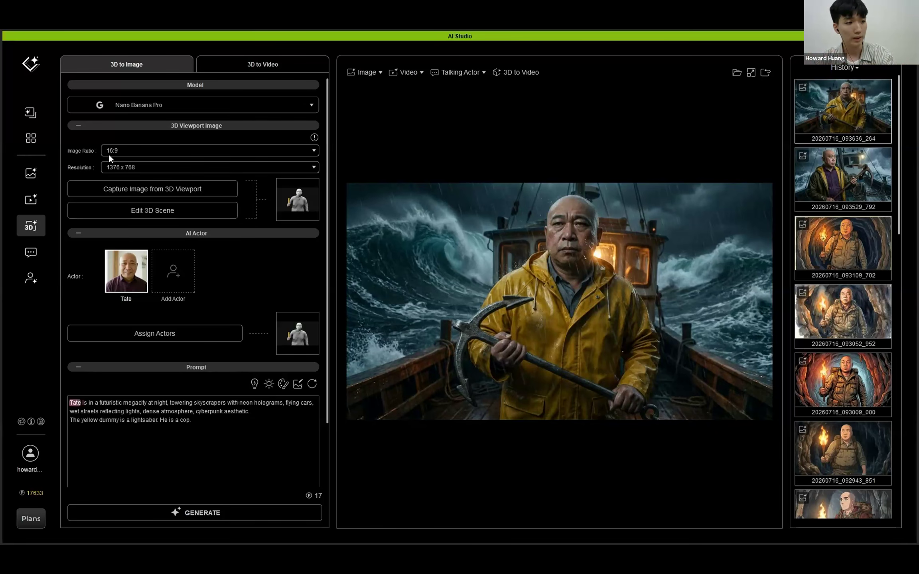
# - Switch to the iClone scene and detach Cylinder_Yellow from the Tate_ActorBuild character
pyautogui.click(201, 212)
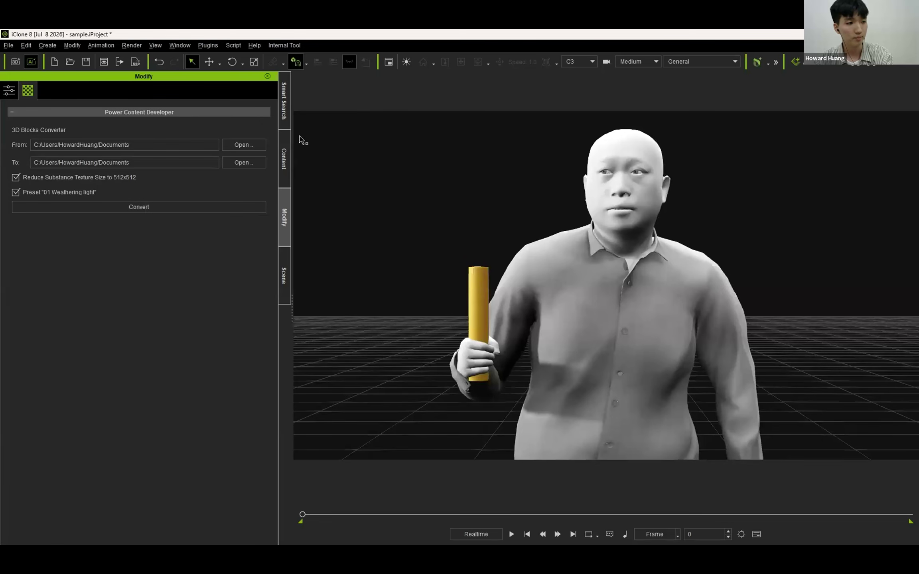
pyautogui.click(289, 143)
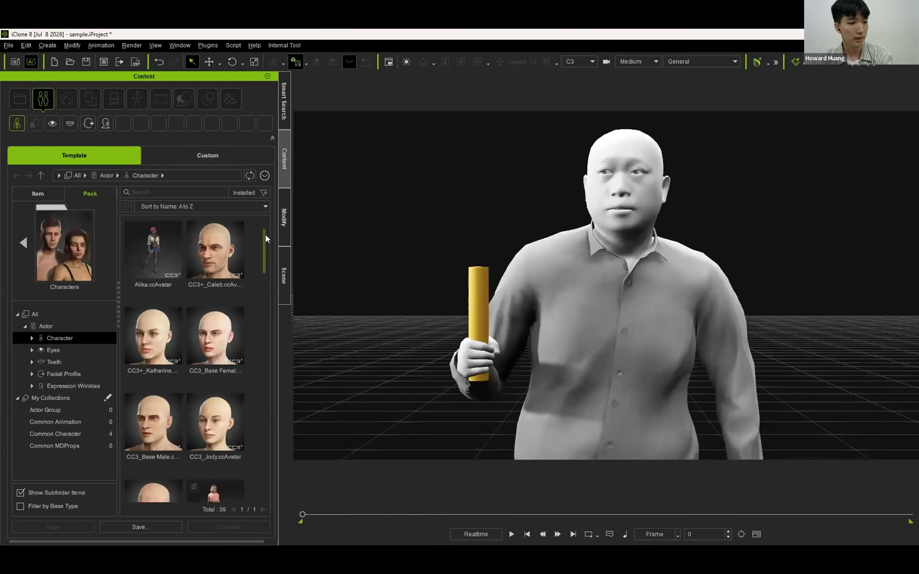
pyautogui.click(475, 303)
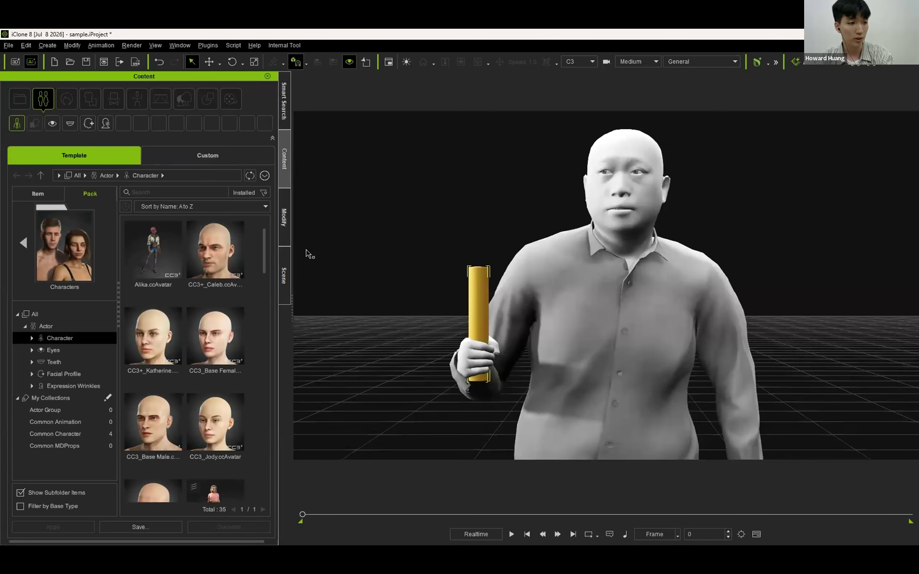
pyautogui.click(285, 275)
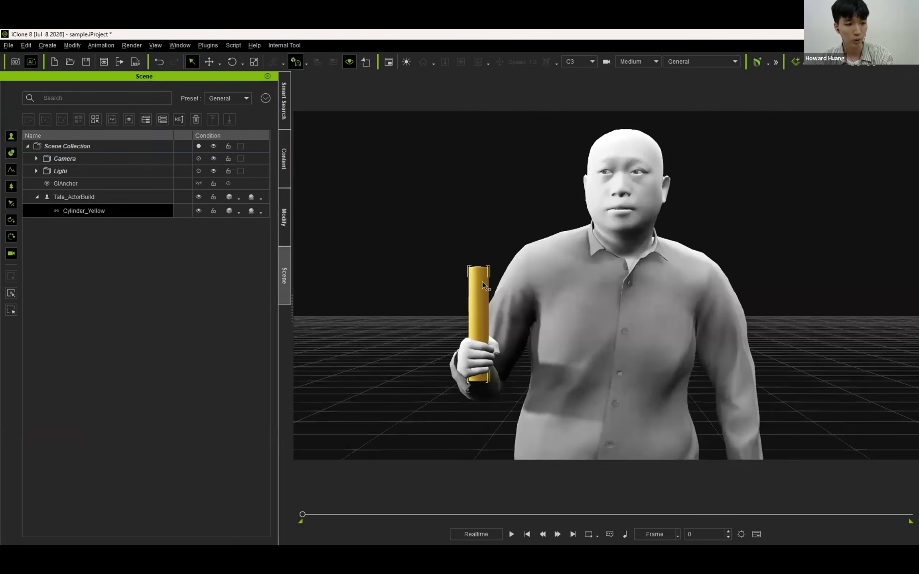
pyautogui.rightClick(465, 299)
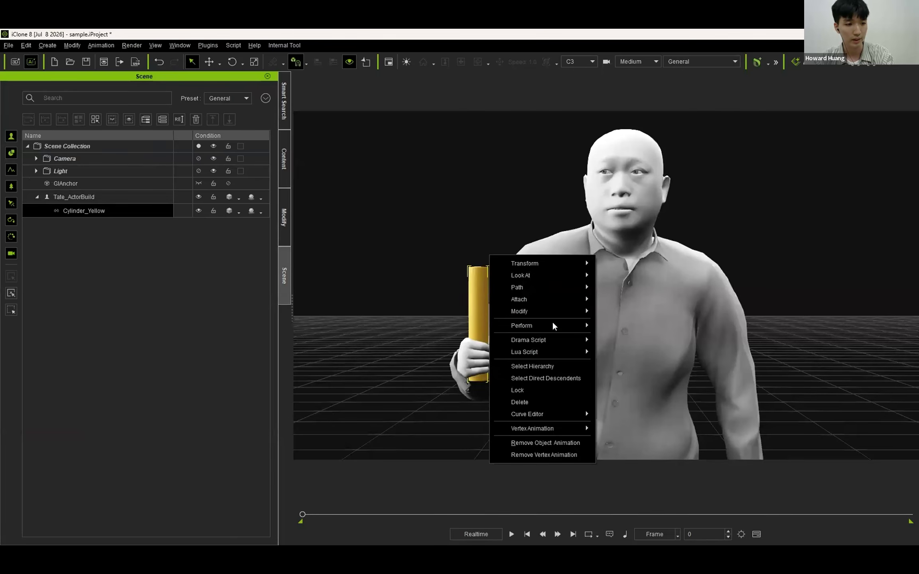
pyautogui.moveTo(553, 300)
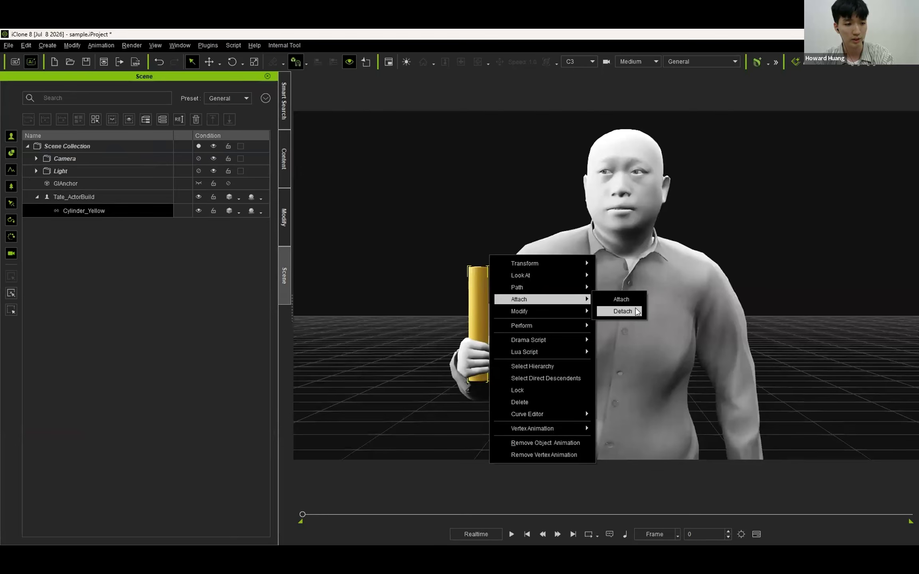
pyautogui.click(637, 311)
# - Select only Tate_ActorBuild in the scene and replace it with the Motion Dummy_Female character from the content library
pyautogui.doubleClick(67, 212)
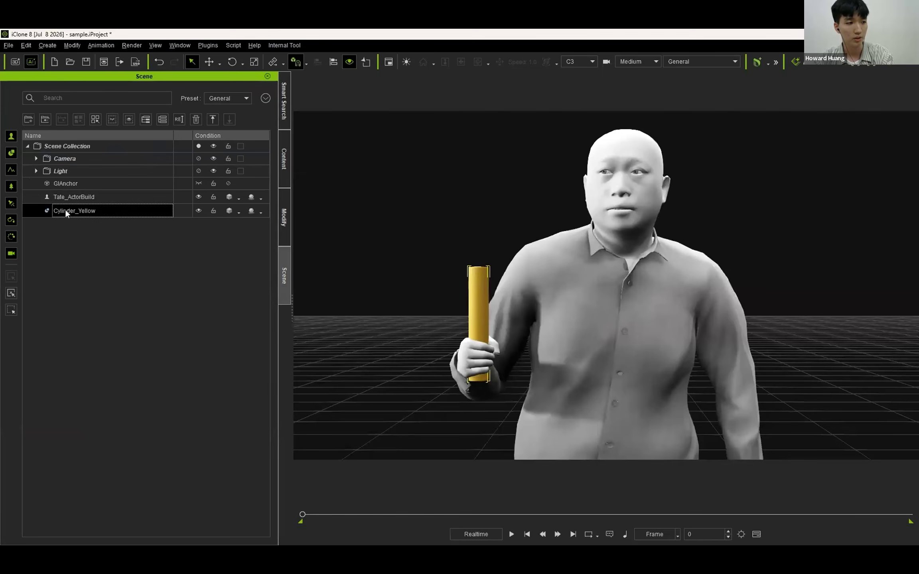
pyautogui.keyDown('ctrl'); pyautogui.click(99, 198); pyautogui.keyUp('ctrl')
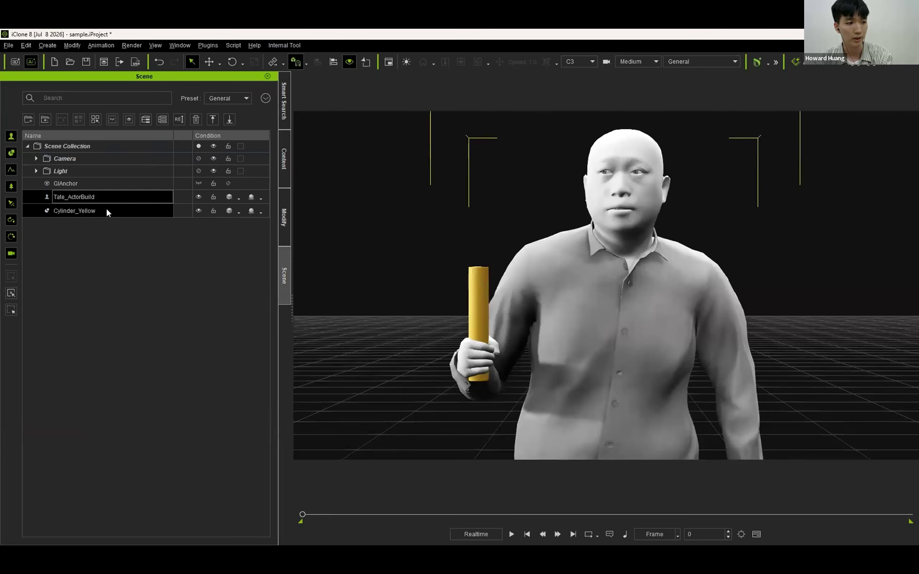
pyautogui.keyDown('ctrl'); pyautogui.click(114, 209); pyautogui.keyUp('ctrl')
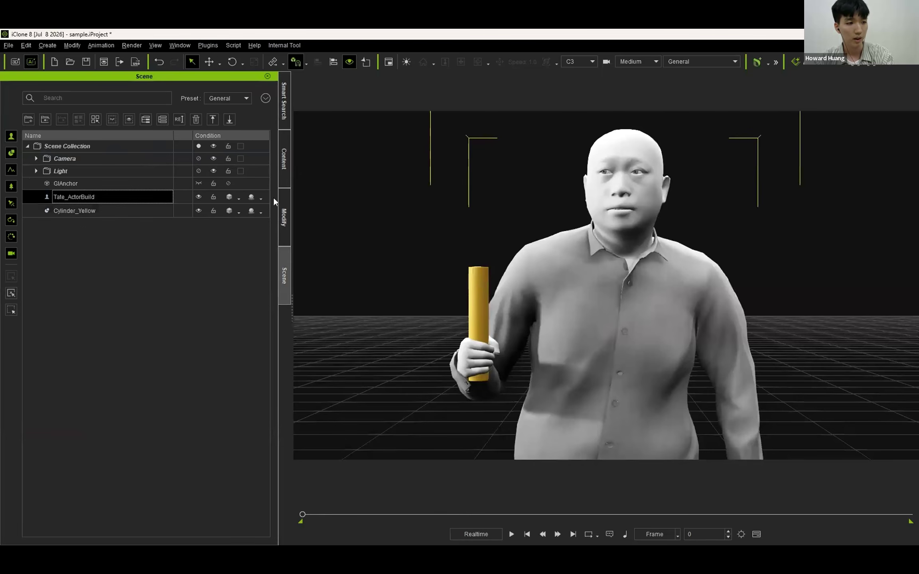
pyautogui.click(285, 186)
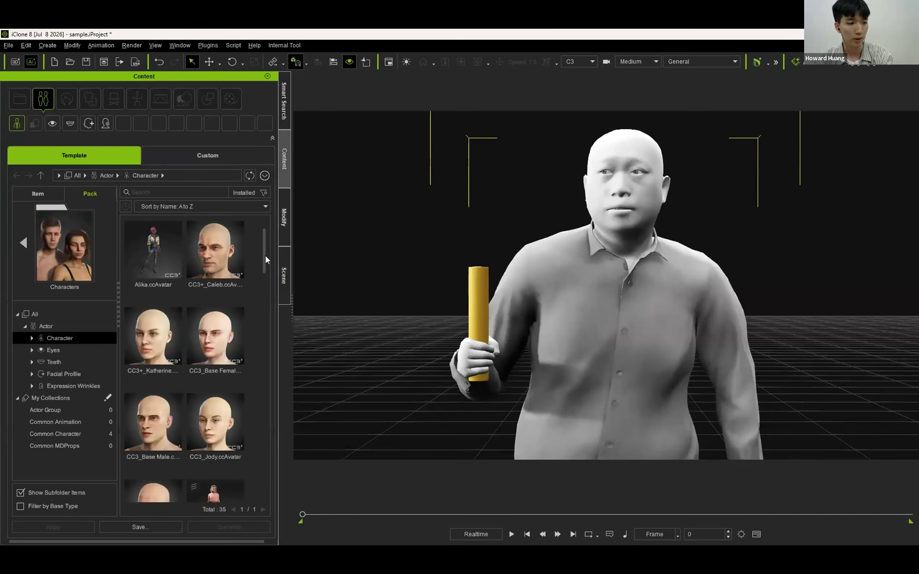
pyautogui.moveTo(265, 255); pyautogui.dragTo(263, 392)
pyautogui.click(151, 381)
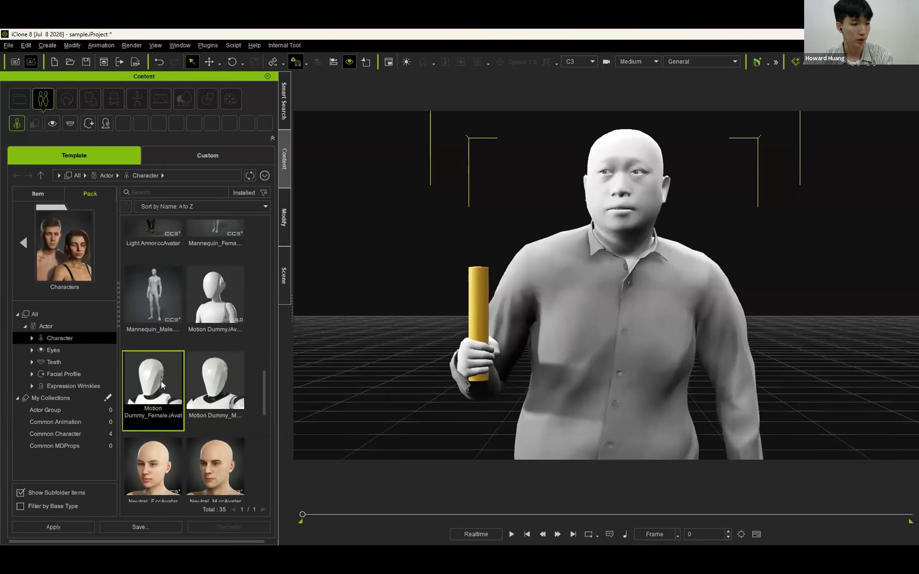
pyautogui.moveTo(157, 391); pyautogui.dragTo(636, 328)
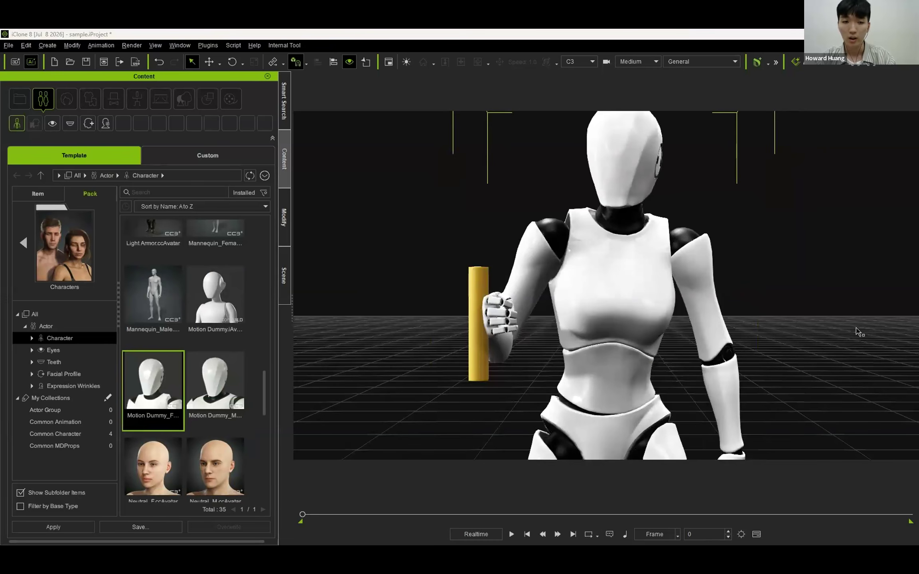
# - Move the yellow cylinder into the dummy's raised fist and stretch it vertically into a long rod reaching above head height
pyautogui.click(475, 346)
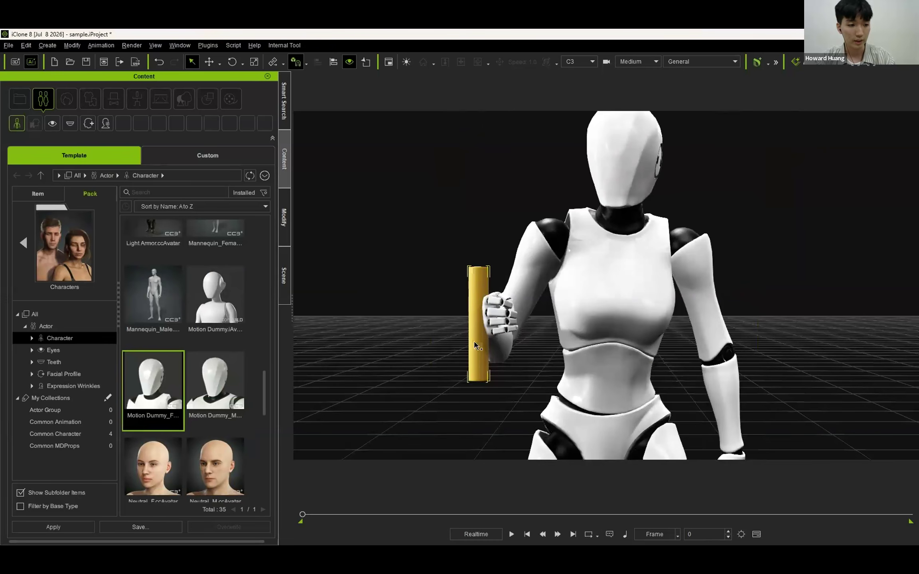
pyautogui.press('w')
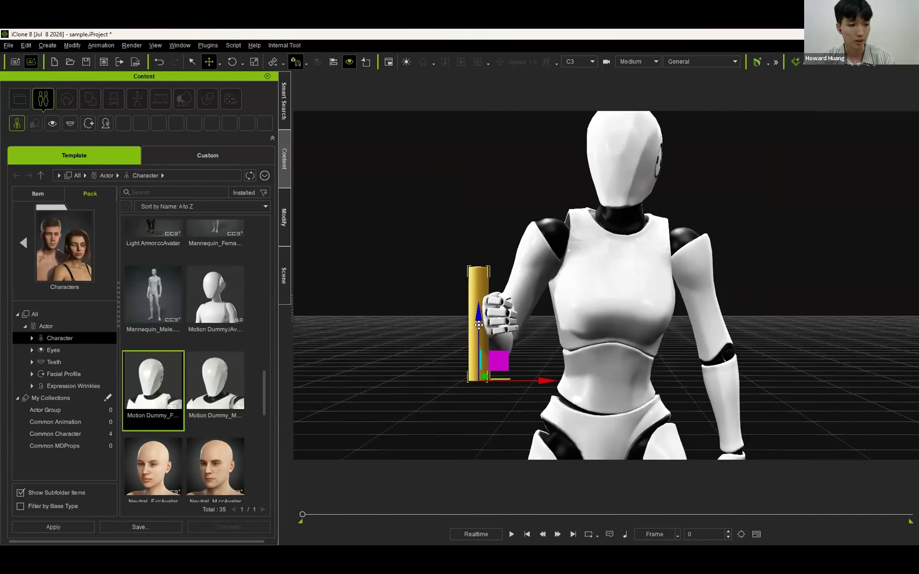
pyautogui.moveTo(501, 361); pyautogui.dragTo(523, 327)
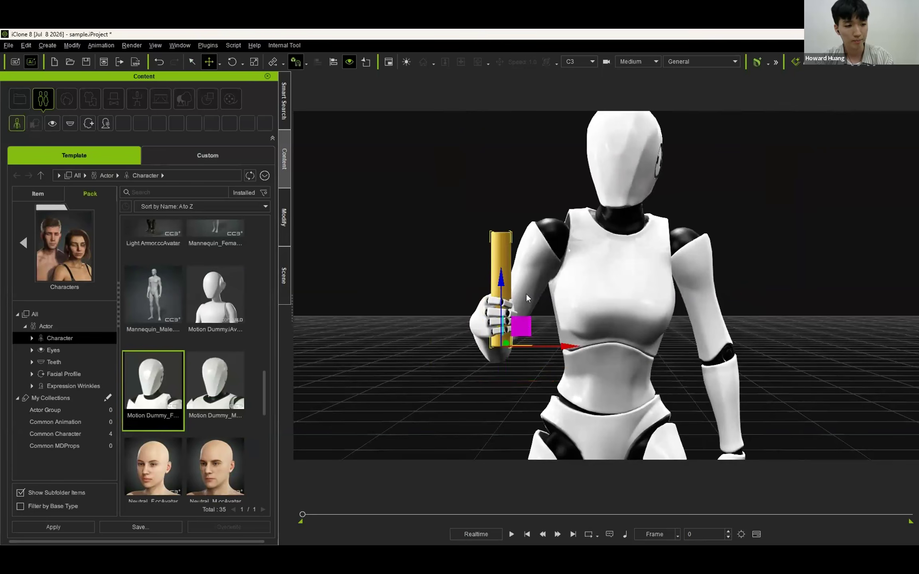
pyautogui.press('r')
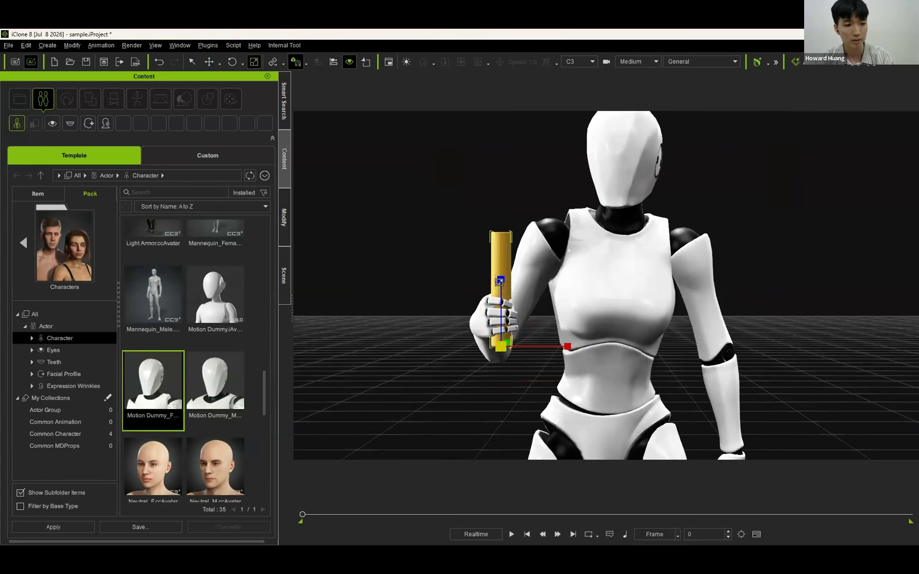
pyautogui.moveTo(499, 282); pyautogui.dragTo(515, 188)
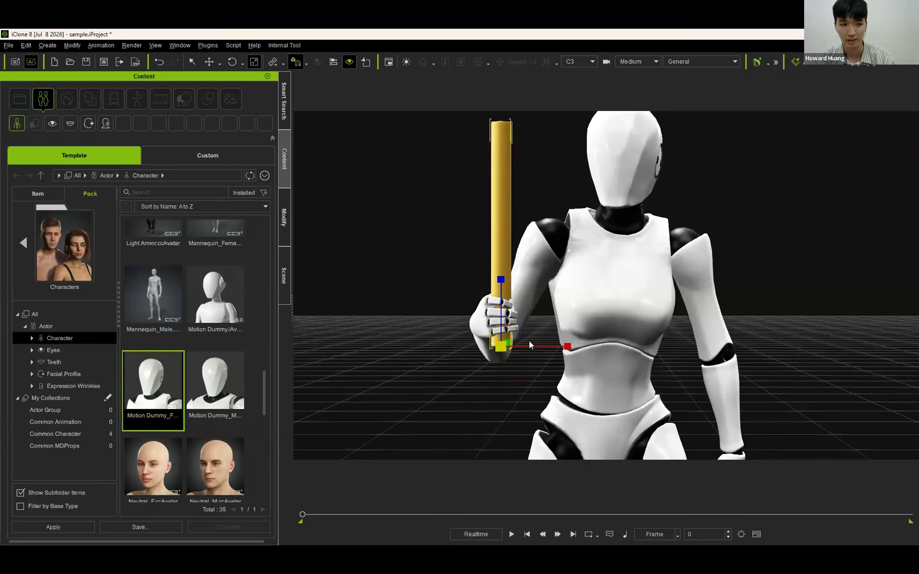
pyautogui.click(754, 266)
# - Unlock camera C3 and dolly it back slightly so the dummy's whole head and the rod fit in frame
pyautogui.click(284, 276)
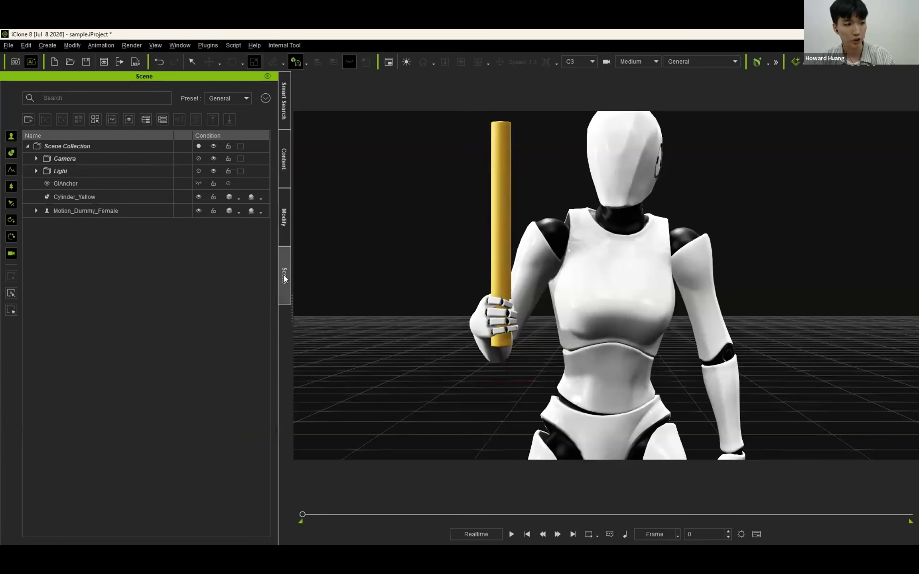
pyautogui.click(36, 159)
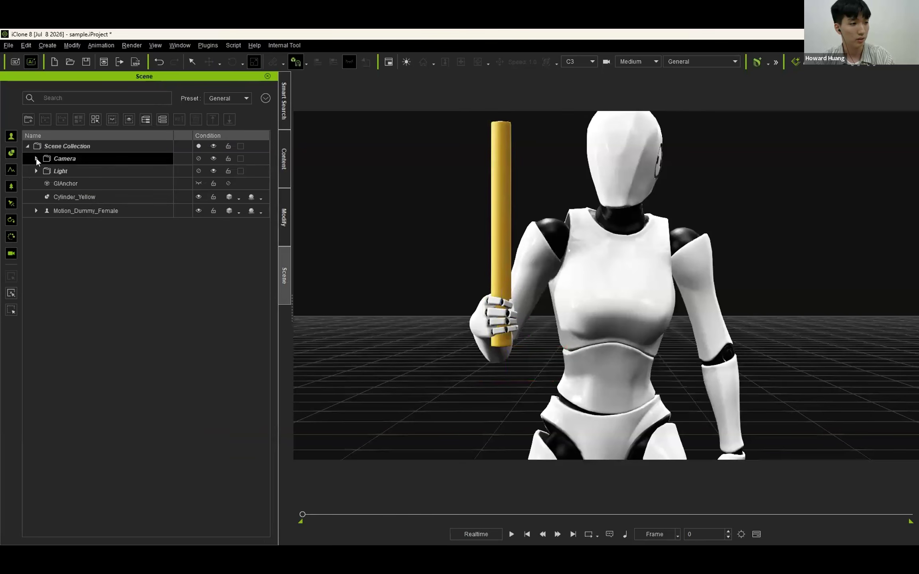
pyautogui.click(36, 158)
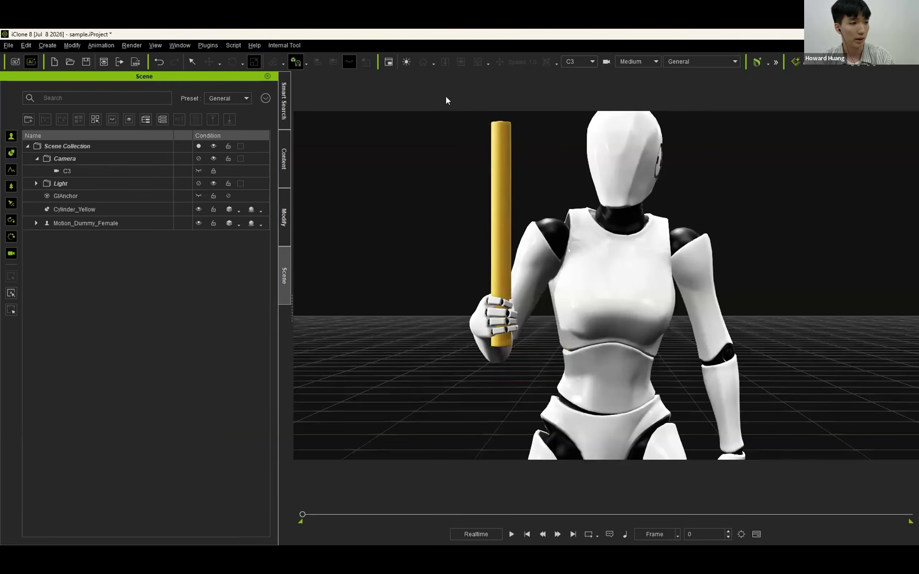
pyautogui.click(197, 170)
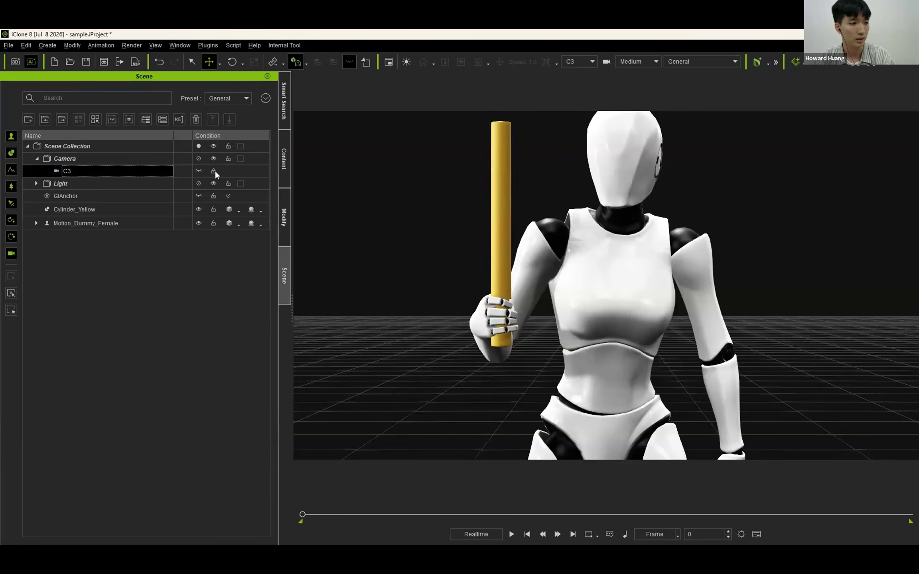
pyautogui.click(213, 171)
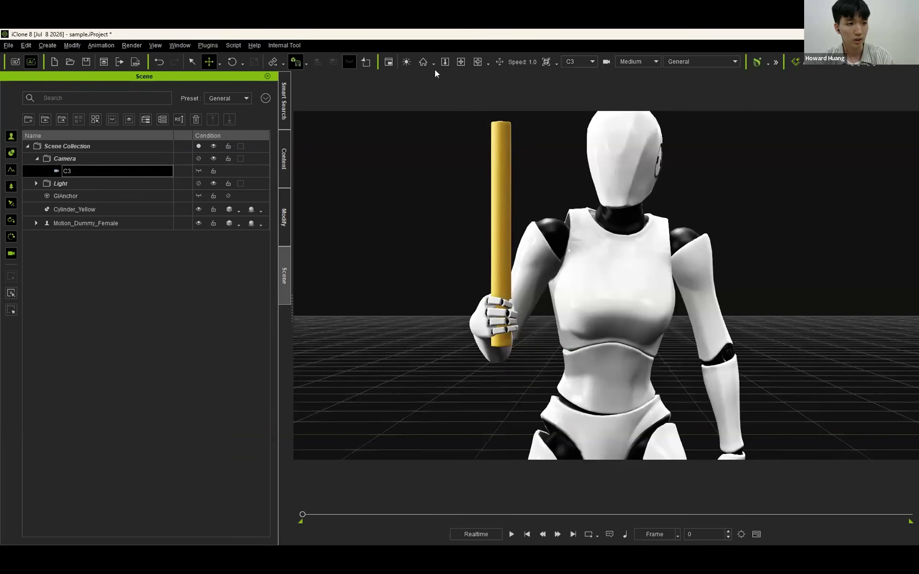
pyautogui.click(445, 62)
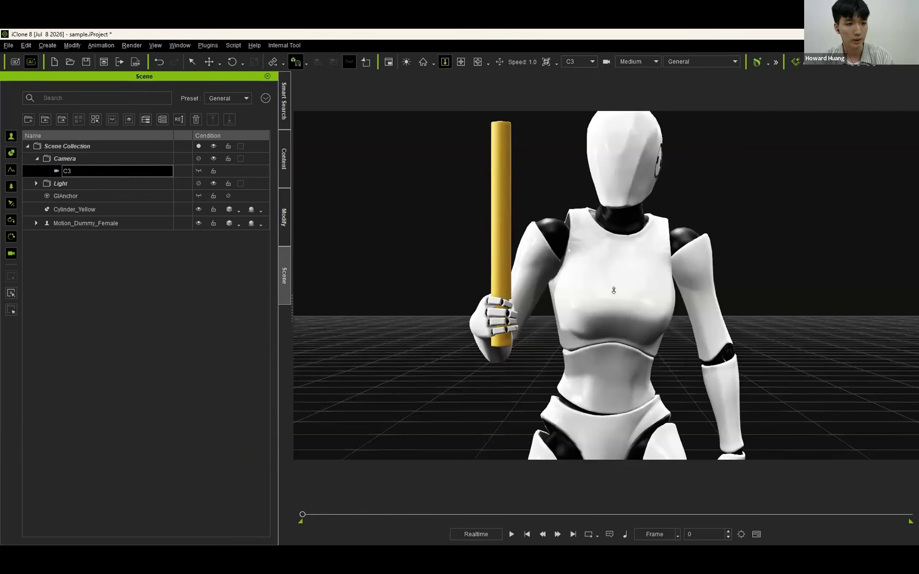
pyautogui.moveTo(611, 281); pyautogui.dragTo(611, 284)
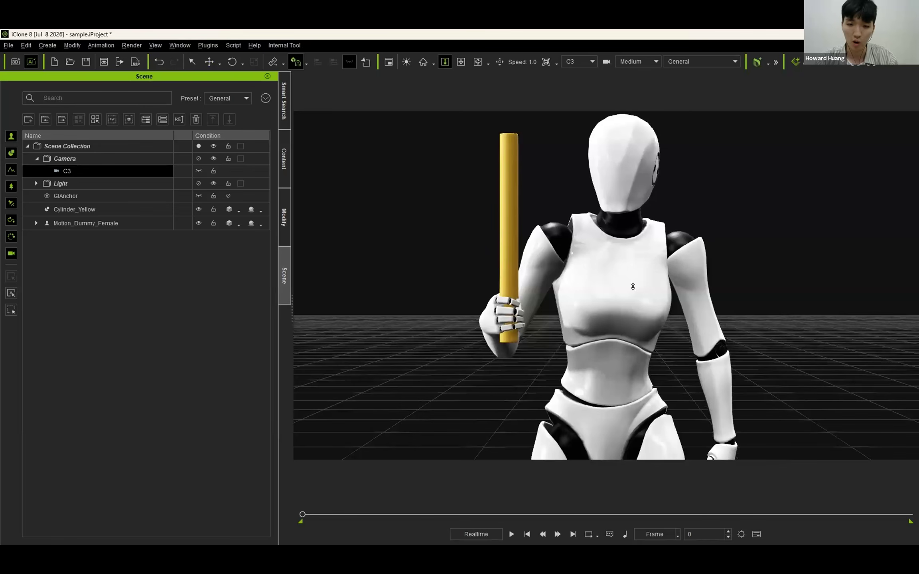
# - Switch back to AI Studio and capture the dummy holding the long yellow rod as the 3D viewport image
pyautogui.click(854, 64)
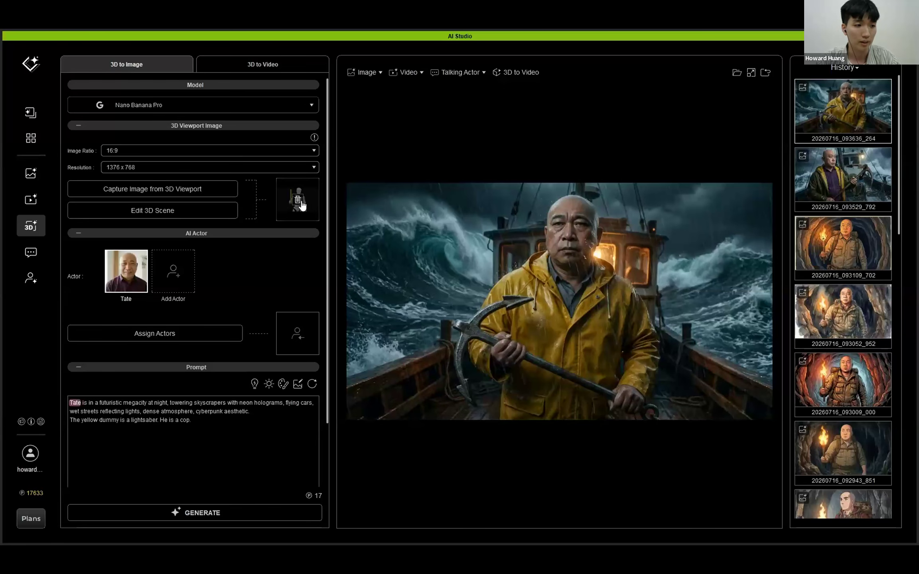
pyautogui.moveTo(302, 205)
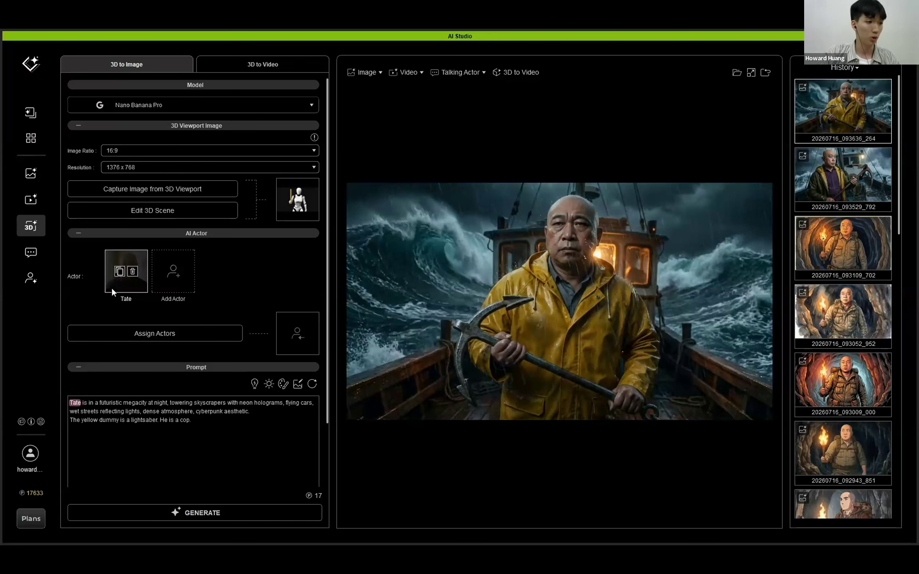
pyautogui.moveTo(134, 280)
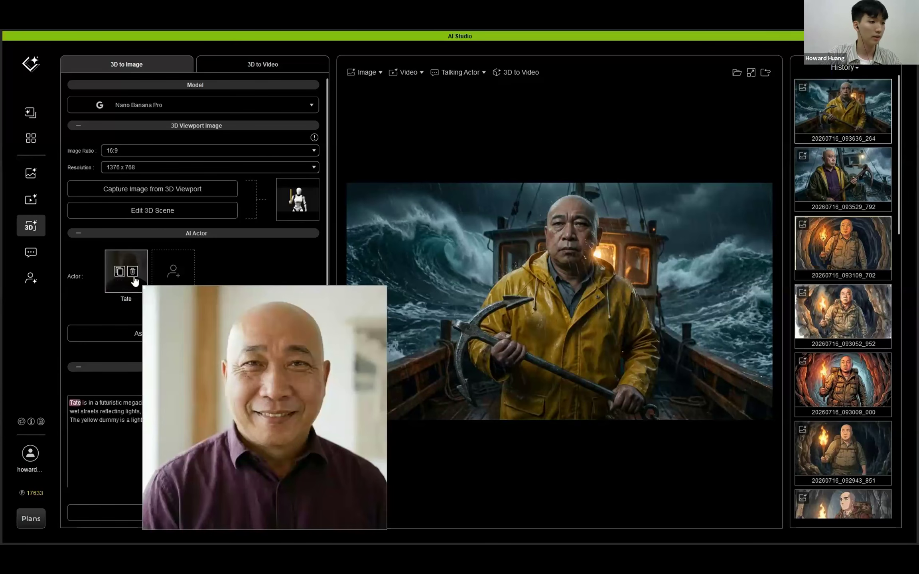
# - Remove Tate from the AI actors and add the custom actor Elfy in his place
pyautogui.click(133, 276)
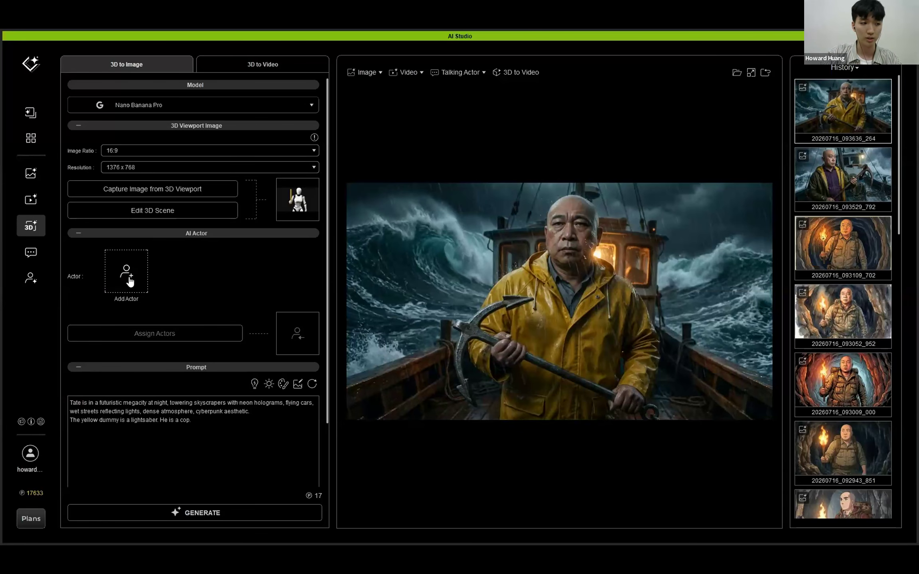
pyautogui.click(129, 279)
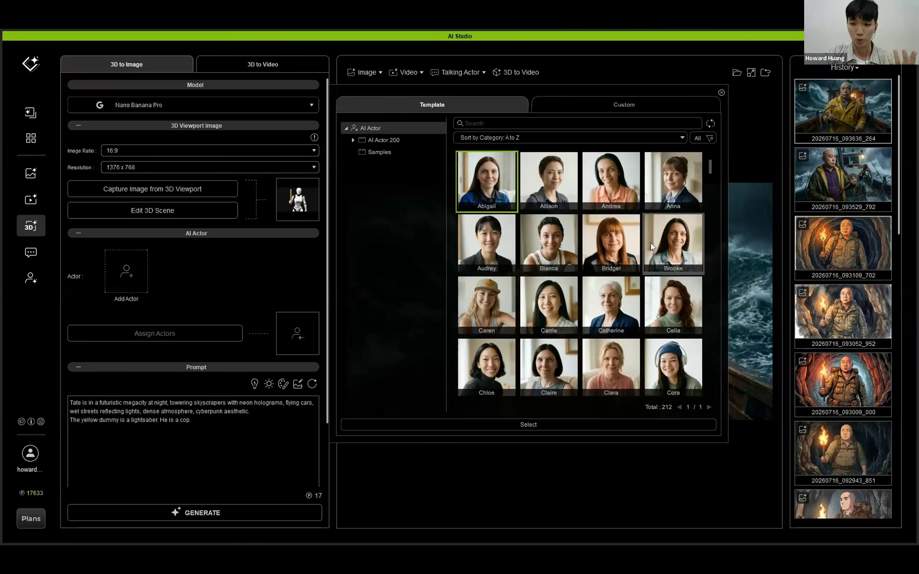
pyautogui.click(661, 101)
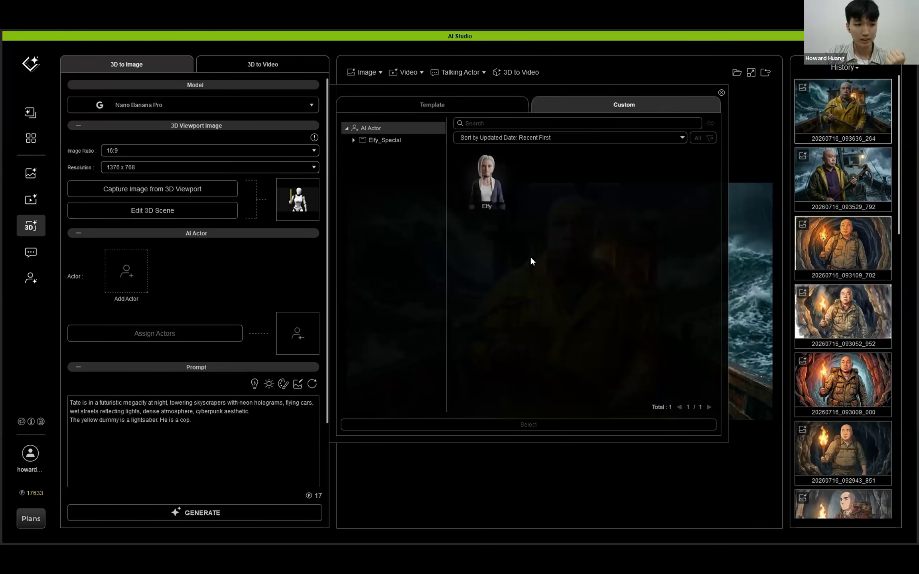
pyautogui.click(487, 206)
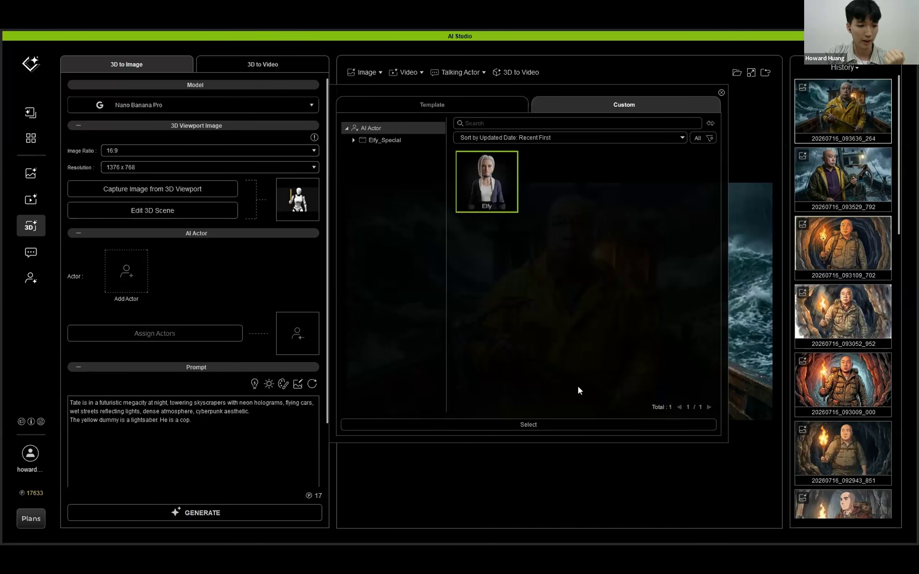
pyautogui.click(547, 425)
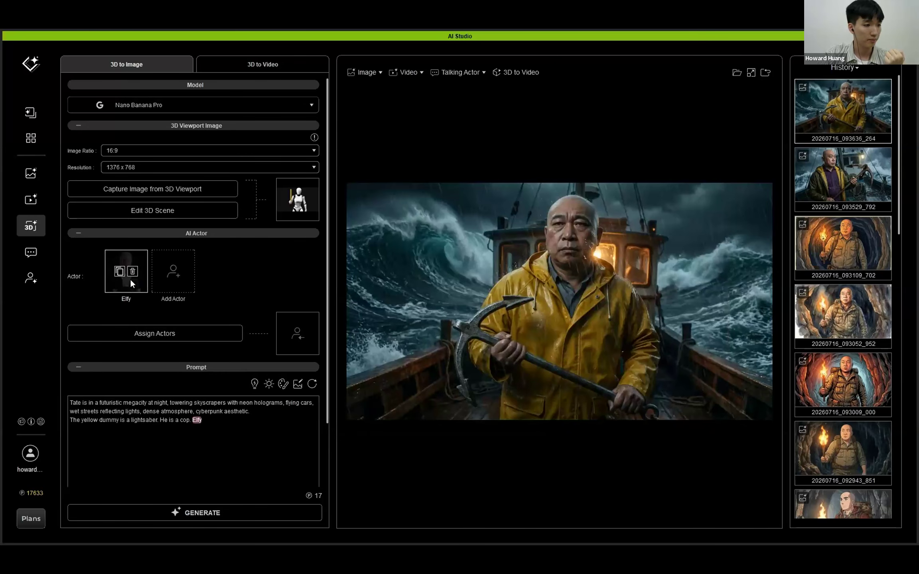
# - Examine Elfy's preview and the head, angle, expression and body reference images in the AI Actor Creator, then return to 3D to Image
pyautogui.moveTo(132, 280)
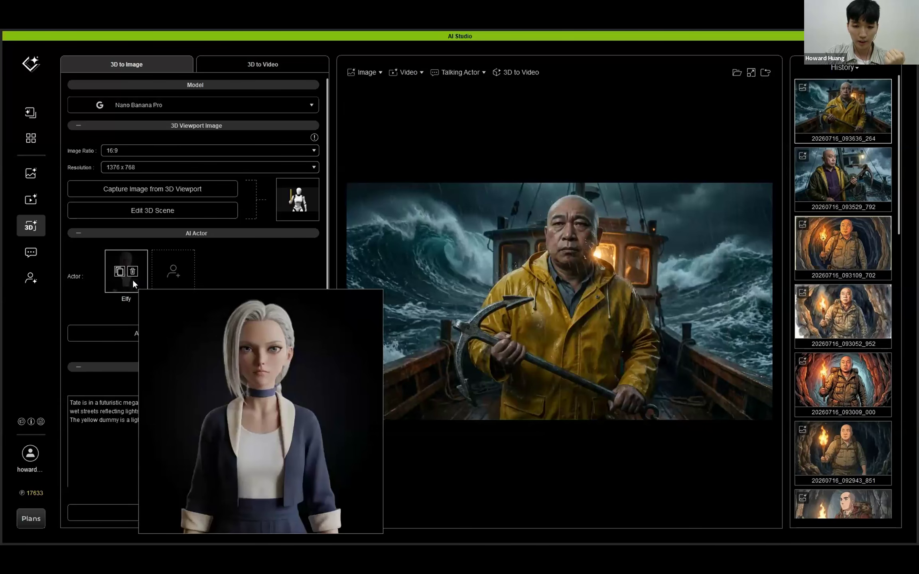
pyautogui.click(30, 277)
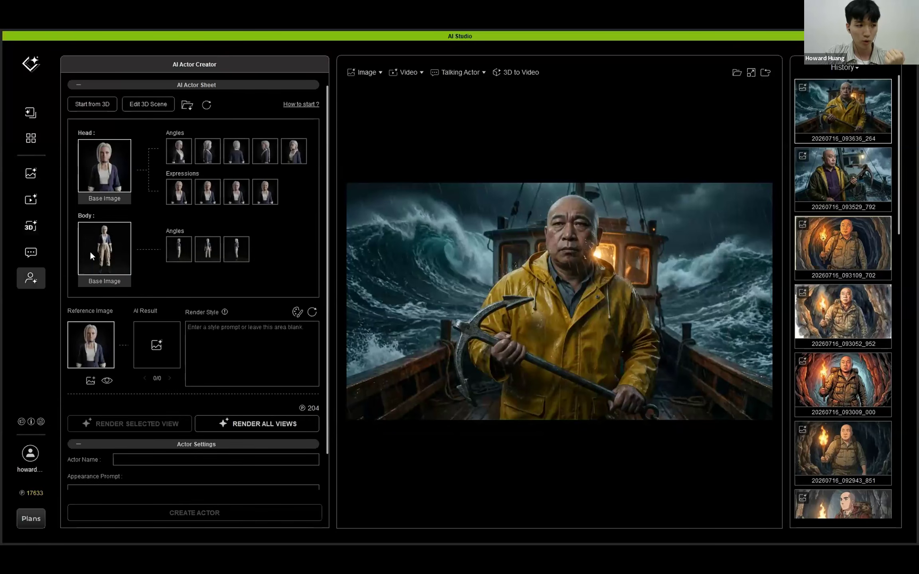
pyautogui.moveTo(119, 180)
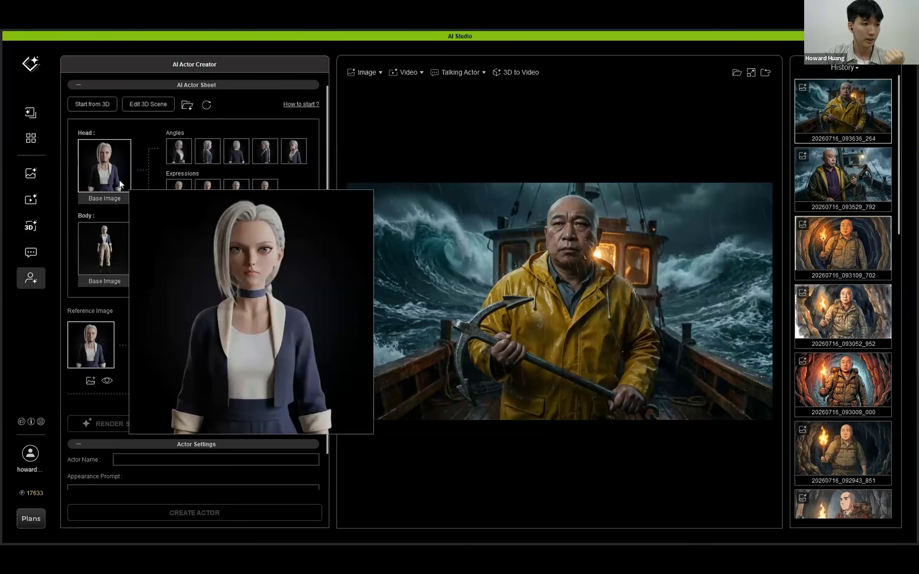
pyautogui.moveTo(173, 154)
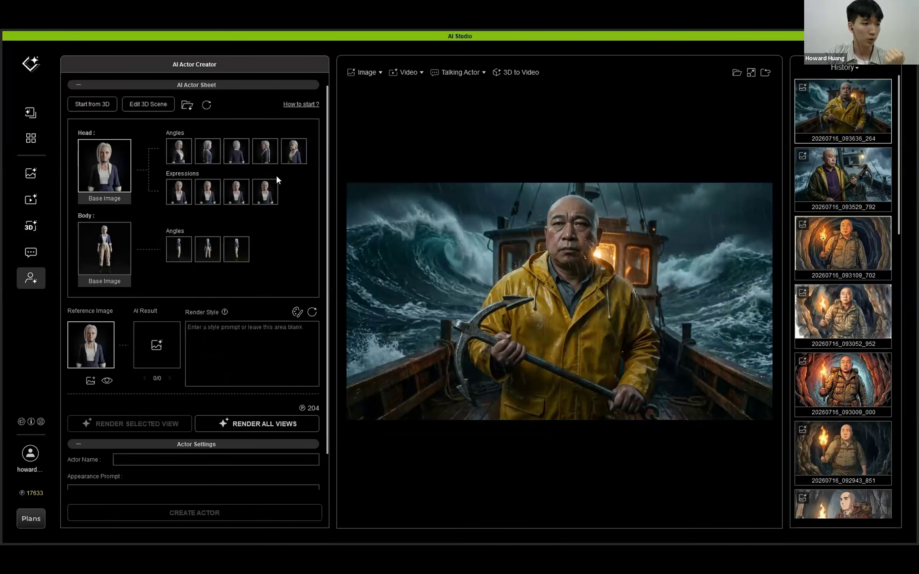
pyautogui.moveTo(184, 196)
pyautogui.moveTo(109, 265)
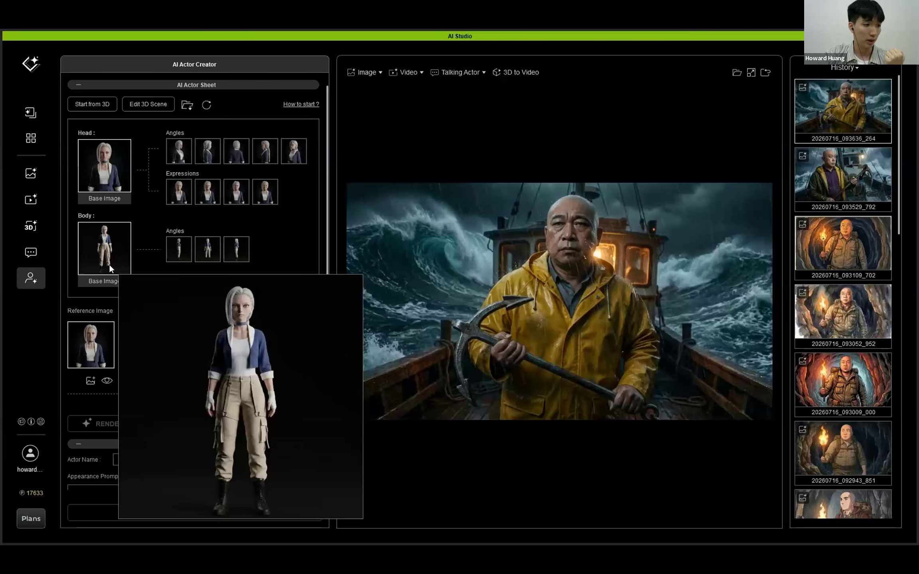
pyautogui.moveTo(183, 255)
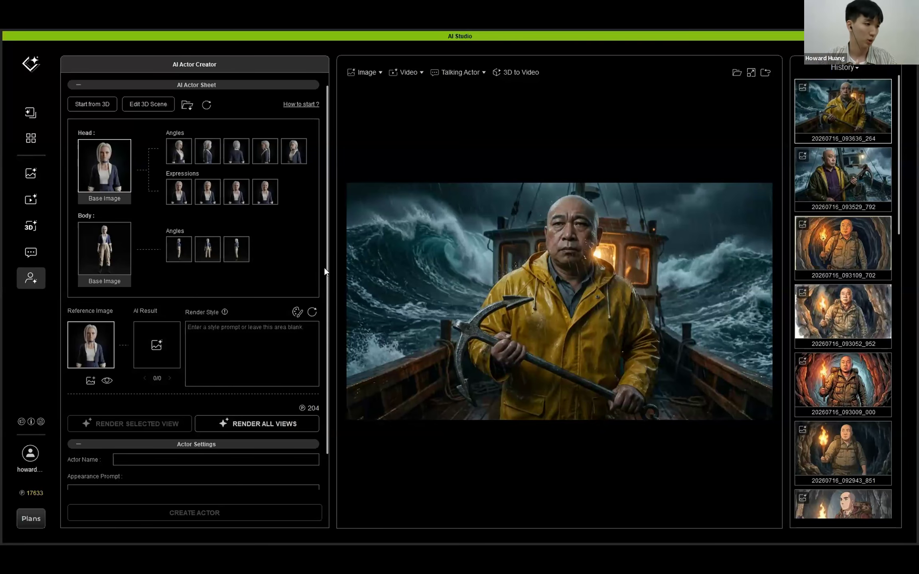
pyautogui.click(28, 228)
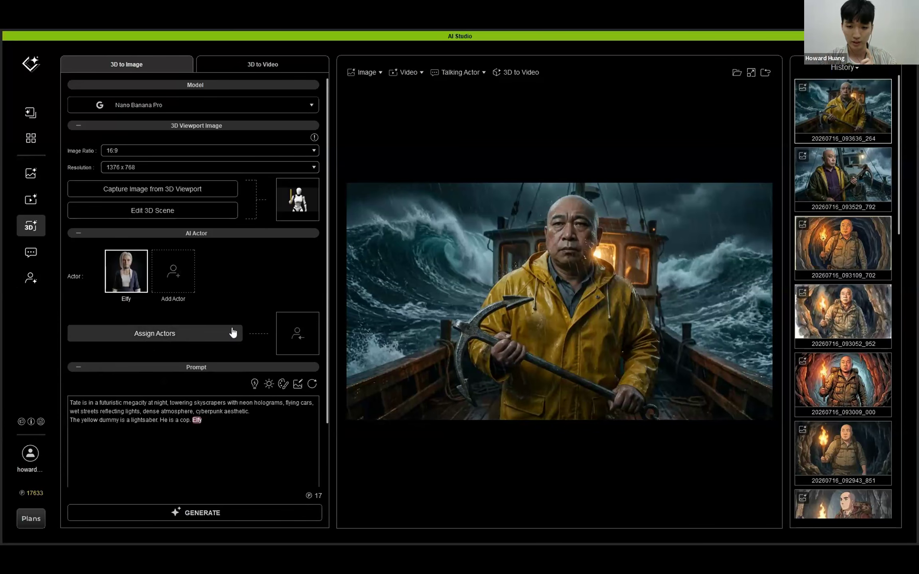
# - Assign Elfy to the captured dummy by fitting the Actor1 frame tightly around its head, and apply the assignment
pyautogui.click(282, 313)
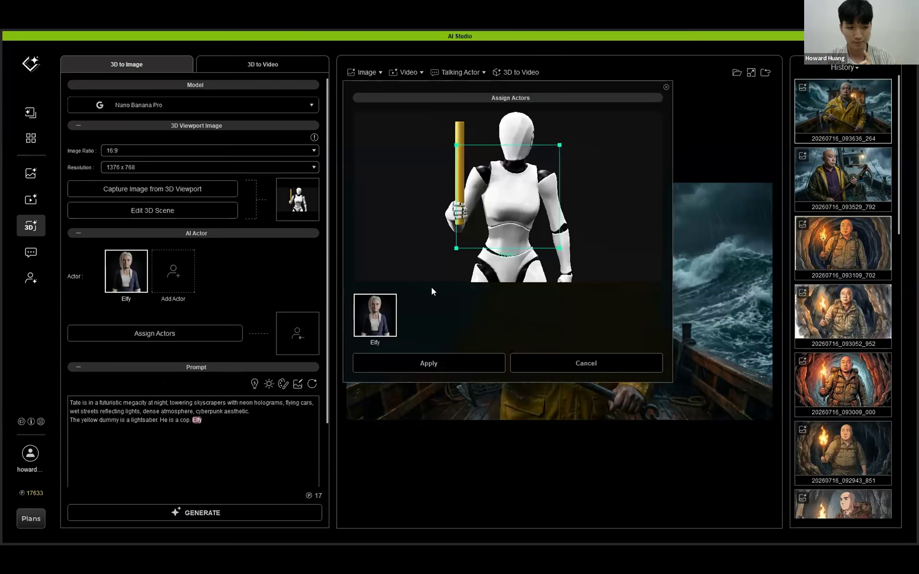
pyautogui.moveTo(533, 224); pyautogui.dragTo(507, 175)
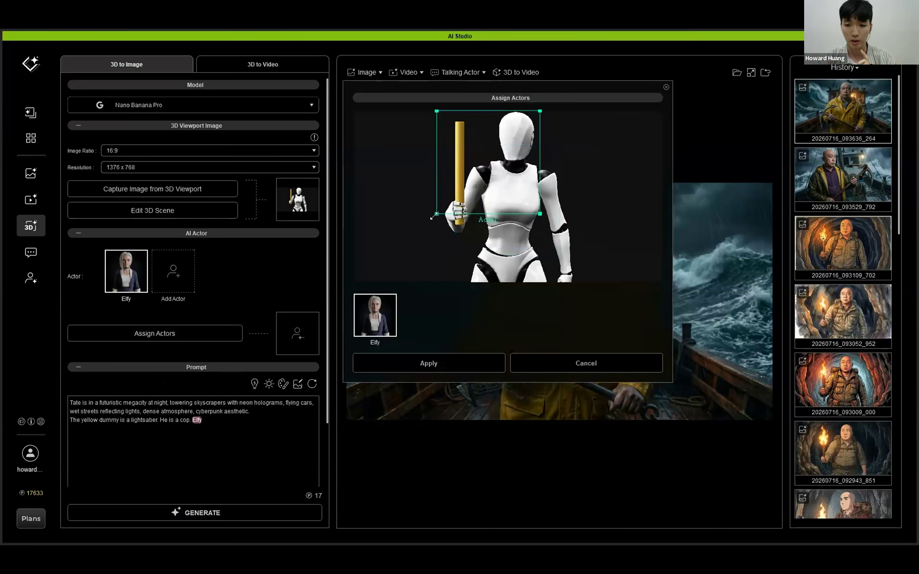
pyautogui.moveTo(432, 217); pyautogui.dragTo(520, 148)
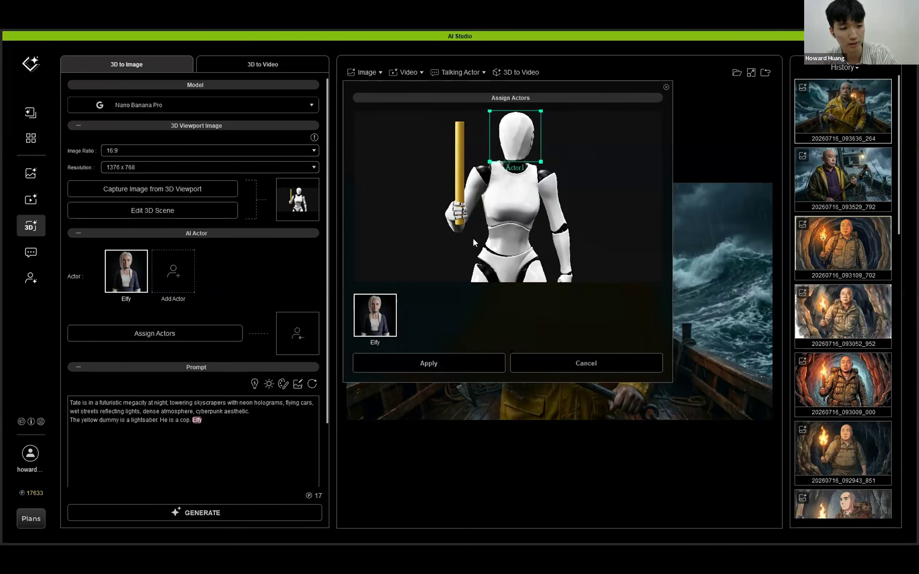
pyautogui.click(447, 365)
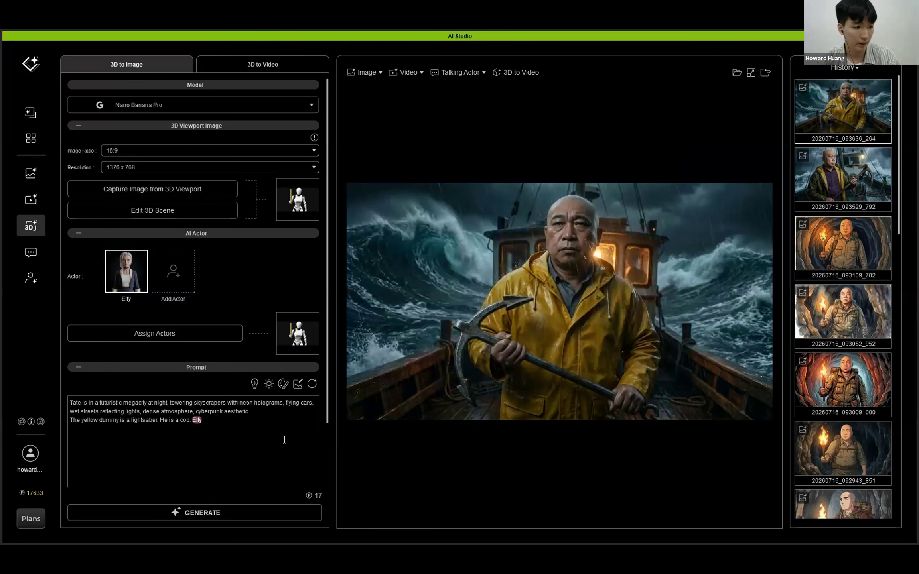
# - Replace the prompt with "Elfy is in a battle field. Use dummy character as her reference pose. The yellow dummy is the sword." and generate the image
pyautogui.hotkey('ctrl', 'a')
pyautogui.press('BackSpace')
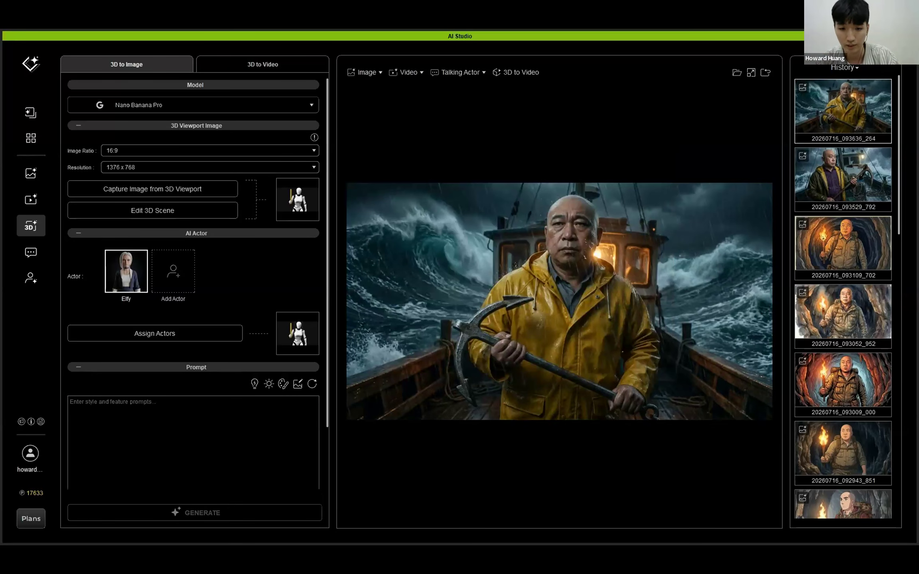
pyautogui.write('Elfy is in a battle field. Use dummy character as her reference pose. The yellow dummy is the sword.')
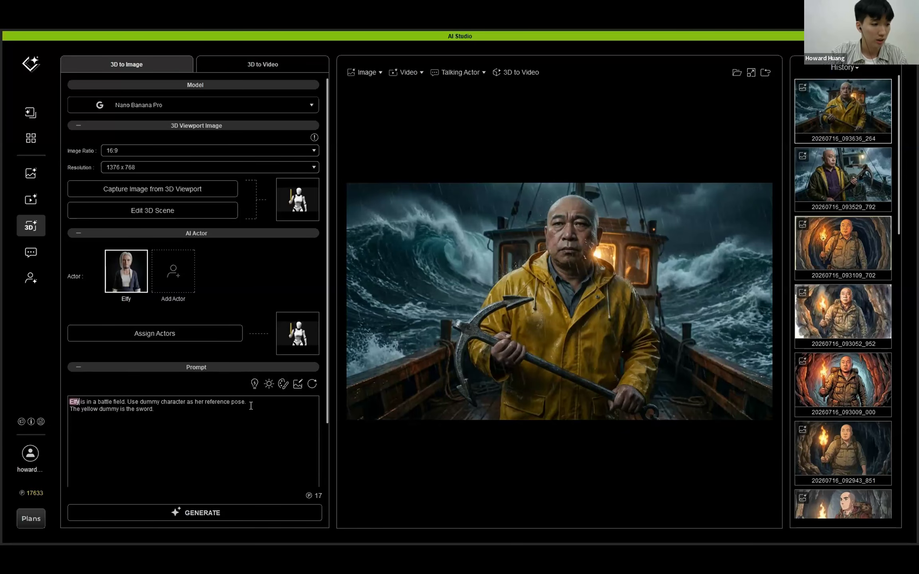
pyautogui.moveTo(251, 406); pyautogui.dragTo(127, 401)
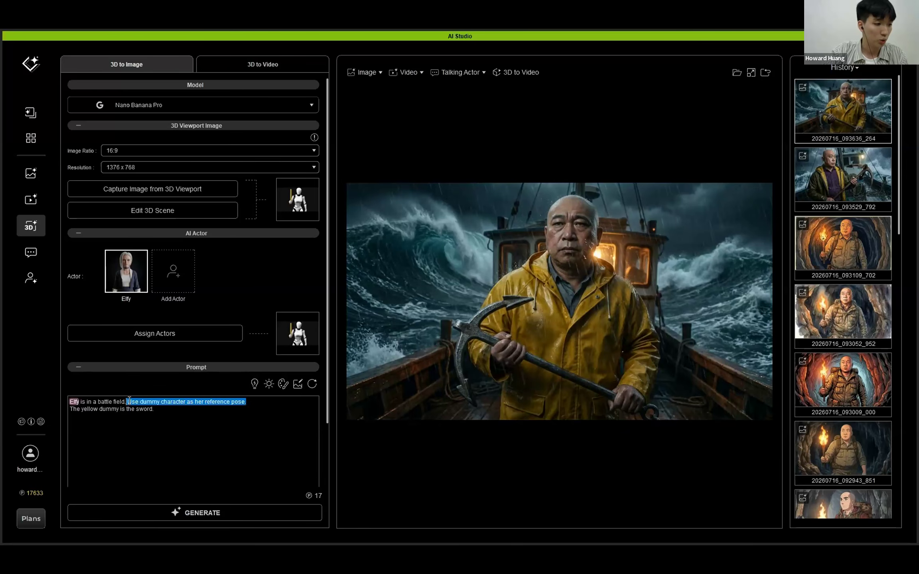
pyautogui.click(195, 411)
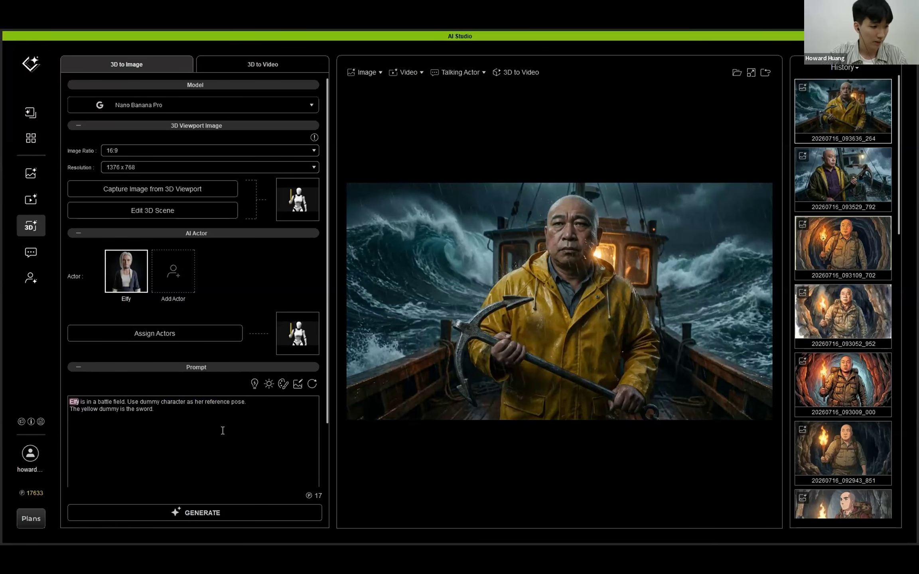
pyautogui.scroll(-1, 222, 430)
pyautogui.scroll(1, 222, 431)
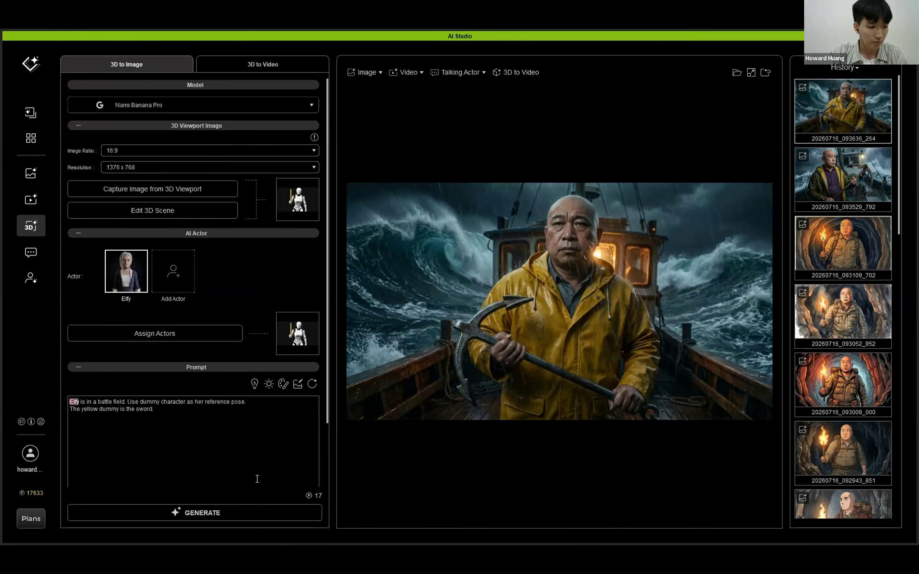
pyautogui.click(252, 517)
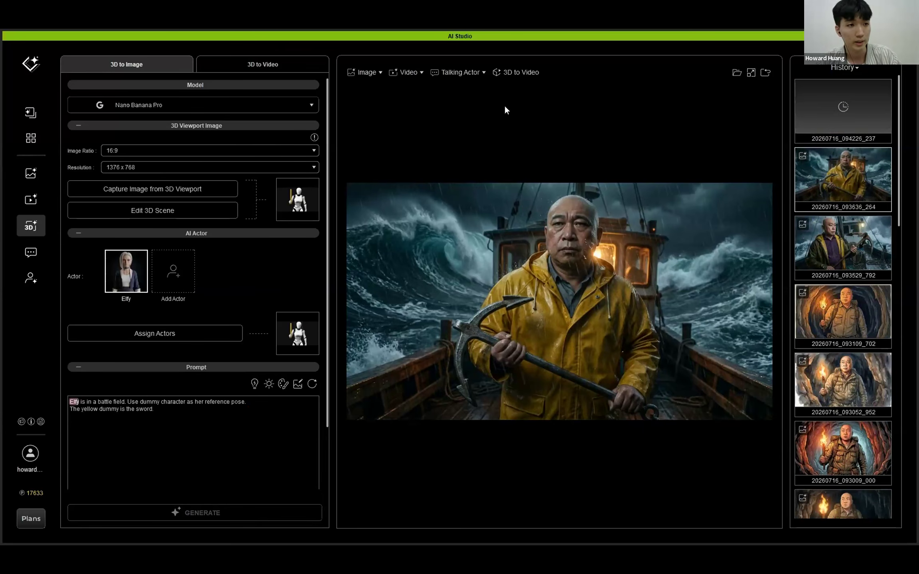
# - Switch to the iClone scene and dolly camera C3 back until the dummy is framed from head to thighs
pyautogui.doubleClick(464, 36)
pyautogui.moveTo(913, 223); pyautogui.dragTo(918, 223)
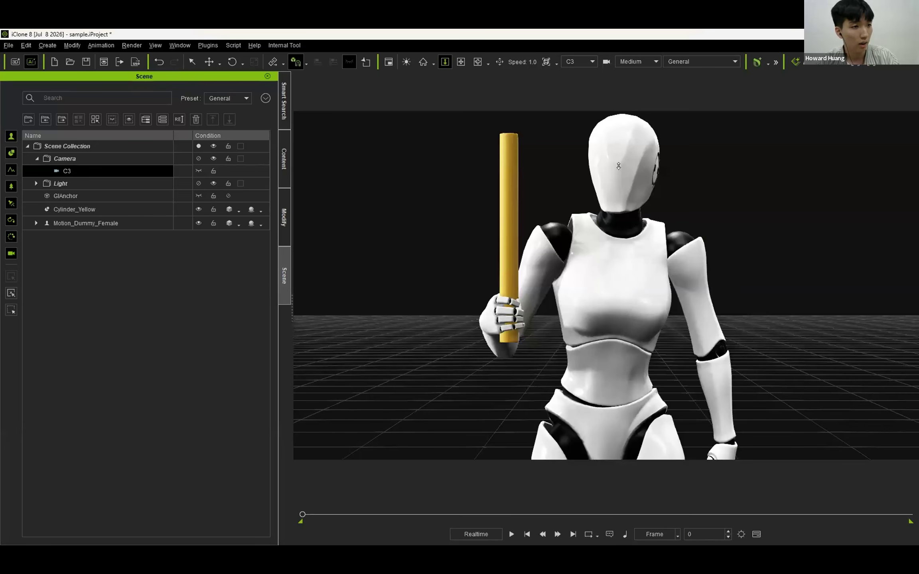
pyautogui.click(192, 61)
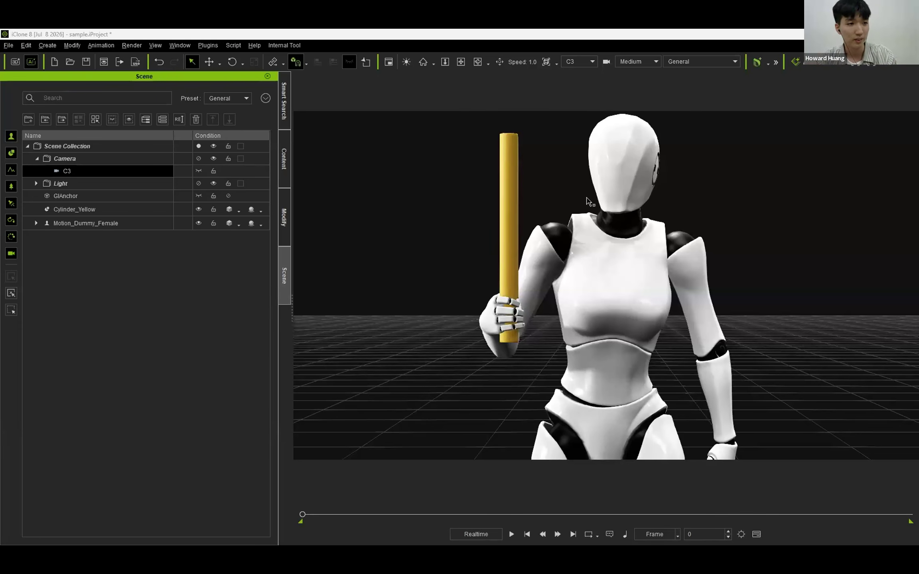
pyautogui.click(445, 62)
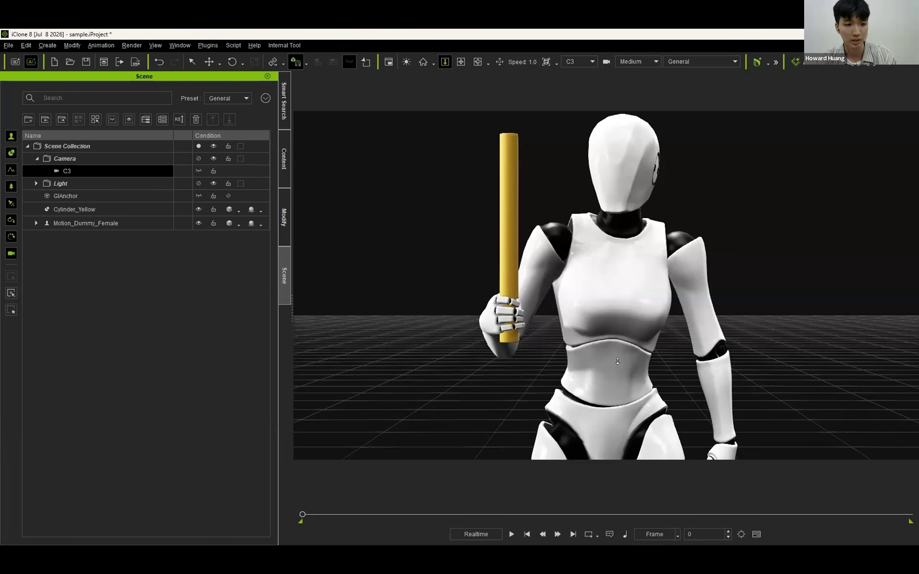
pyautogui.moveTo(618, 361); pyautogui.dragTo(615, 345)
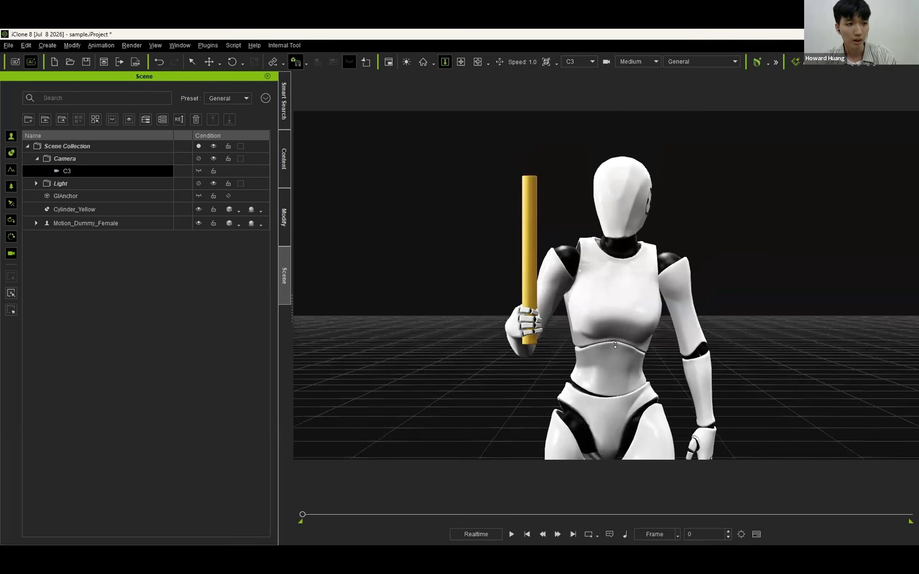
pyautogui.moveTo(601, 312); pyautogui.dragTo(602, 280)
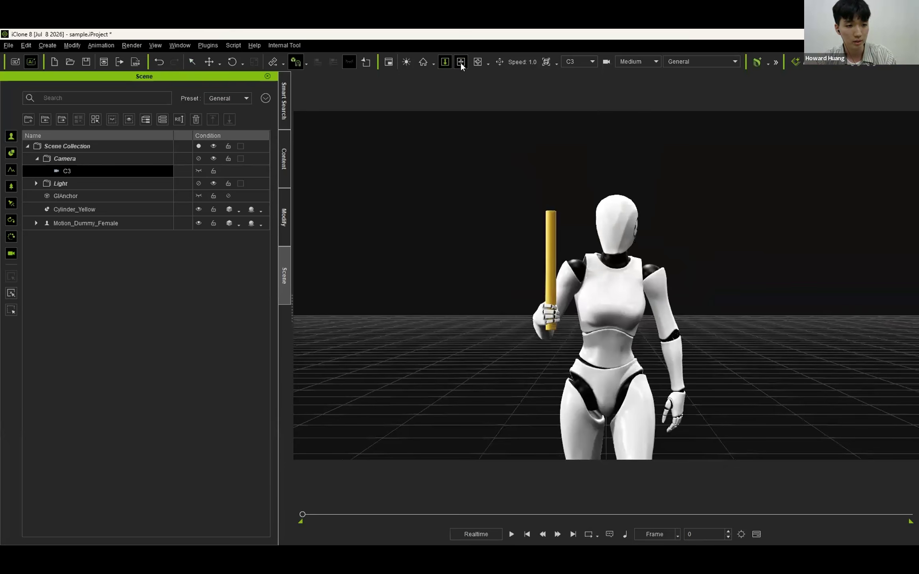
# - Pan camera C3 down and dolly it further back until the dummy fits in frame from head to feet
pyautogui.click(461, 62)
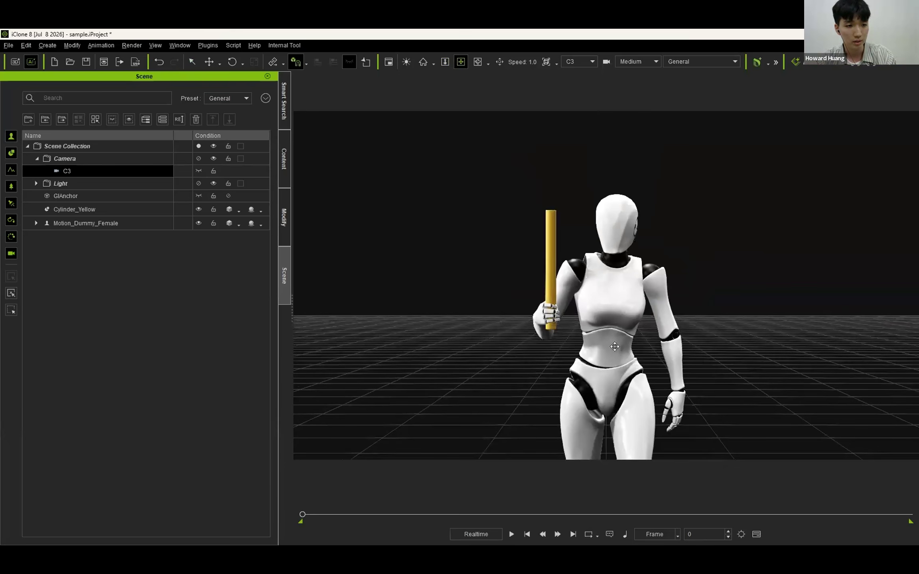
pyautogui.moveTo(615, 346); pyautogui.dragTo(614, 280)
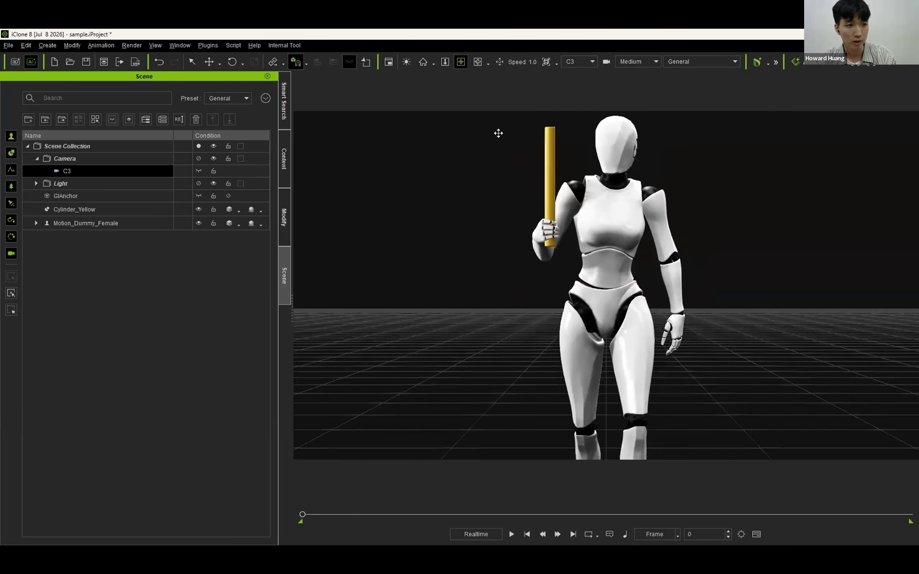
pyautogui.press('z')
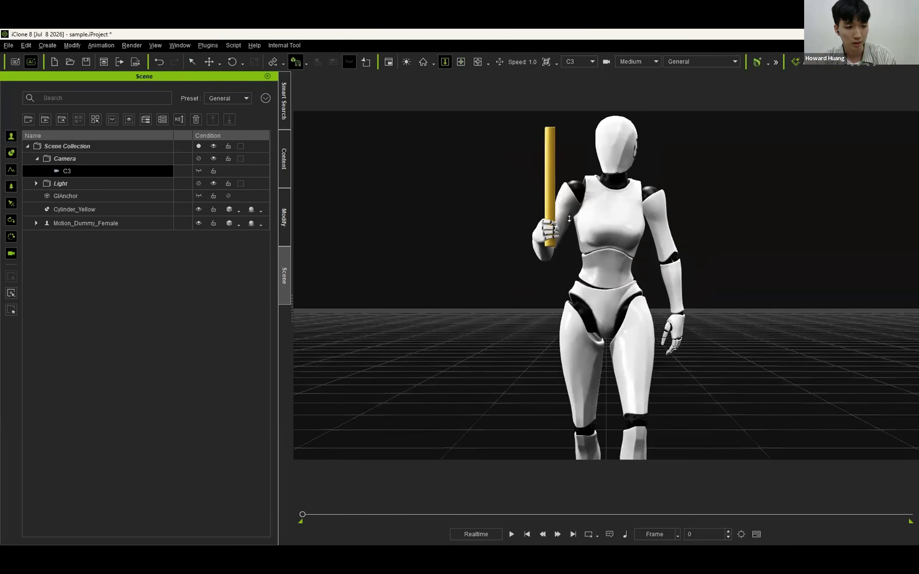
pyautogui.moveTo(569, 219); pyautogui.dragTo(596, 195)
pyautogui.click(461, 61)
pyautogui.click(444, 61)
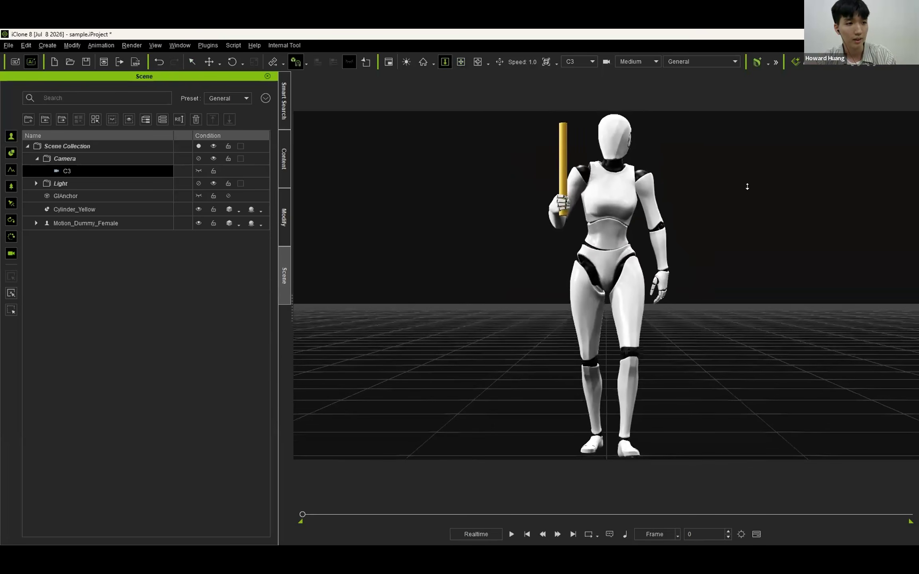
# - Orbit camera C3 to a three-quarter view of the dummy and pan so the figure sits slightly right of the frame's centre
pyautogui.click(475, 62)
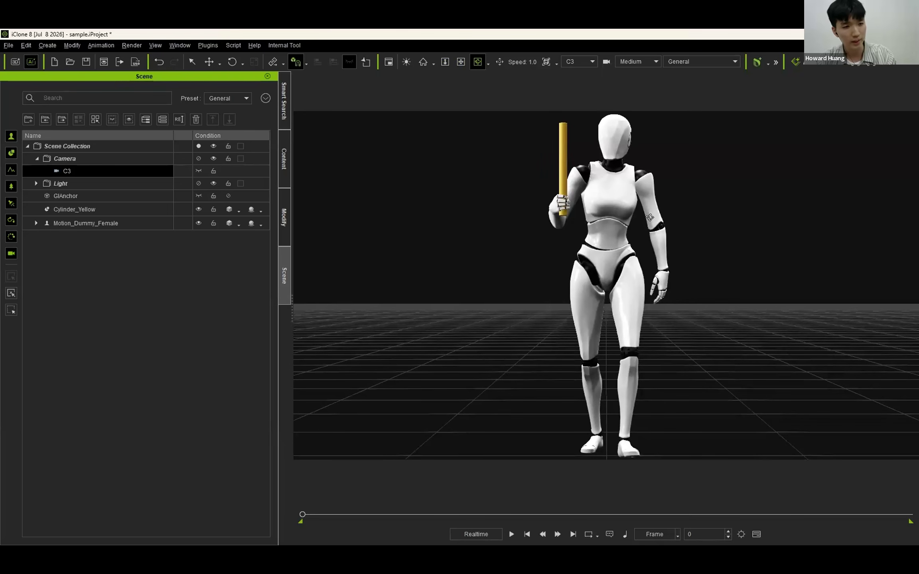
pyautogui.moveTo(635, 232); pyautogui.dragTo(500, 231)
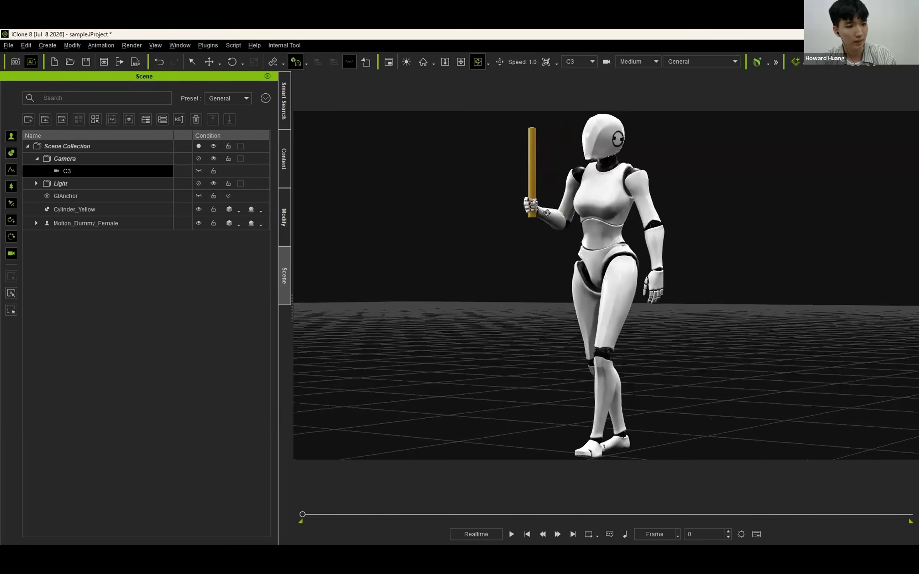
pyautogui.click(461, 63)
pyautogui.moveTo(624, 209); pyautogui.dragTo(637, 207)
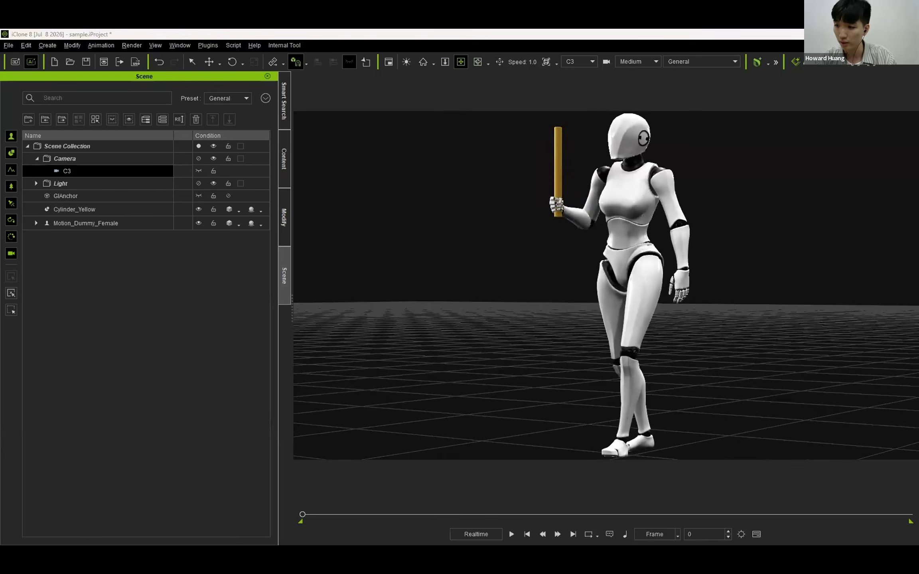
# - Switch to AI Studio at full window size and capture the full-body dummy shot from the 3D viewport as the reference image
pyautogui.moveTo(917, 277); pyautogui.dragTo(881, 100)
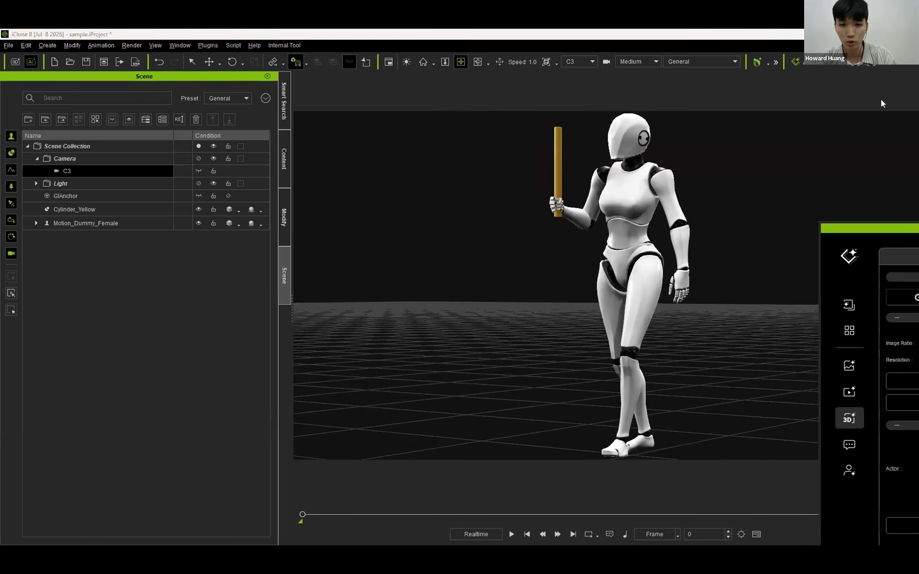
pyautogui.moveTo(918, 230); pyautogui.dragTo(473, 90)
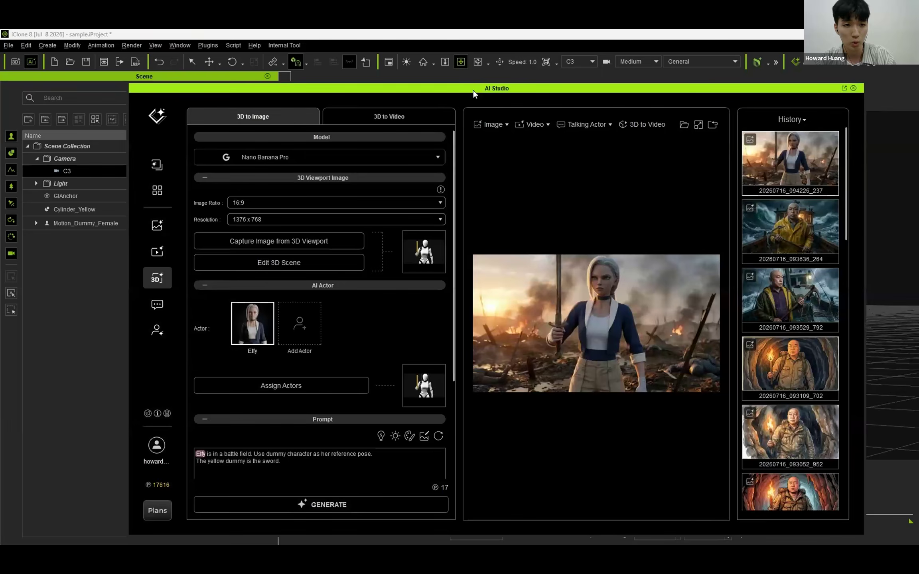
pyautogui.click(844, 88)
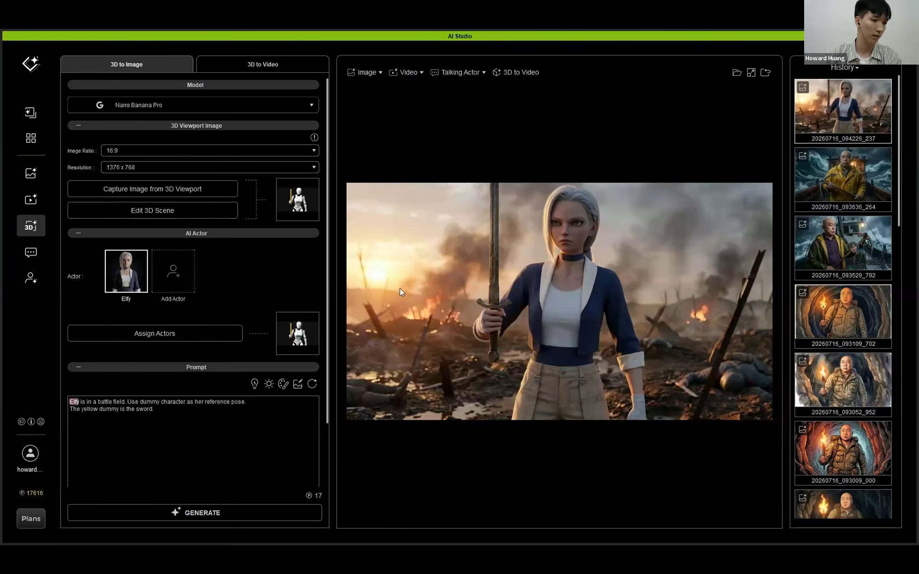
pyautogui.moveTo(307, 329)
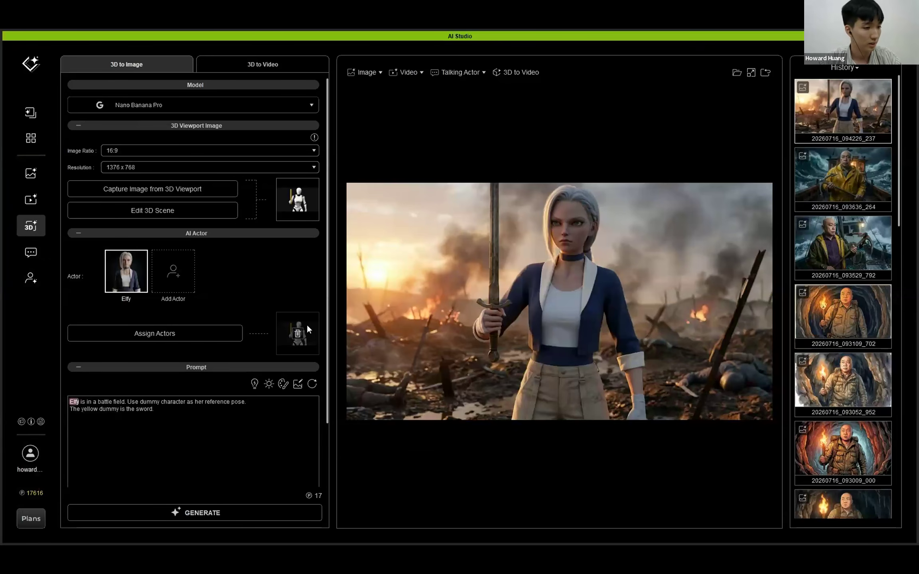
pyautogui.moveTo(311, 199)
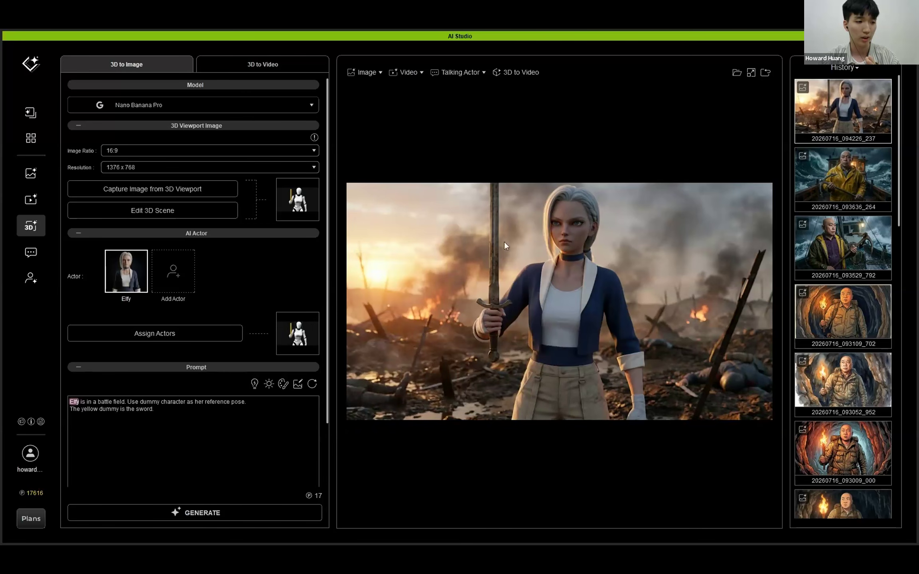
pyautogui.hotkey('ctrl', 'a')
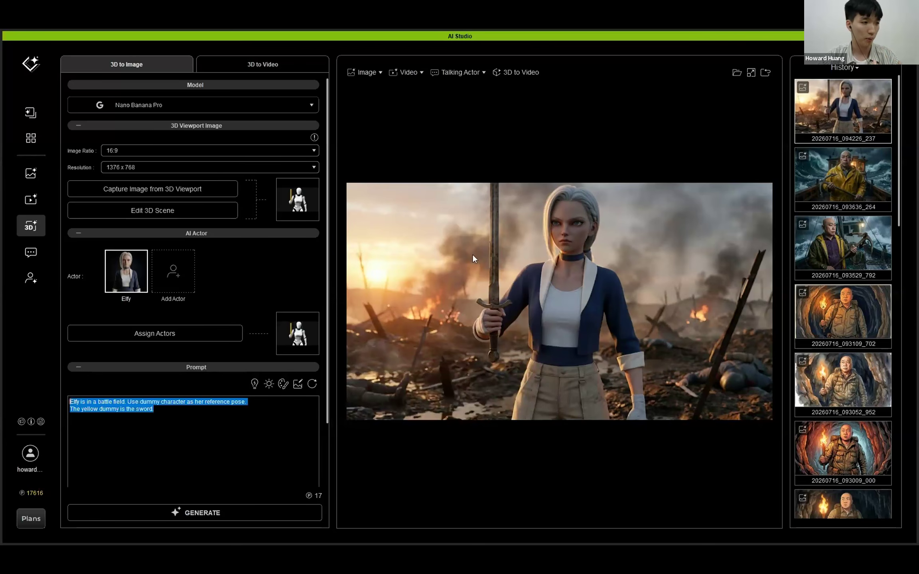
pyautogui.click(193, 193)
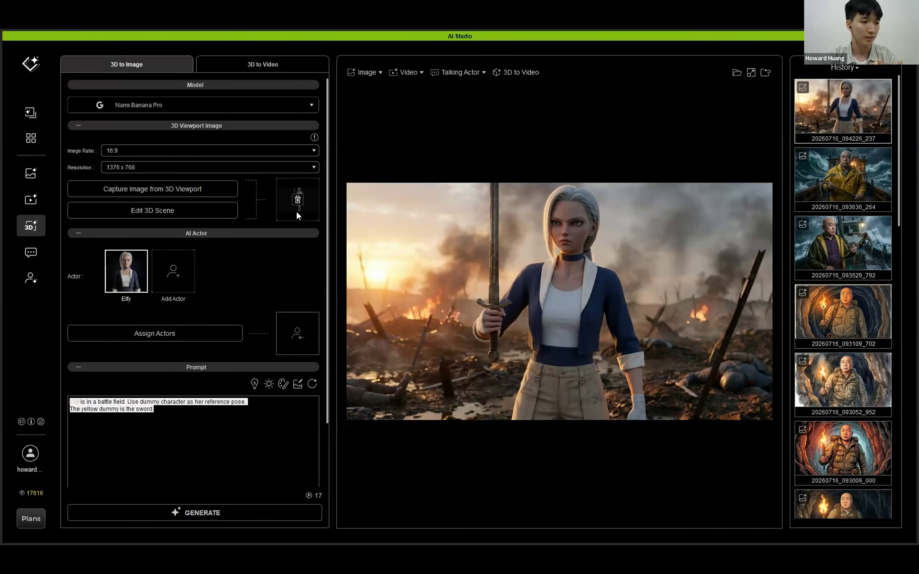
pyautogui.moveTo(307, 206)
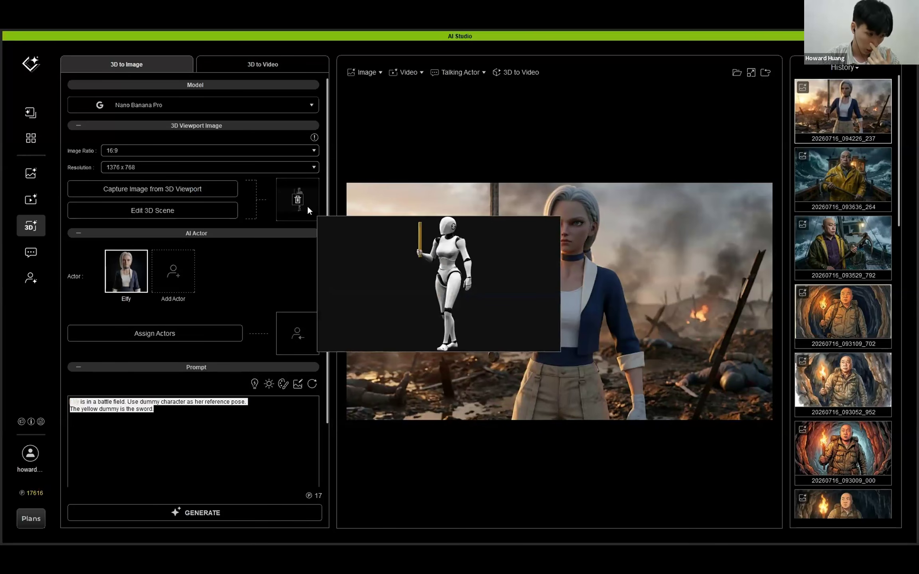
# - Assign actor Elfy to the captured dummy by fitting the Actor1 box tightly around its head, and apply the assignment
pyautogui.click(199, 339)
pyautogui.moveTo(479, 217); pyautogui.dragTo(460, 183)
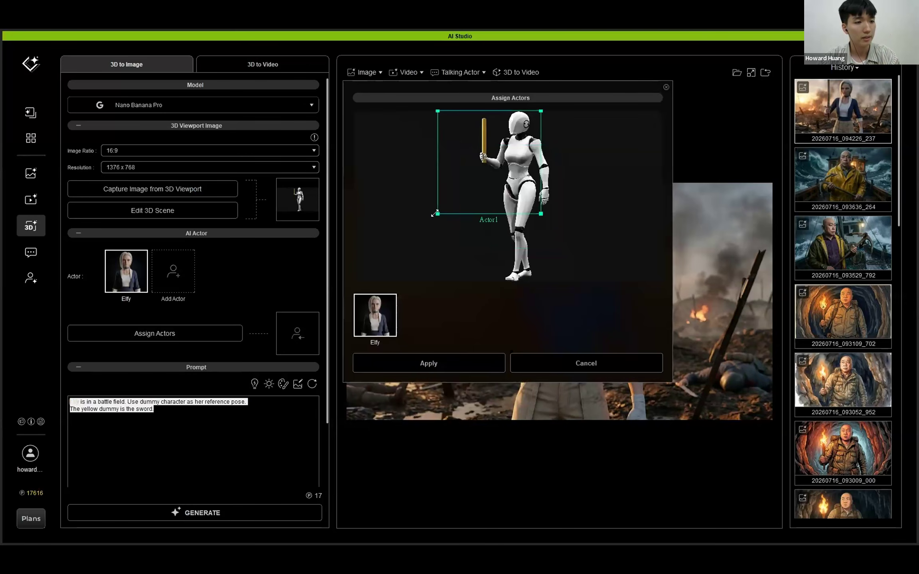
pyautogui.moveTo(435, 214); pyautogui.dragTo(506, 137)
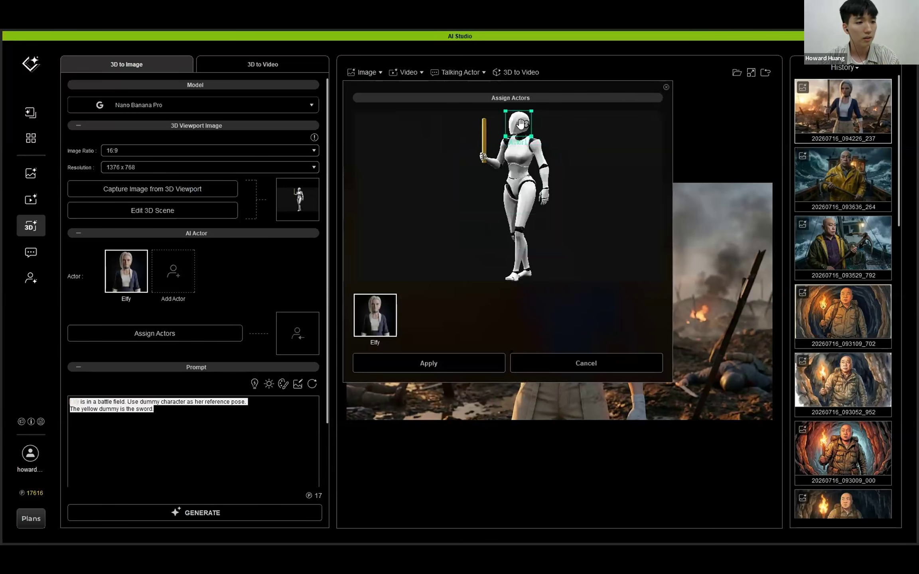
pyautogui.click(451, 365)
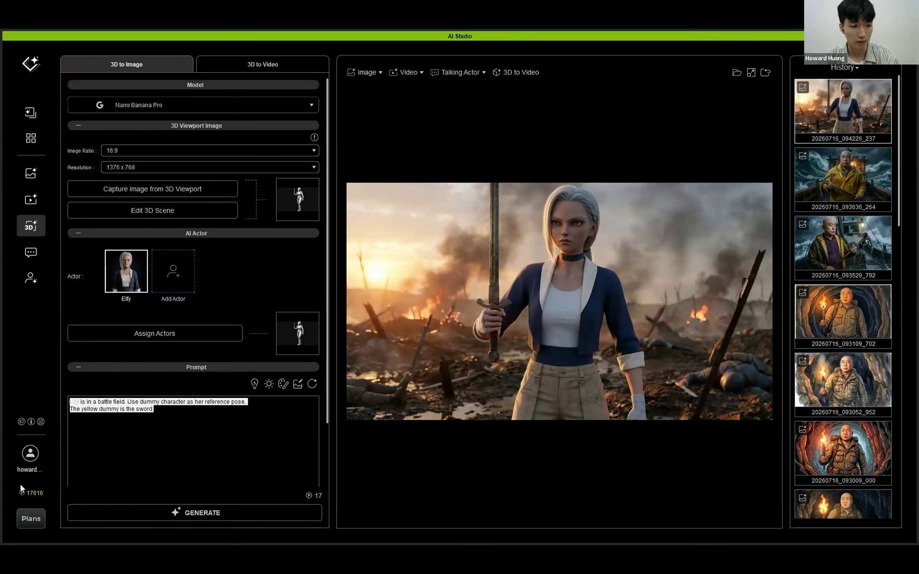
# - Generate the Elfy battlefield image from the new full-body capture with the existing sword prompt
pyautogui.click(164, 444)
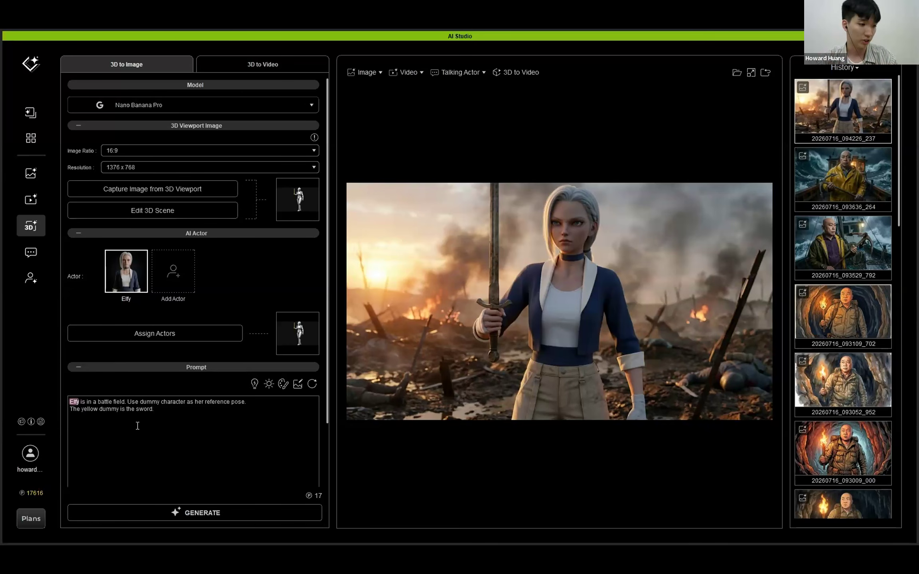
pyautogui.click(199, 519)
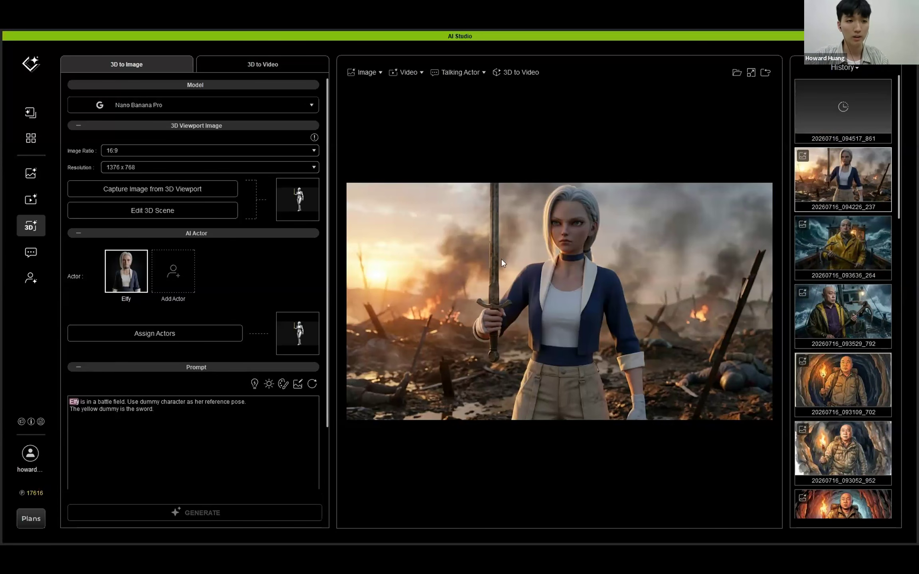
pyautogui.click(813, 94)
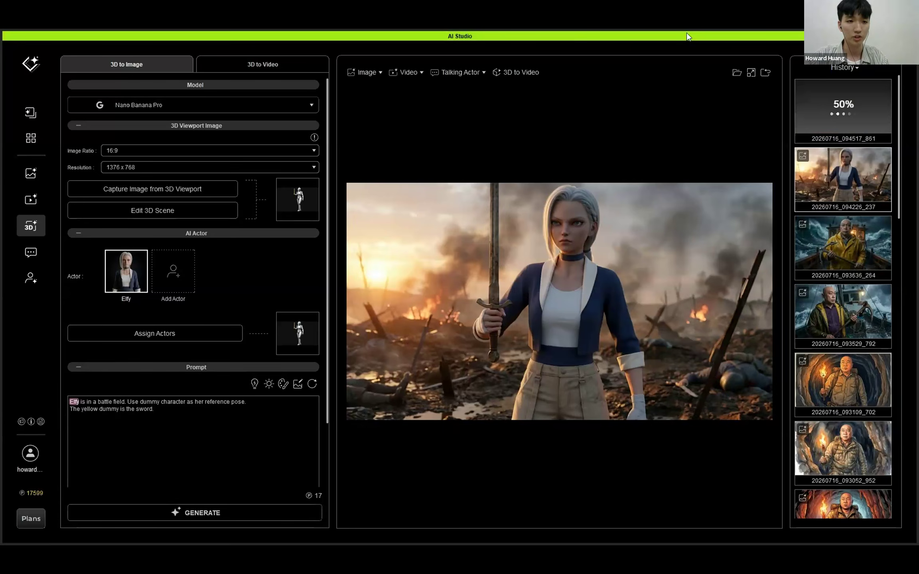
# - Move AI Studio off the iClone scene and filter Smart Search's AI Studio content to the pose category under Animation
pyautogui.moveTo(686, 33); pyautogui.dragTo(918, 313)
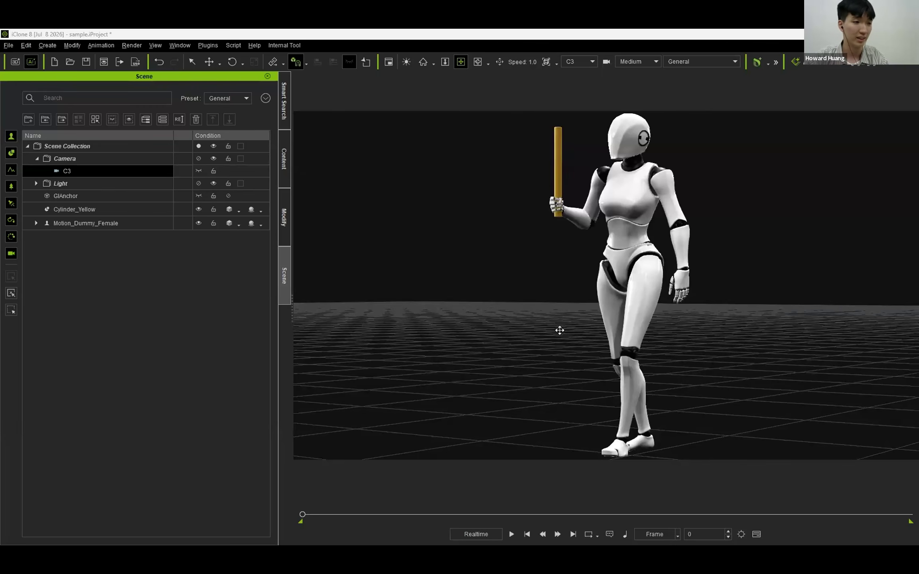
pyautogui.click(289, 114)
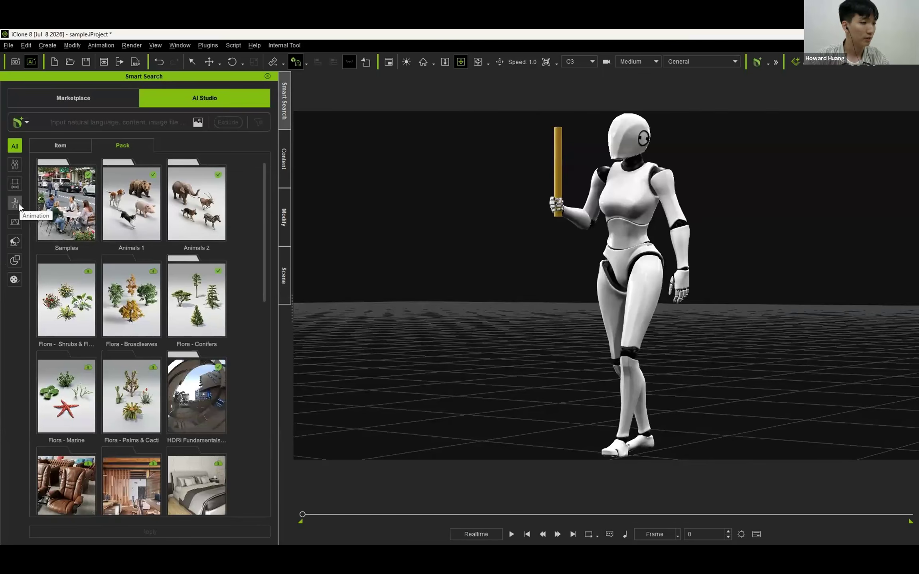
pyautogui.scroll(-3, 267, 199)
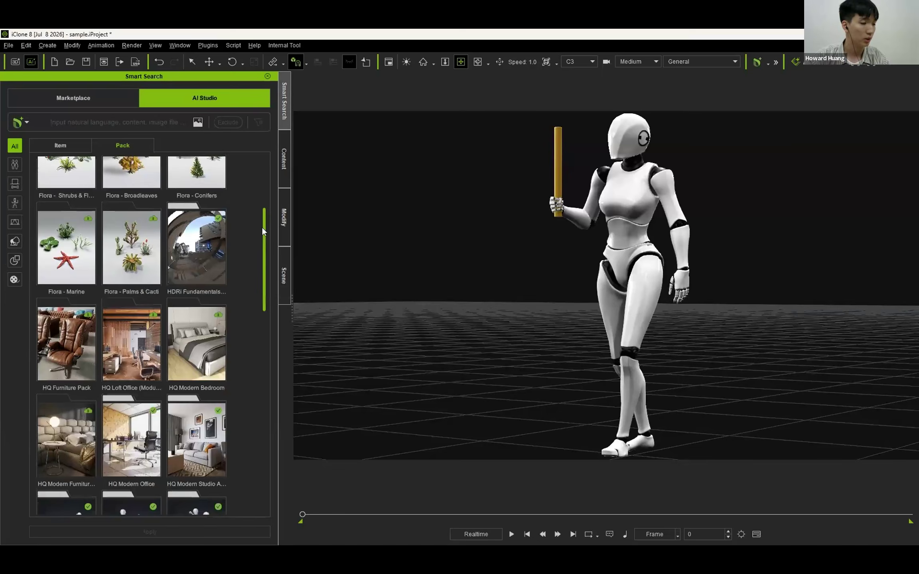
pyautogui.scroll(3, 262, 228)
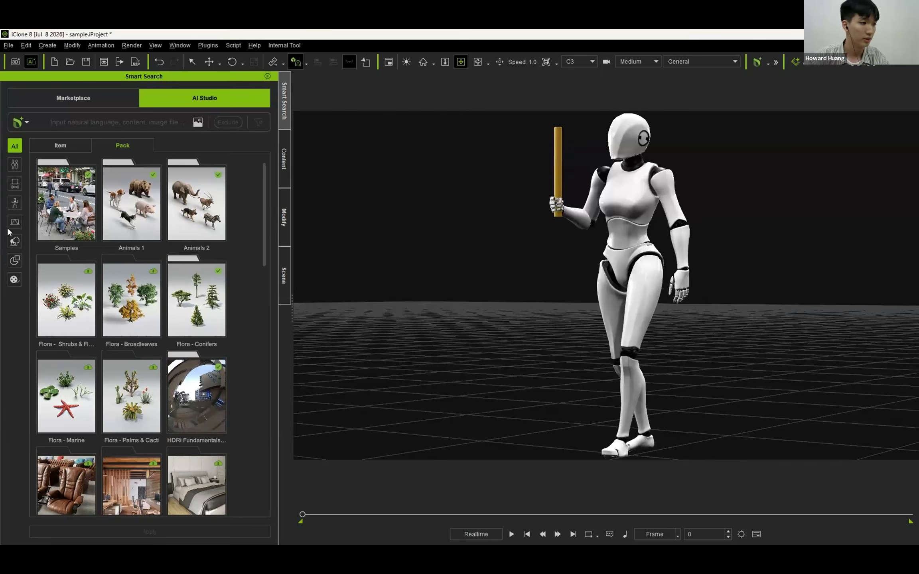
pyautogui.click(16, 207)
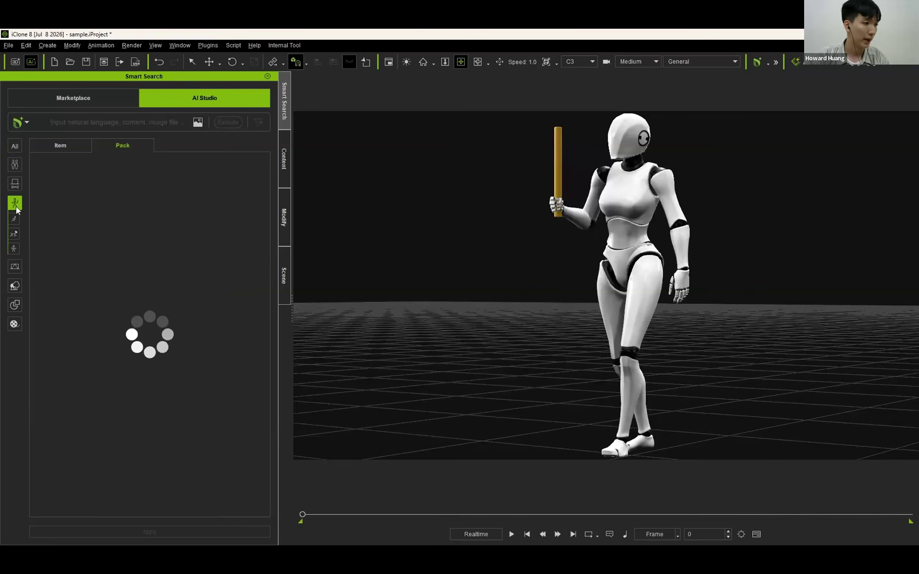
pyautogui.click(14, 249)
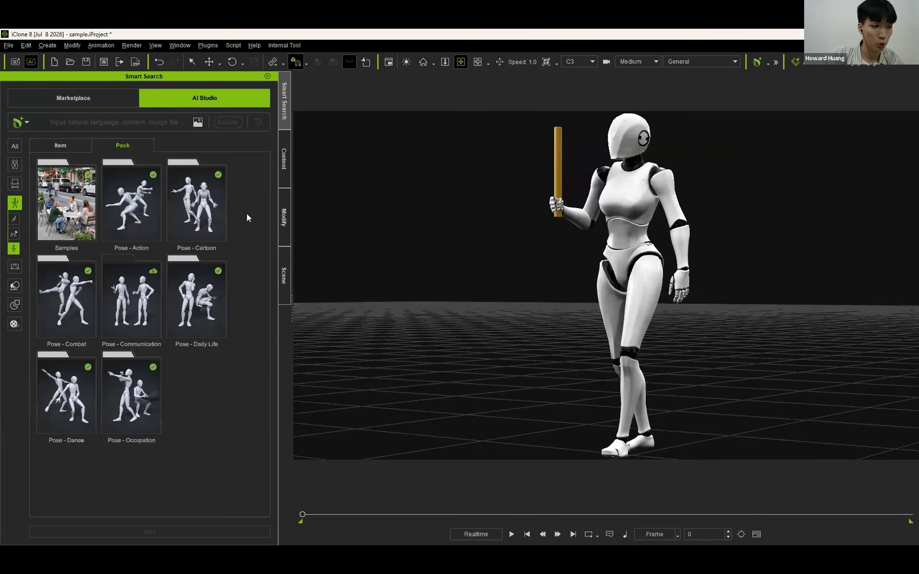
# - Search the individual pose items for "run"
pyautogui.click(78, 144)
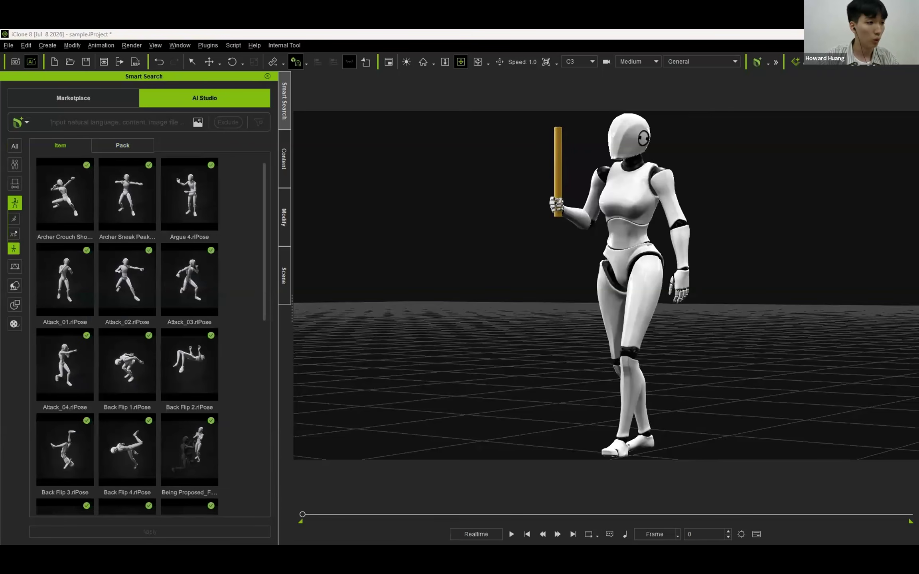
pyautogui.click(129, 123)
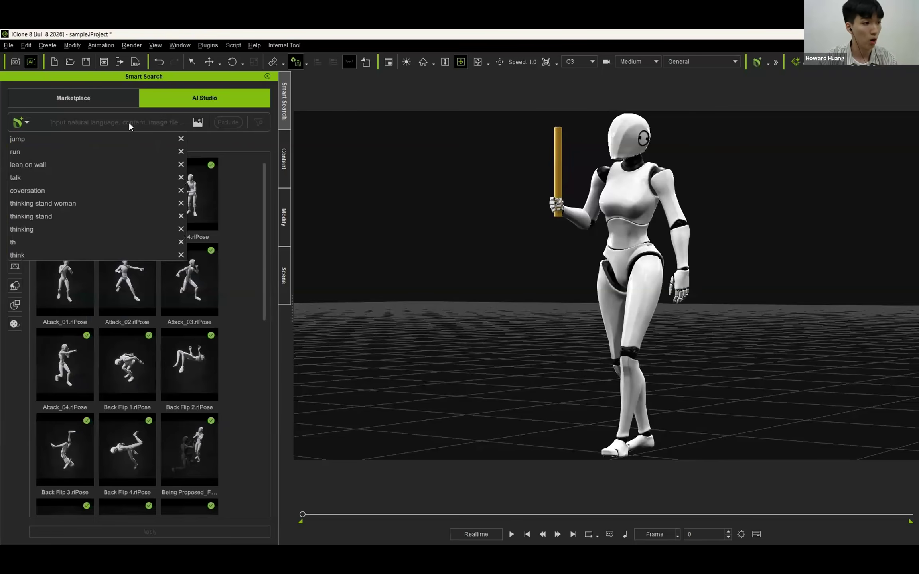
pyautogui.write('run')
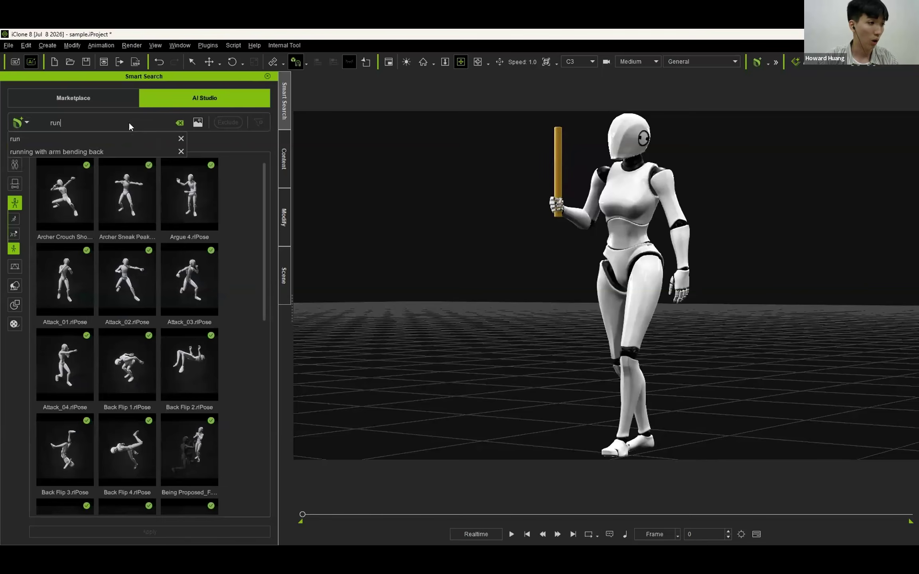
pyautogui.press('Return')
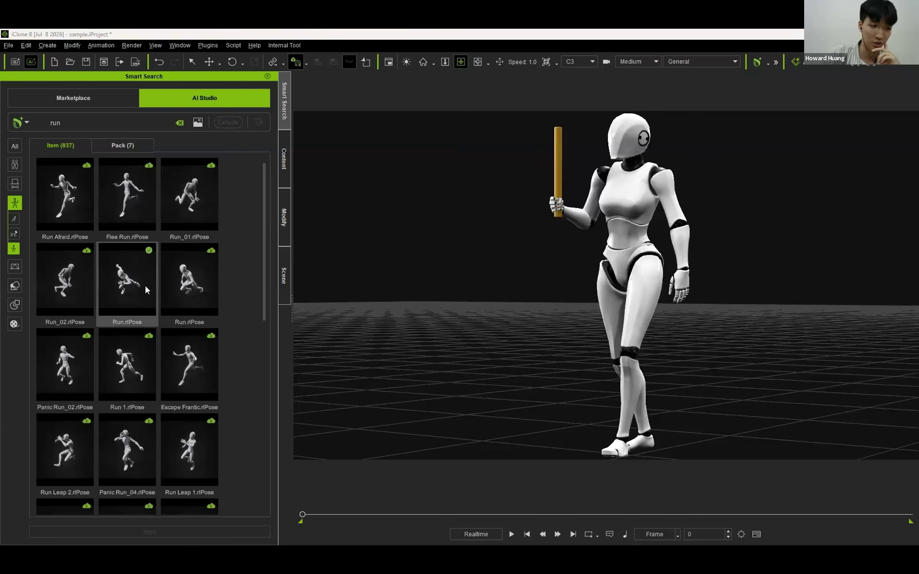
# - Apply the already downloaded Run.rlPose to the female dummy and delete the yellow cylinder prop
pyautogui.click(134, 282)
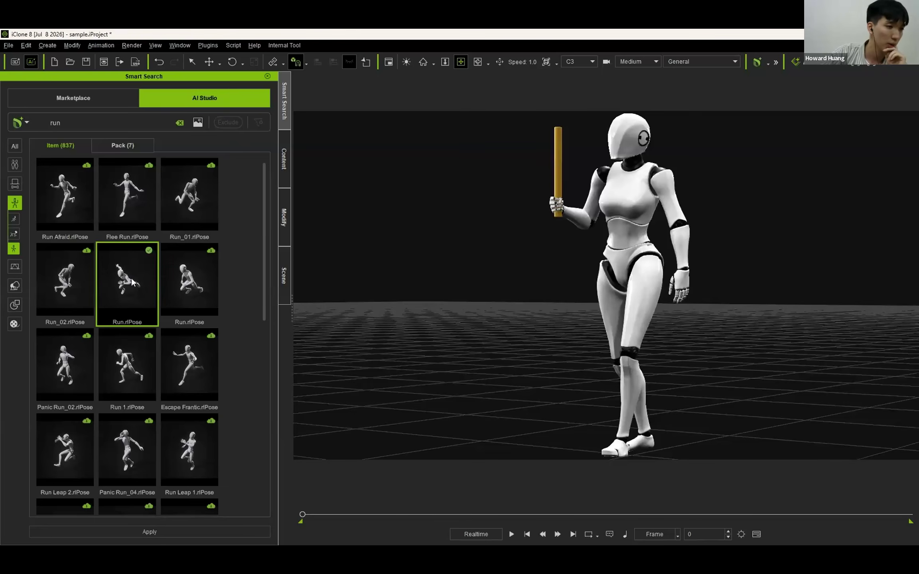
pyautogui.moveTo(131, 278); pyautogui.dragTo(637, 248)
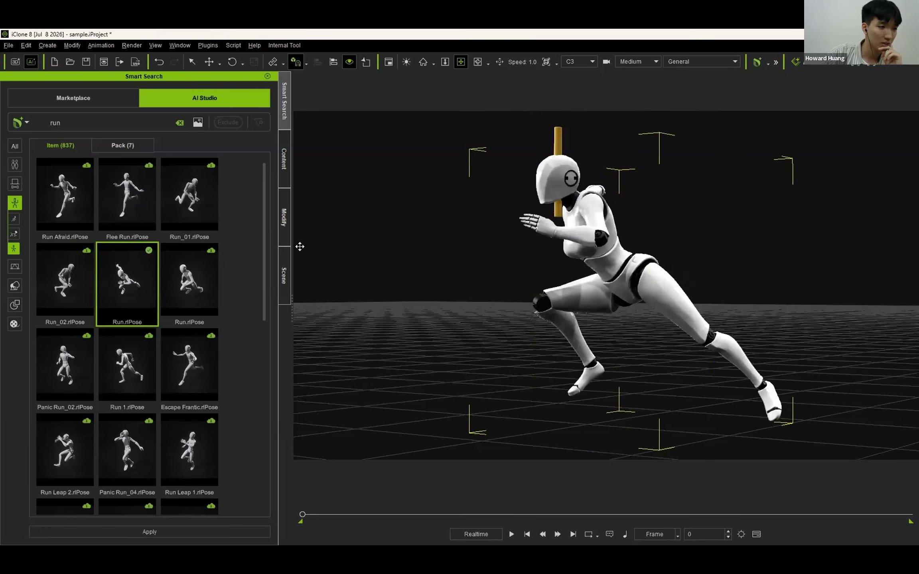
pyautogui.click(557, 147)
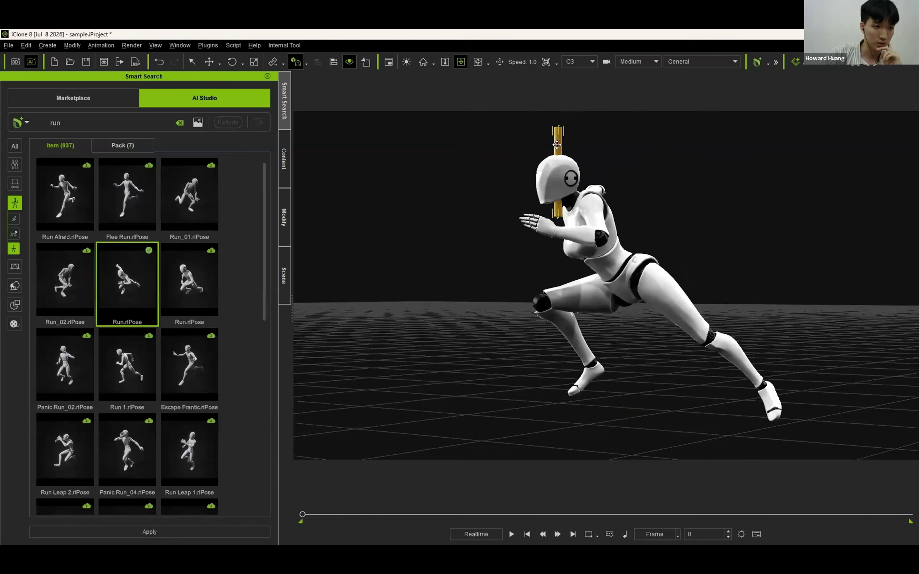
pyautogui.press('Delete')
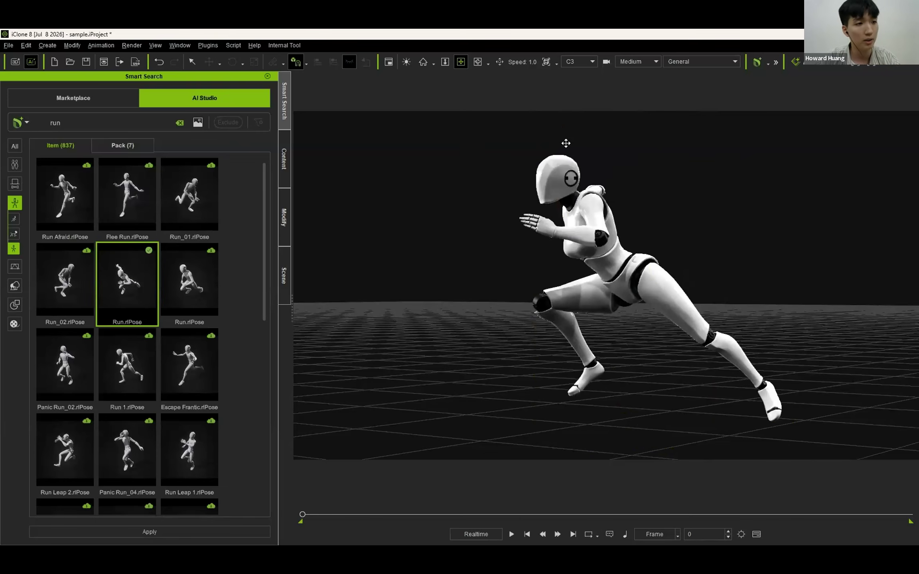
# - Orbit camera C3 to a front view of the running dummy and pan so the figure sits slightly further left
pyautogui.click(478, 63)
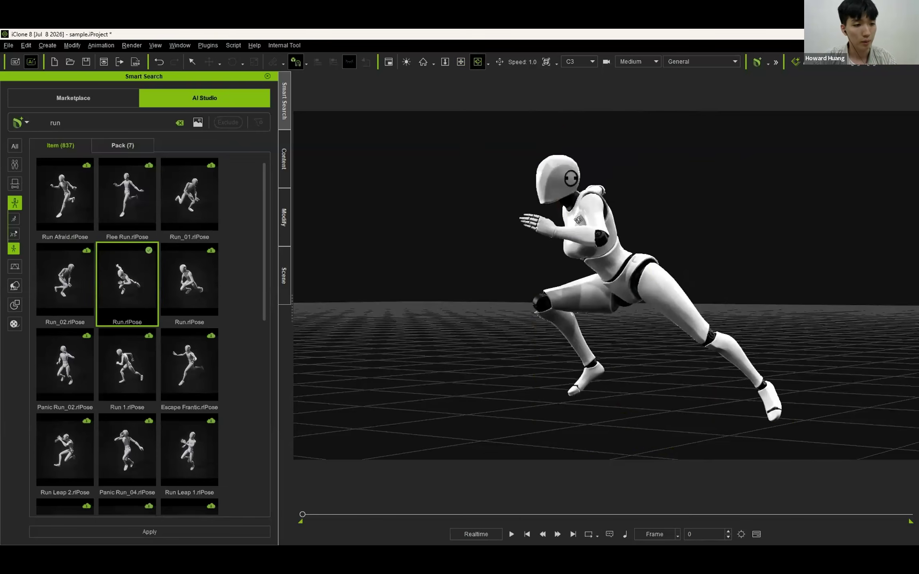
pyautogui.moveTo(578, 220); pyautogui.dragTo(673, 216)
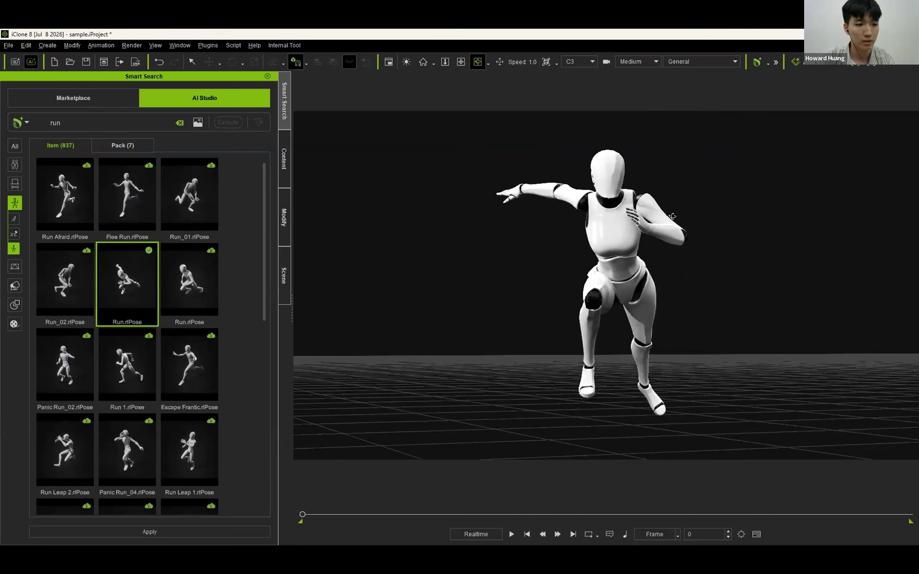
pyautogui.click(457, 64)
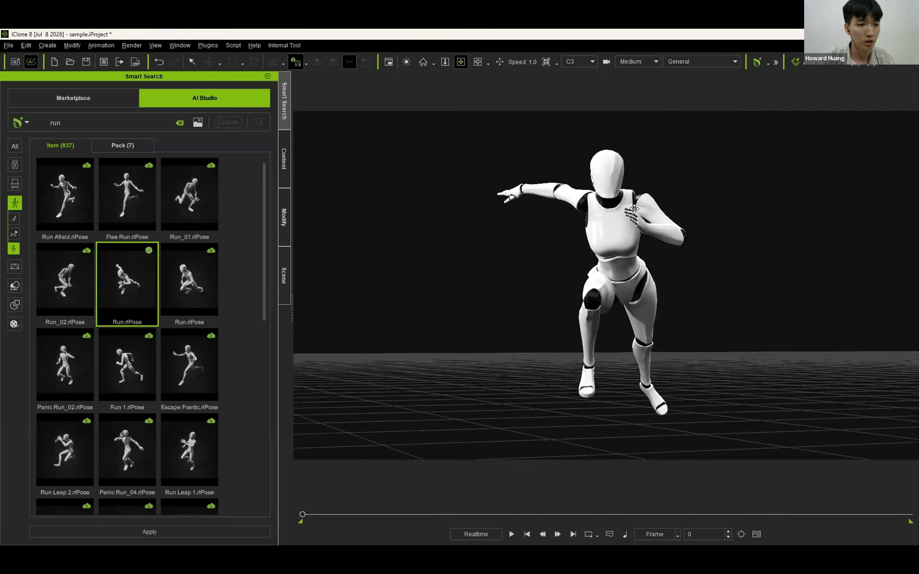
pyautogui.moveTo(634, 209); pyautogui.dragTo(622, 207)
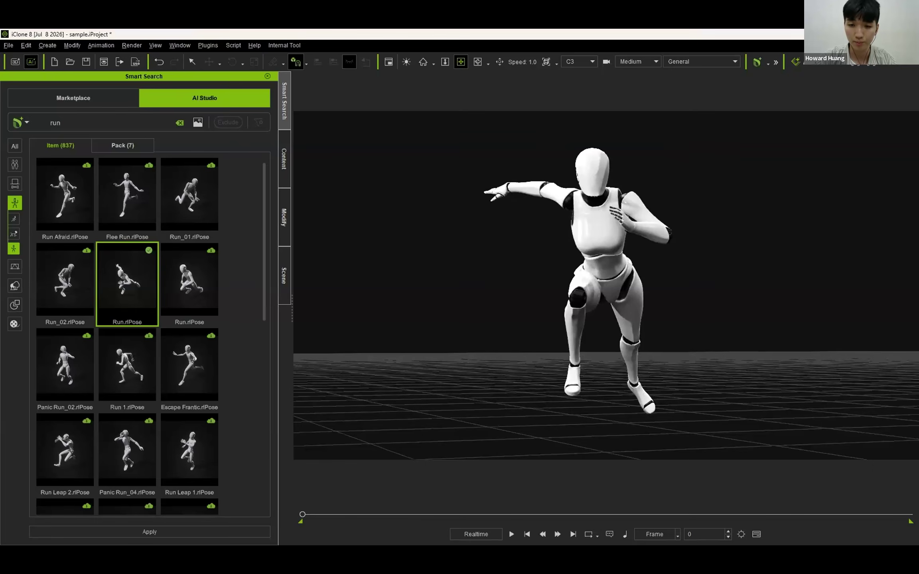
# - Return to AI Studio at full window size and view the earlier waist-up Elfy battlefield image from the history
pyautogui.moveTo(918, 301)
pyautogui.mouseDown()
pyautogui.moveTo(751, 235)
pyautogui.moveTo(918, 301)
pyautogui.mouseUp()
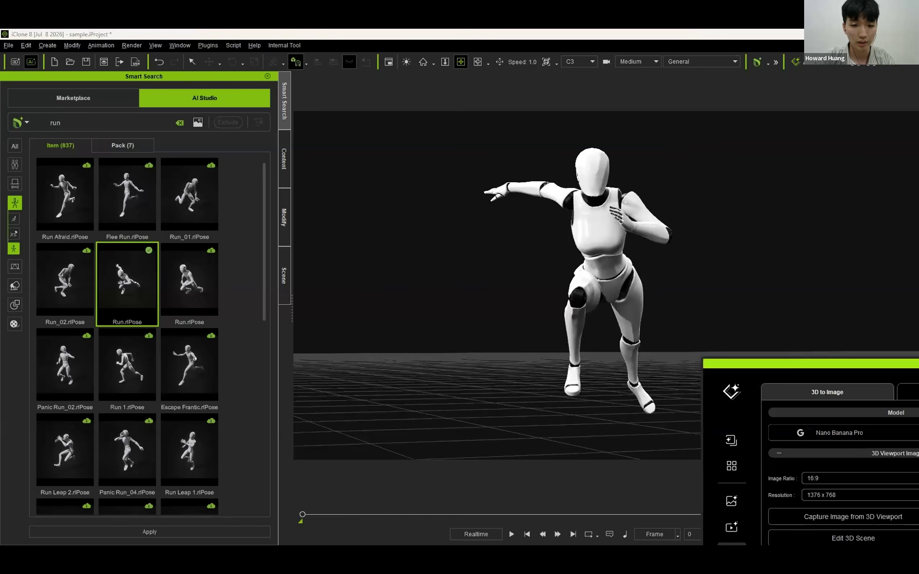
pyautogui.moveTo(913, 363); pyautogui.dragTo(849, 182)
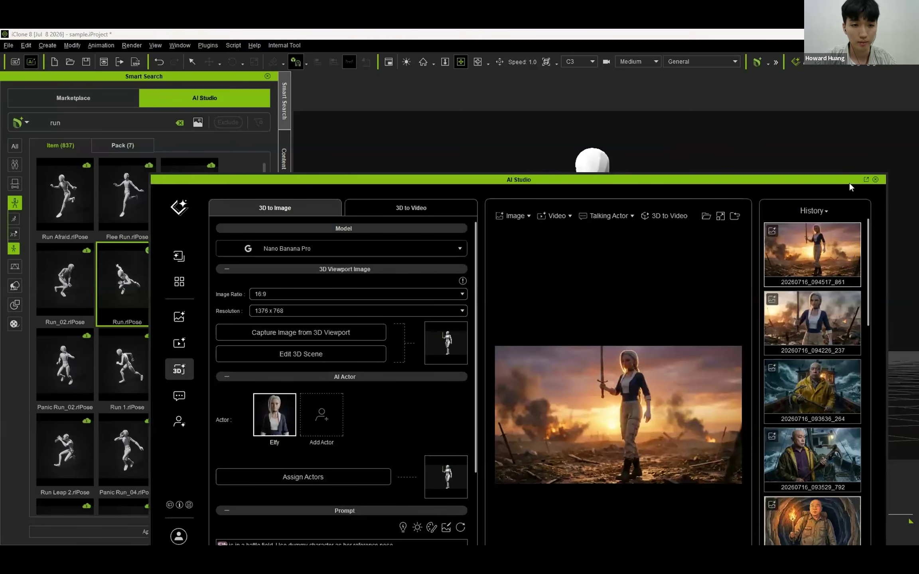
pyautogui.doubleClick(849, 182)
pyautogui.click(867, 156)
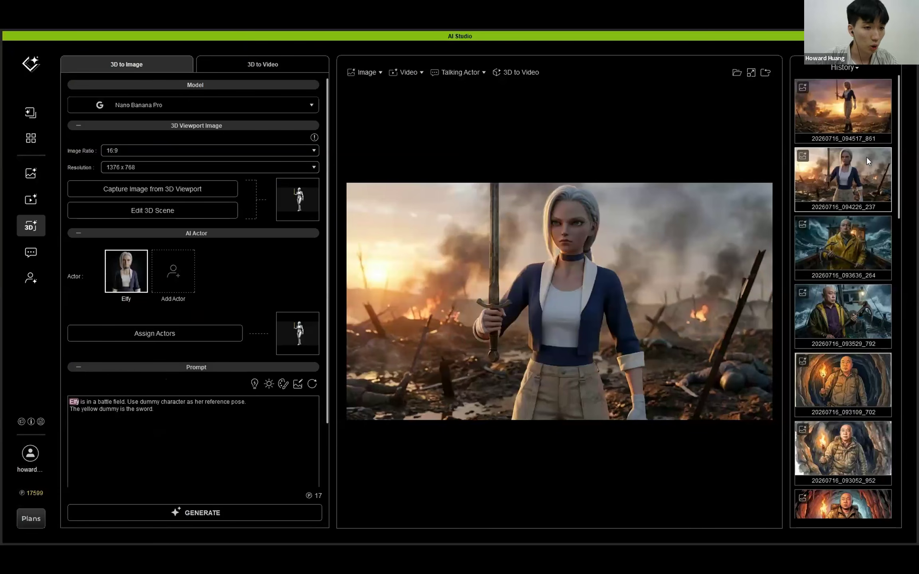
# - Compare the full-body and waist-up Elfy battlefield images from the history by viewing them alternately
pyautogui.click(847, 120)
pyautogui.click(852, 171)
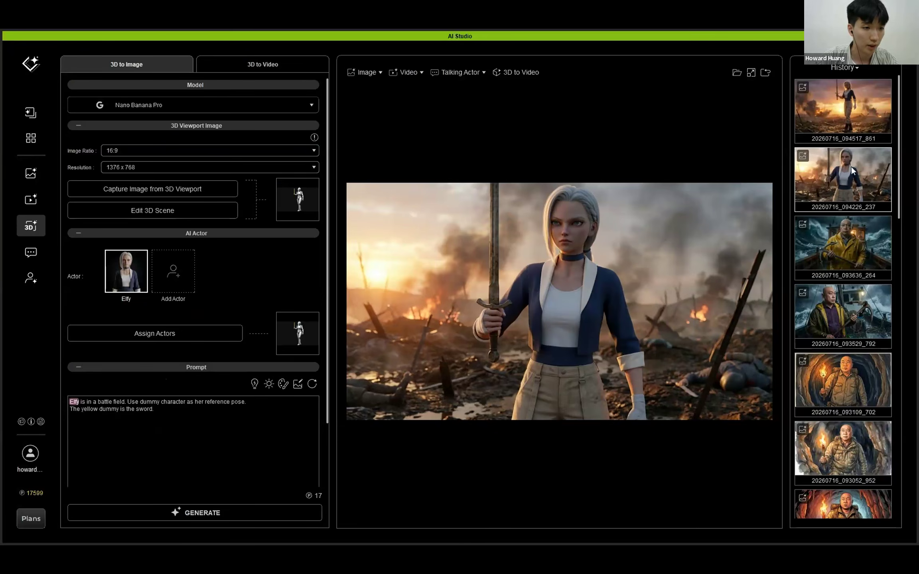
pyautogui.click(853, 131)
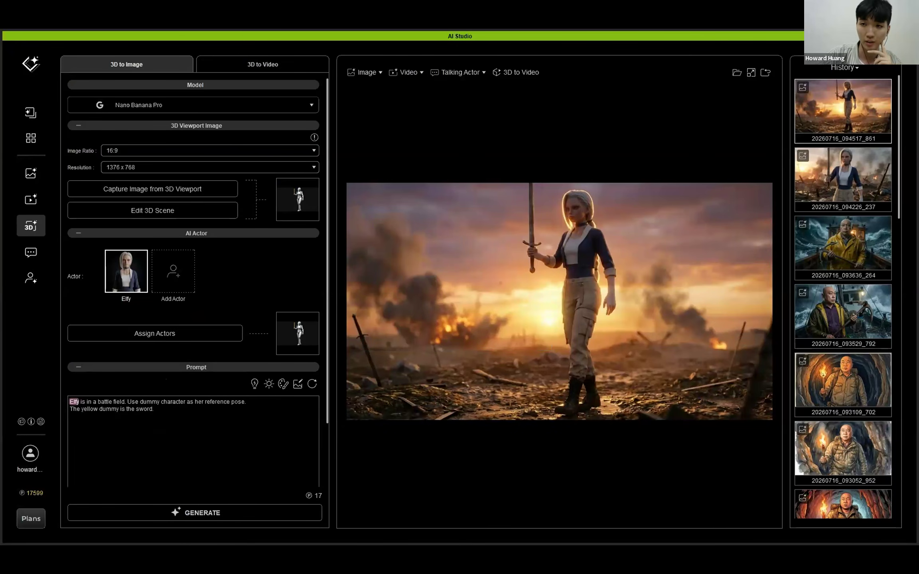
pyautogui.click(842, 161)
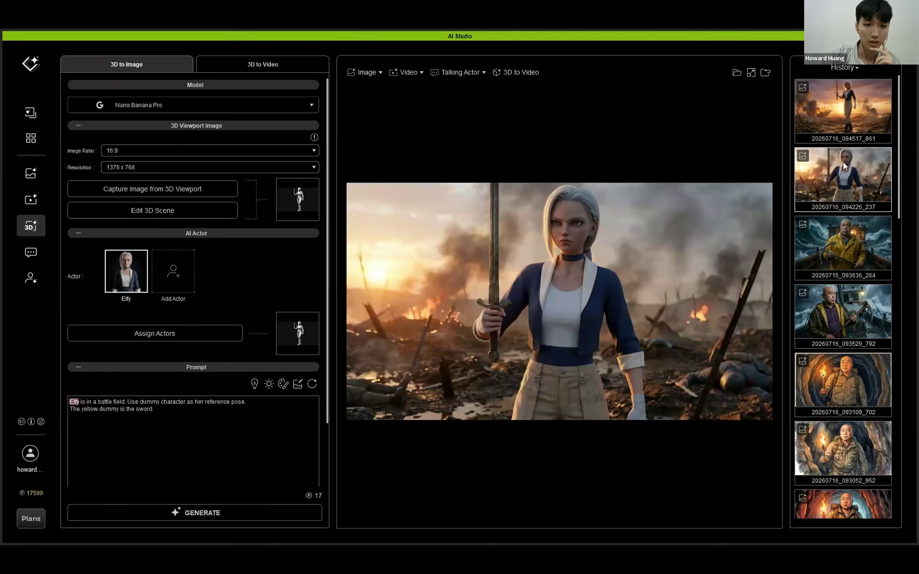
pyautogui.click(835, 124)
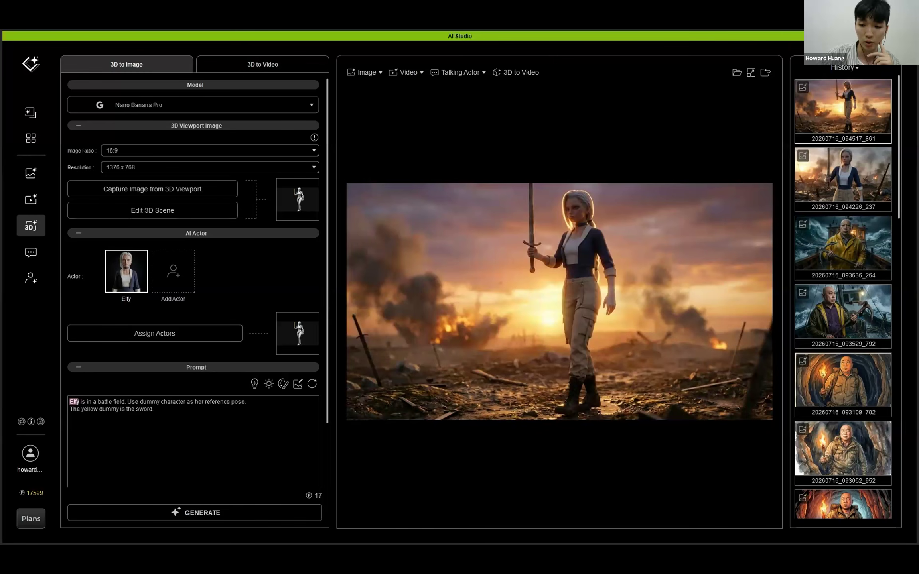
pyautogui.click(853, 181)
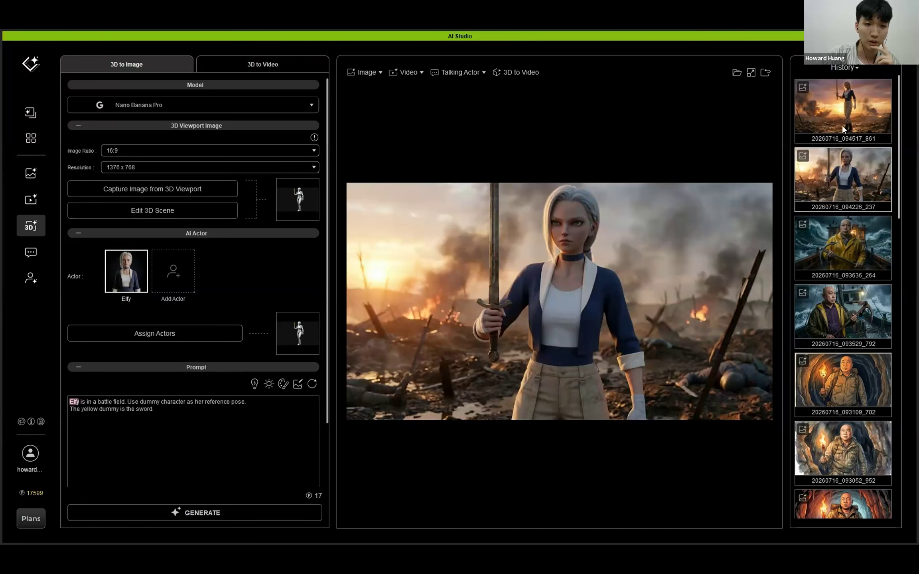
pyautogui.click(841, 125)
pyautogui.click(853, 176)
pyautogui.click(852, 118)
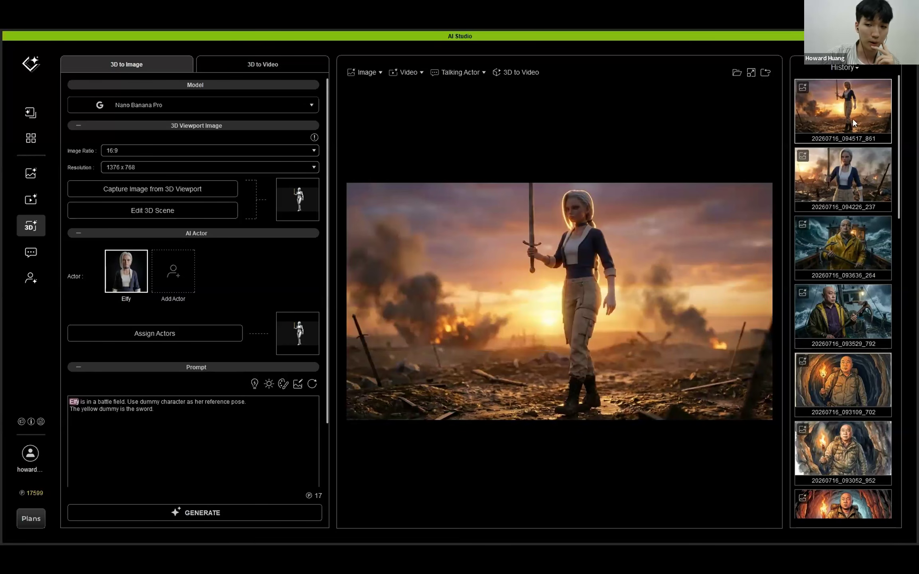
# - Capture the running dummy from the 3D viewport and assign Elfy to it, with the actor box tightened around the dummy's head
pyautogui.click(175, 191)
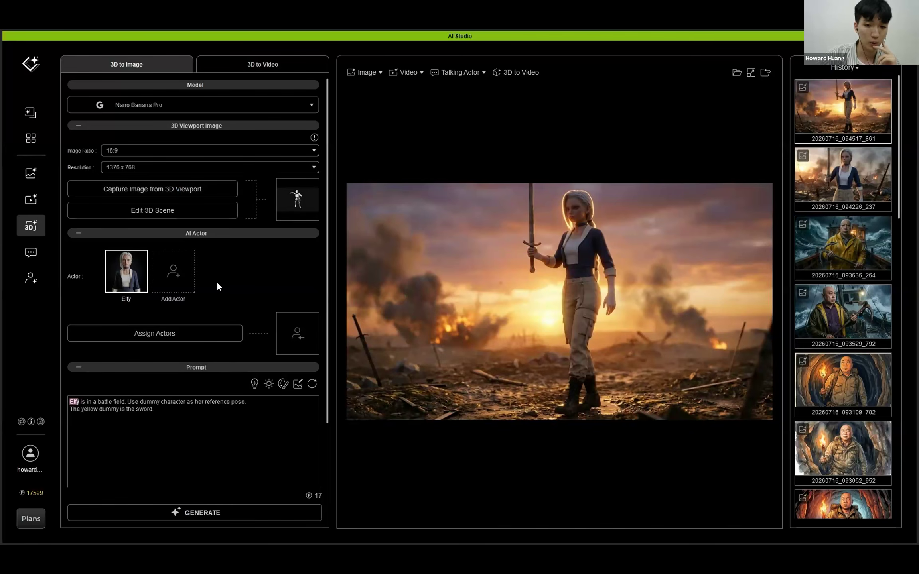
pyautogui.moveTo(126, 283)
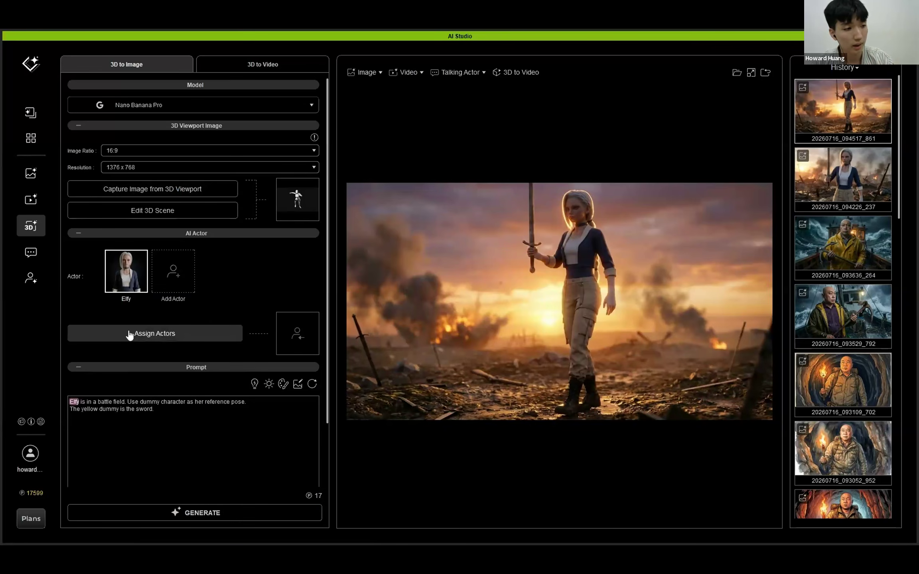
pyautogui.click(130, 335)
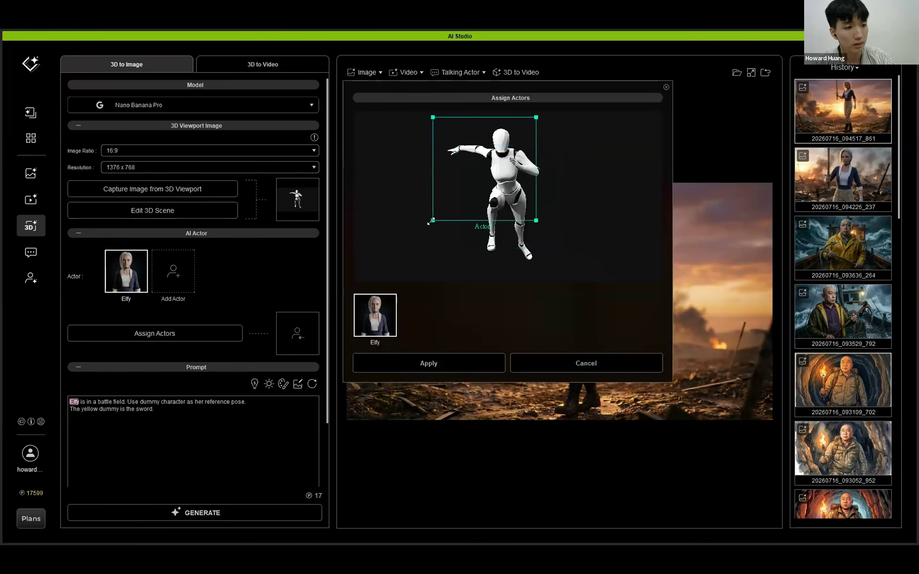
pyautogui.moveTo(431, 221); pyautogui.dragTo(492, 148)
pyautogui.moveTo(510, 137); pyautogui.dragTo(505, 143)
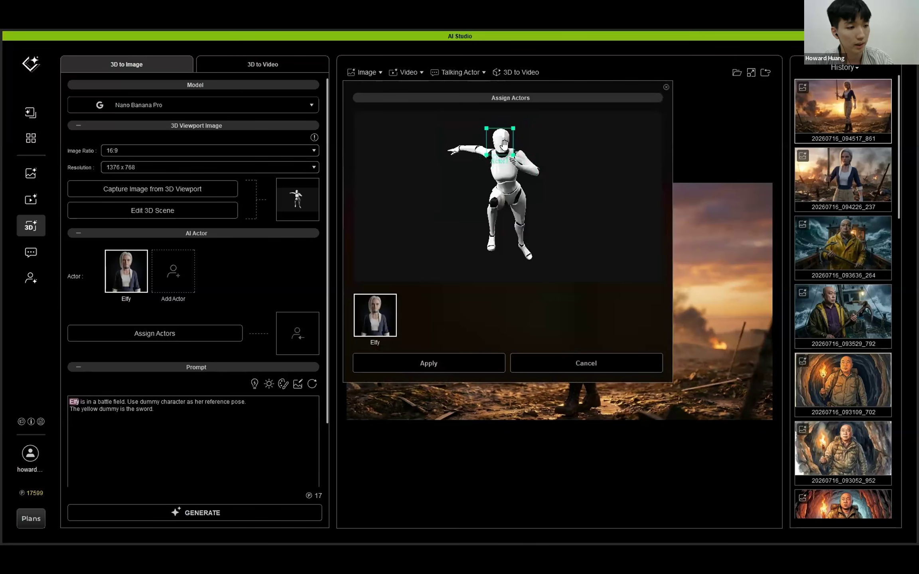
pyautogui.click(464, 364)
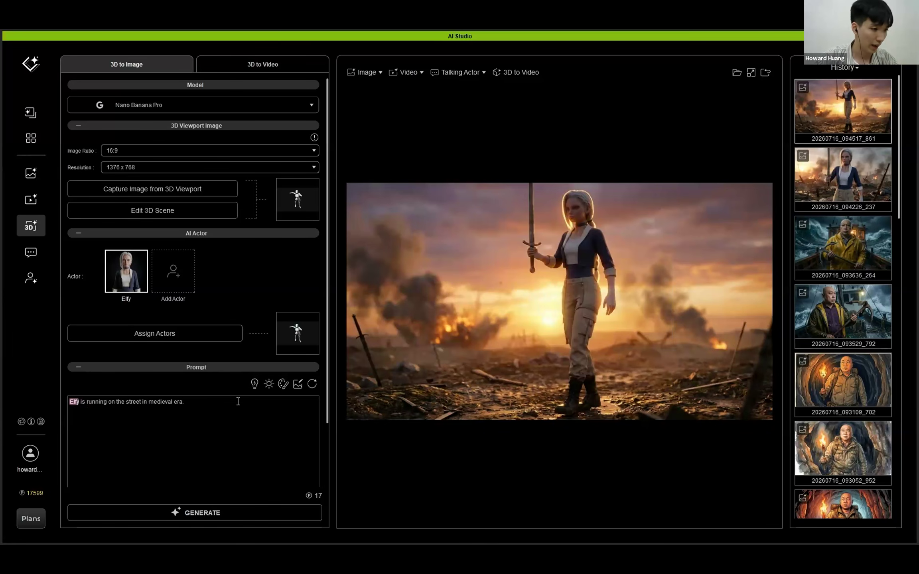
# - Add the Moody Cold lighting preset to the medieval street running prompt and generate the image
pyautogui.click(269, 384)
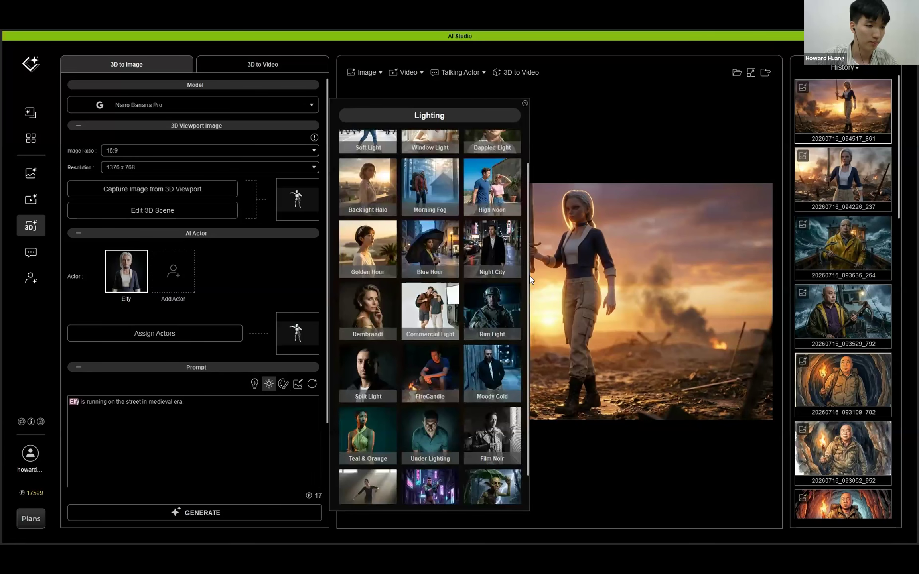
pyautogui.moveTo(531, 280); pyautogui.dragTo(534, 343)
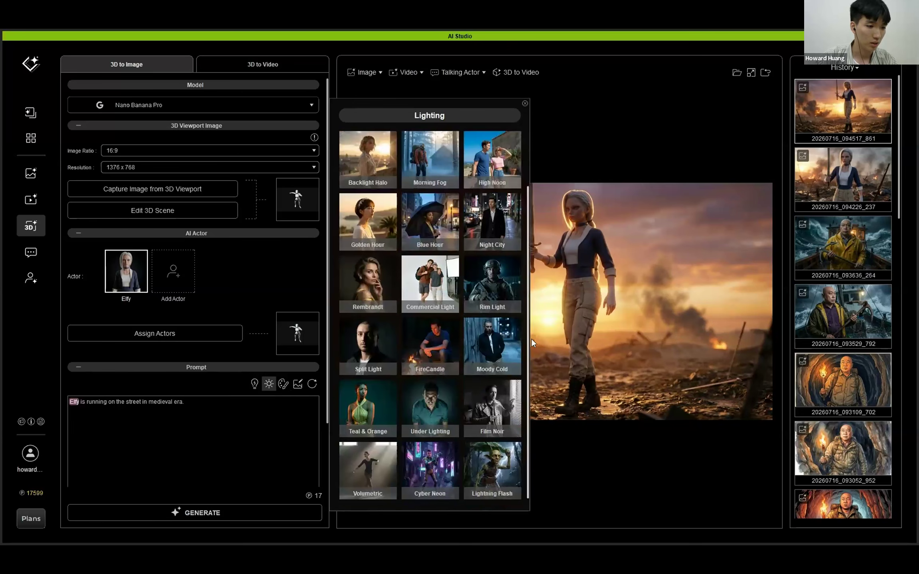
pyautogui.click(504, 350)
pyautogui.click(268, 384)
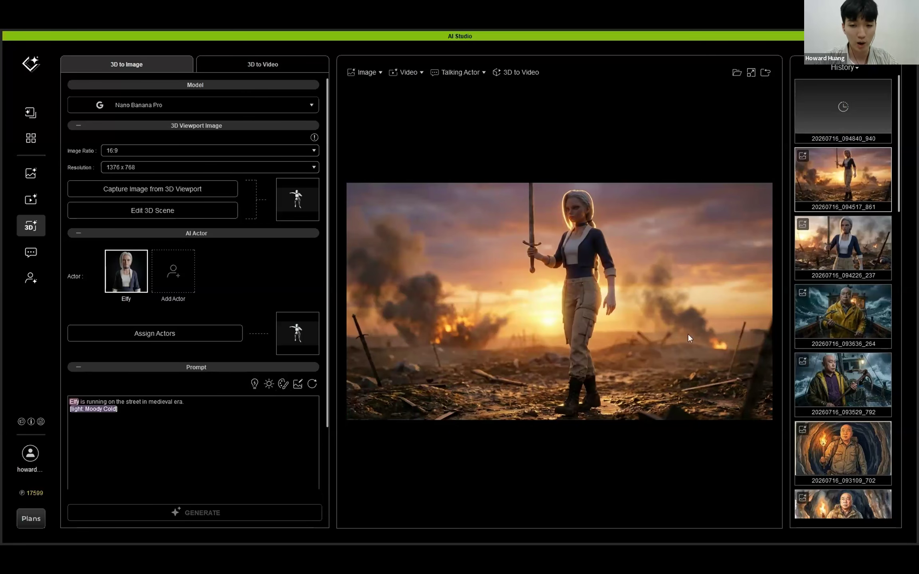
# - Set up a video generation with the waist-up battlefield image as start frame and the full-body sword image as end frame
pyautogui.click(848, 259)
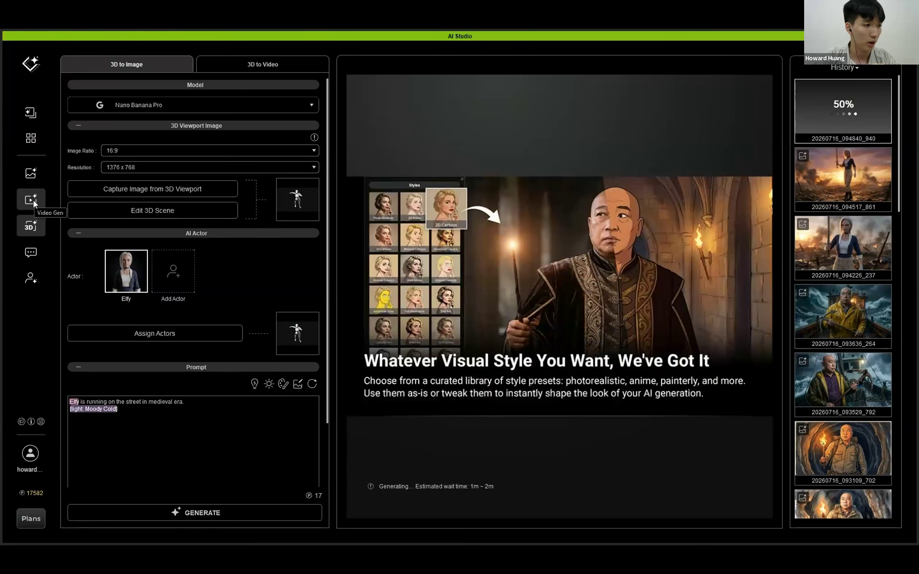
pyautogui.click(42, 204)
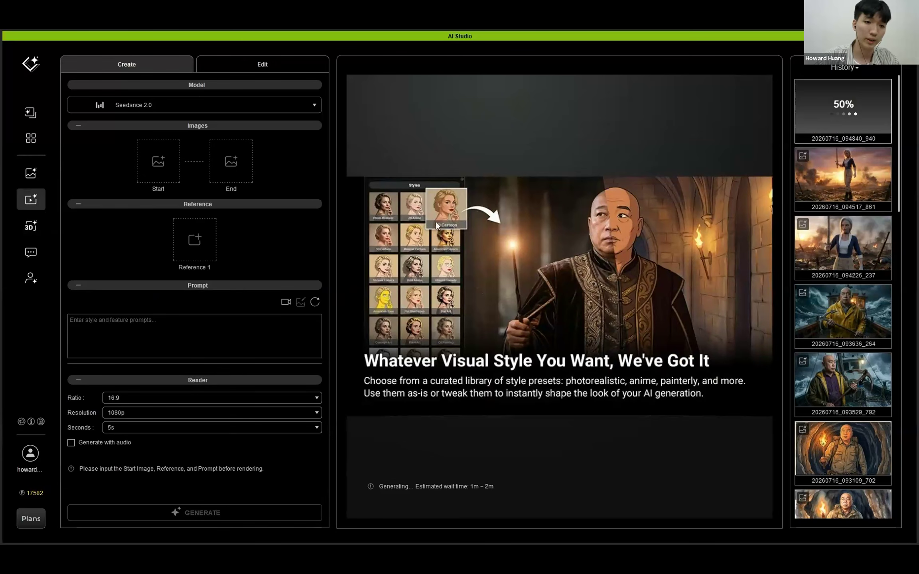
pyautogui.click(843, 250)
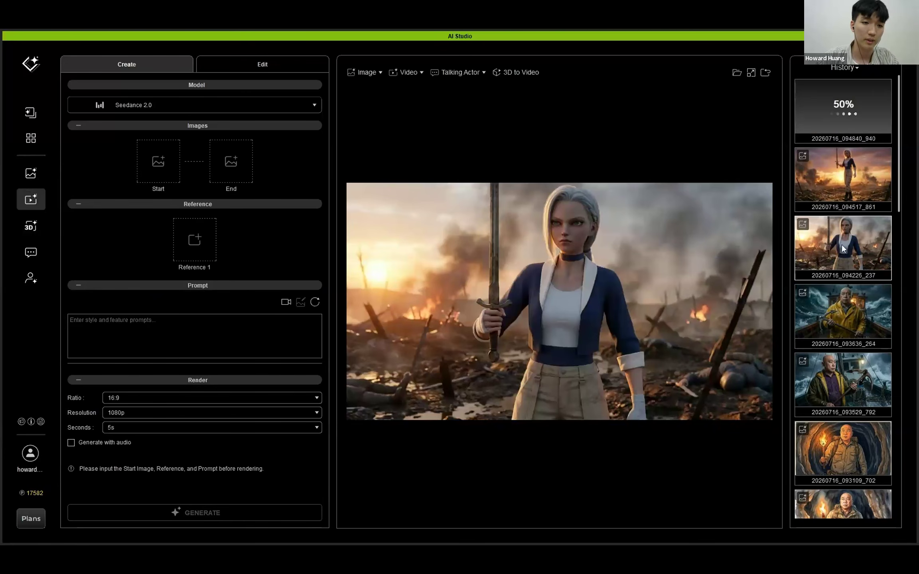
pyautogui.moveTo(848, 209); pyautogui.dragTo(166, 171)
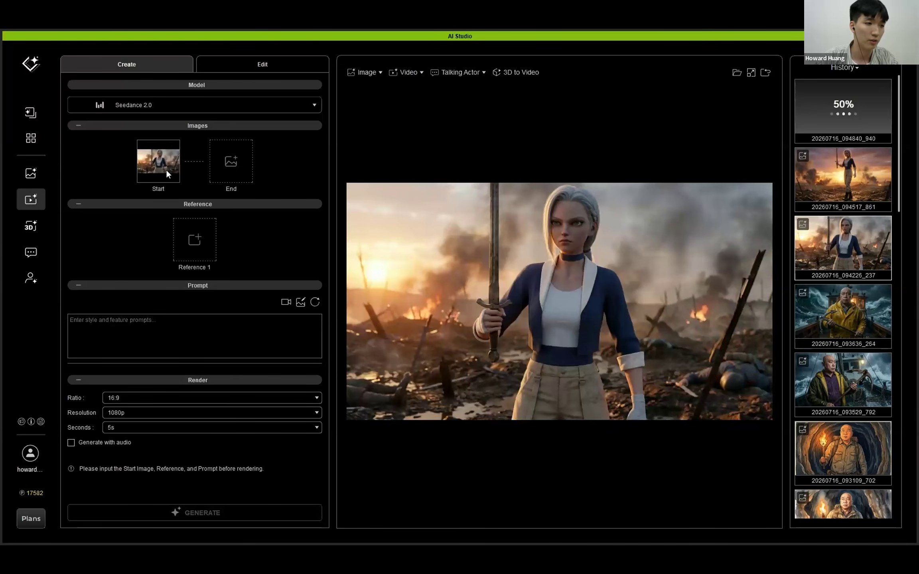
pyautogui.moveTo(841, 180); pyautogui.dragTo(232, 161)
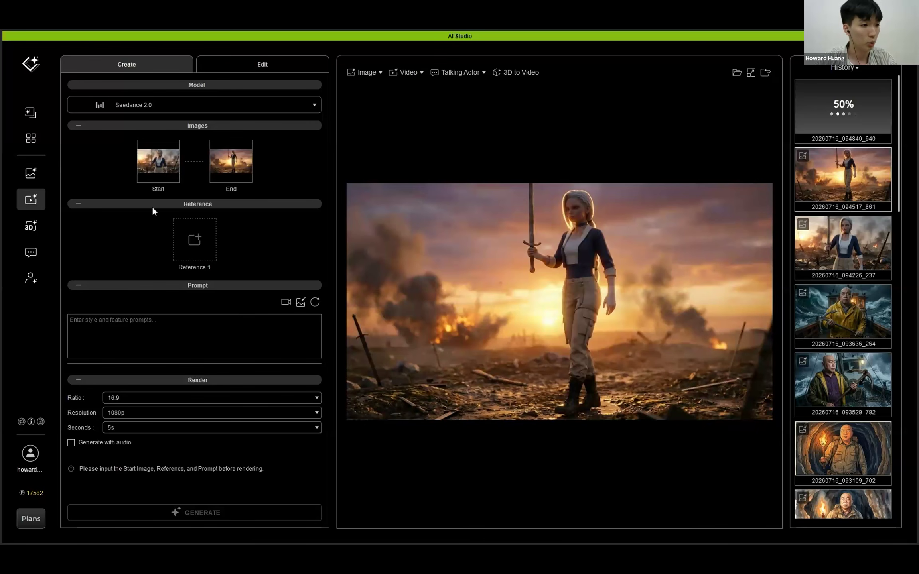
# - Keep Seedance 2.0 as the video model and add the custom AI actor Elfy as the first reference
pyautogui.moveTo(237, 176)
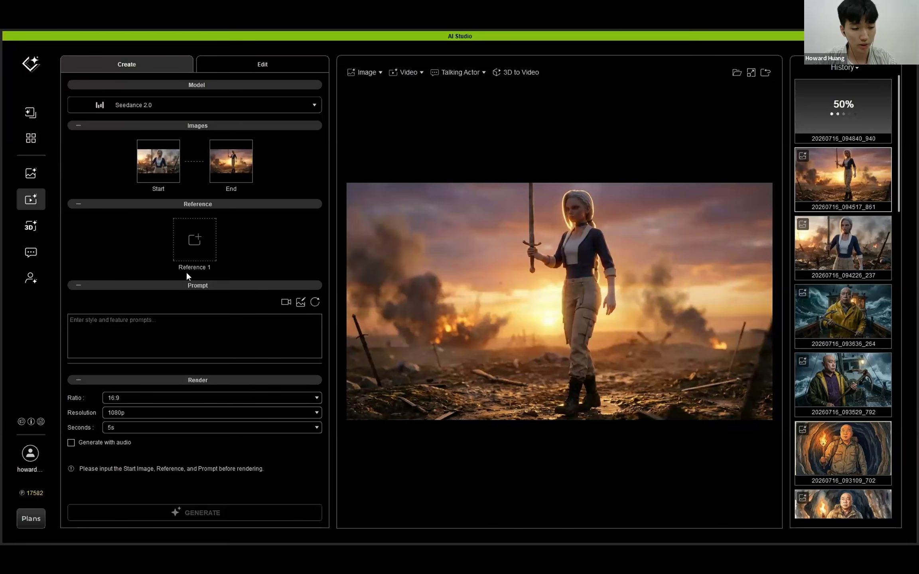
pyautogui.click(190, 251)
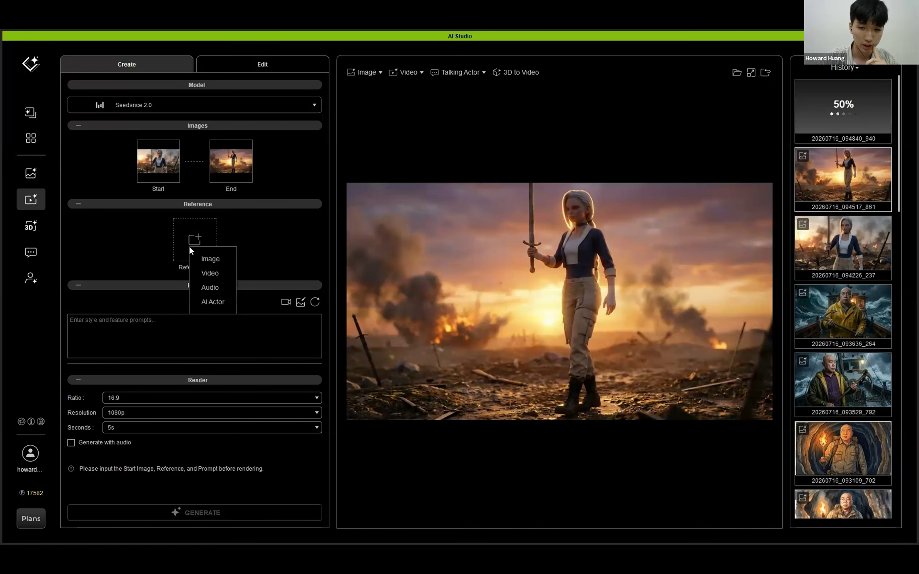
pyautogui.click(176, 106)
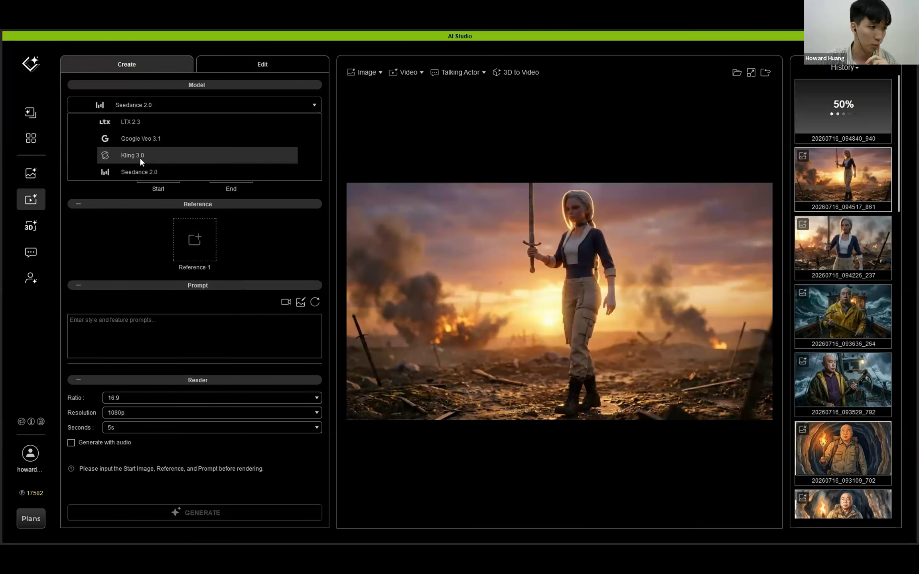
pyautogui.click(171, 107)
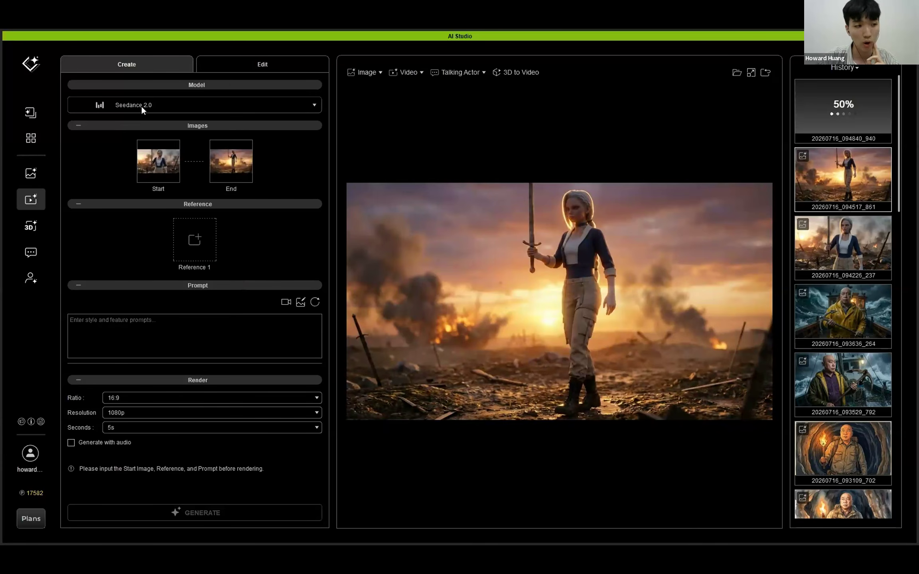
pyautogui.click(196, 254)
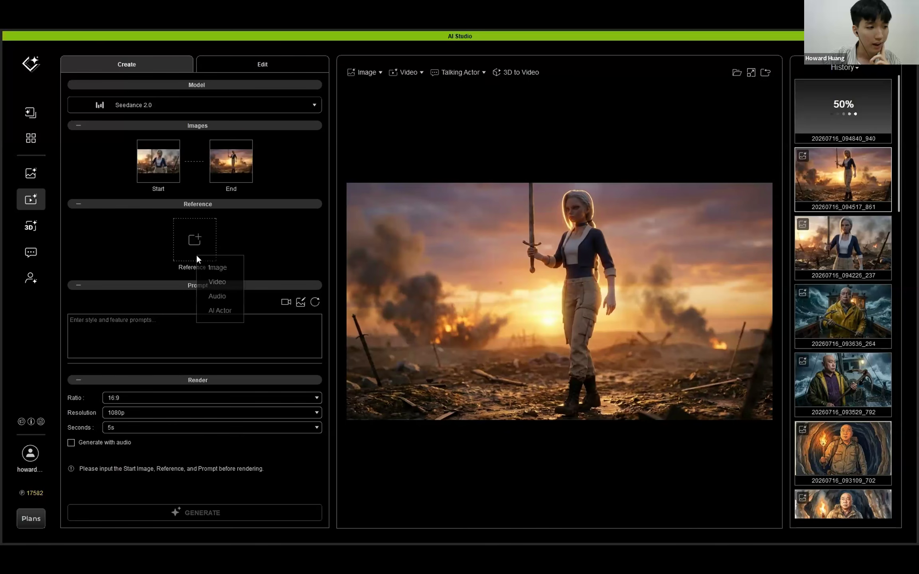
pyautogui.click(219, 311)
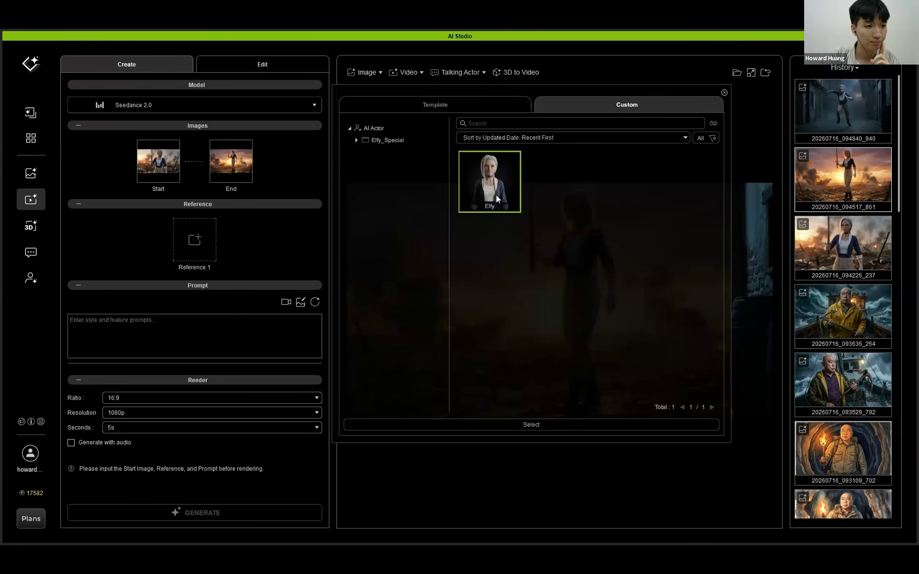
pyautogui.click(543, 419)
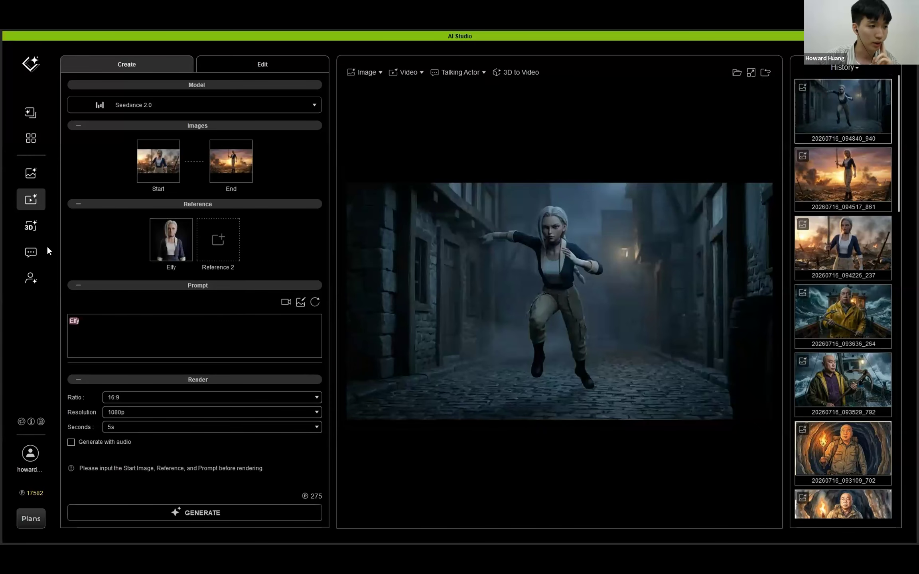
# - Preview the captured running dummy image in the 3D to Image settings and return to video generation
pyautogui.click(31, 226)
pyautogui.moveTo(295, 209)
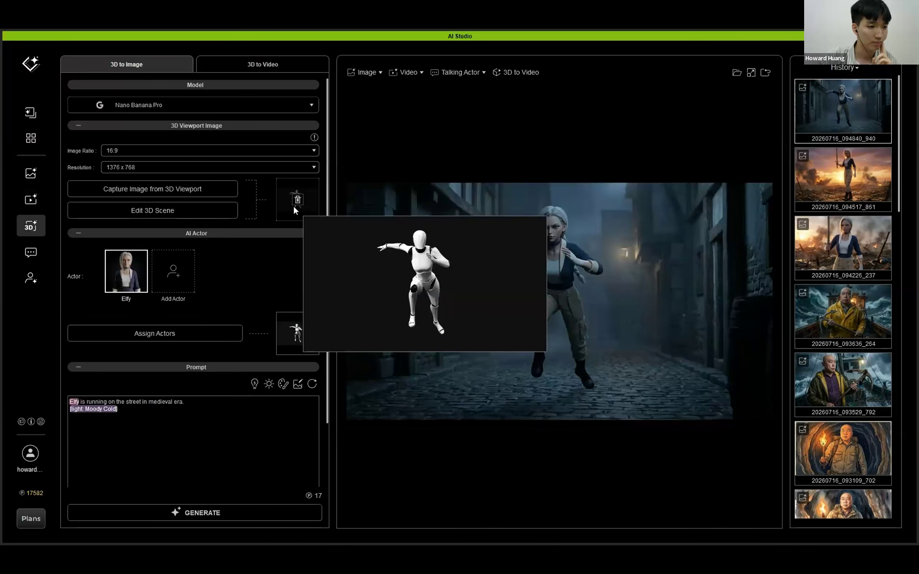
pyautogui.click(31, 200)
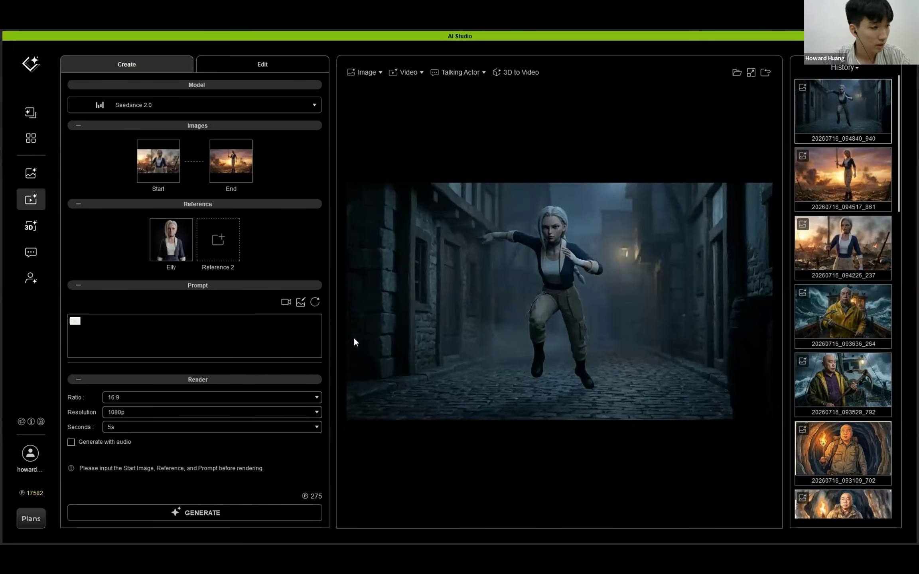
# - Replace the video prompt with "Shot 1: Elfy is walking and use sword to fight against enemies. Shot 2: Elfy keep on walking without fear."
pyautogui.click(245, 328)
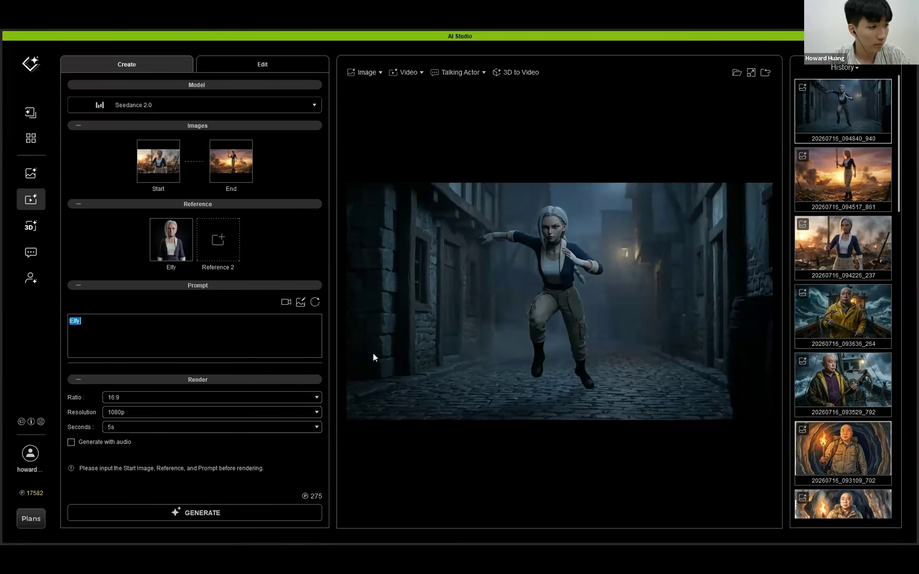
pyautogui.write('Shot 1: Elfy is walking and use sword to fight against enemies. Shot 2: Elfy keep on walking without fear.')
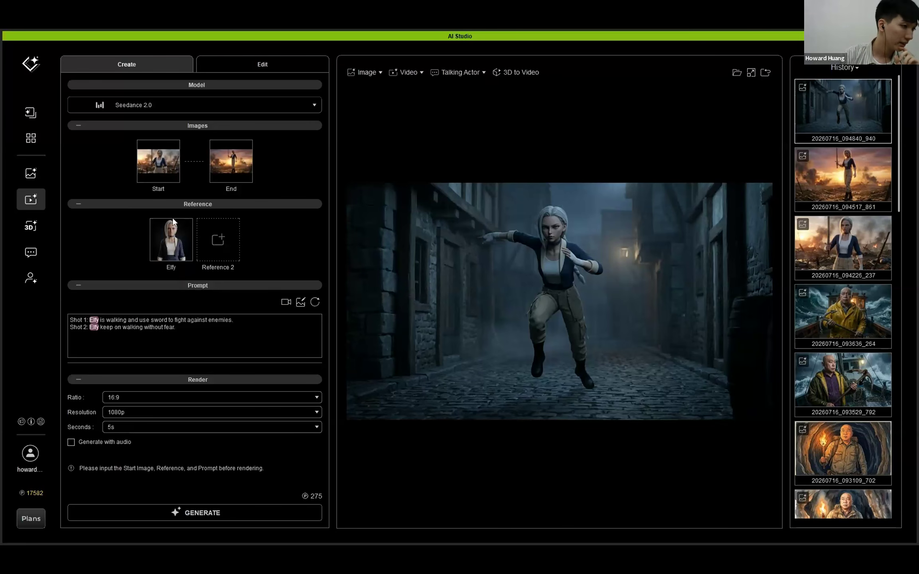
pyautogui.moveTo(163, 177)
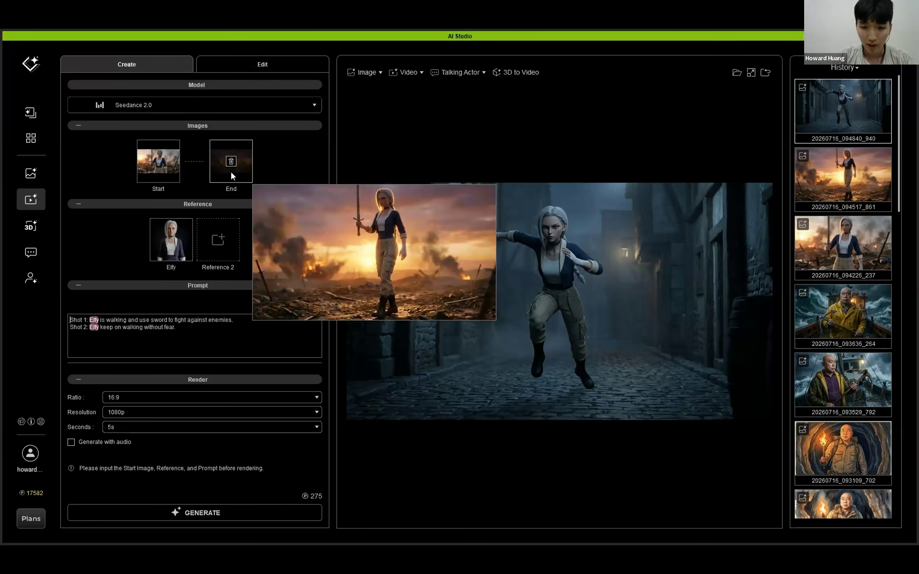
# - Set the video render to 720p resolution and 7s duration, with audio generation enabled
pyautogui.click(209, 410)
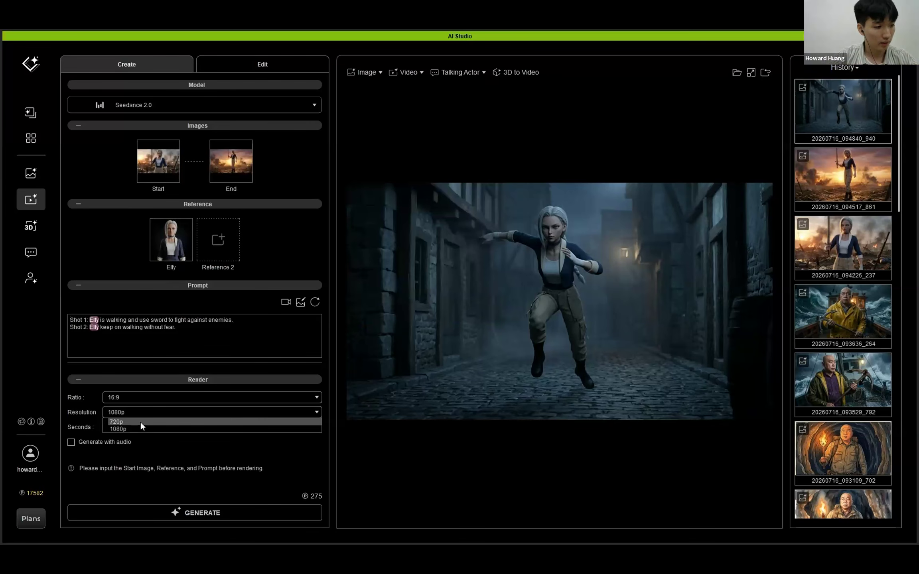
pyautogui.click(141, 422)
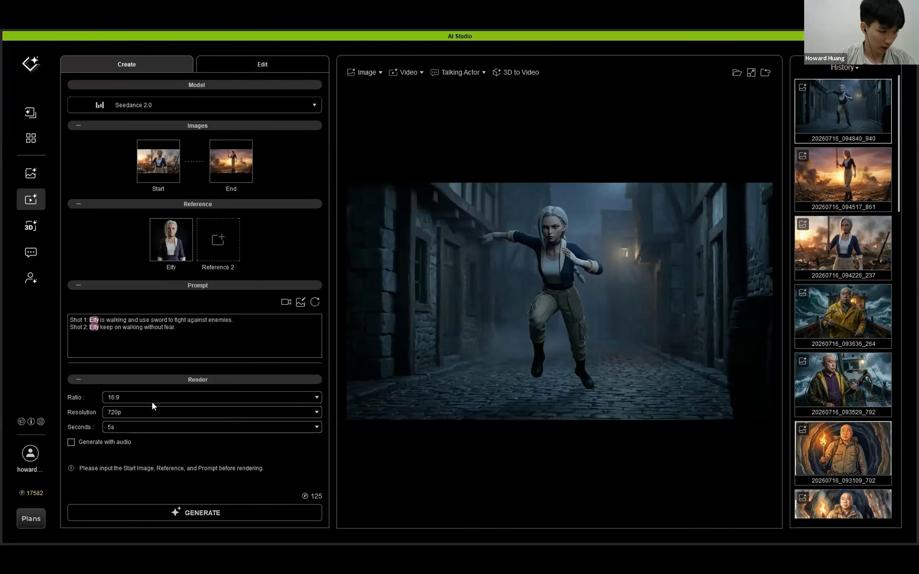
pyautogui.click(161, 429)
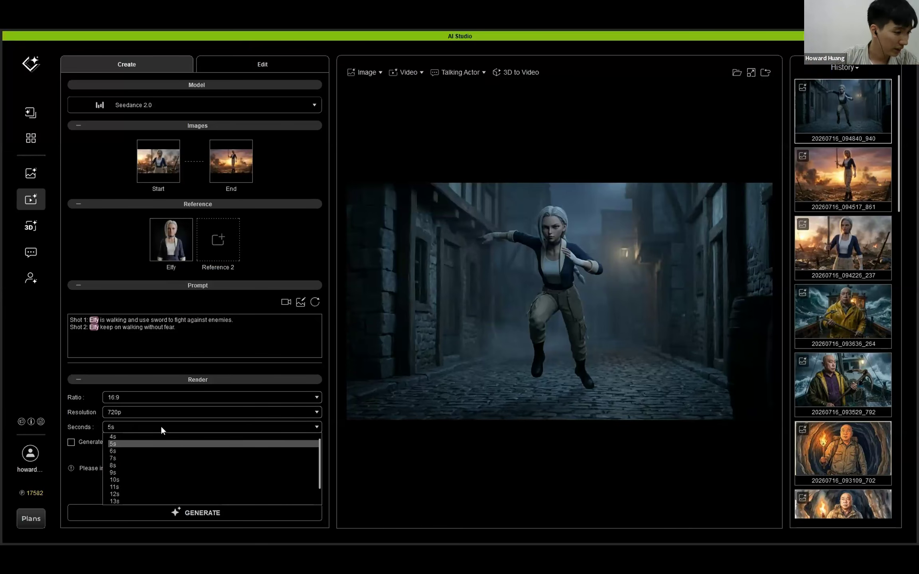
pyautogui.click(144, 459)
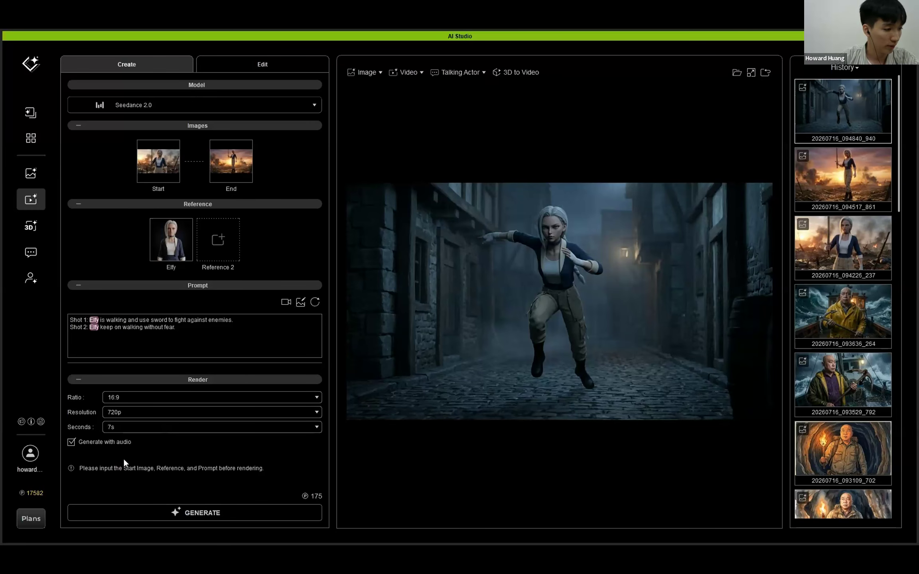
# - Generate the Seedance 2.0 video and preview the battlefield and night-street images of Elfy from the history while it renders
pyautogui.click(214, 514)
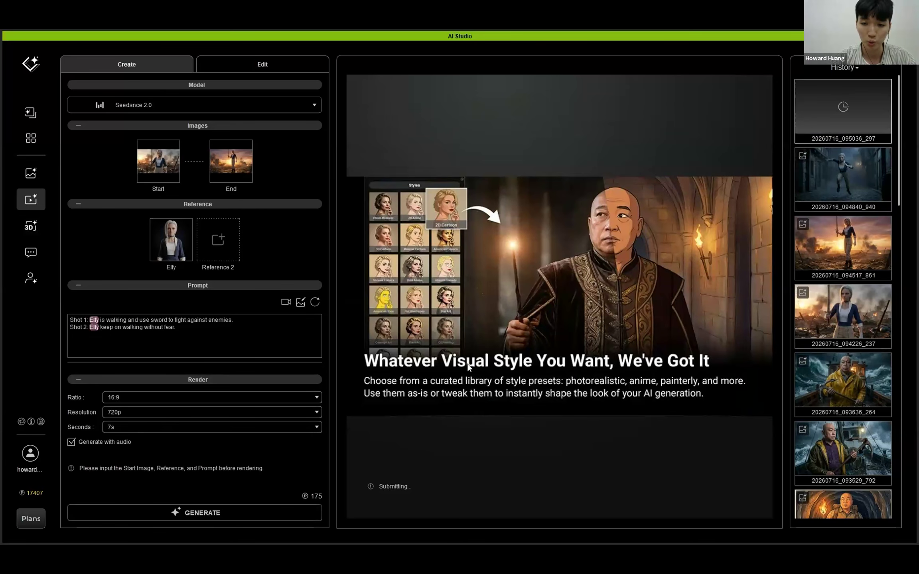
pyautogui.click(819, 192)
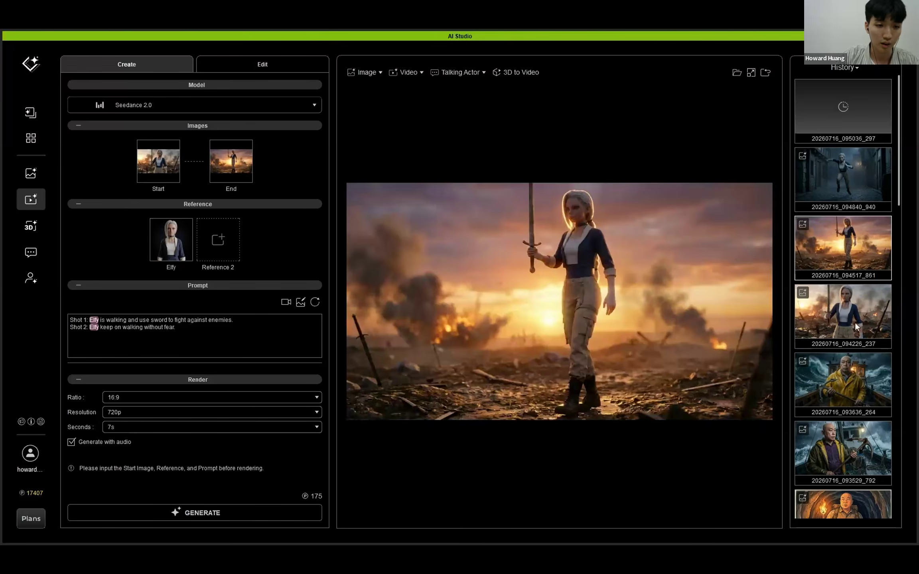
pyautogui.click(856, 324)
pyautogui.click(851, 211)
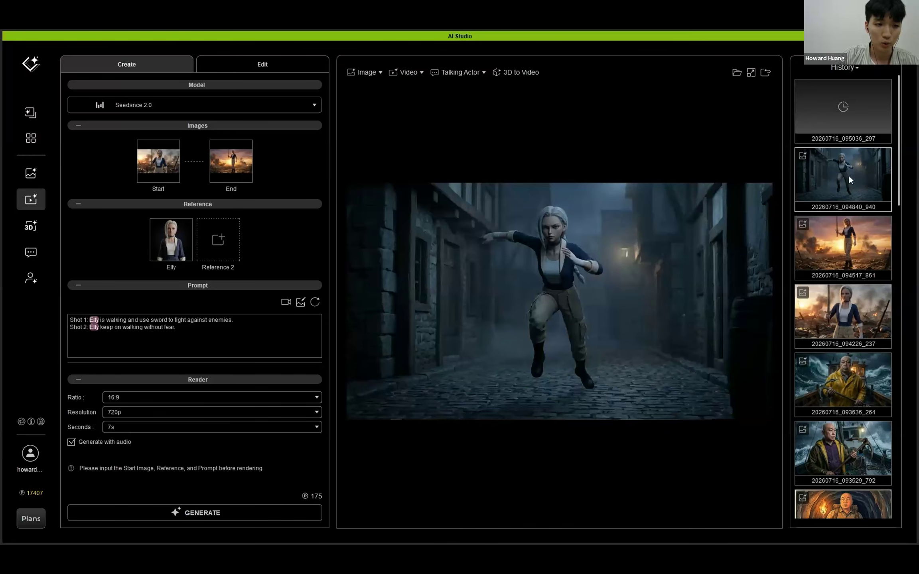
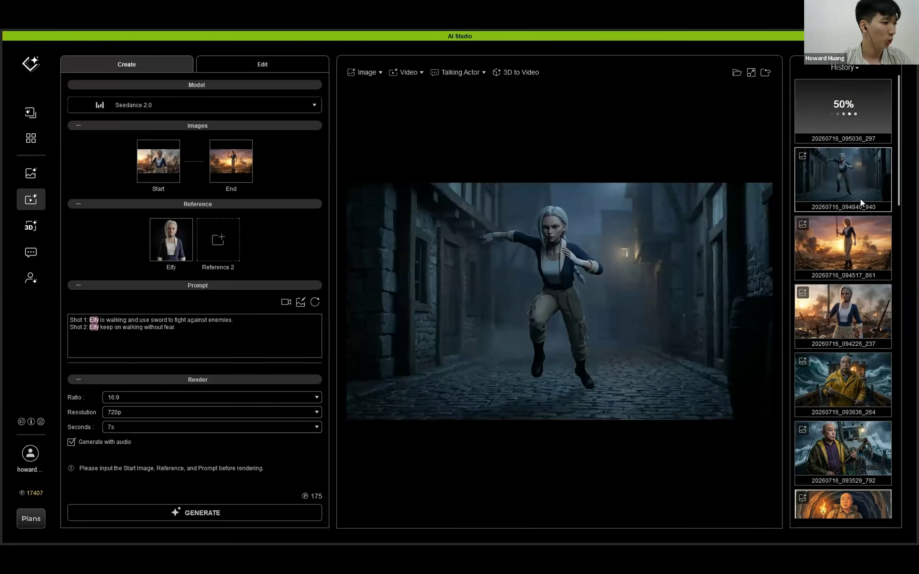
# - Return from 3D to Image to the iClone scene and search the pose library for "jump"
pyautogui.click(56, 232)
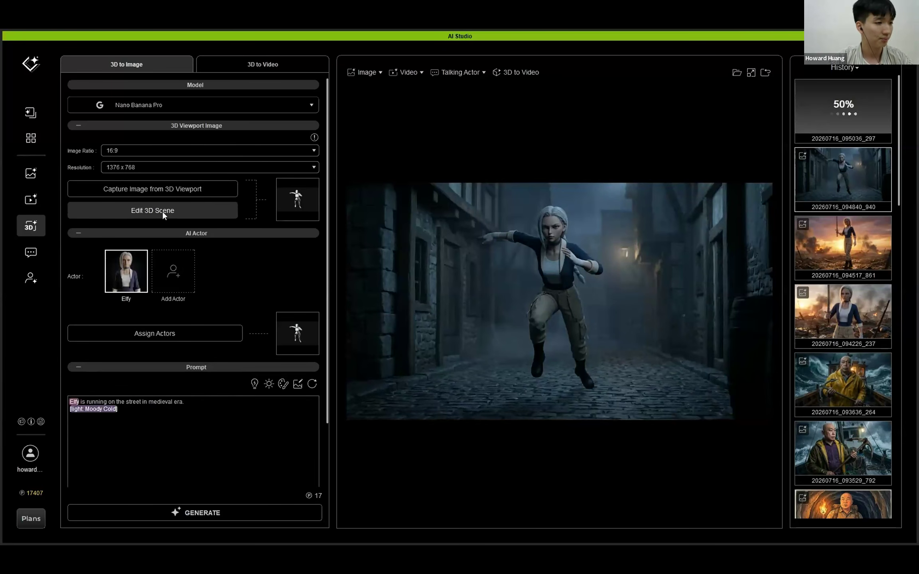
pyautogui.click(162, 211)
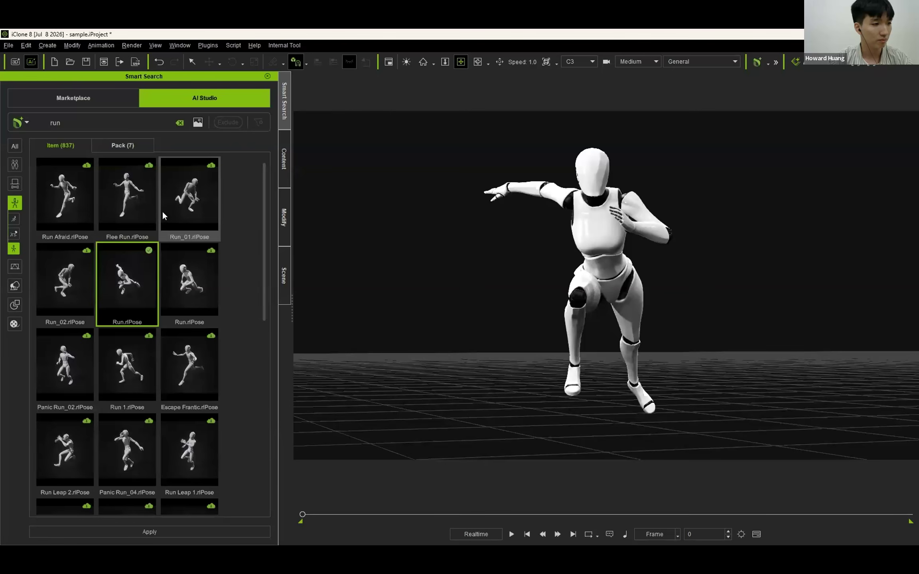
pyautogui.click(180, 123)
pyautogui.click(149, 123)
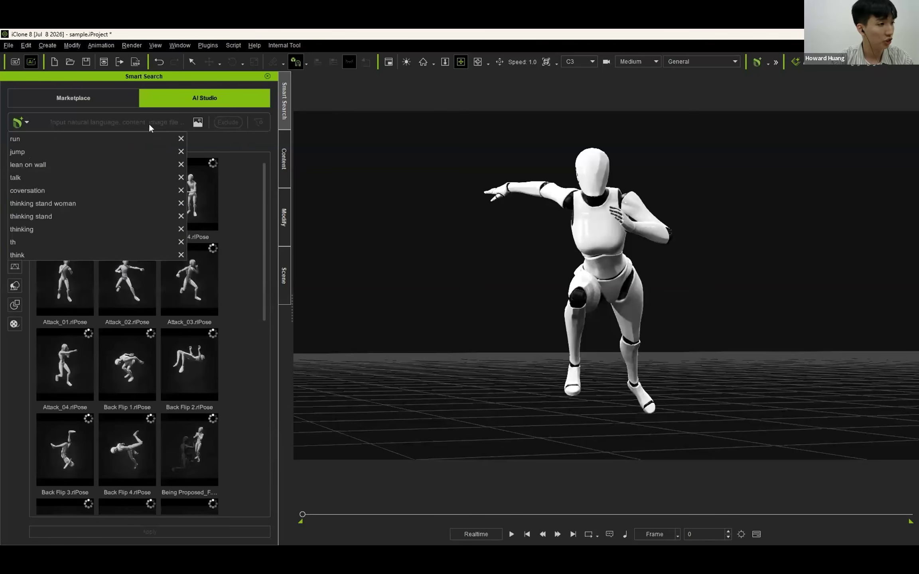
pyautogui.write('jum')
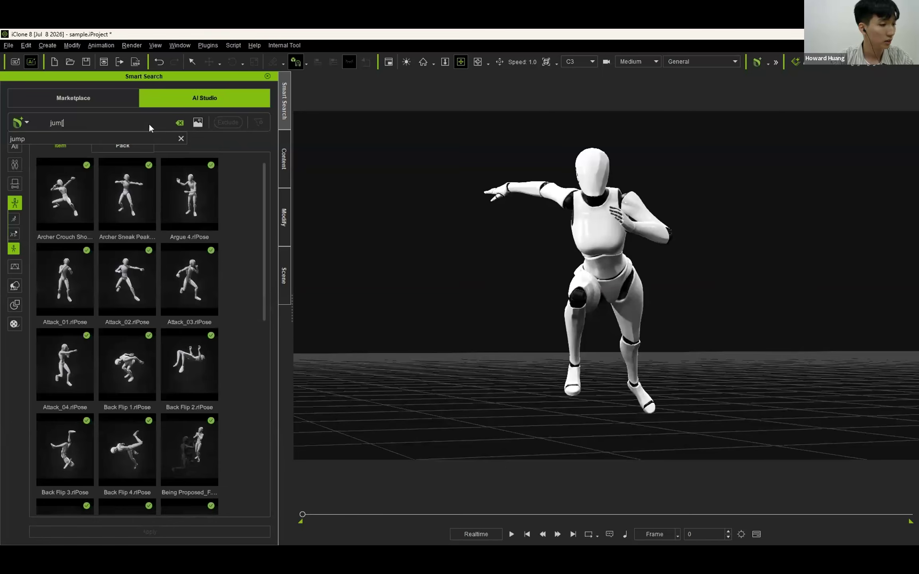
pyautogui.write('p')
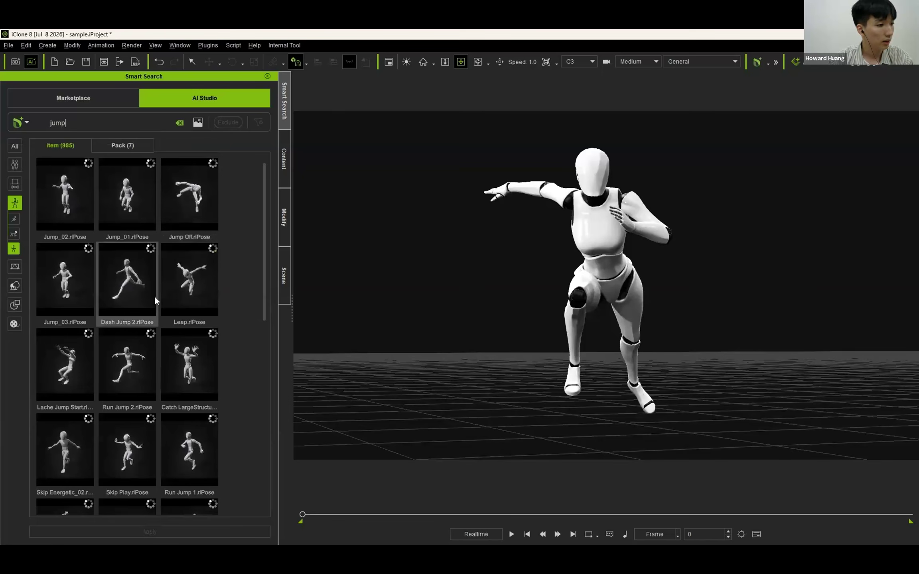
# - Apply the Leap.rlPose pose to the dummy in the 3D viewport
pyautogui.click(187, 288)
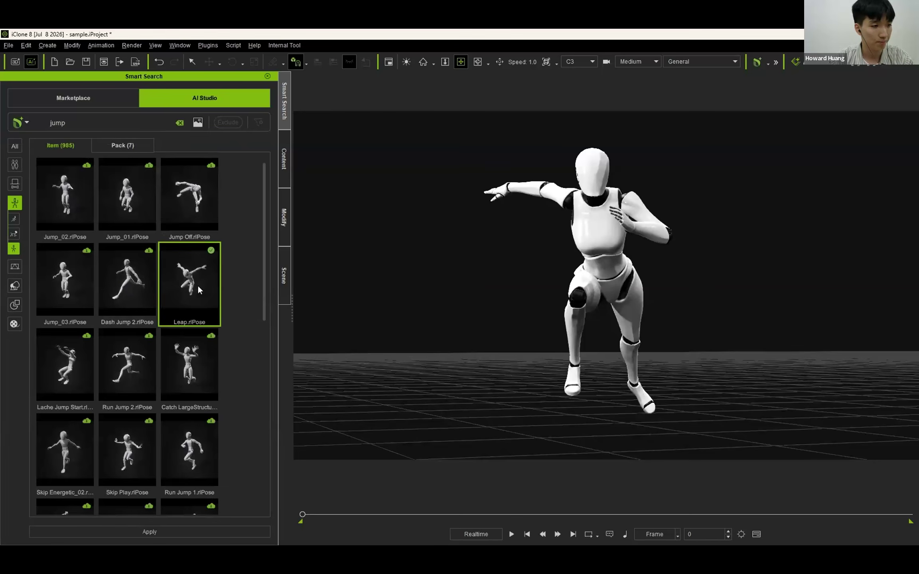
pyautogui.moveTo(198, 288); pyautogui.dragTo(613, 235)
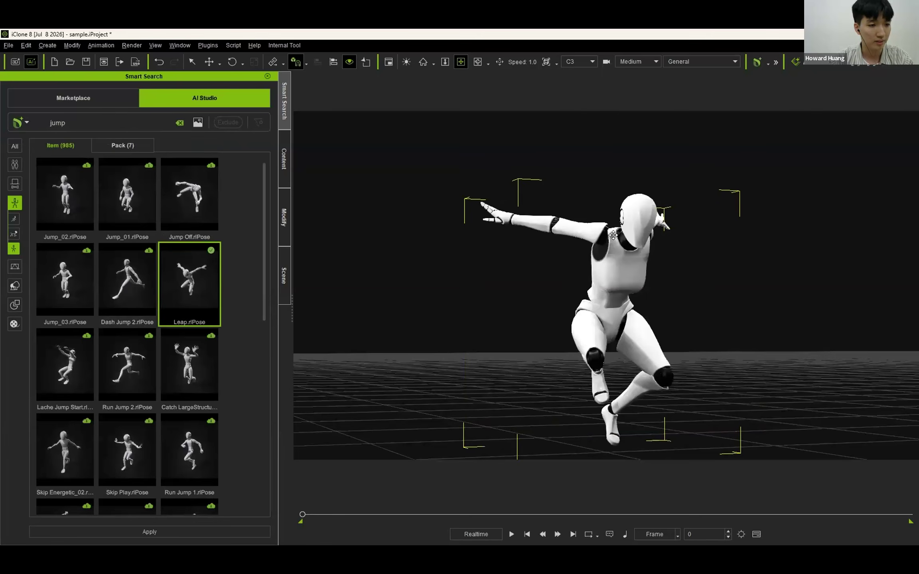
pyautogui.press('alt')
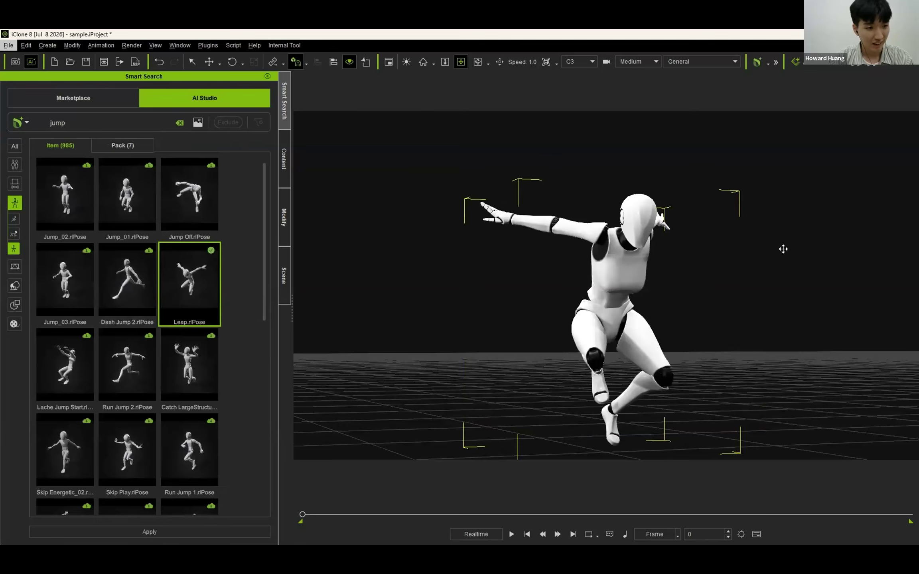
pyautogui.press('alt')
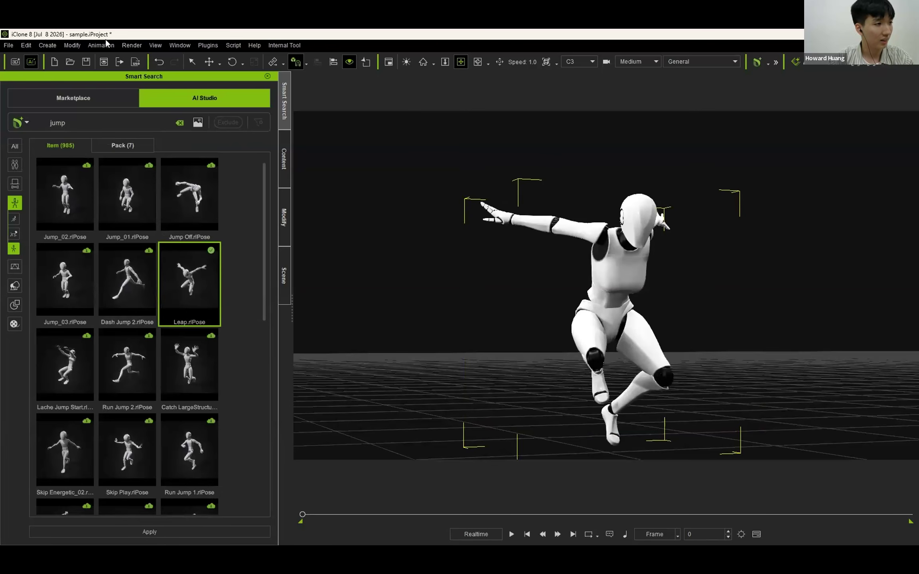
# - Create a primitive cone in the scene at the dummy's position
pyautogui.click(48, 45)
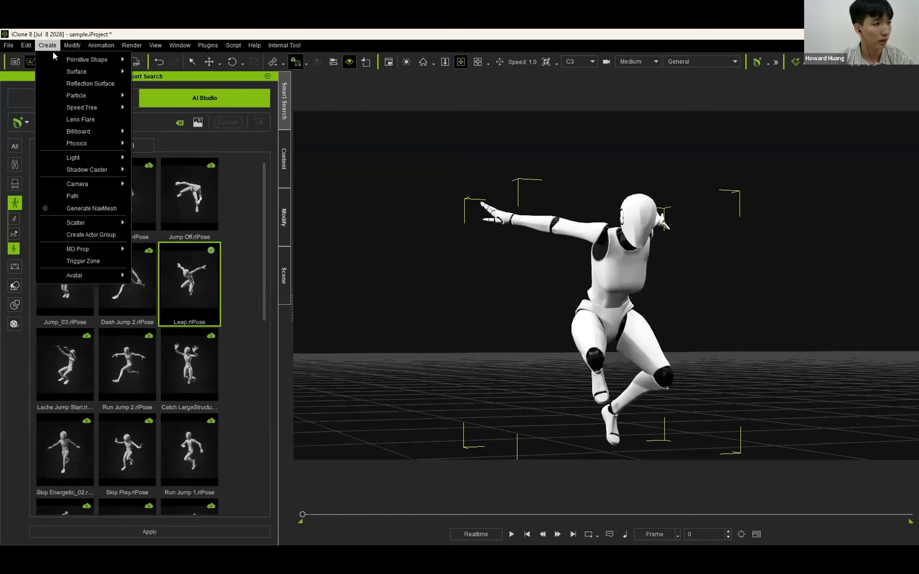
pyautogui.moveTo(117, 61)
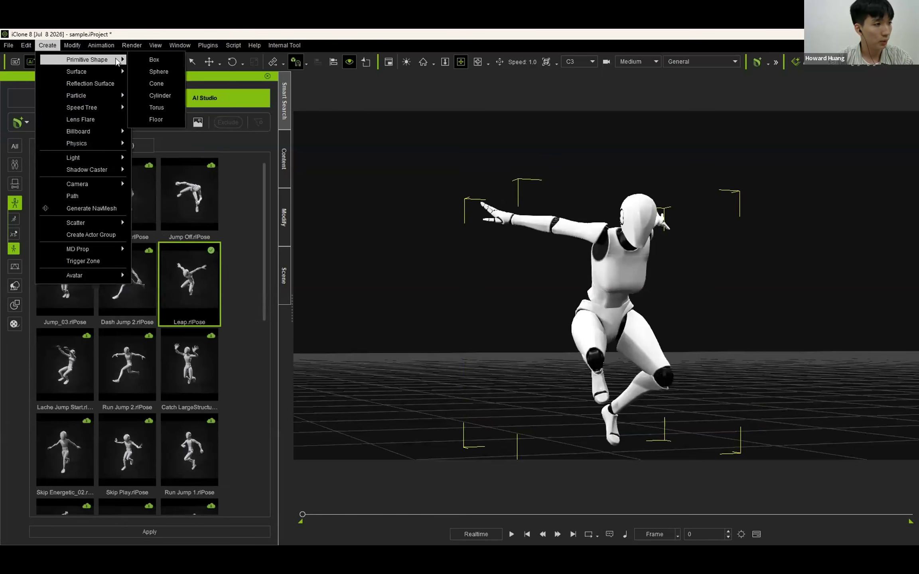
pyautogui.click(161, 84)
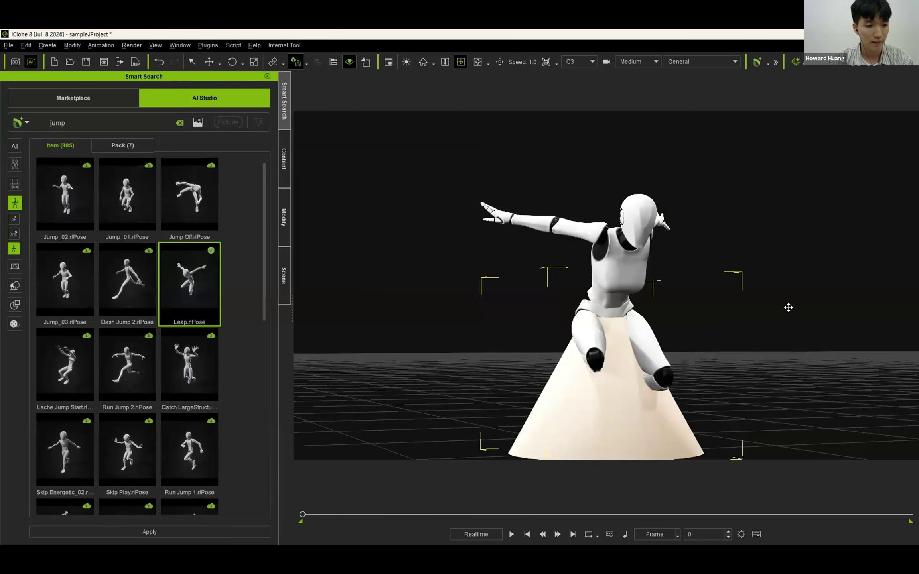
# - Raise the leaping dummy vertically until its lower foot rests on the cone's tip, and return to selection mode
pyautogui.moveTo(788, 307); pyautogui.dragTo(696, 313, button='right')
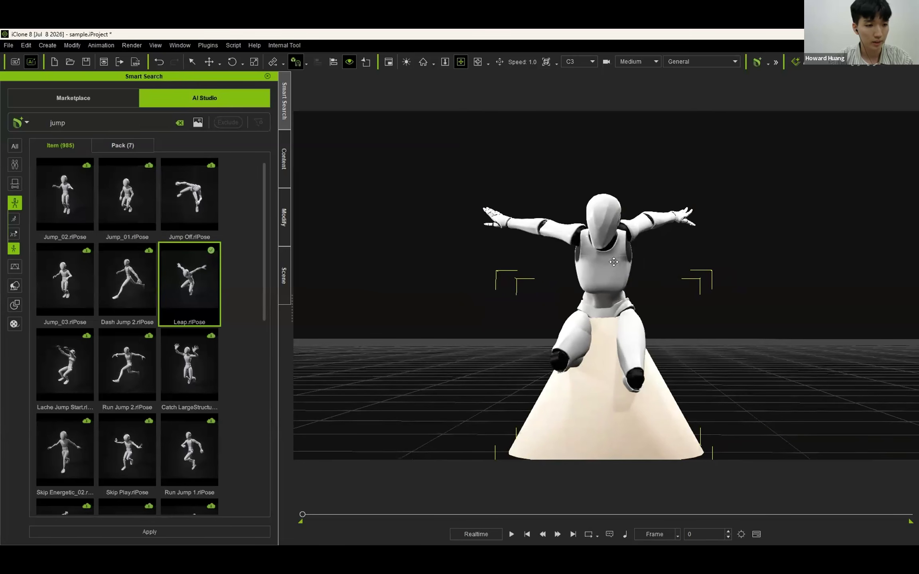
pyautogui.click(723, 263)
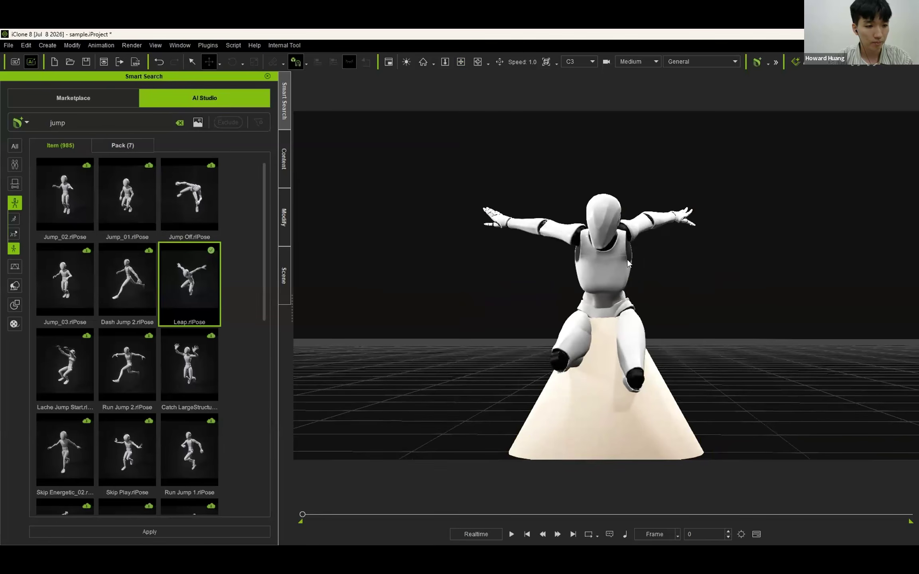
pyautogui.click(620, 261)
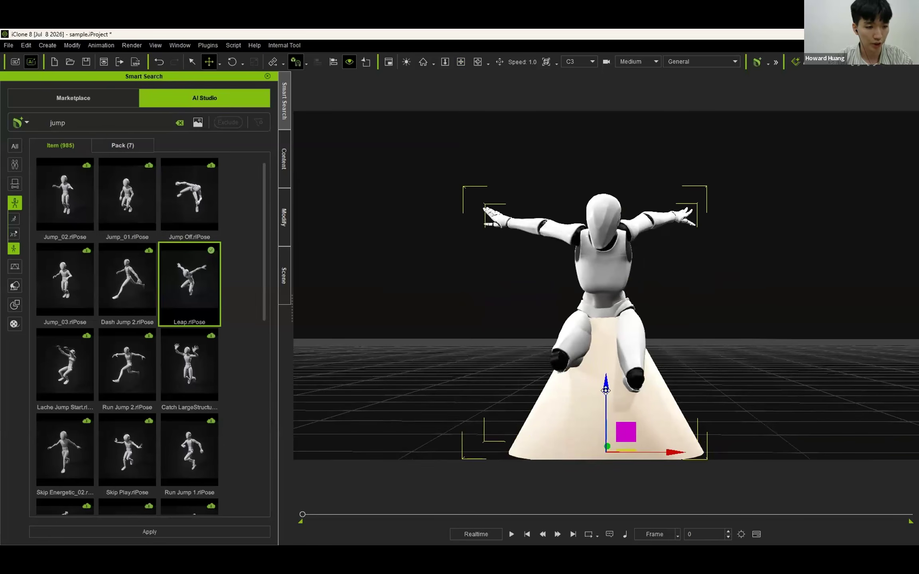
pyautogui.moveTo(605, 390); pyautogui.dragTo(616, 242)
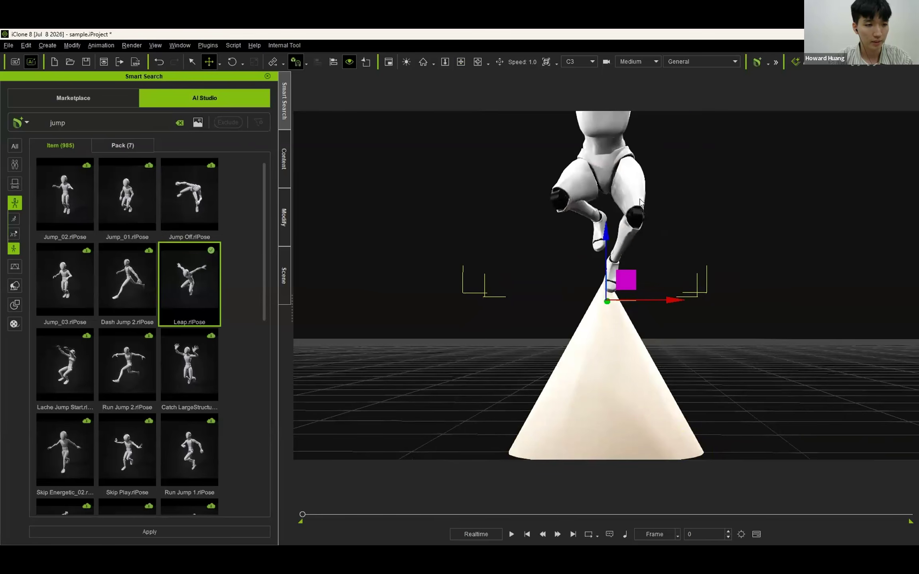
pyautogui.click(462, 62)
pyautogui.moveTo(602, 225); pyautogui.dragTo(602, 247)
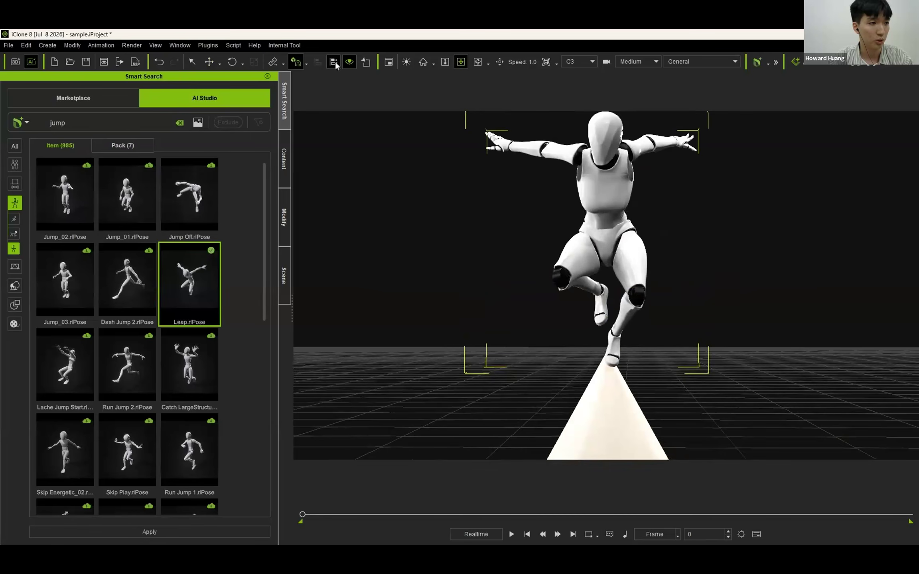
pyautogui.click(198, 65)
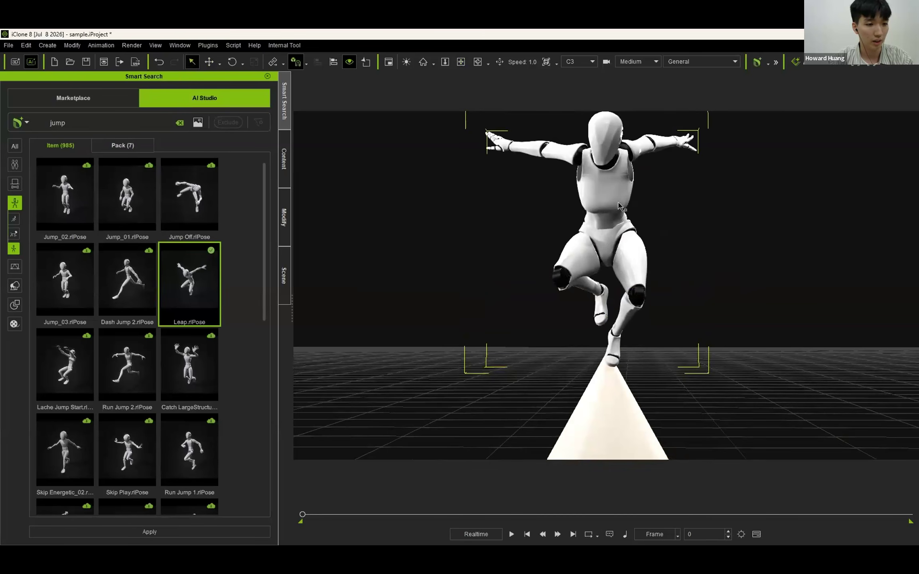
# - Raise the leaping dummy slightly in two moves so its foot rests at the cone's tip, and frame the whole figure
pyautogui.press('w')
pyautogui.moveTo(606, 308); pyautogui.dragTo(608, 293)
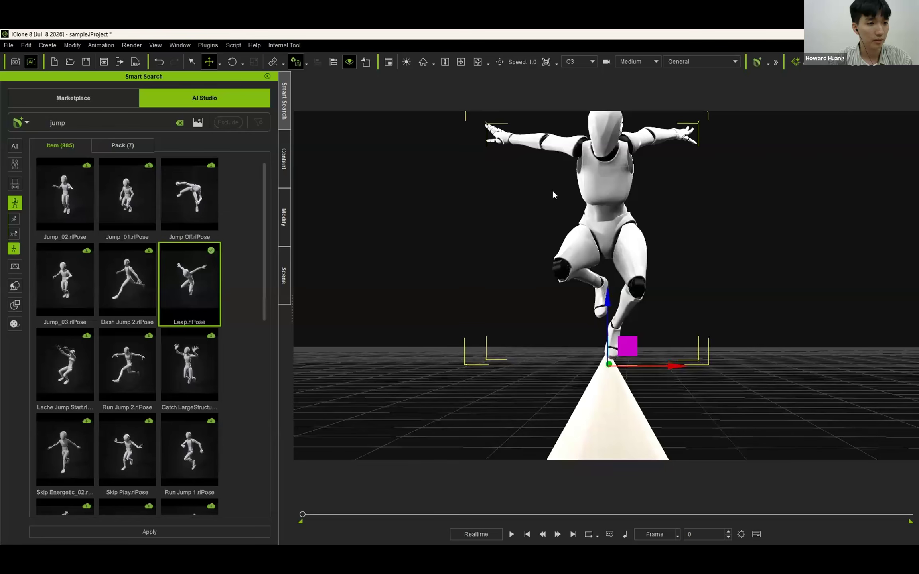
pyautogui.click(446, 63)
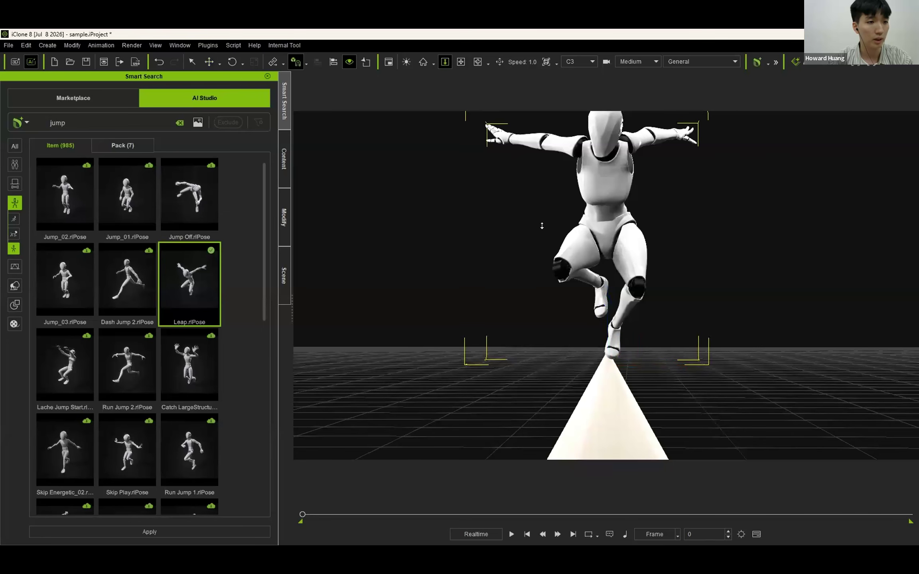
pyautogui.moveTo(541, 226)
pyautogui.mouseDown()
pyautogui.moveTo(514, 160)
pyautogui.moveTo(542, 193)
pyautogui.moveTo(548, 233)
pyautogui.mouseUp()
pyautogui.press('x')
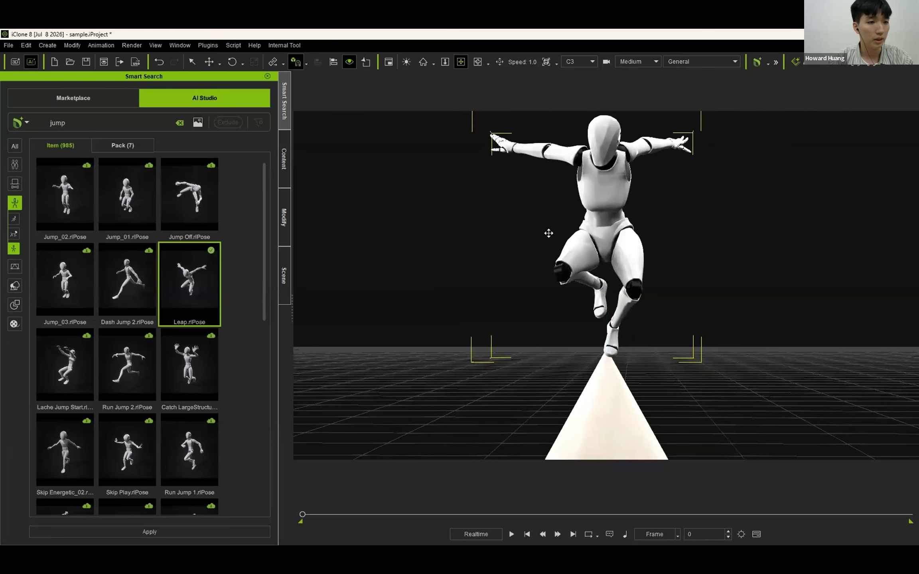
pyautogui.click(477, 62)
pyautogui.moveTo(570, 189); pyautogui.dragTo(513, 230)
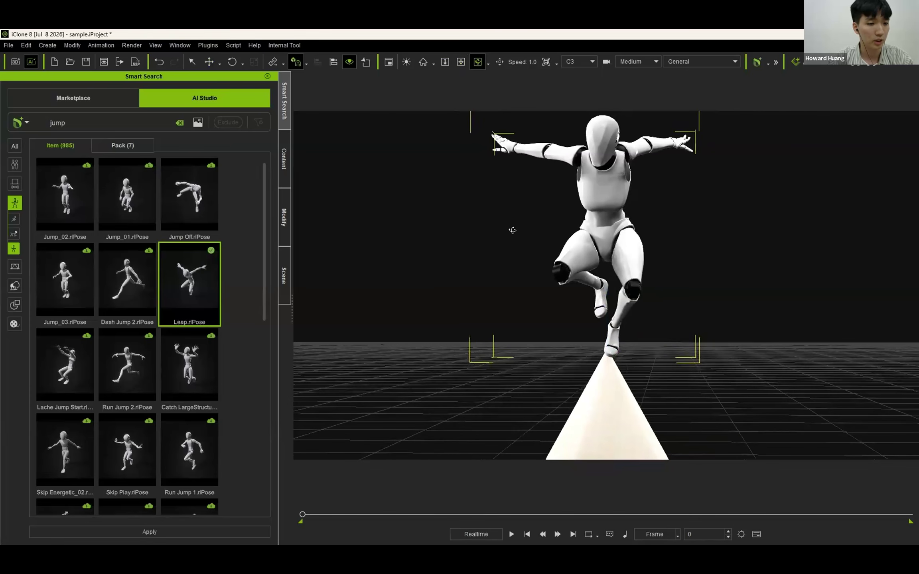
pyautogui.press('w')
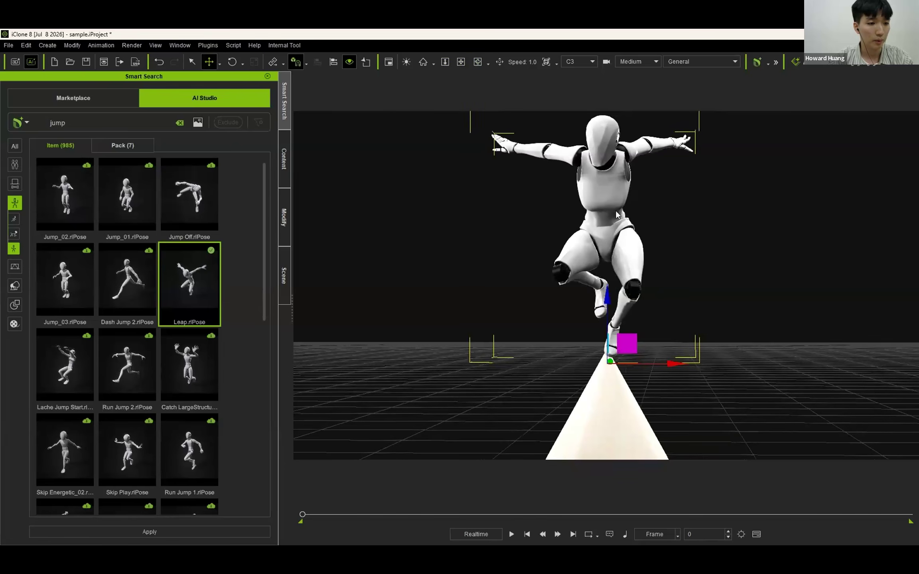
pyautogui.moveTo(607, 292); pyautogui.dragTo(607, 287)
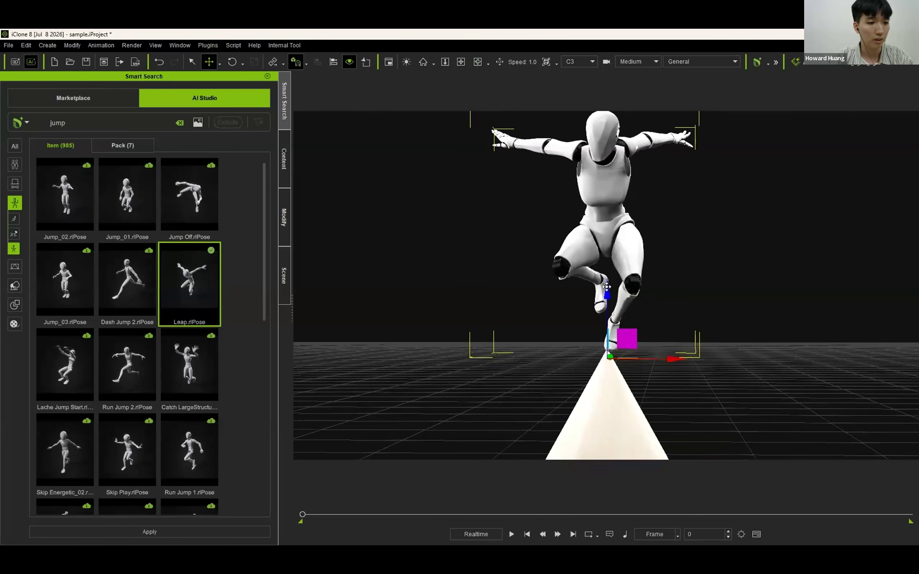
pyautogui.press('d')
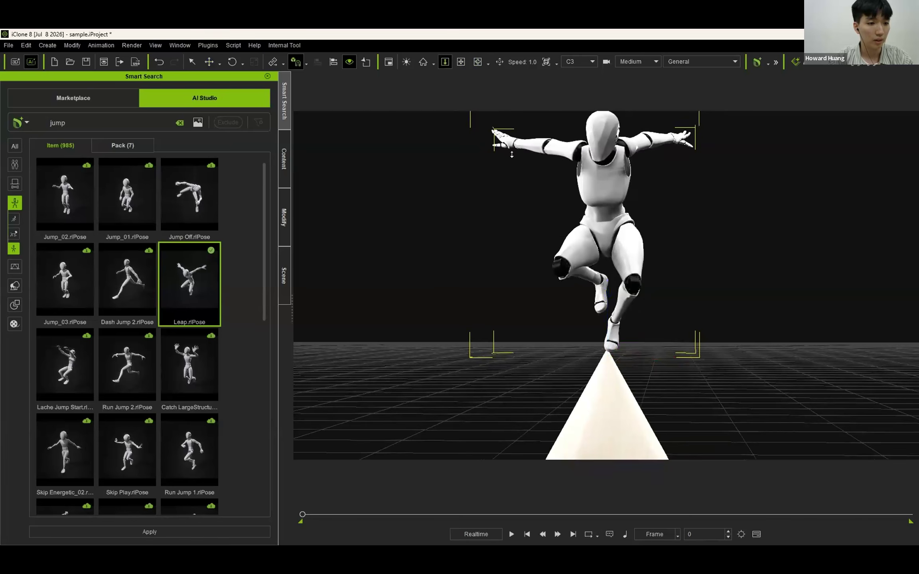
pyautogui.moveTo(512, 155); pyautogui.dragTo(558, 213)
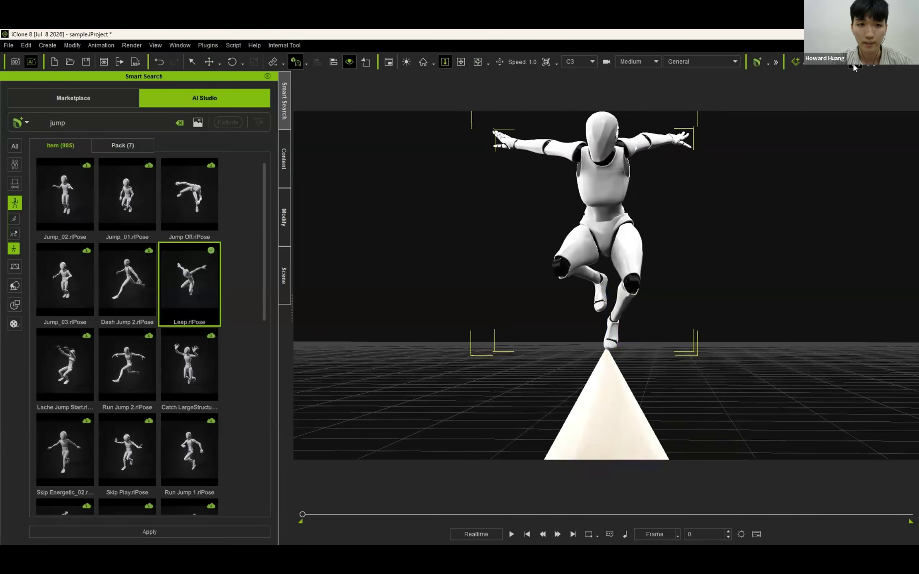
# - Switch to AI Studio and assign the actor Elfy to the dummy's head in the captured viewport image, with a tight box around the head
pyautogui.click(853, 64)
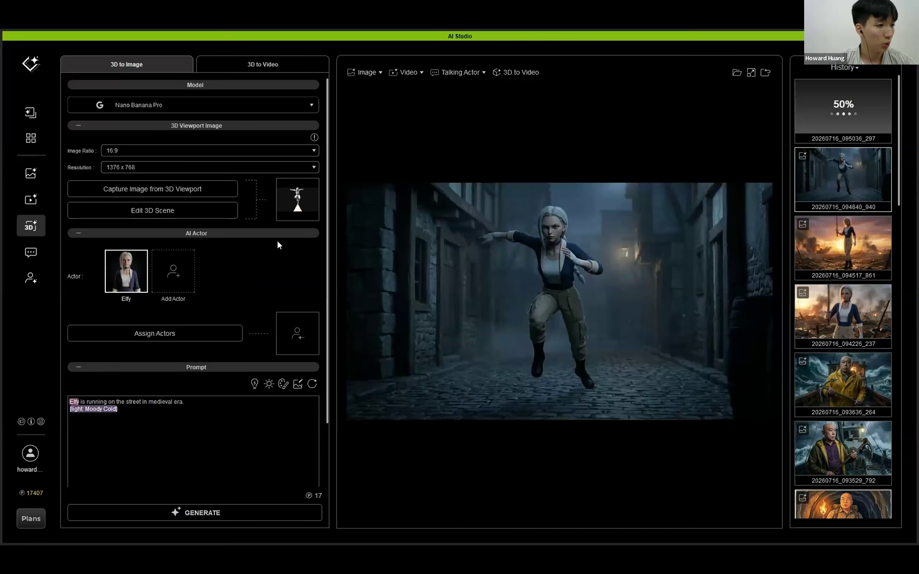
pyautogui.moveTo(303, 210)
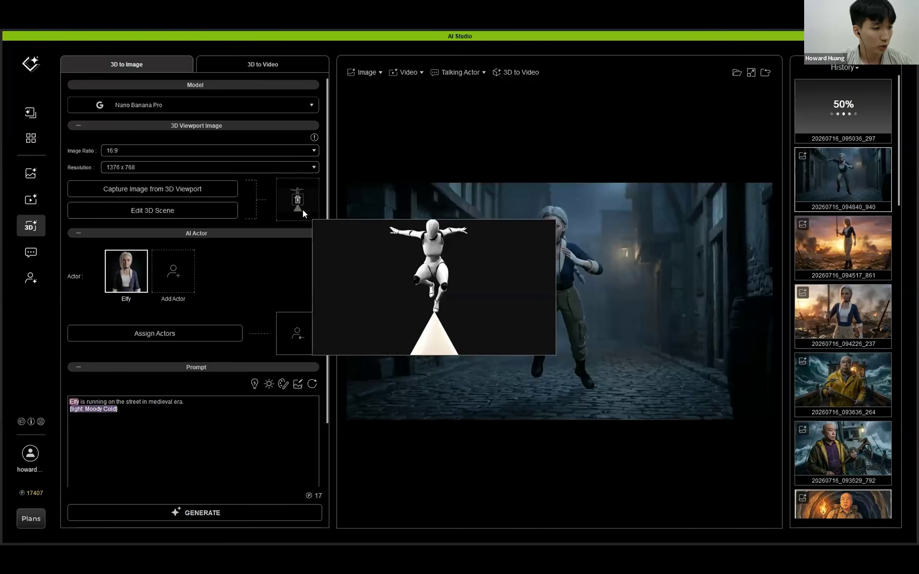
pyautogui.click(173, 341)
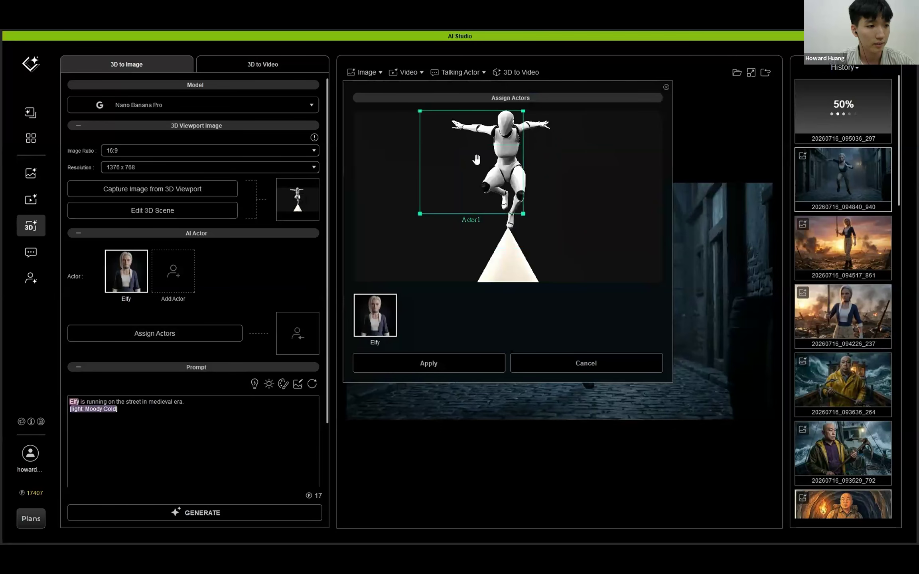
pyautogui.moveTo(420, 214); pyautogui.dragTo(505, 130)
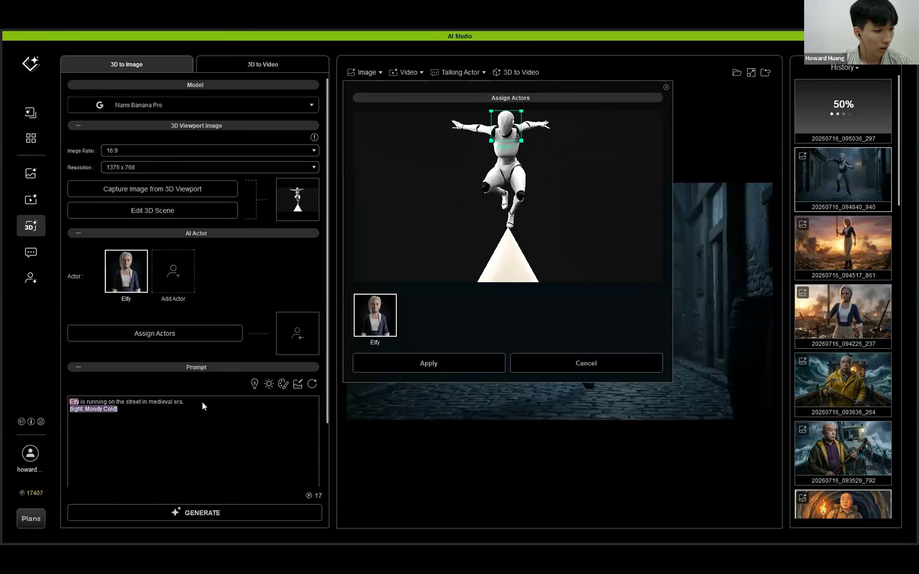
pyautogui.click(481, 364)
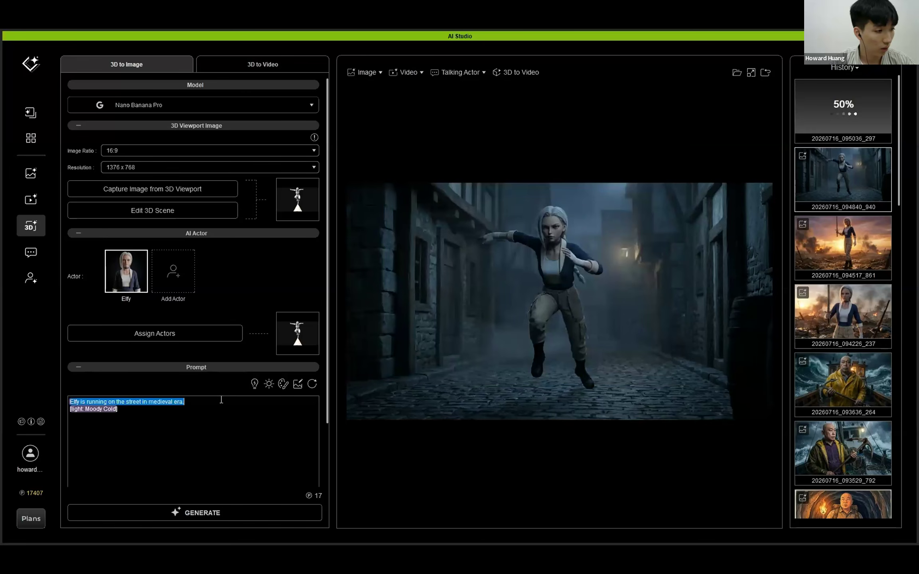
# - Replace the prompt's first line with "Elfy jumps at the tip of the cone roof in medieval era. Use the dummy character pose as a reference."
pyautogui.write('Elfy jumps at the tip of the cone roof in medieval era.')
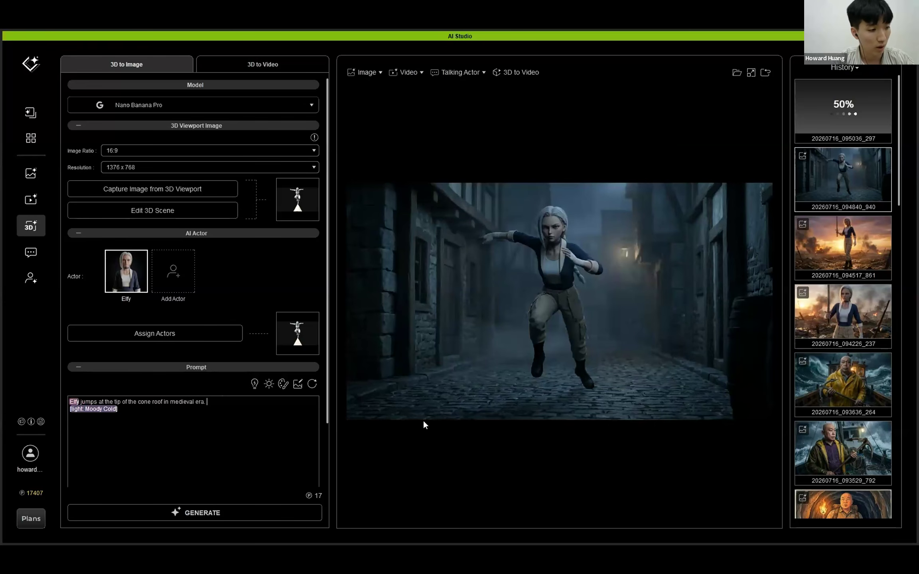
pyautogui.write('Use')
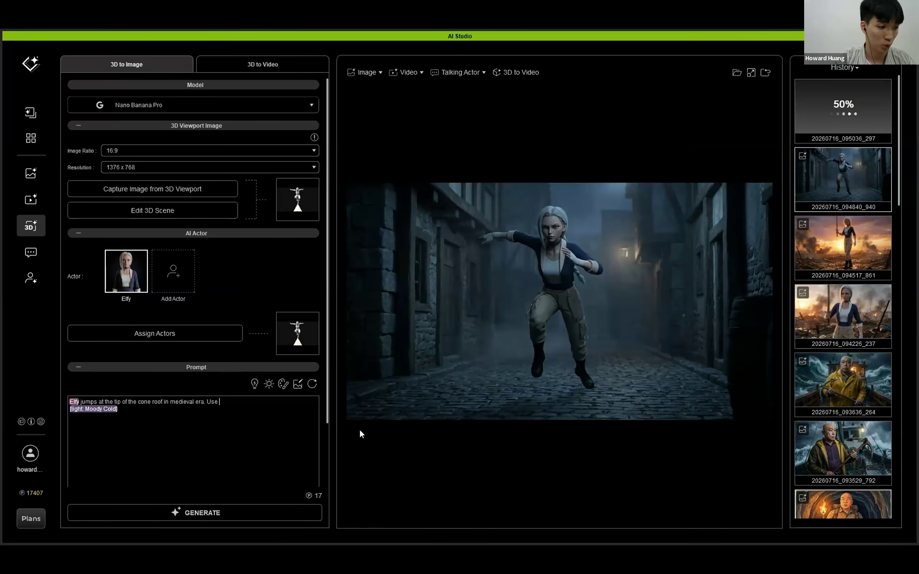
pyautogui.write('the dummy p')
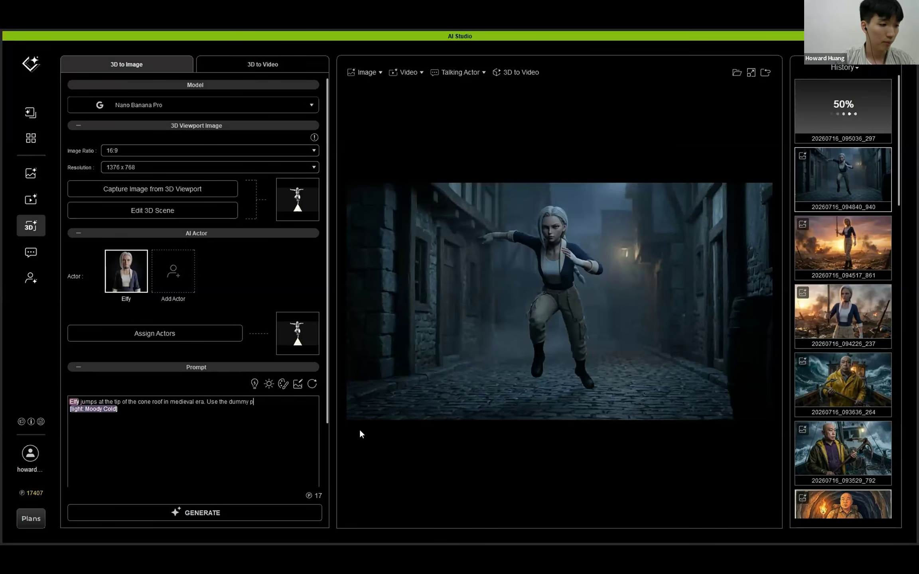
pyautogui.press('BackSpace')
pyautogui.write('character')
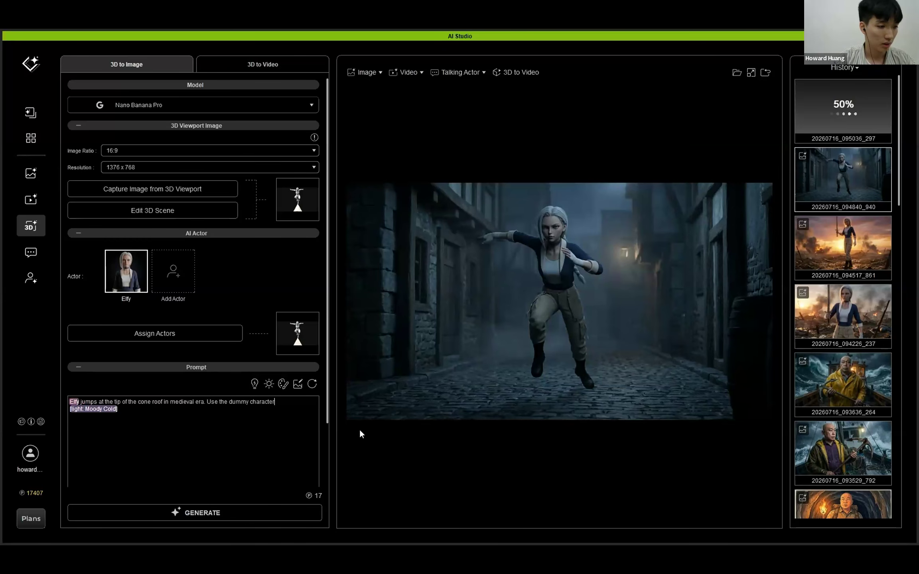
pyautogui.write(' pose')
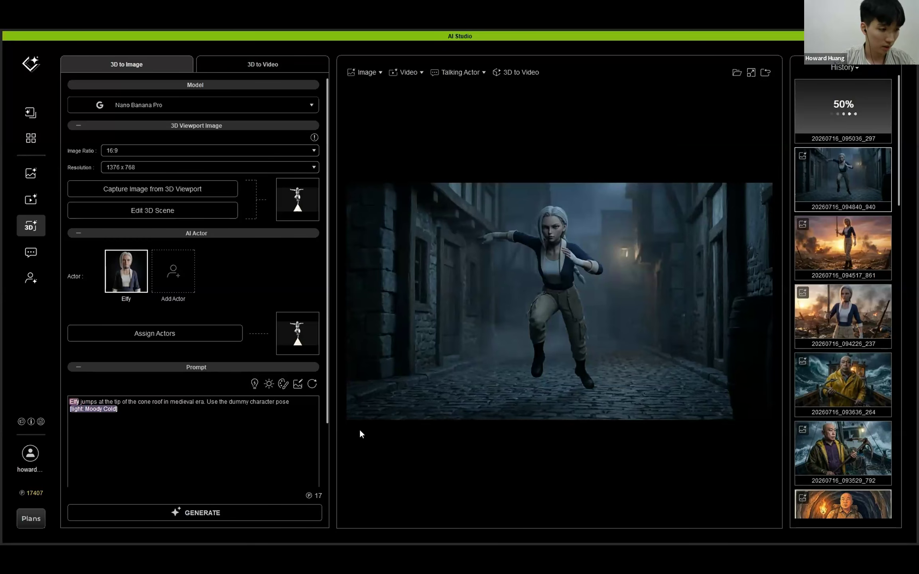
pyautogui.write(' as a refe')
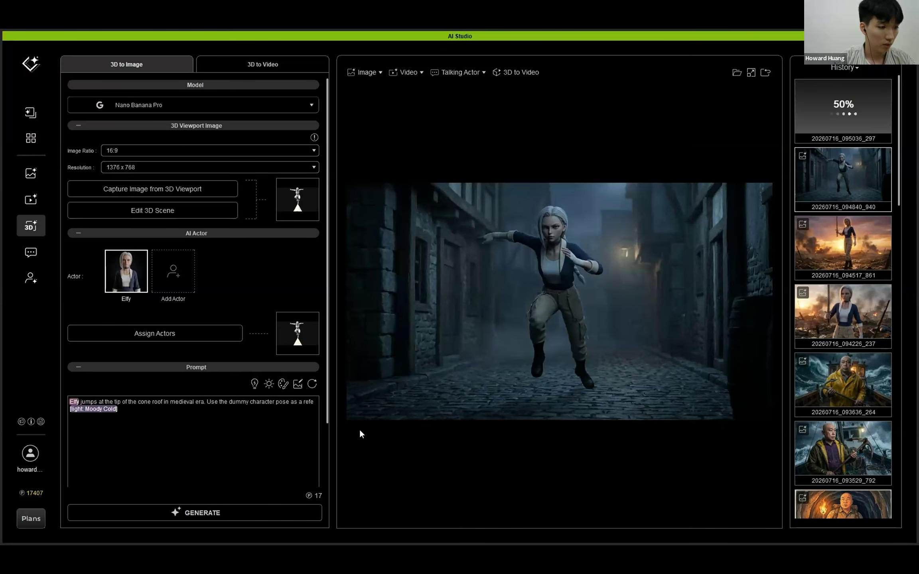
pyautogui.write('rence.')
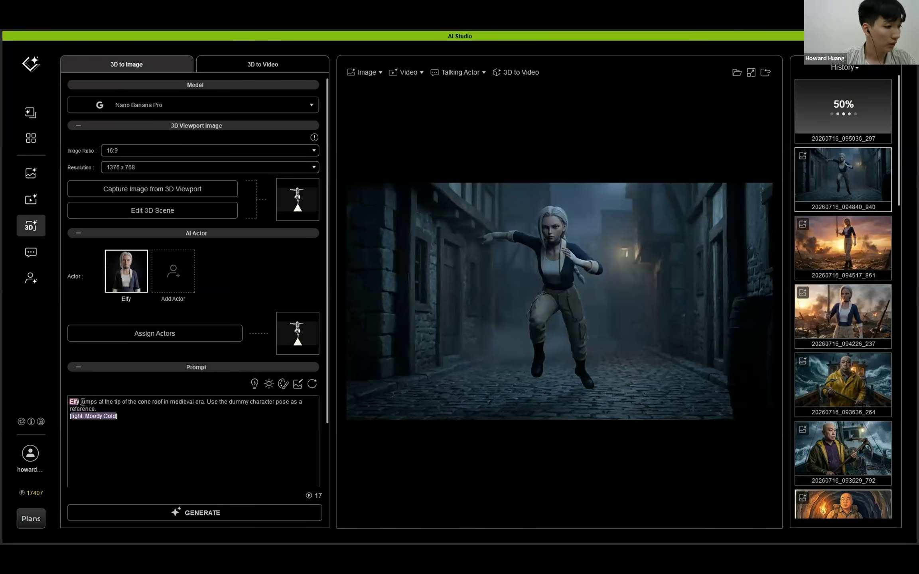
# - Reword the prompt's second sentence to "Use the dummy character as a reference pose."
pyautogui.moveTo(82, 402); pyautogui.dragTo(204, 403)
pyautogui.click(219, 409)
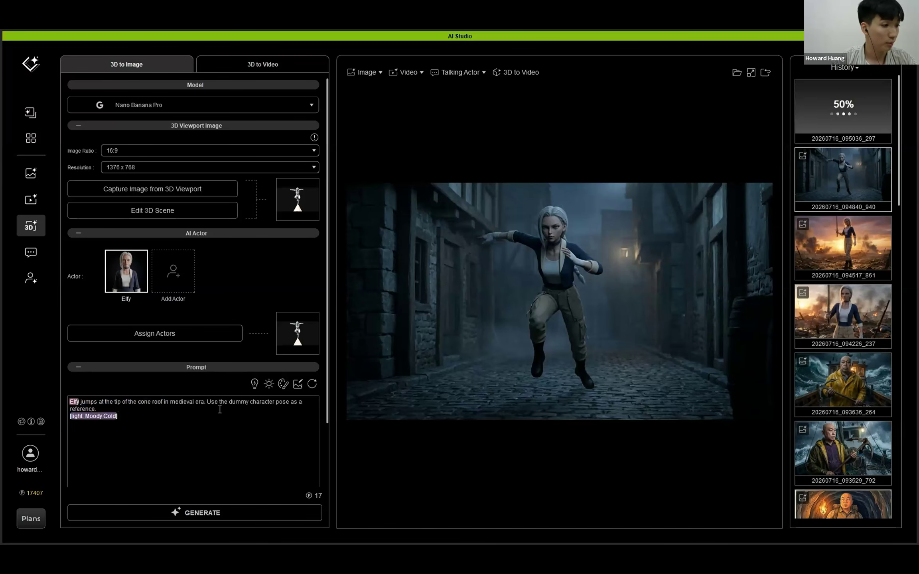
pyautogui.moveTo(207, 402); pyautogui.dragTo(313, 405)
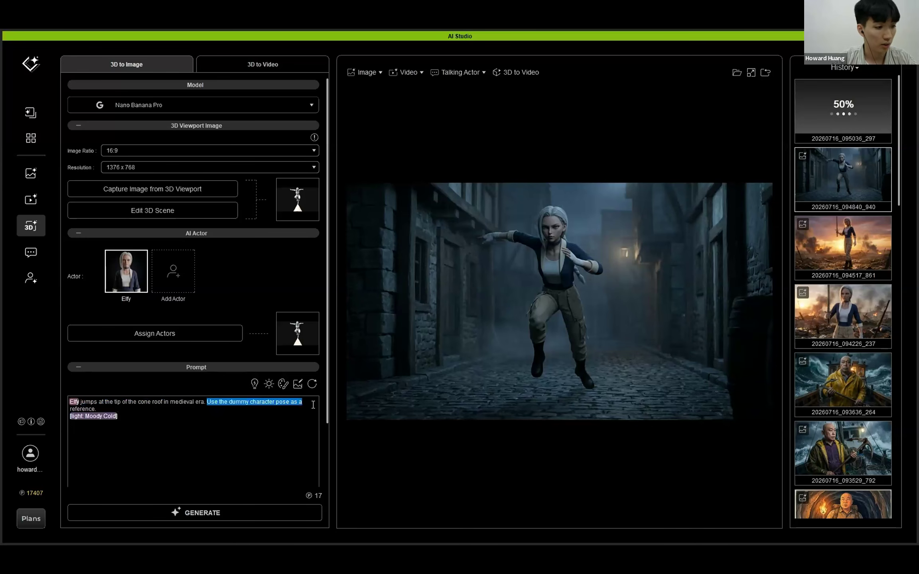
pyautogui.click(283, 411)
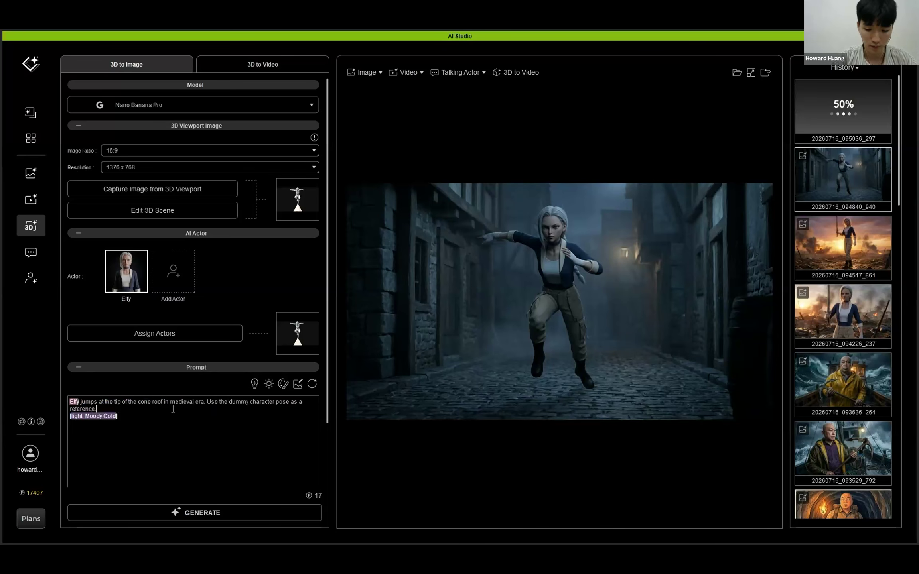
pyautogui.press('BackSpace')
pyautogui.write('pose')
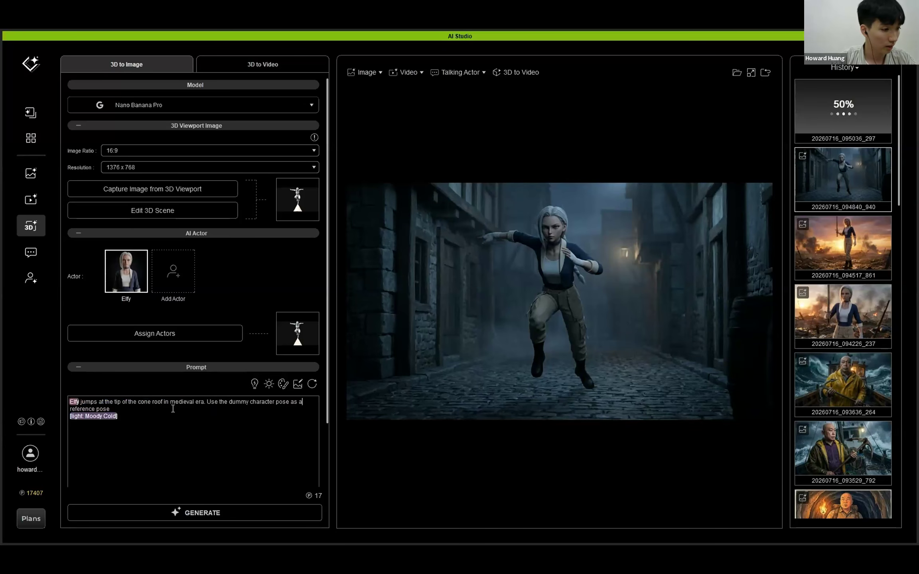
pyautogui.press('Left')
pyautogui.press('Left')
pyautogui.press('Left')
pyautogui.press('Left')
pyautogui.press('BackSpace')
pyautogui.press('BackSpace')
pyautogui.press('BackSpace')
pyautogui.press('BackSpace')
pyautogui.press('BackSpace')
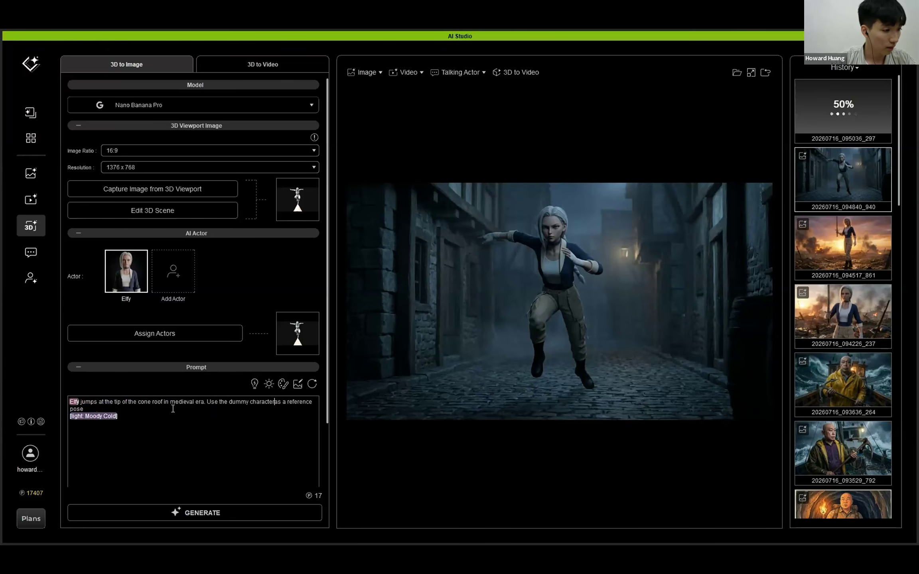
pyautogui.write('.')
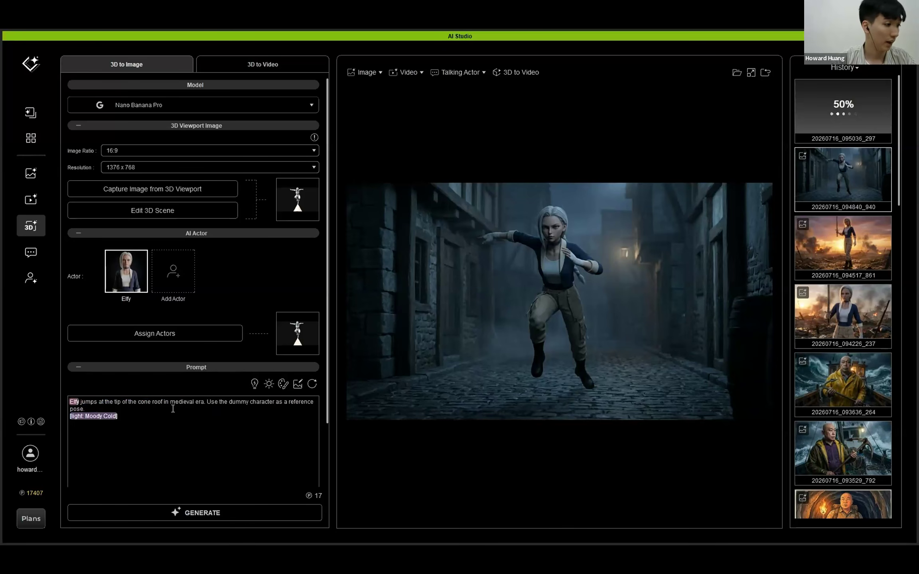
# - Generate the 3D to Image result with the Nano Banana Pro model from the assigned pose and prompt
pyautogui.scroll(-3, 162, 419)
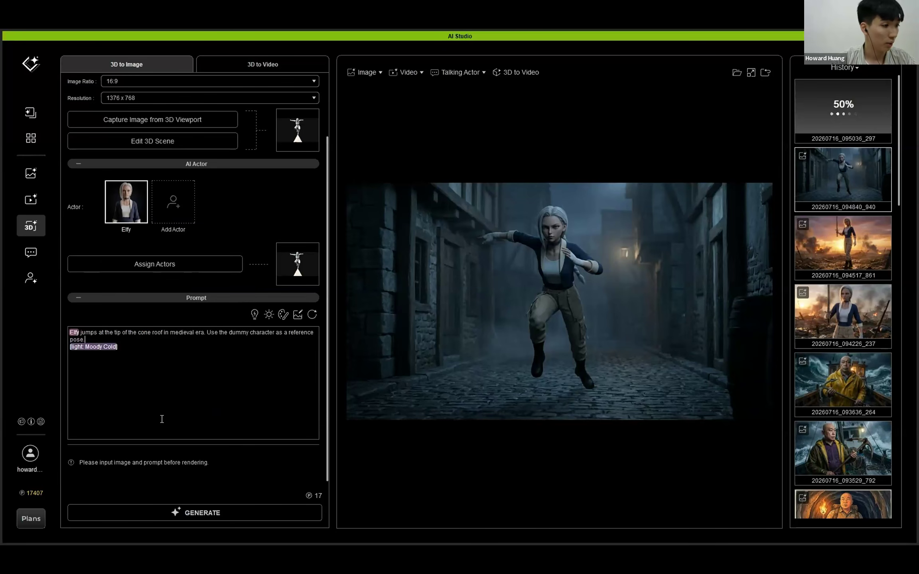
pyautogui.scroll(3, 162, 419)
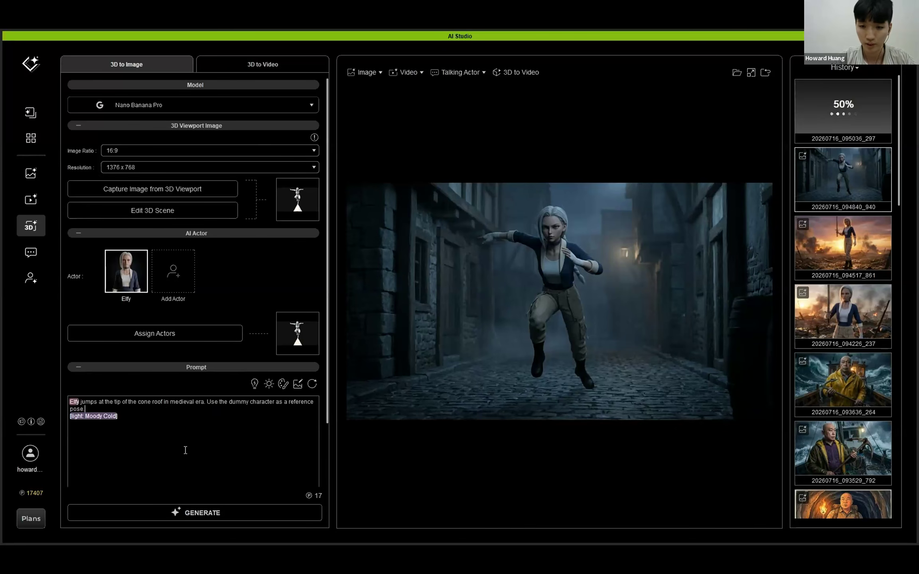
pyautogui.click(222, 512)
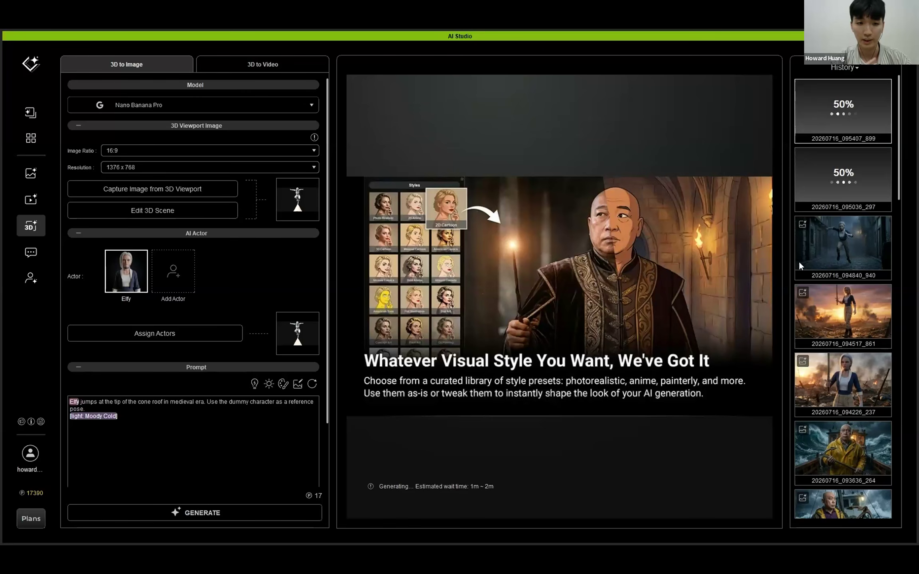
# - Review the earlier Elfy images in the history and compare the street running image with the new cone roof image
pyautogui.click(866, 393)
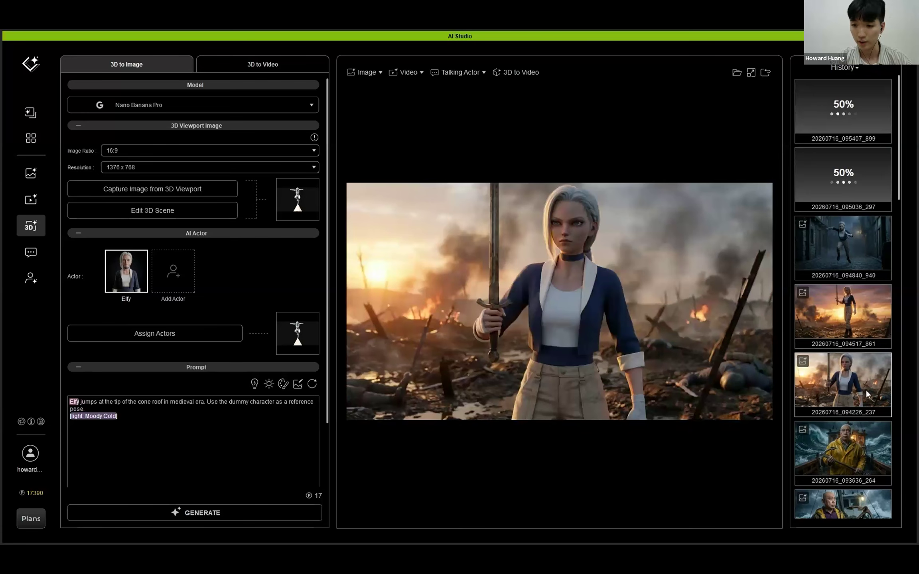
pyautogui.click(874, 333)
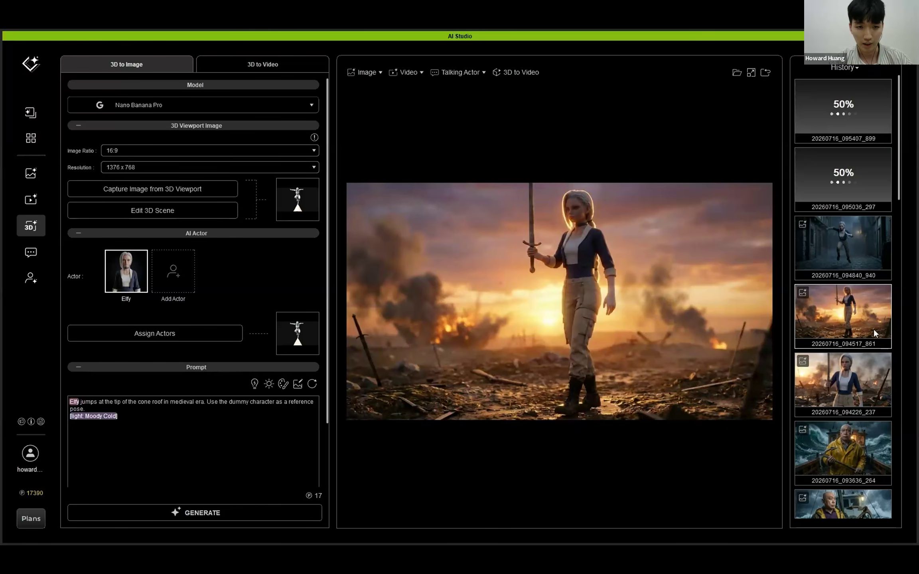
pyautogui.click(866, 188)
pyautogui.click(878, 261)
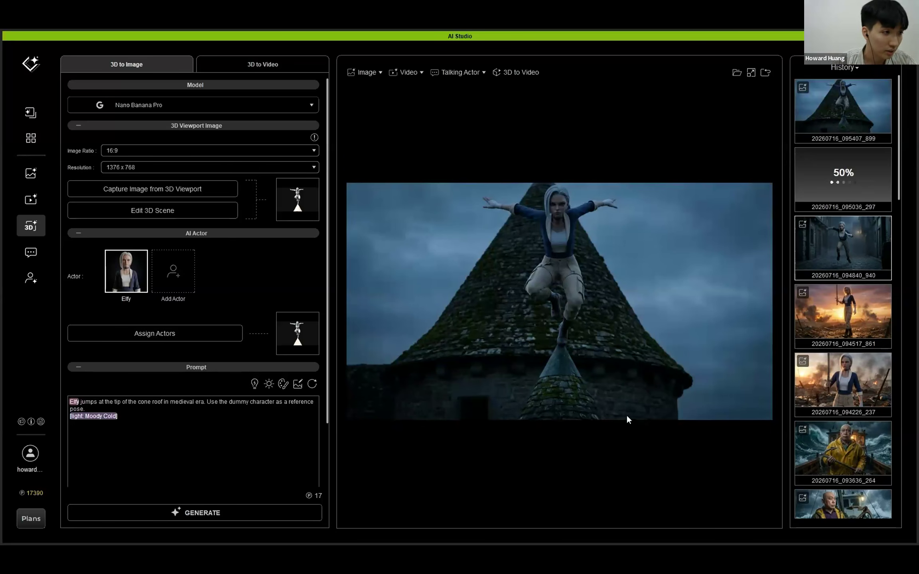
pyautogui.moveTo(307, 212)
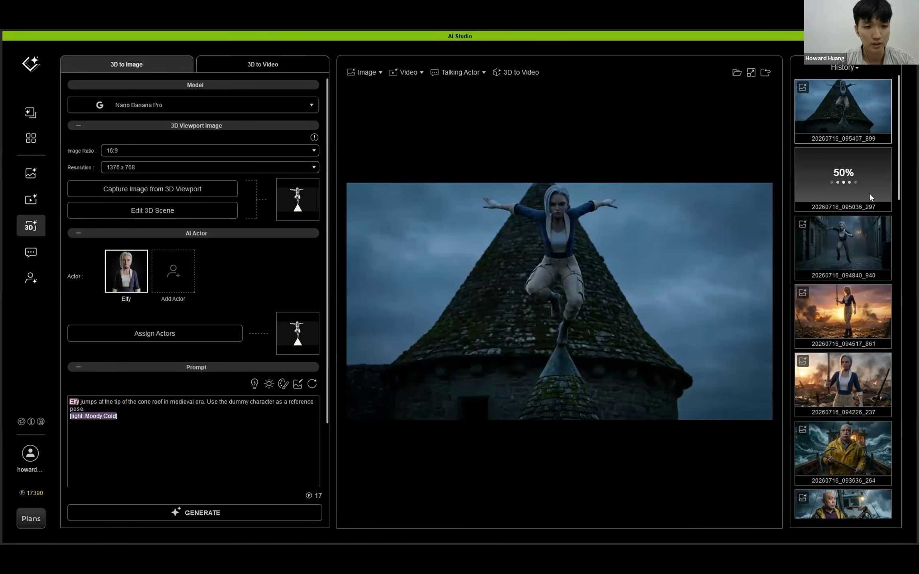
pyautogui.click(869, 251)
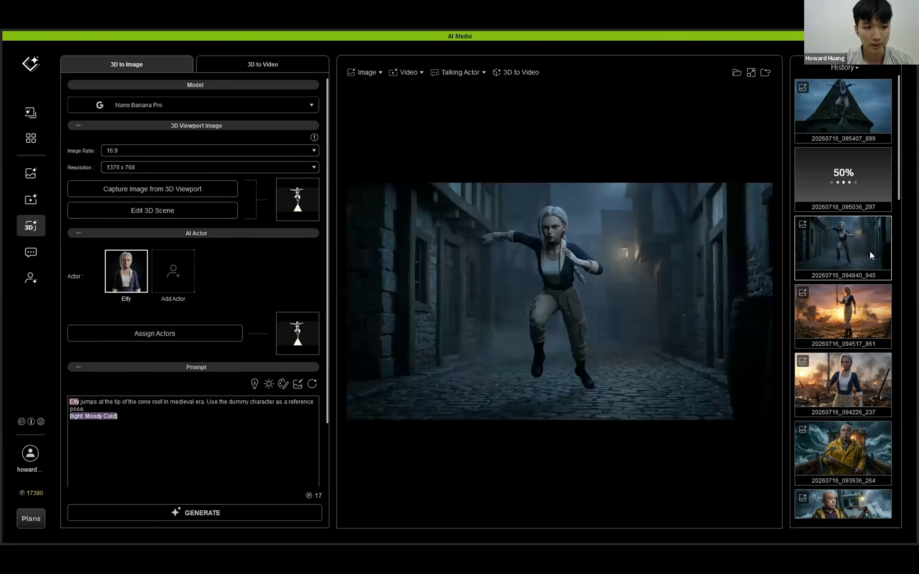
pyautogui.click(867, 102)
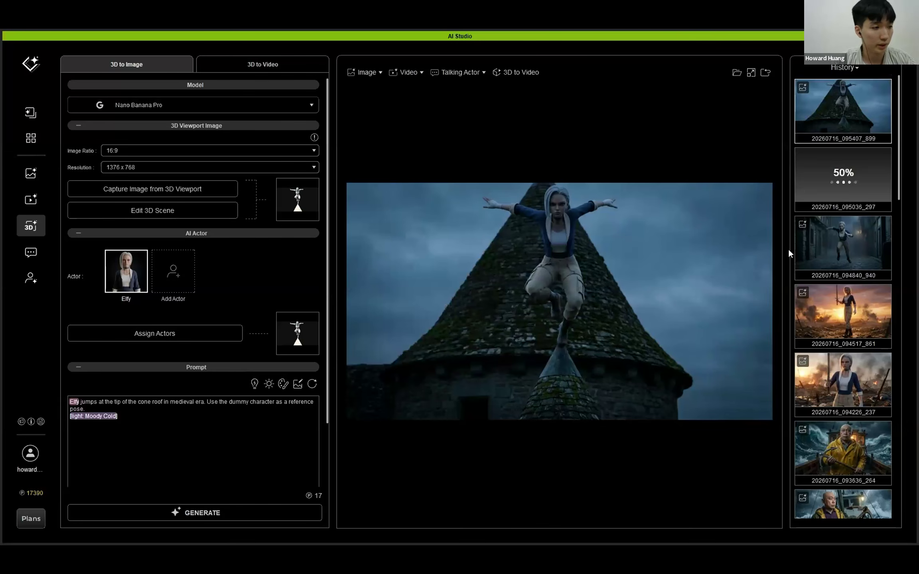
# - Switch to video creation and assign the street running image as the Start frame and the cone roof image as the End frame
pyautogui.click(32, 200)
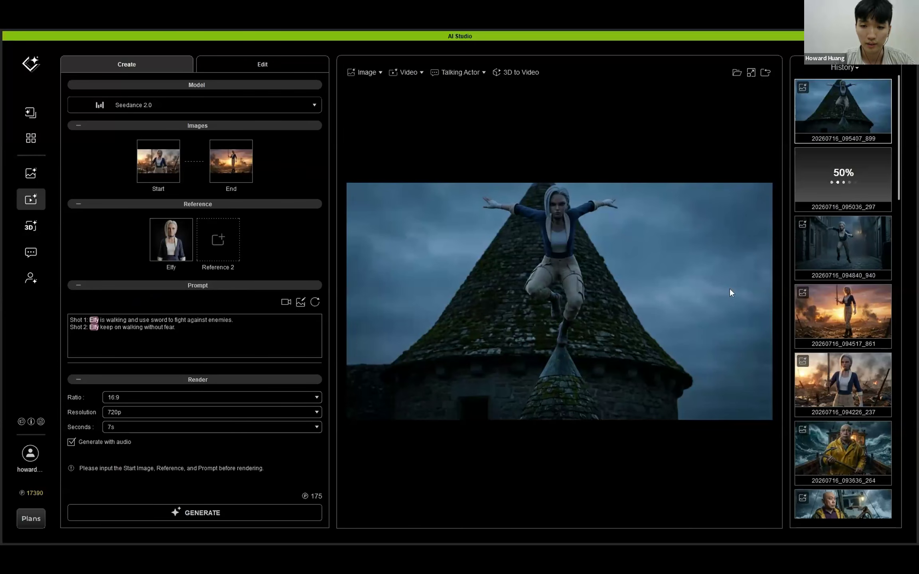
pyautogui.click(857, 229)
pyautogui.moveTo(851, 246); pyautogui.dragTo(851, 249)
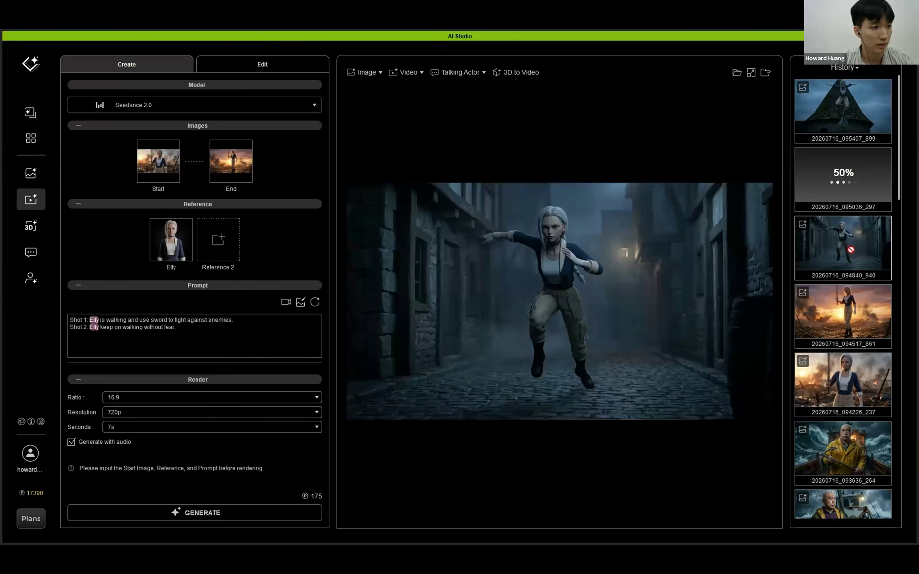
pyautogui.moveTo(176, 179)
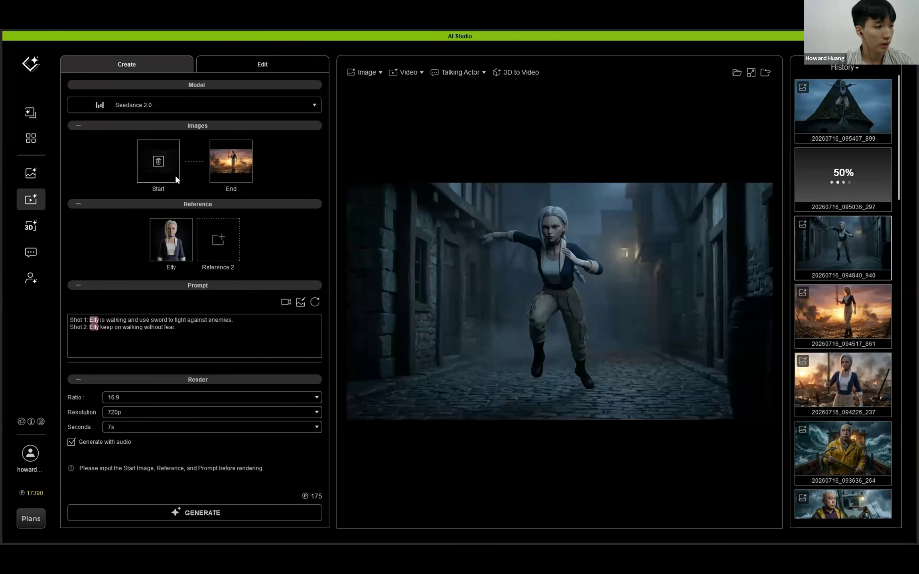
pyautogui.click(836, 114)
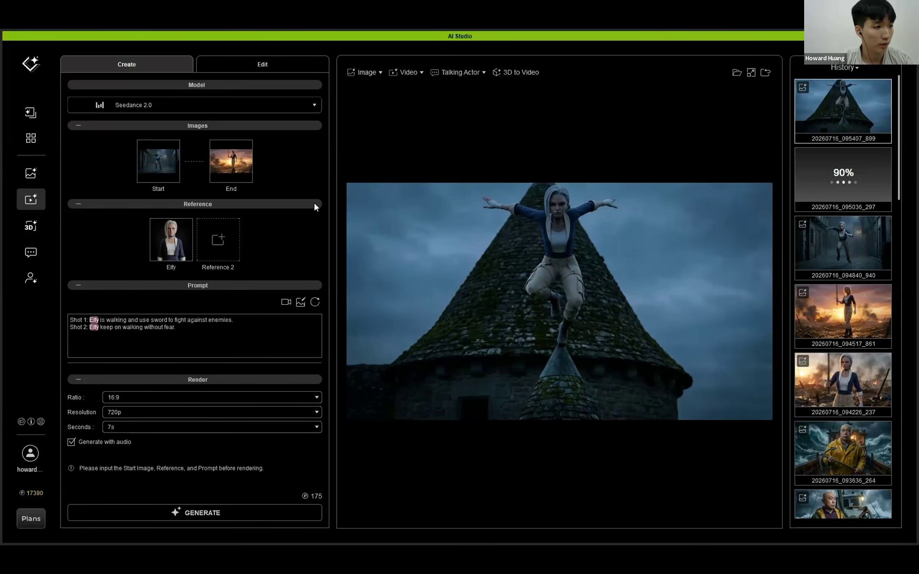
pyautogui.moveTo(314, 203); pyautogui.dragTo(238, 170)
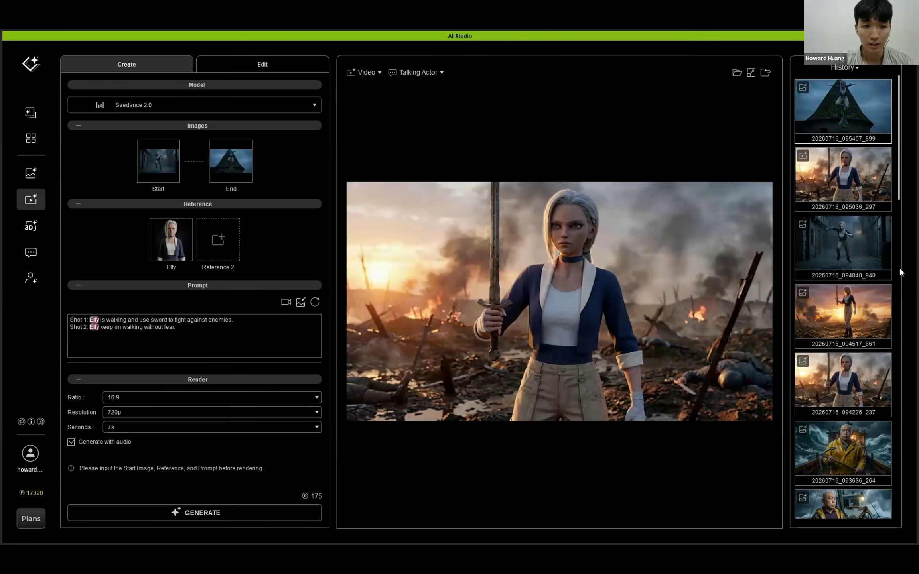
# - Play back the generated battlefield sword-fight video of Elfy and scrub through its opening seconds
pyautogui.click(878, 255)
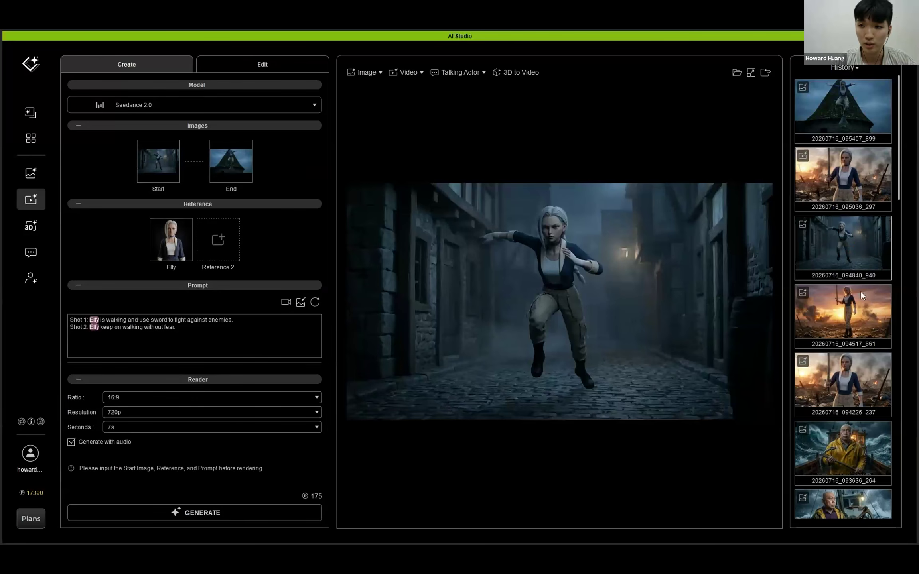
pyautogui.click(859, 185)
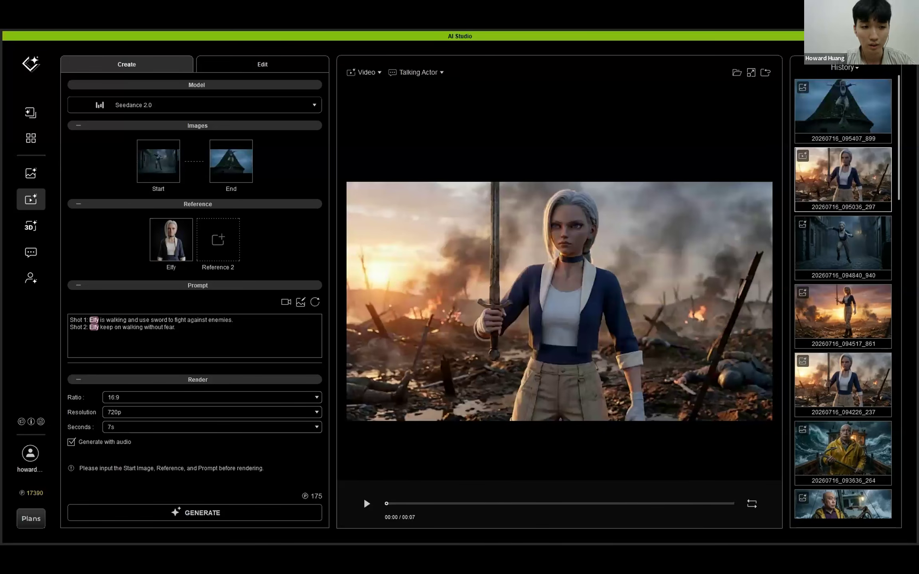
pyautogui.click(364, 500)
pyautogui.click(441, 504)
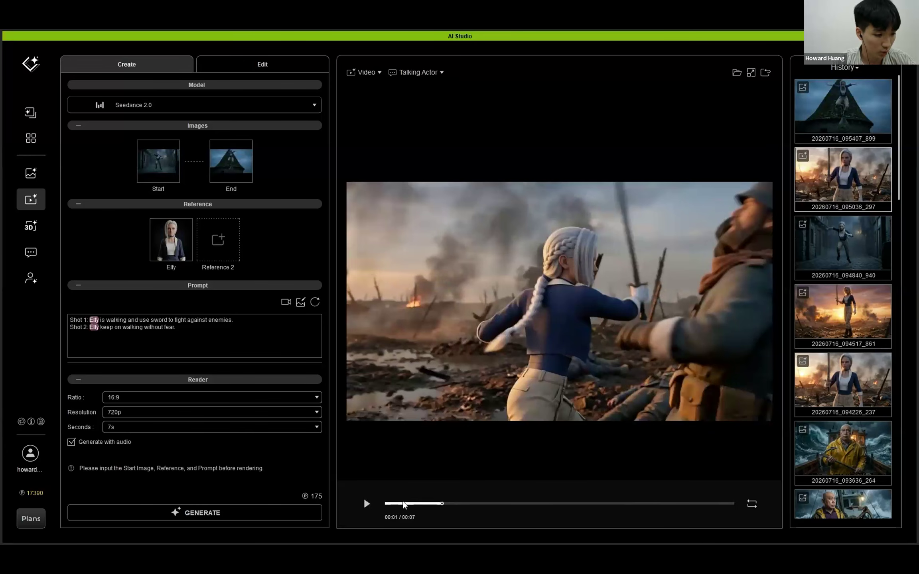
pyautogui.click(424, 504)
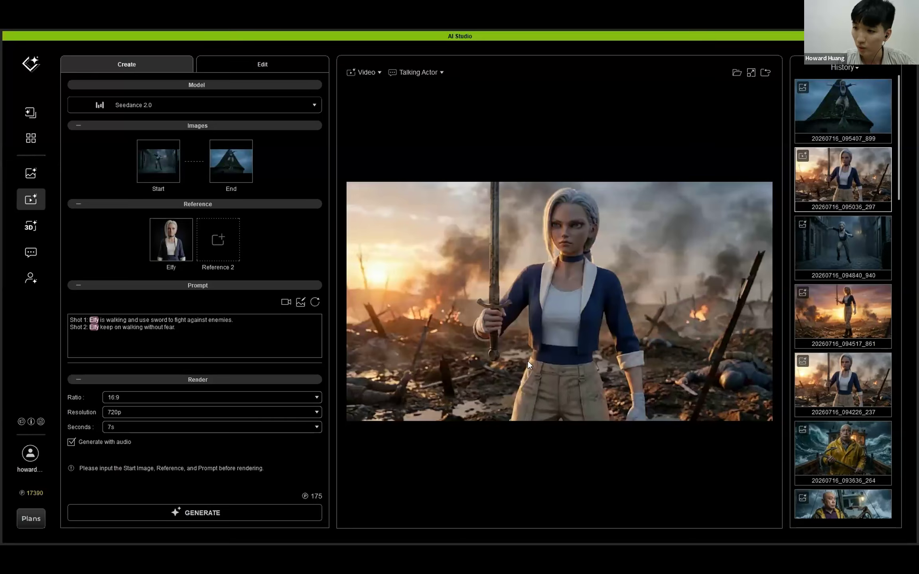
pyautogui.hotkey('alt', 'Tab')
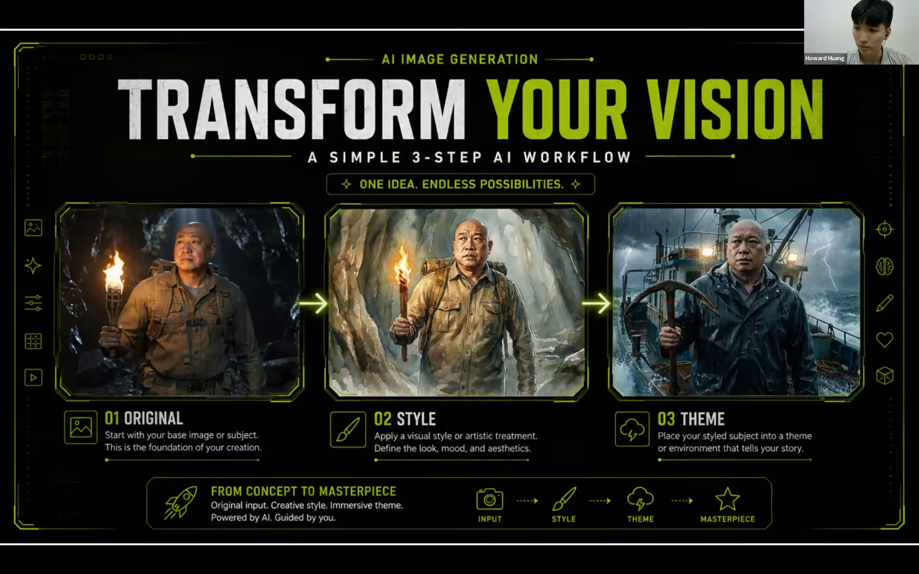
pyautogui.hotkey('alt', 'Tab')
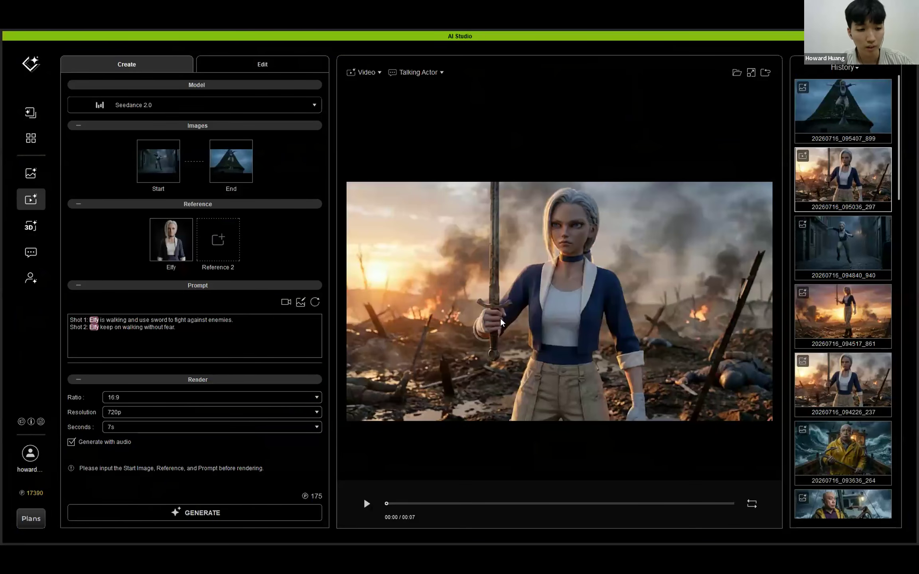
pyautogui.click(594, 317)
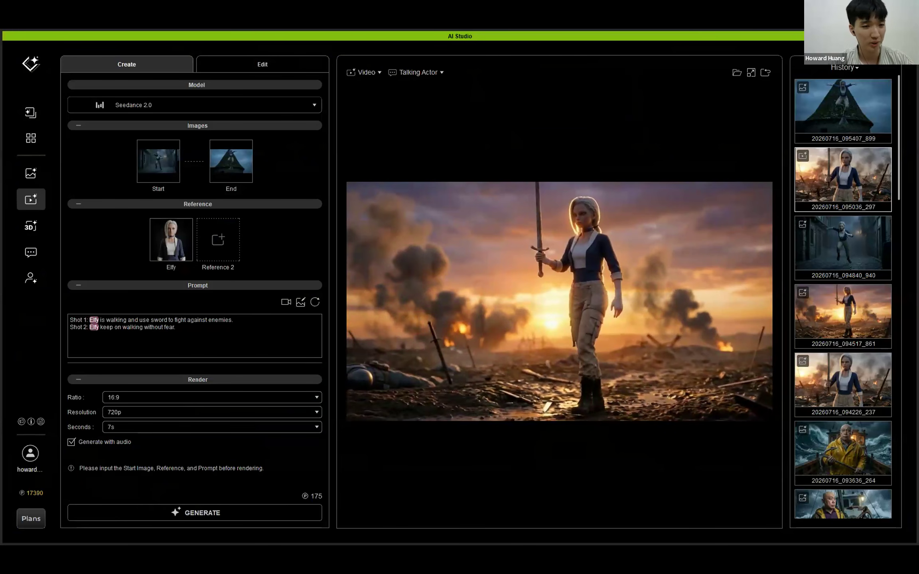
pyautogui.click(828, 252)
pyautogui.click(842, 189)
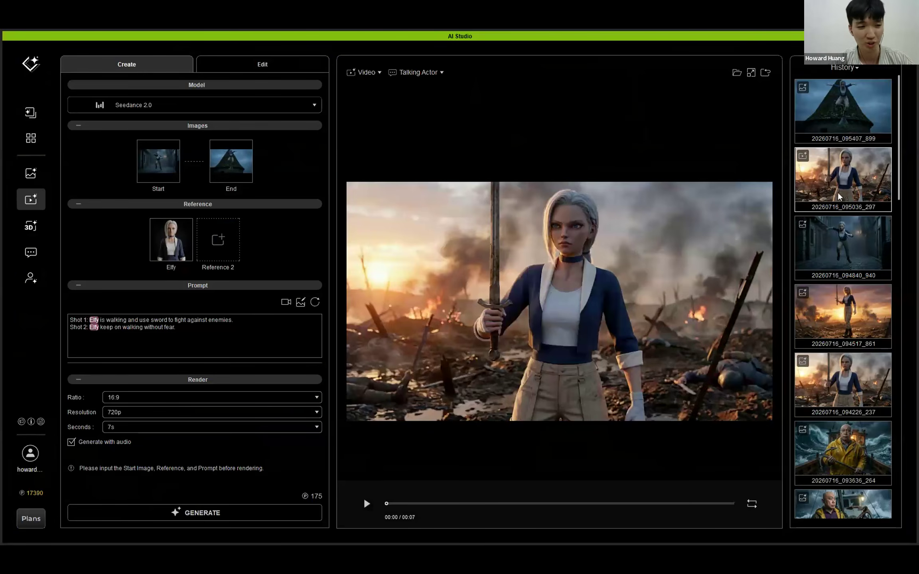
pyautogui.click(673, 250)
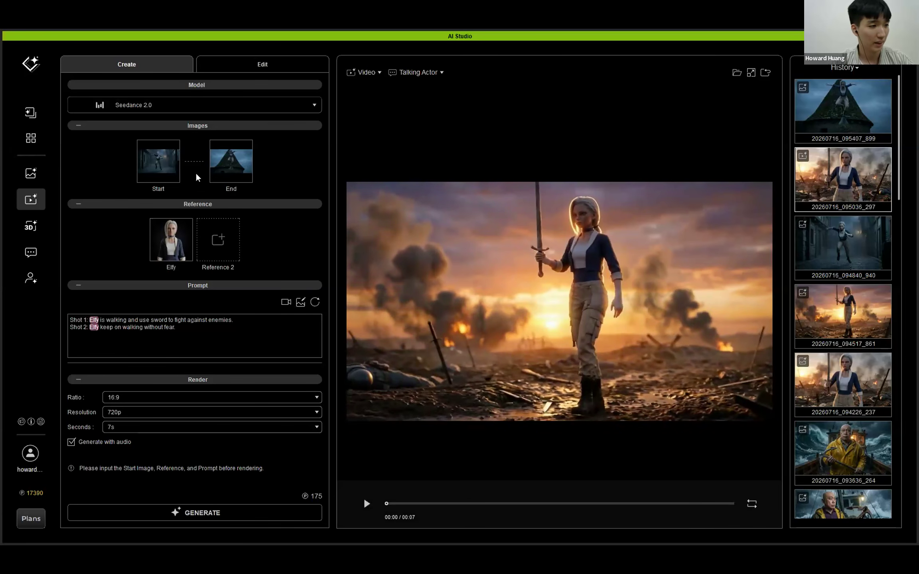
# - Replace the video prompt with "Elfy is running awhile, and then she jumps onto the rooftop."
pyautogui.hotkey('ctrl', 'a')
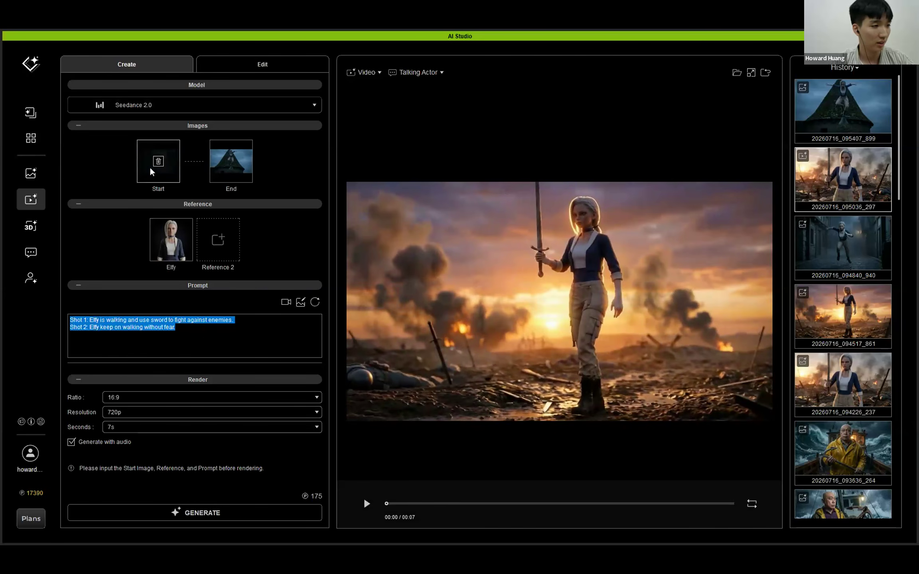
pyautogui.moveTo(163, 178)
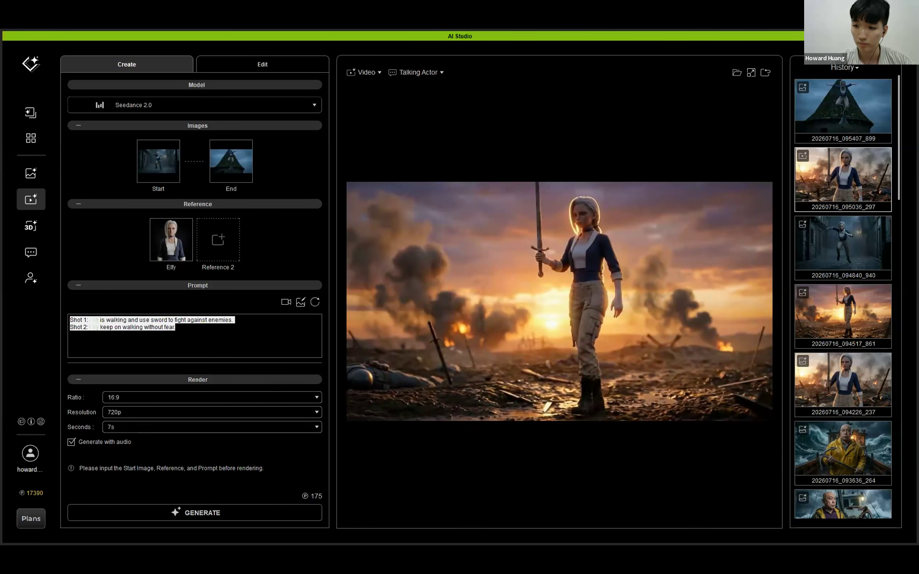
pyautogui.click(219, 337)
pyautogui.hotkey('ctrl', 'a')
pyautogui.write('Elfy is running awhile, and then she jumps onto the rooftop.')
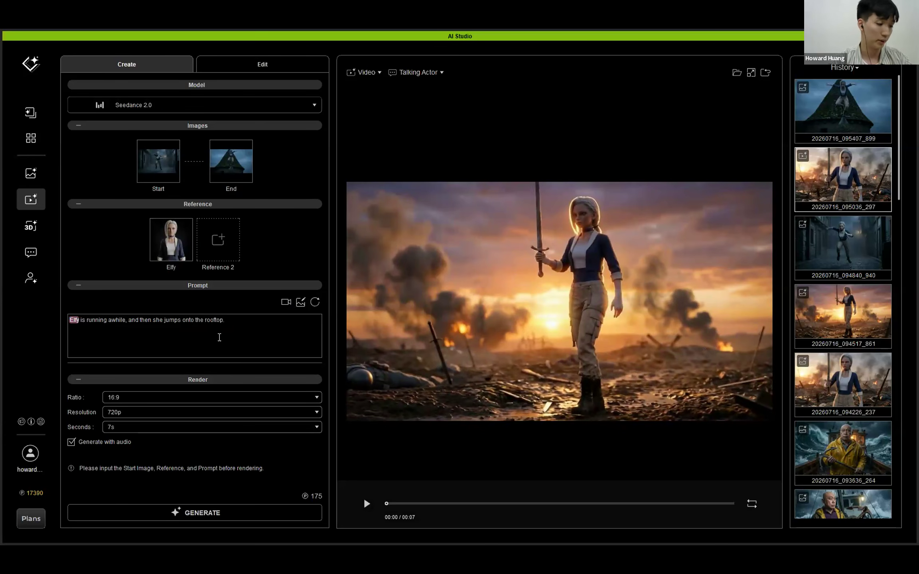
# - Set the video duration to 5s and generate the start-to-end frame video with Seedance 2.0
pyautogui.click(165, 426)
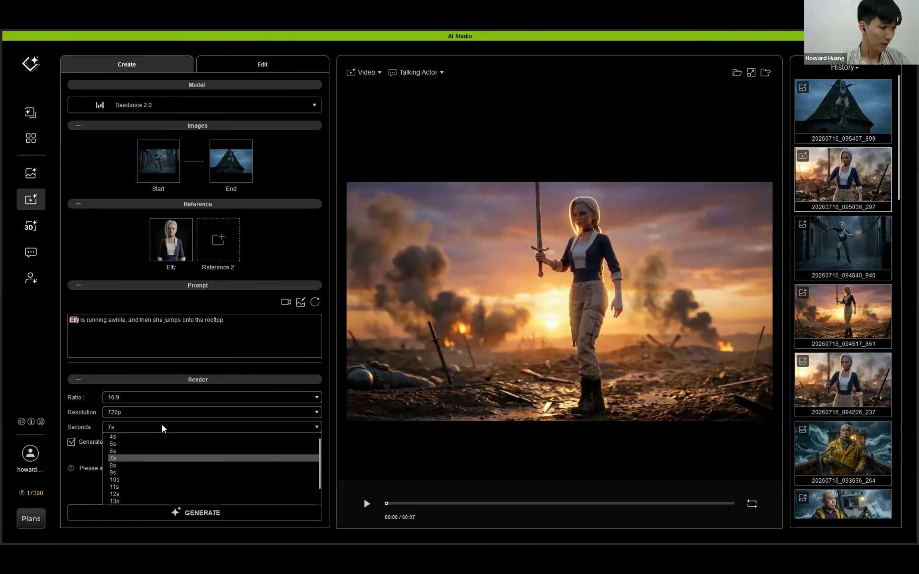
pyautogui.click(151, 450)
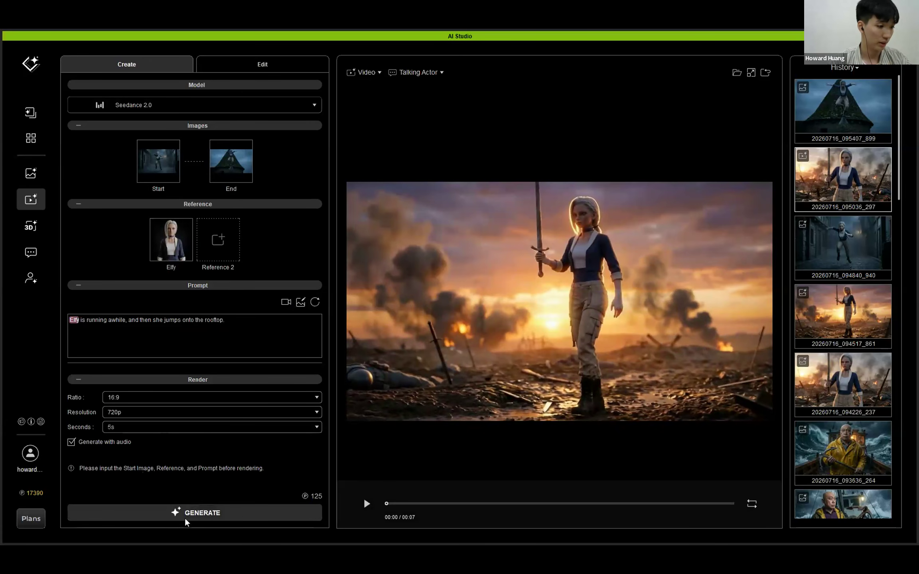
pyautogui.click(207, 519)
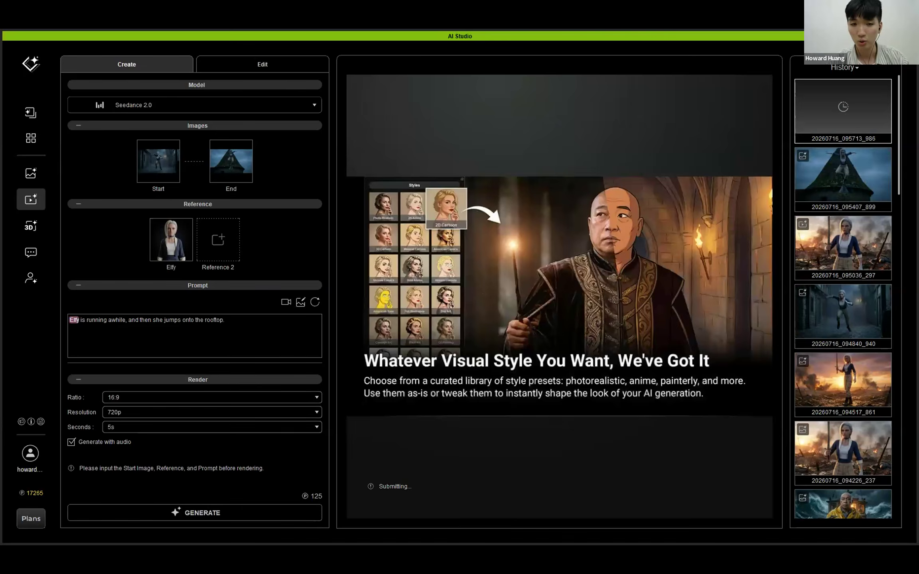
# - Switch to the slide presentation and show the "Dummy + Poses for Video Gen" slide
pyautogui.hotkey('alt', 'Tab')
pyautogui.press('Right')
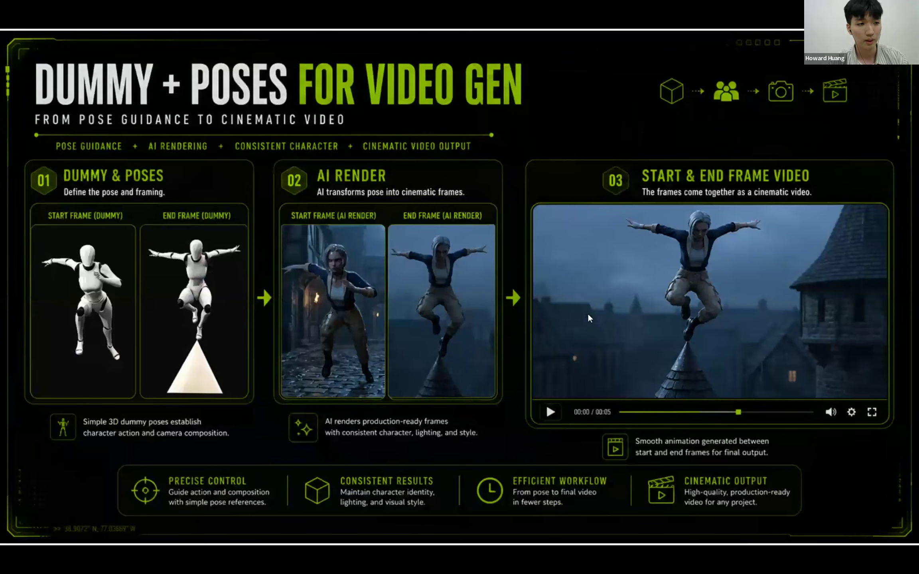
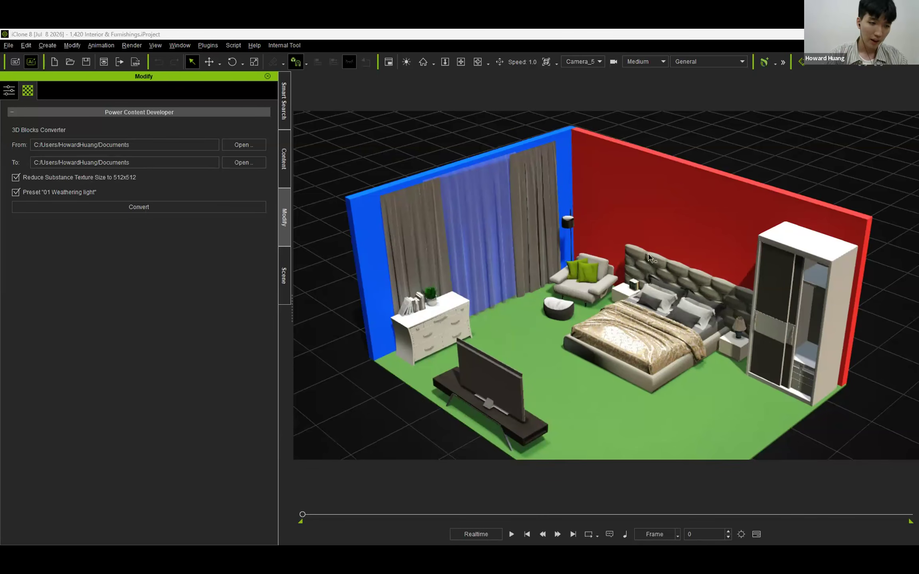
# - In iClone, widen the "jump" Smart Search to all content types and view the matching packs
pyautogui.click(286, 160)
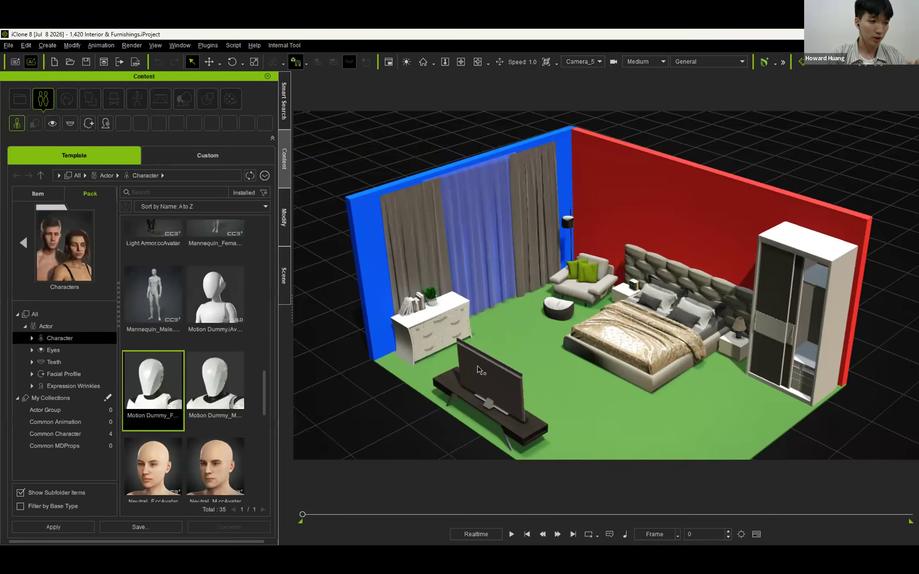
pyautogui.click(284, 100)
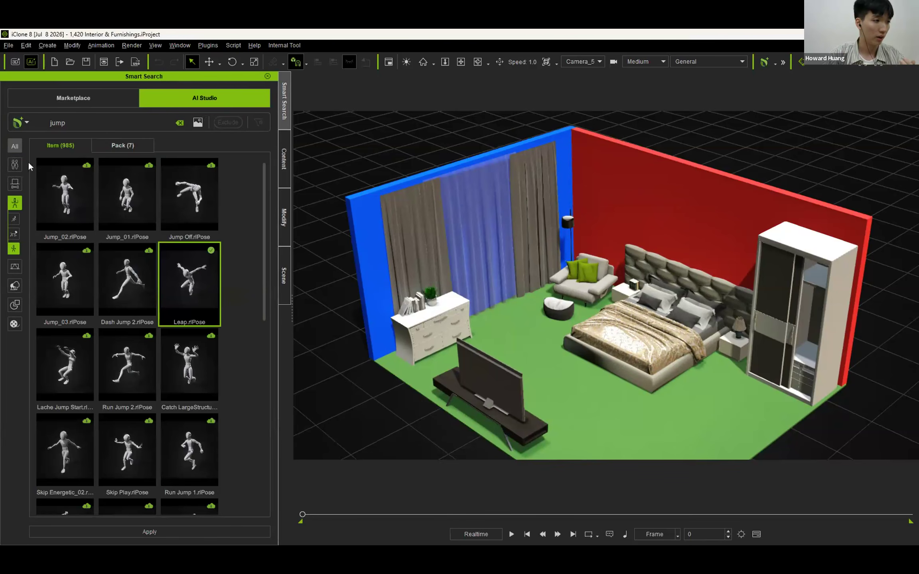
pyautogui.click(14, 146)
pyautogui.click(120, 145)
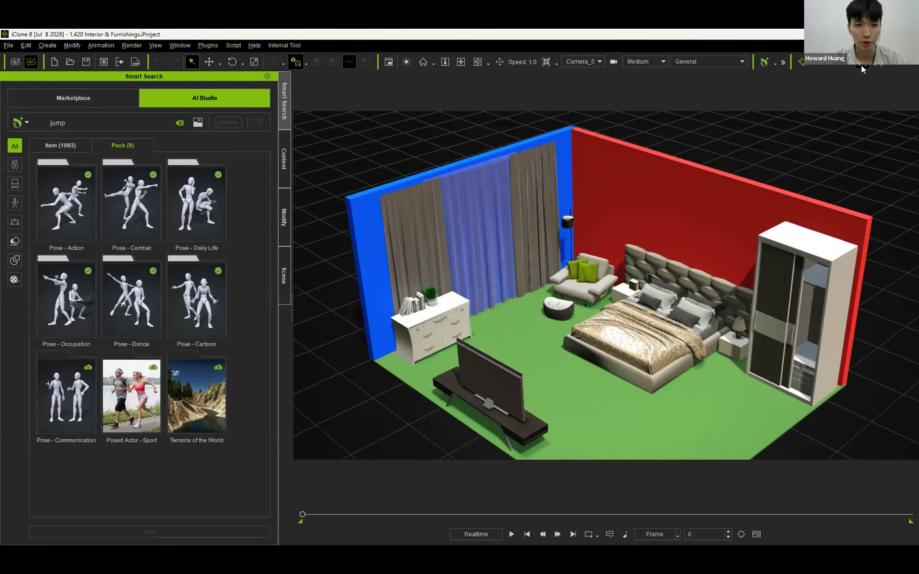
# - Bring the furnished bedroom scene into AI Studio's 3D to Image mode, synchronizing the render size with its requirements
pyautogui.click(861, 66)
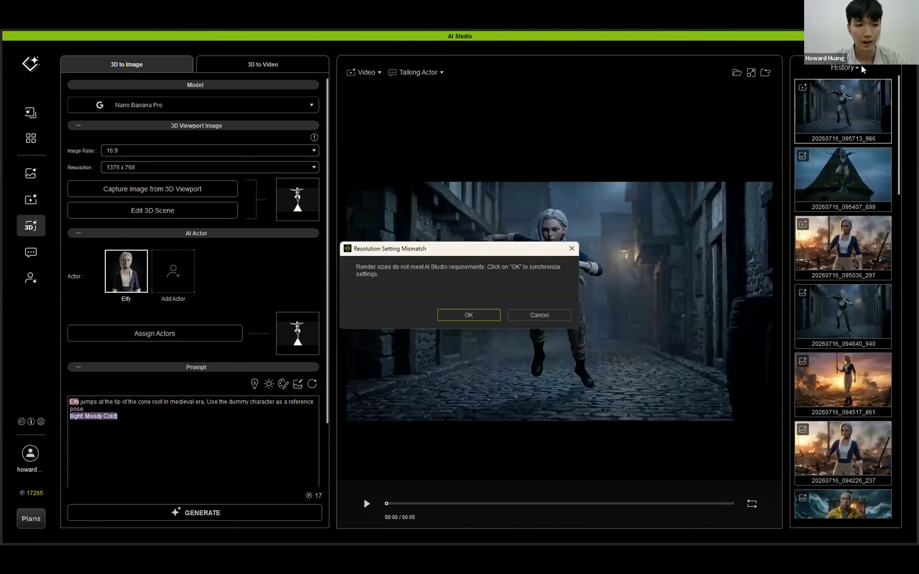
pyautogui.click(455, 315)
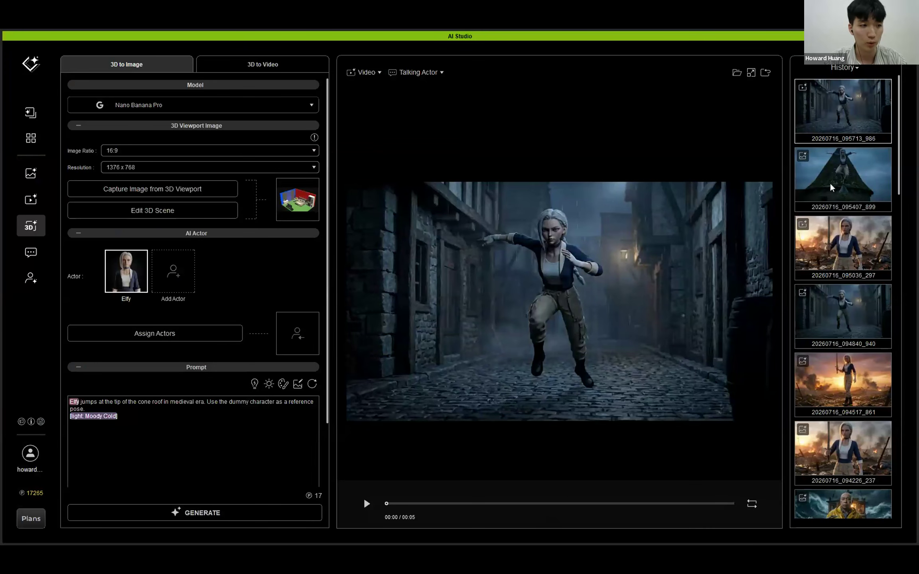
# - Play the generated rooftop jump video and compare it with the street running and cone roof source images
pyautogui.click(854, 114)
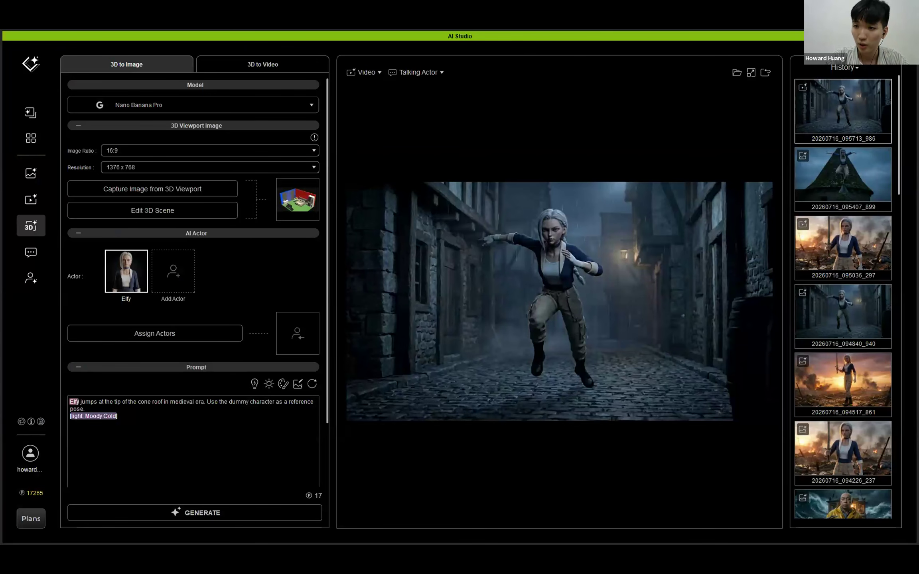
pyautogui.moveTo(544, 249)
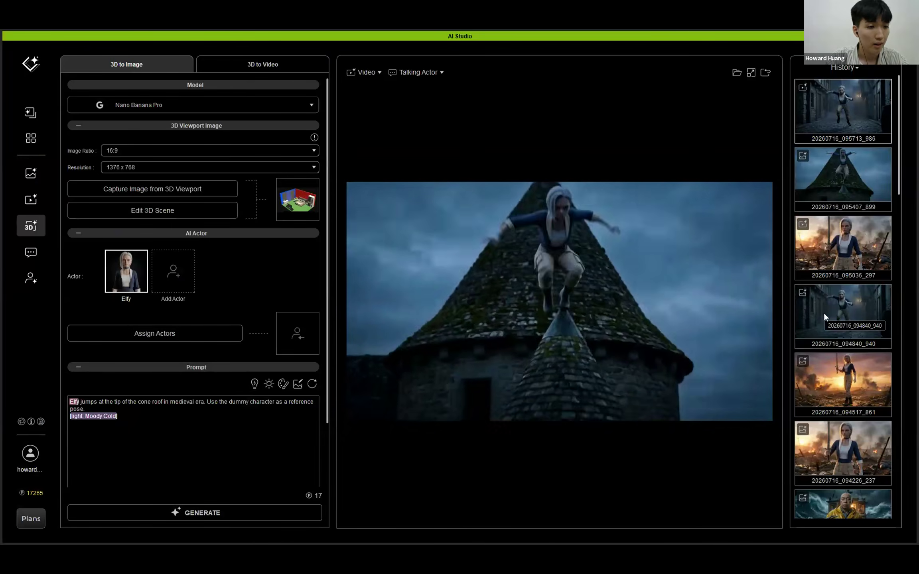
pyautogui.moveTo(363, 497)
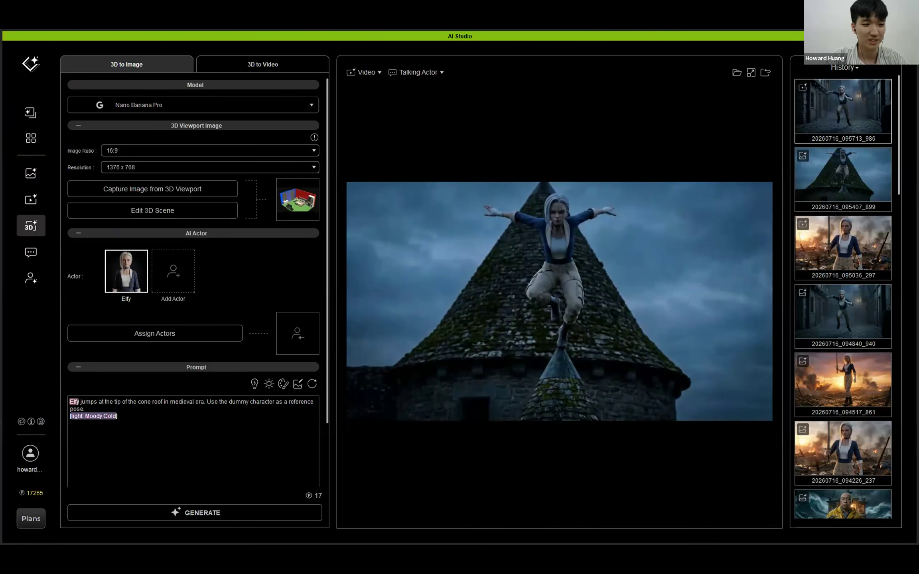
pyautogui.click(633, 297)
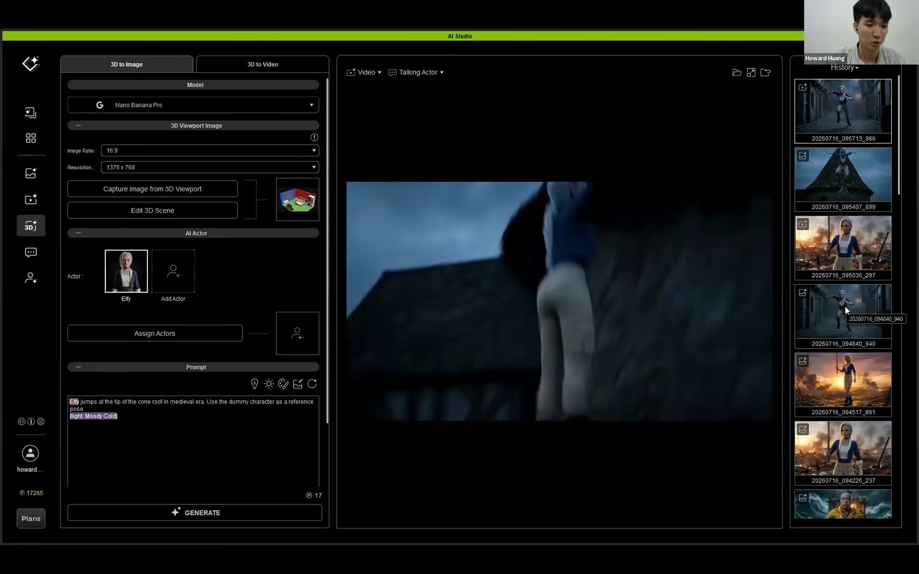
pyautogui.click(839, 307)
pyautogui.click(846, 188)
pyautogui.click(846, 102)
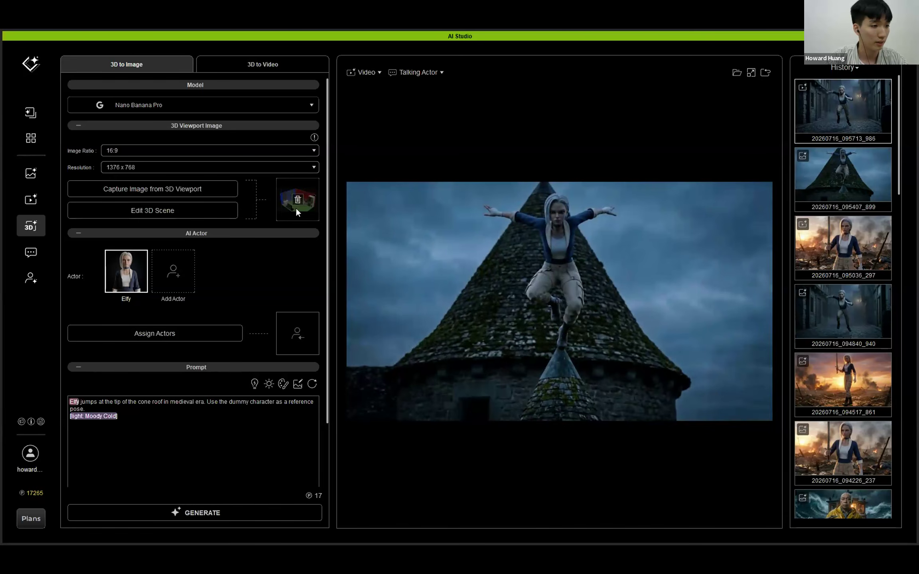
# - Remove the Elfy actor from the 3D to Image setup and clear the old rooftop jump prompt
pyautogui.moveTo(298, 207)
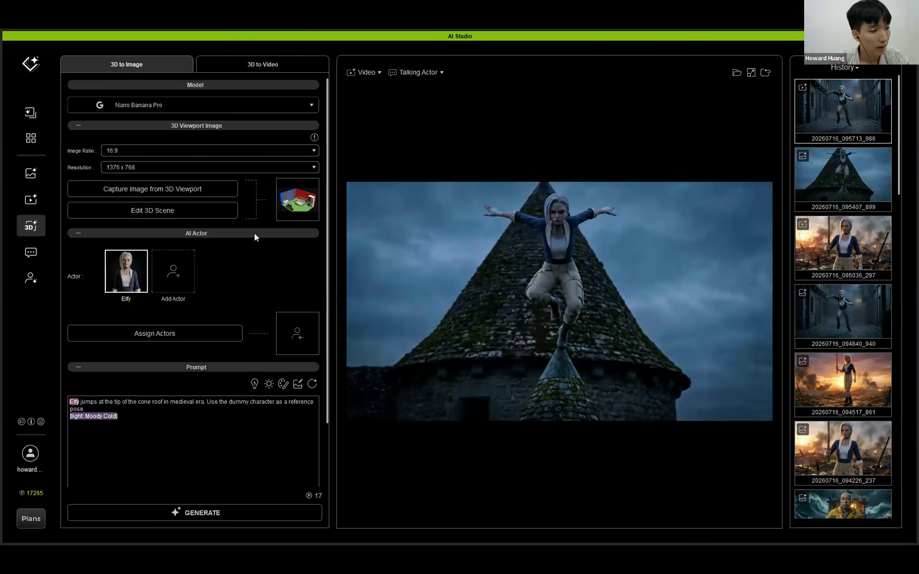
pyautogui.click(138, 279)
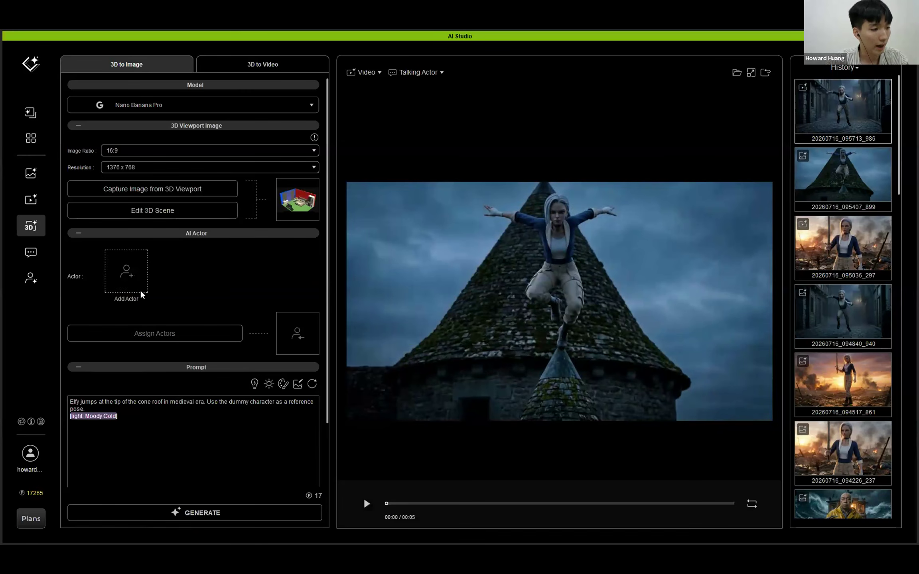
pyautogui.hotkey('ctrl', 'a')
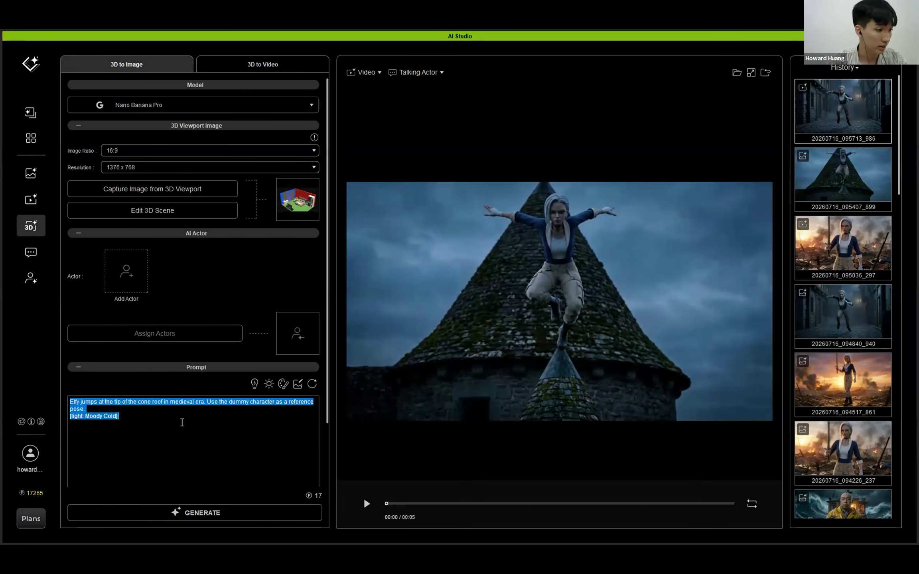
pyautogui.press('BackSpace')
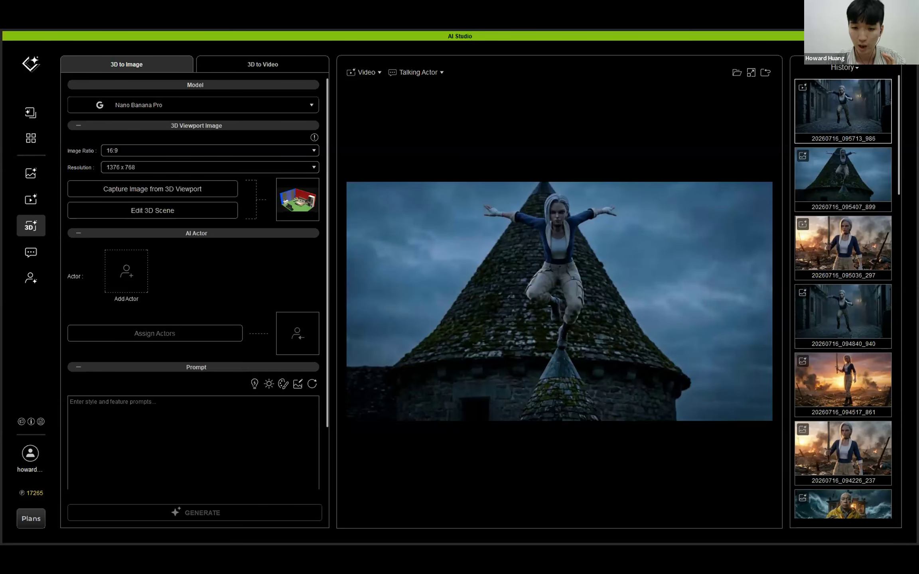
# - Paste the modern master bedroom prompt with the Soft Light and Photo Realistic tags, enlarge the prompt box, and generate the image
pyautogui.click(238, 431)
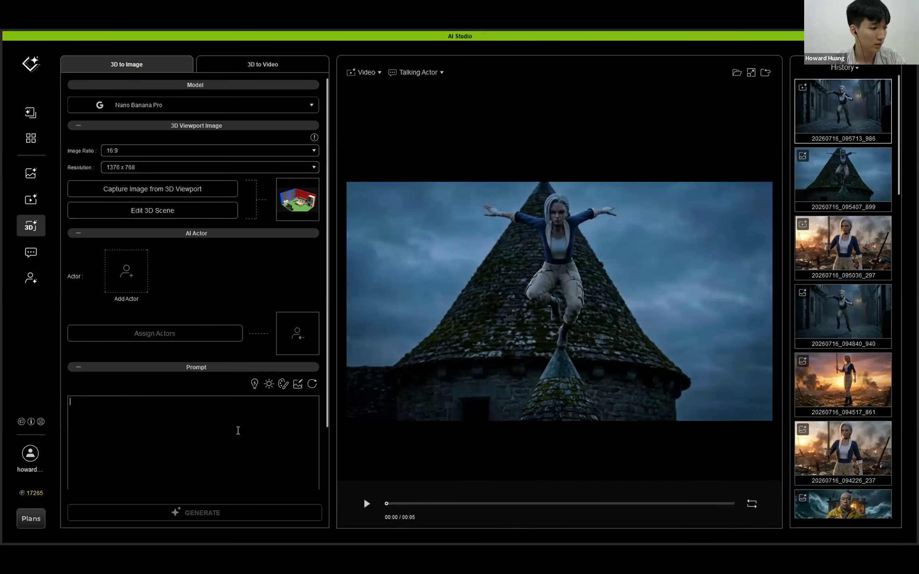
pyautogui.hotkey('ctrl', 'v')
pyautogui.click(269, 384)
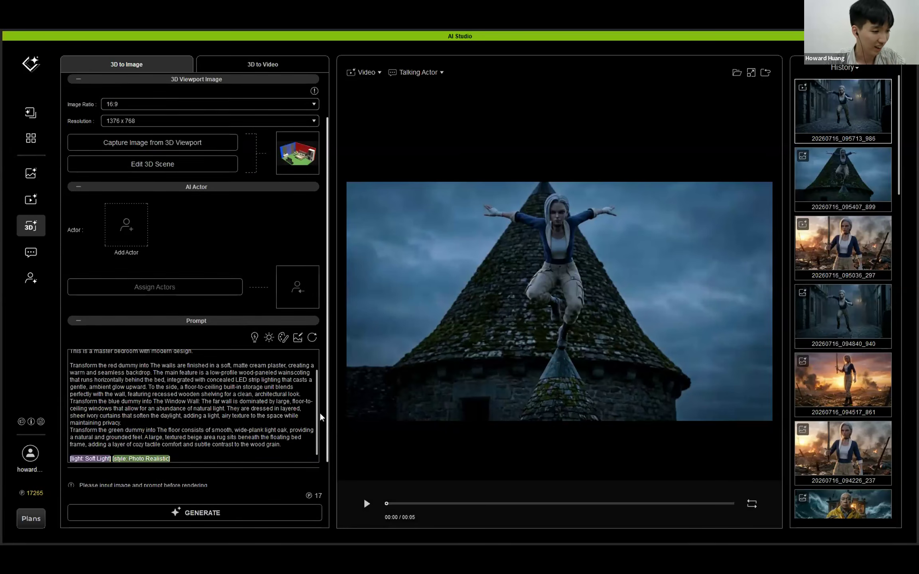
pyautogui.moveTo(322, 403); pyautogui.dragTo(319, 344)
pyautogui.click(249, 349)
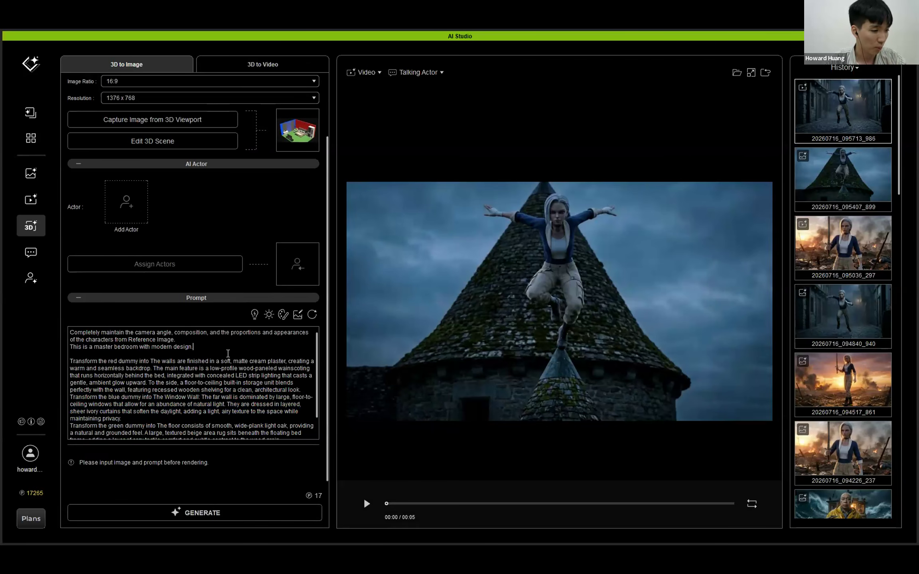
pyautogui.scroll(-1, 227, 354)
pyautogui.moveTo(213, 447); pyautogui.dragTo(213, 475)
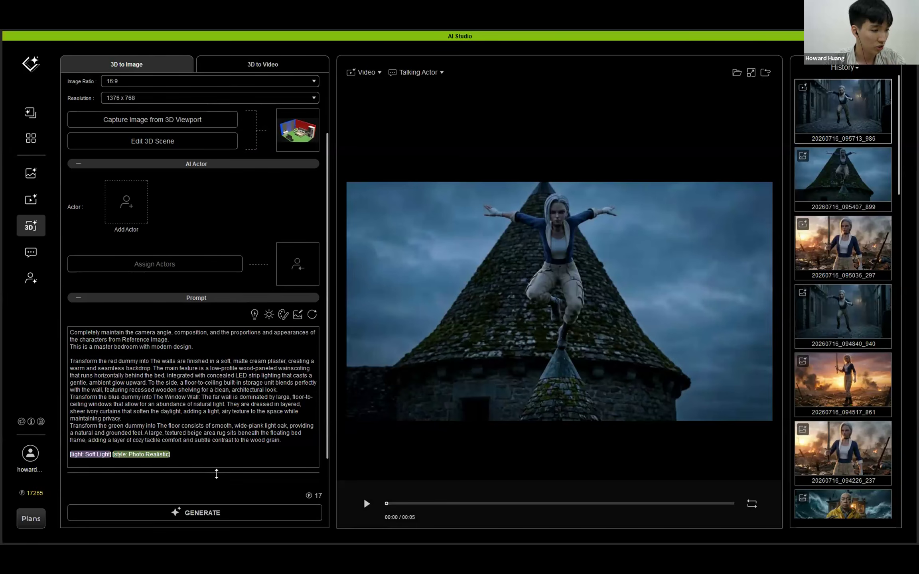
pyautogui.click(212, 517)
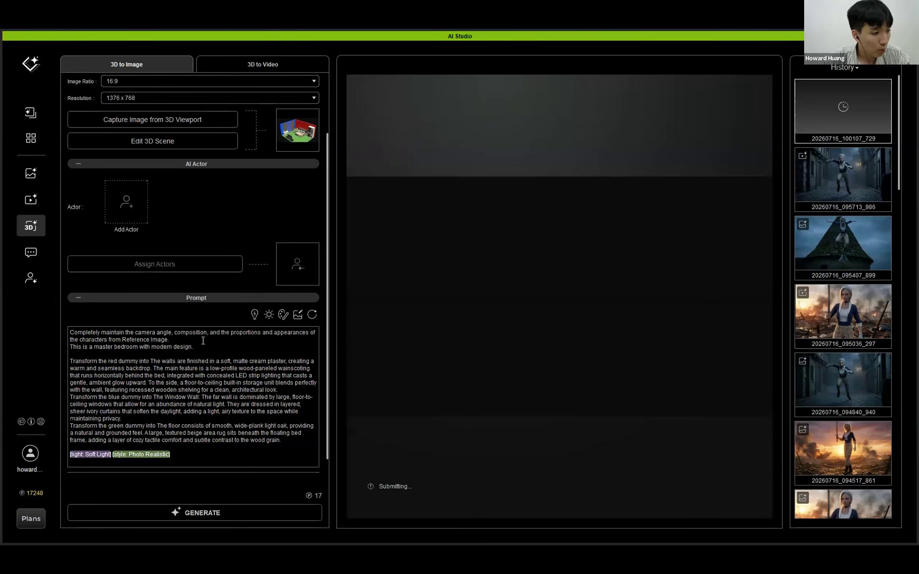
# - Review the prompt's camera and composition instructions, the master bedroom description and the dummy transformation paragraphs
pyautogui.moveTo(208, 343); pyautogui.dragTo(68, 333)
pyautogui.tripleClick(70, 333)
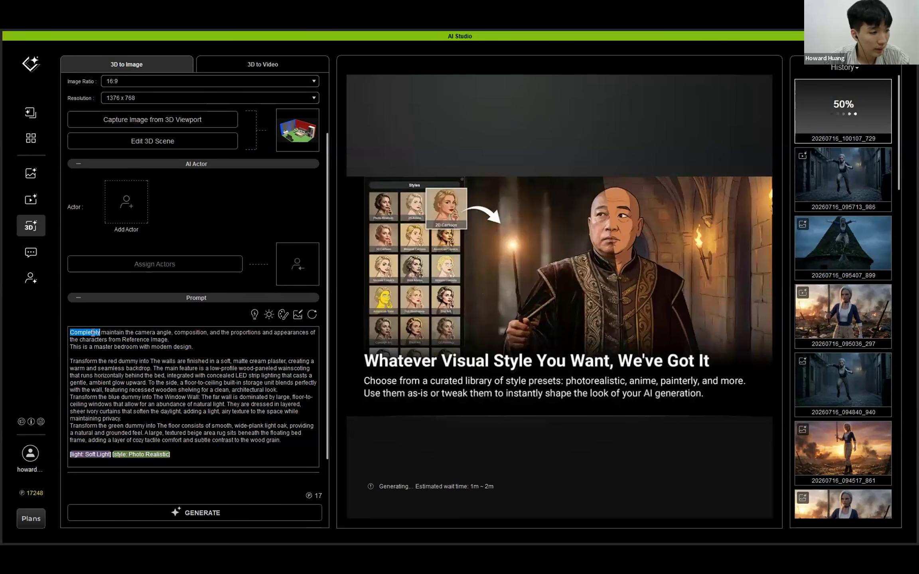
pyautogui.click(204, 349)
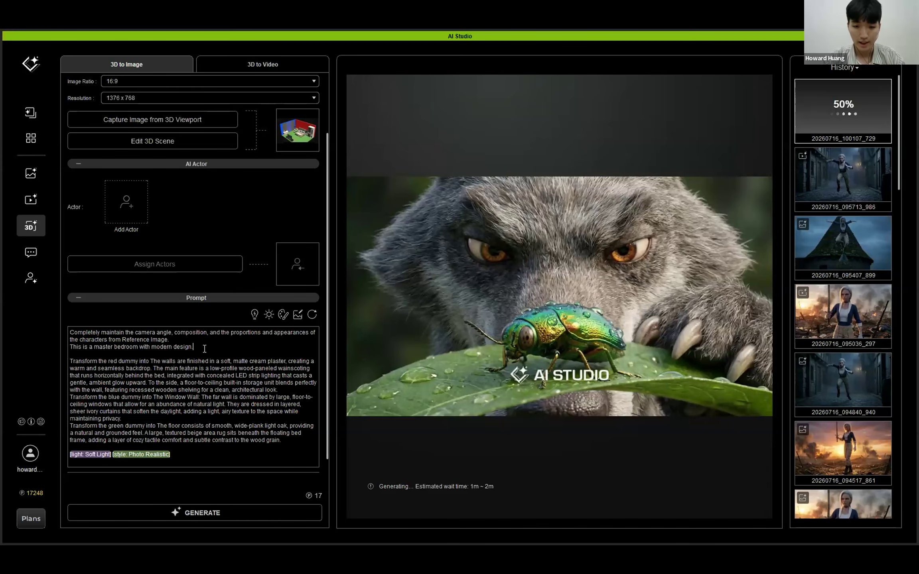
pyautogui.moveTo(284, 439); pyautogui.dragTo(53, 361)
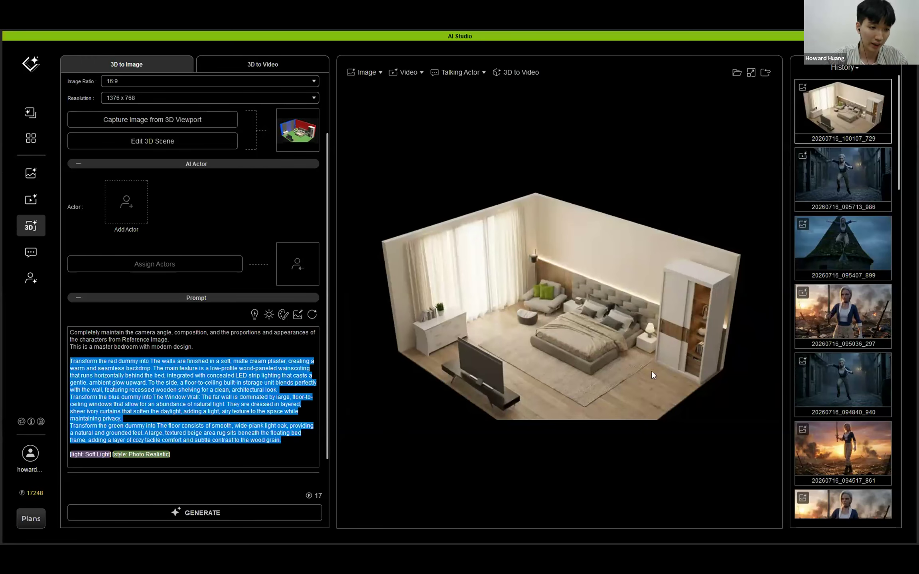
pyautogui.click(287, 395)
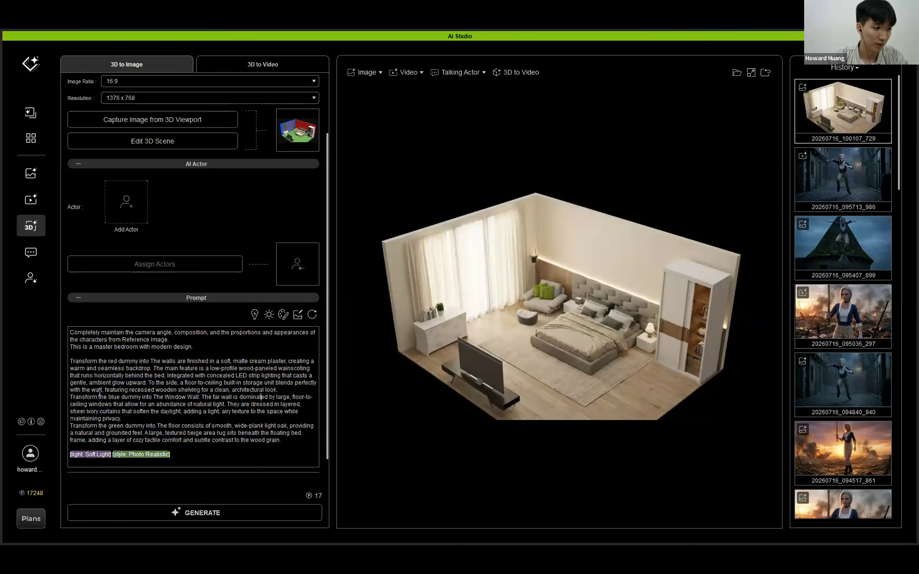
# - Compare the prompt's red, blue and green dummy descriptions with the reference and generated bedroom images, and check the light and style tags
pyautogui.moveTo(70, 361); pyautogui.dragTo(288, 362)
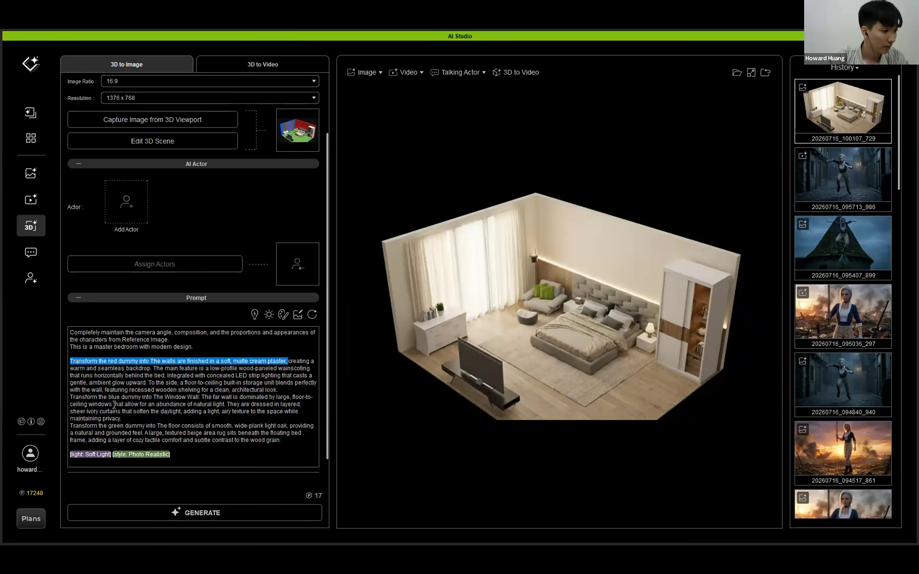
pyautogui.moveTo(71, 398); pyautogui.dragTo(169, 398)
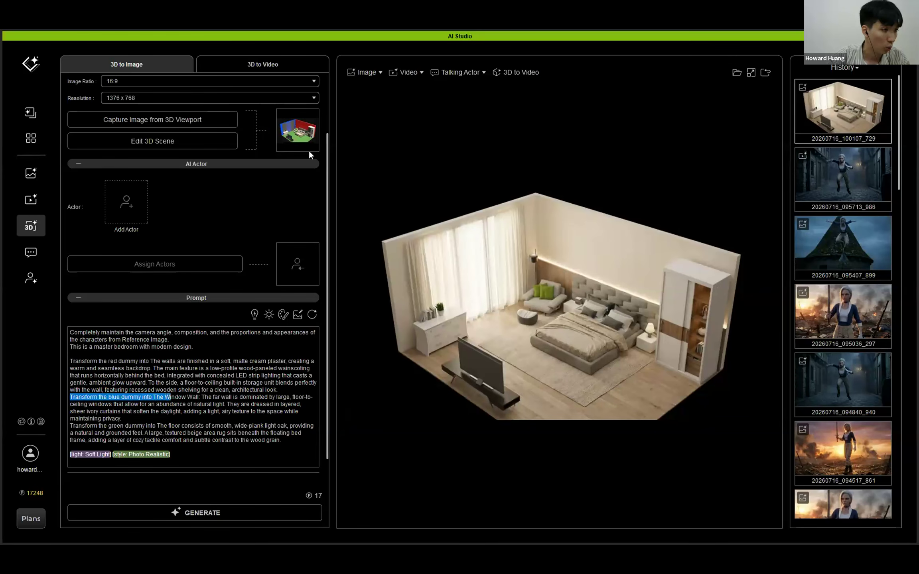
pyautogui.moveTo(313, 142)
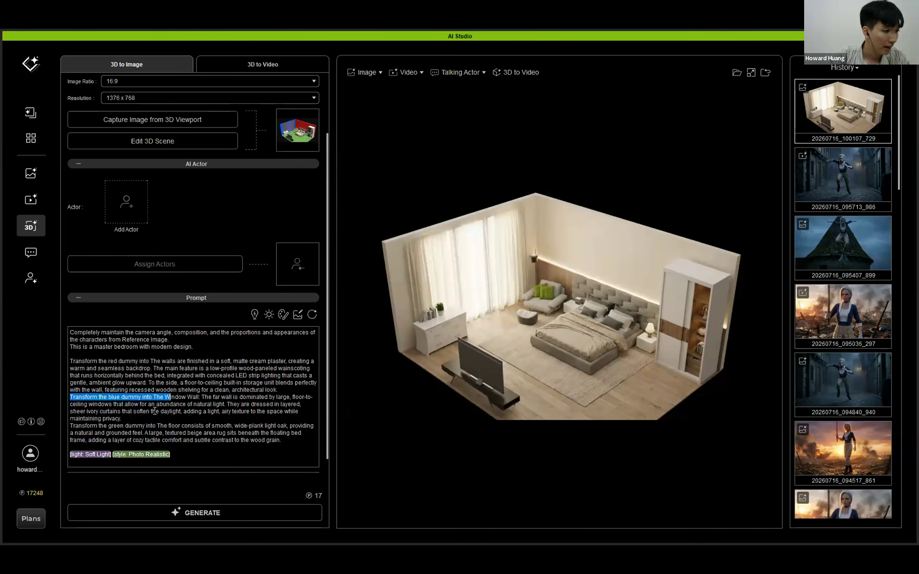
pyautogui.moveTo(71, 426); pyautogui.dragTo(289, 426)
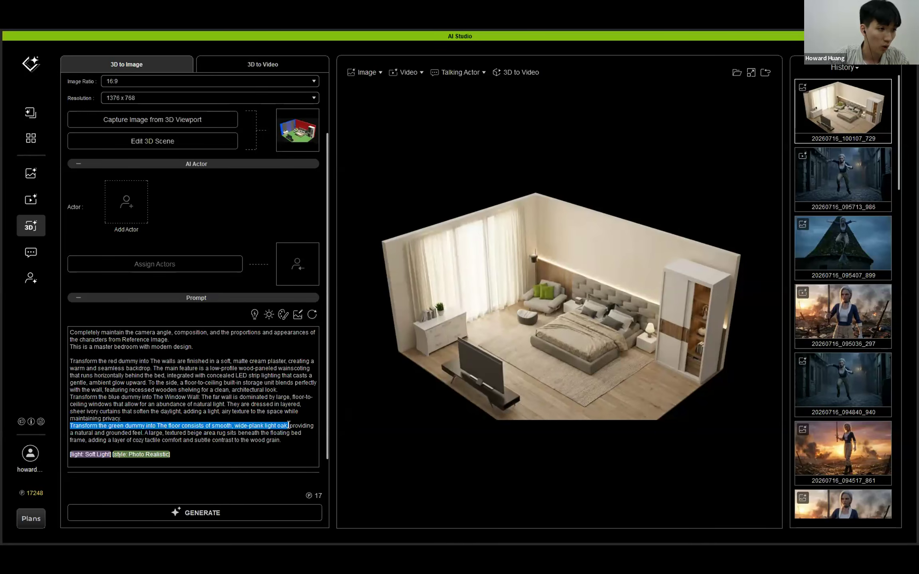
pyautogui.moveTo(311, 139)
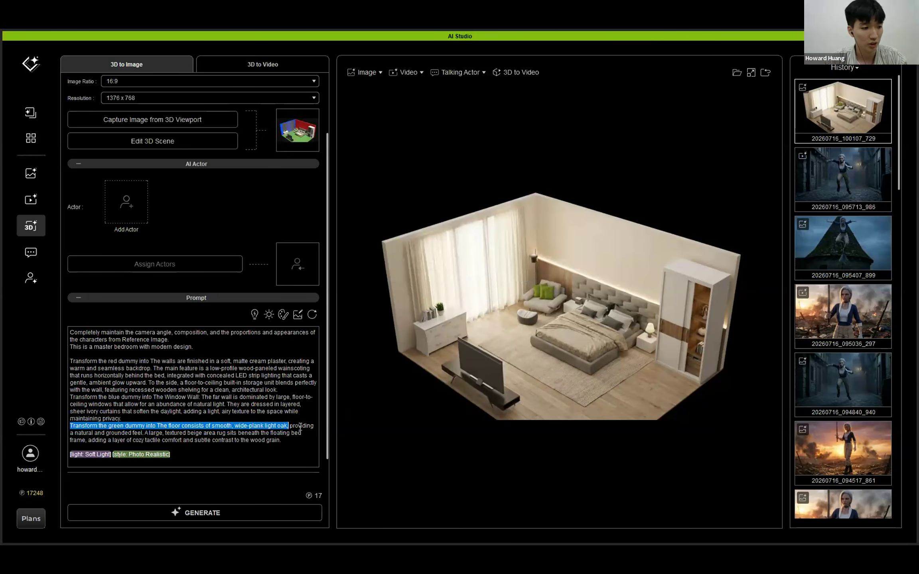
pyautogui.moveTo(291, 444); pyautogui.dragTo(47, 363)
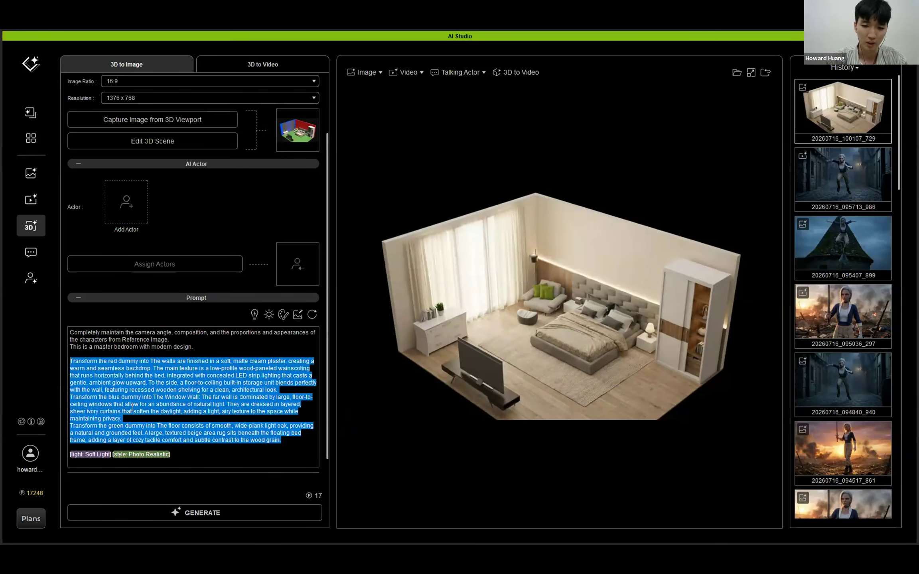
pyautogui.click(190, 454)
pyautogui.moveTo(102, 460); pyautogui.dragTo(57, 455)
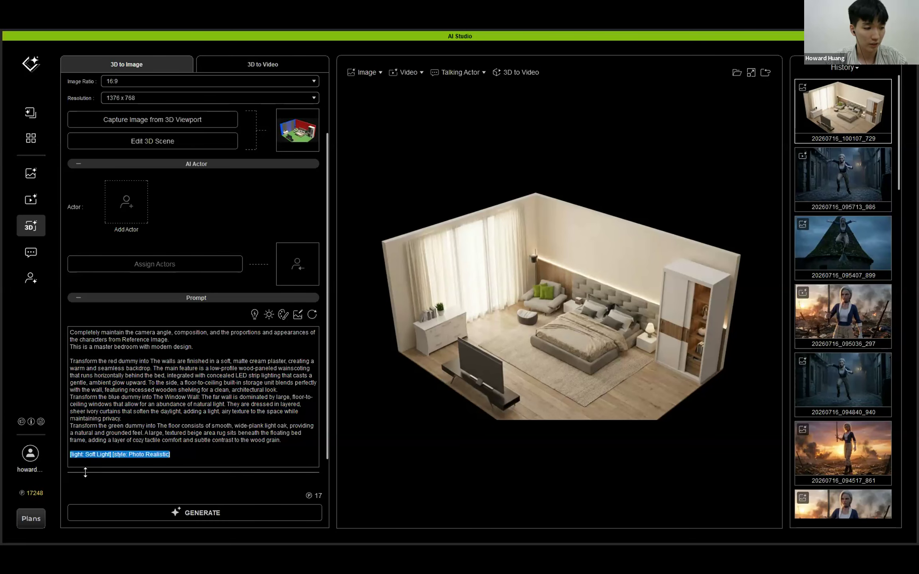
pyautogui.click(189, 458)
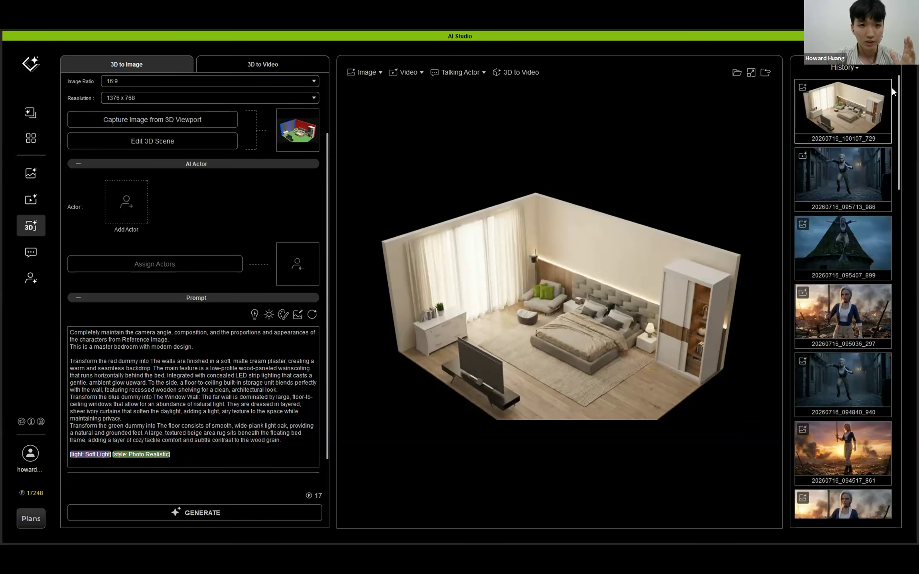
# - In iClone, clear the "jump" search, filter Smart Search to furniture props, and browse the HQ Modern Studio Apartment pack
pyautogui.hotkey('alt', 'Tab')
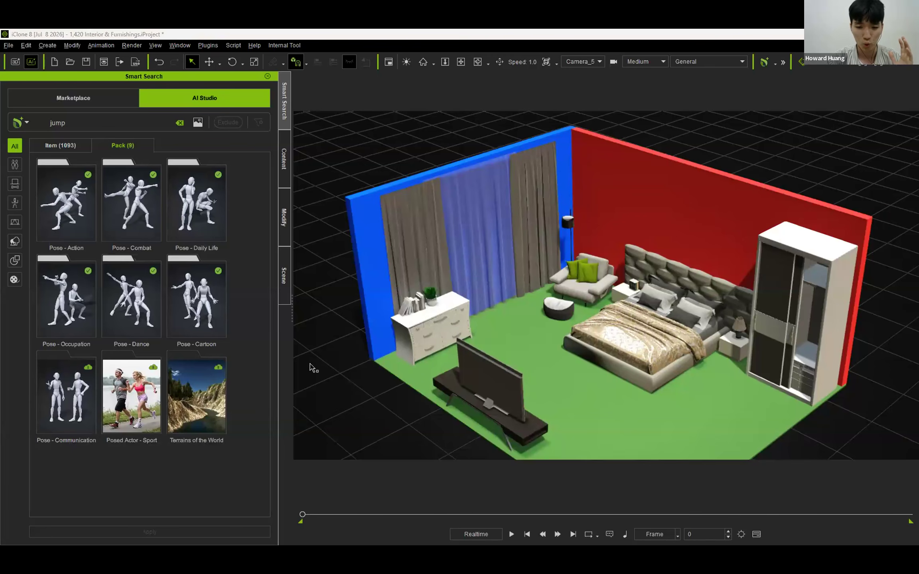
pyautogui.click(15, 261)
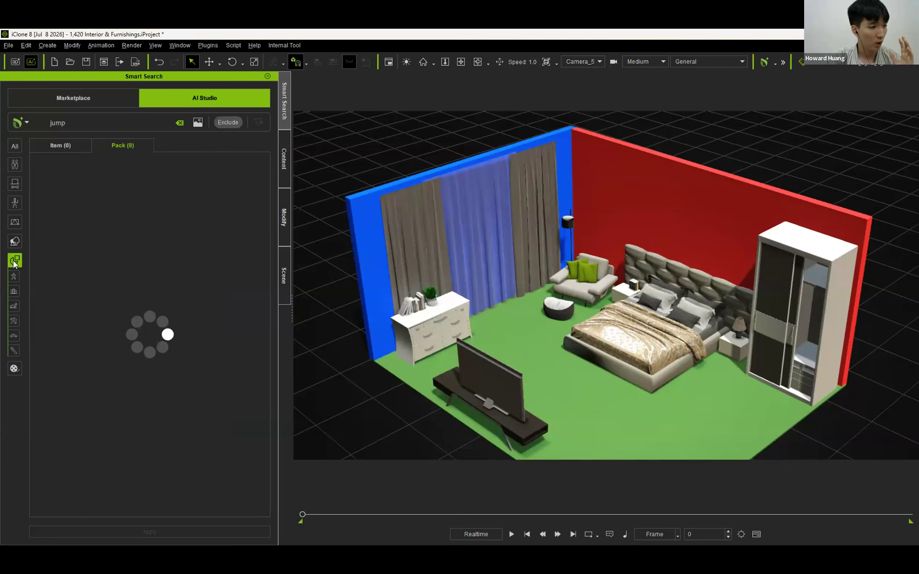
pyautogui.click(15, 306)
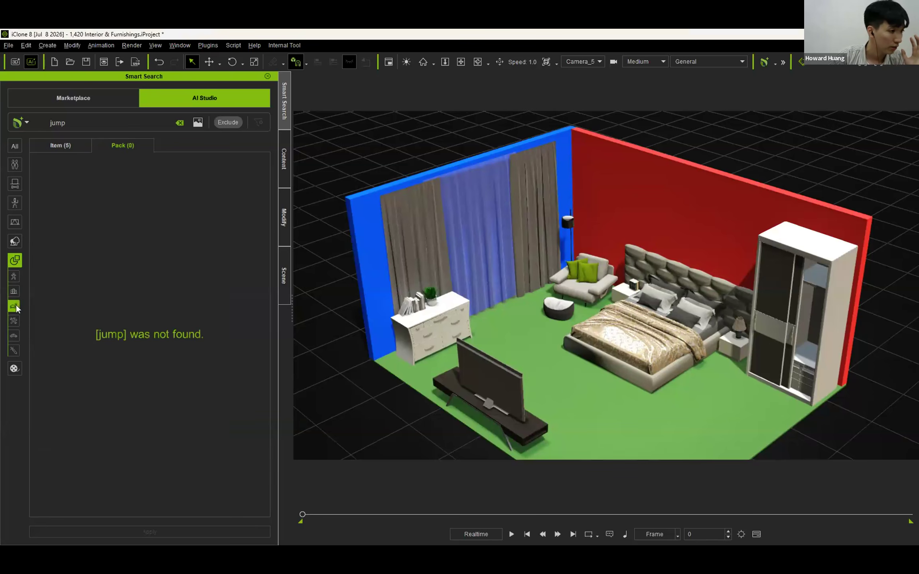
pyautogui.click(180, 123)
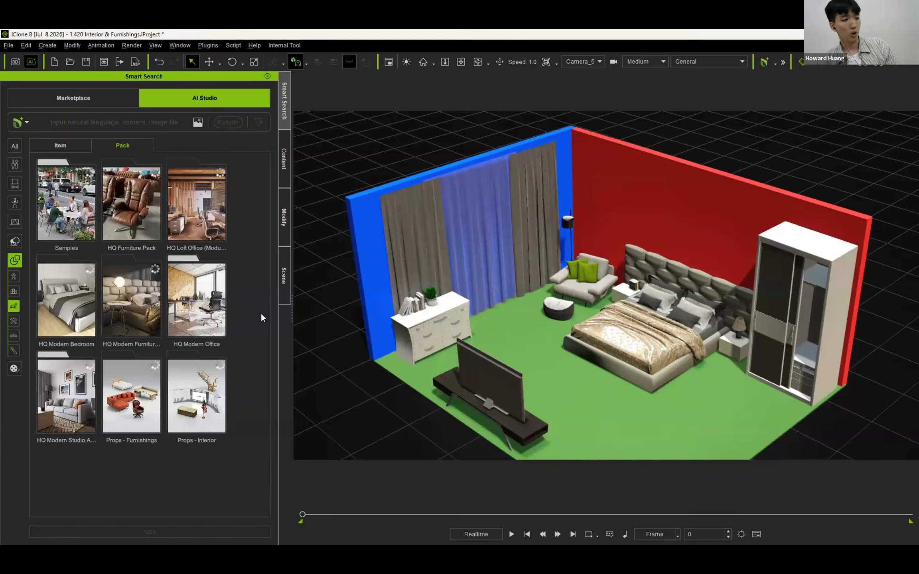
pyautogui.doubleClick(77, 405)
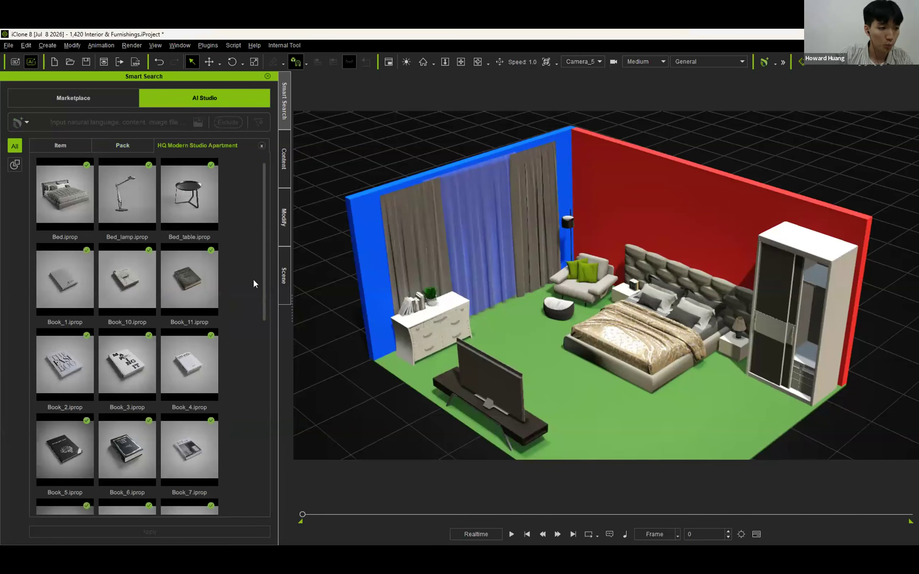
pyautogui.moveTo(264, 249); pyautogui.dragTo(253, 406)
# - Replace the existing bed in the scene with Bed.iprop from the HQ Modern Studio Apartment pack
pyautogui.click(74, 200)
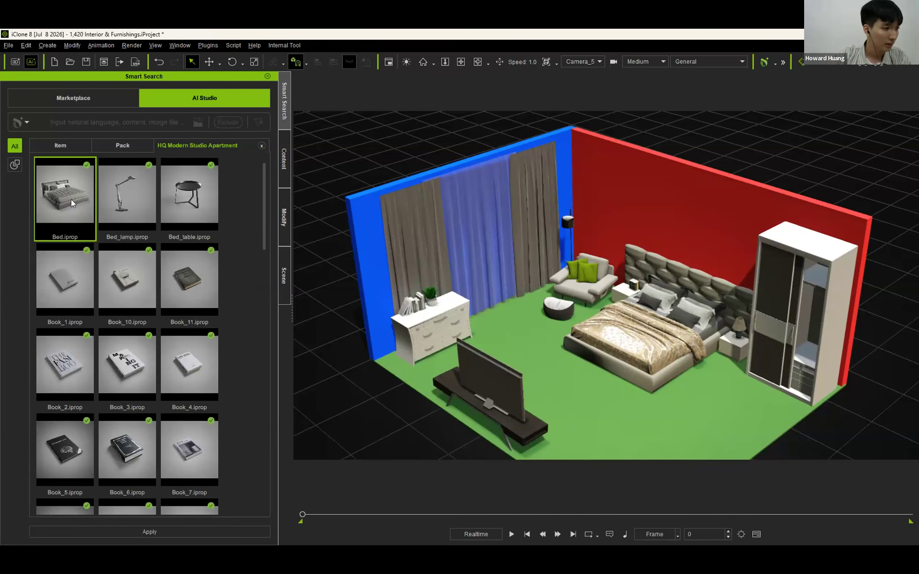
pyautogui.moveTo(71, 199); pyautogui.dragTo(652, 321)
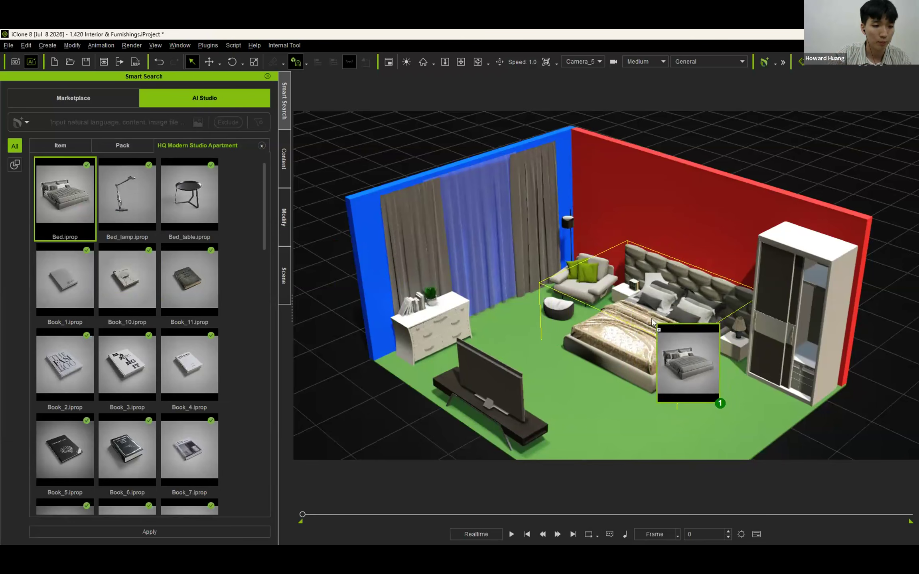
pyautogui.moveTo(652, 322); pyautogui.dragTo(652, 323)
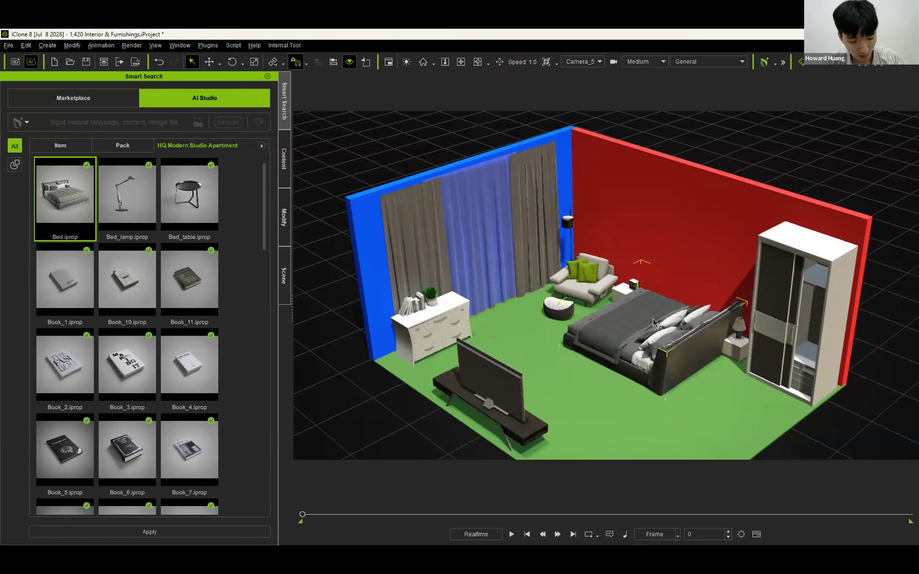
# - Enable Snap to Step and rotate the new bed so its headboard stands along the red wall
pyautogui.press('e')
pyautogui.press('w')
pyautogui.press('e')
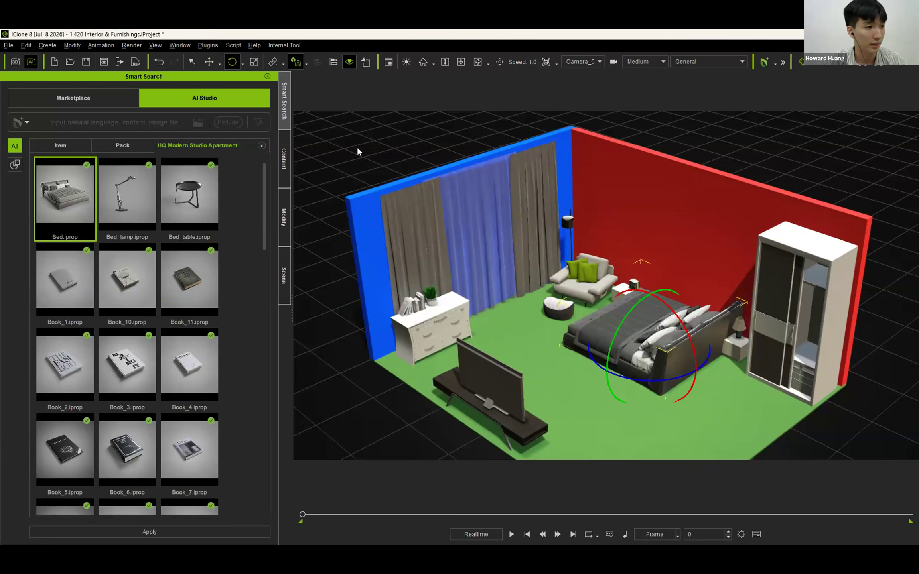
pyautogui.click(306, 63)
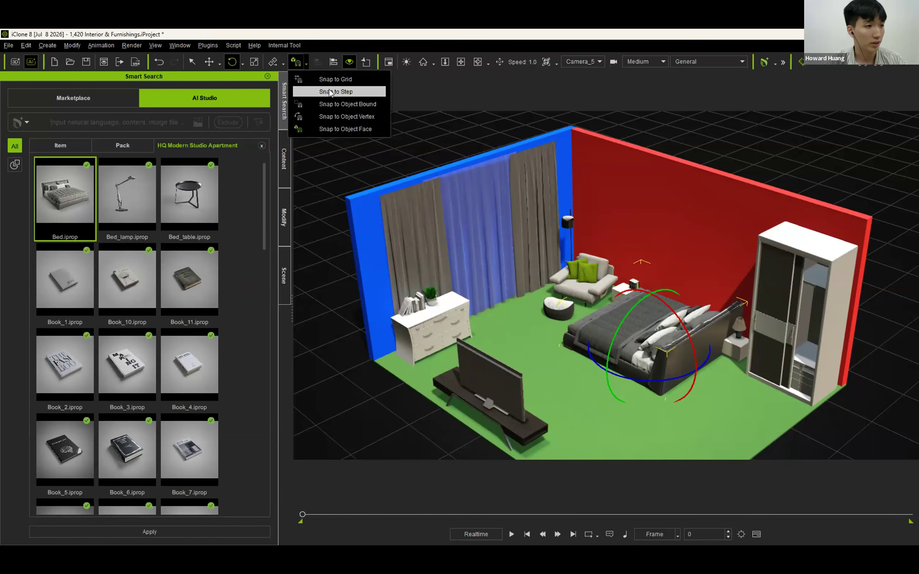
pyautogui.click(364, 92)
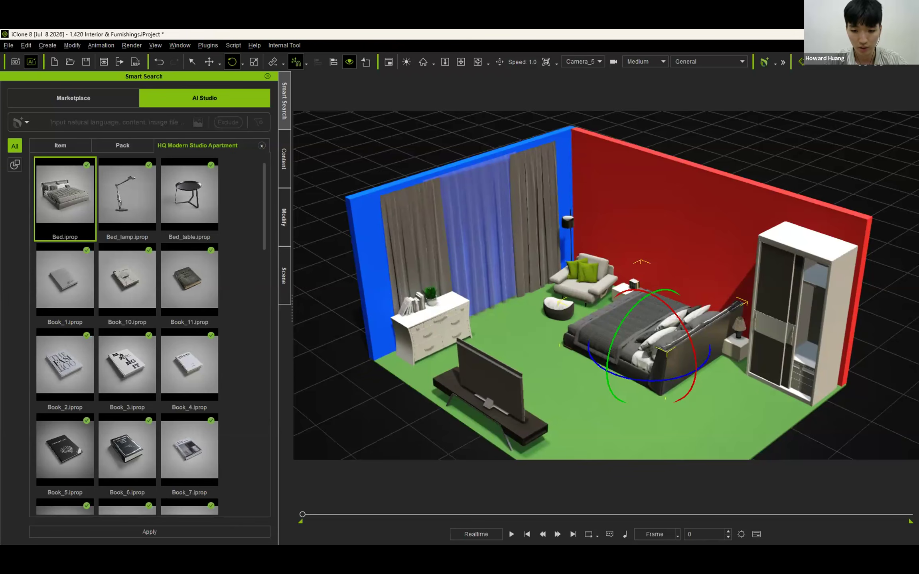
pyautogui.moveTo(629, 378); pyautogui.dragTo(683, 383)
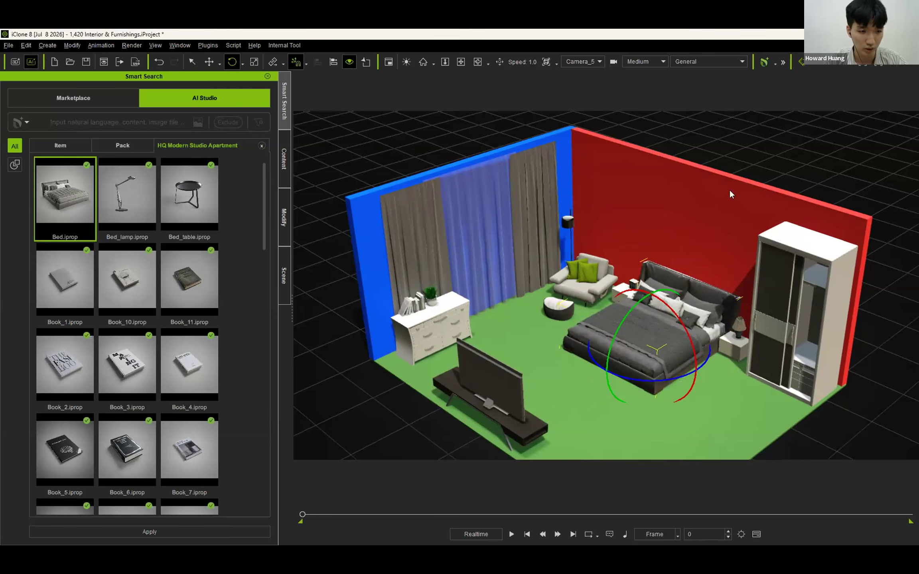
pyautogui.click(773, 149)
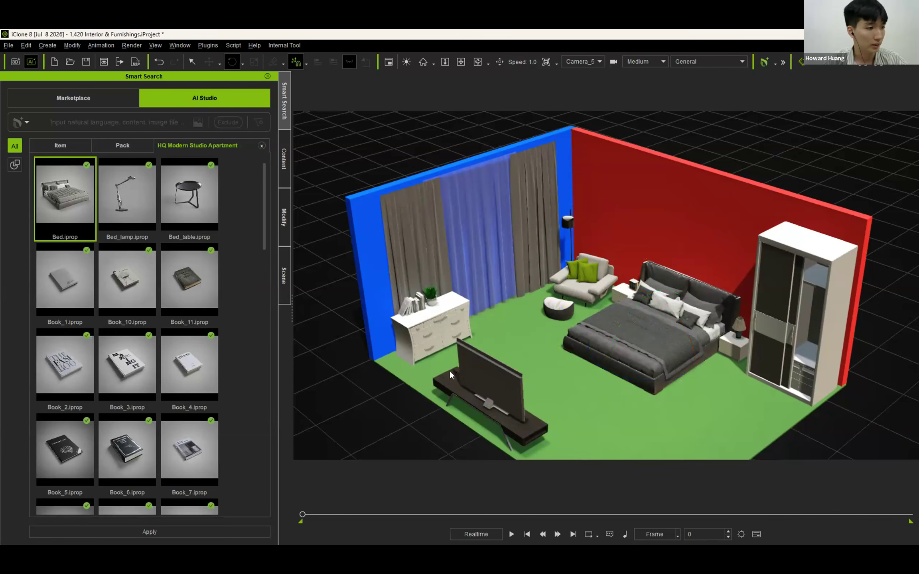
# - Replace the round ottoman beside the armchair with Bed_table.iprop
pyautogui.moveTo(199, 198); pyautogui.dragTo(561, 303)
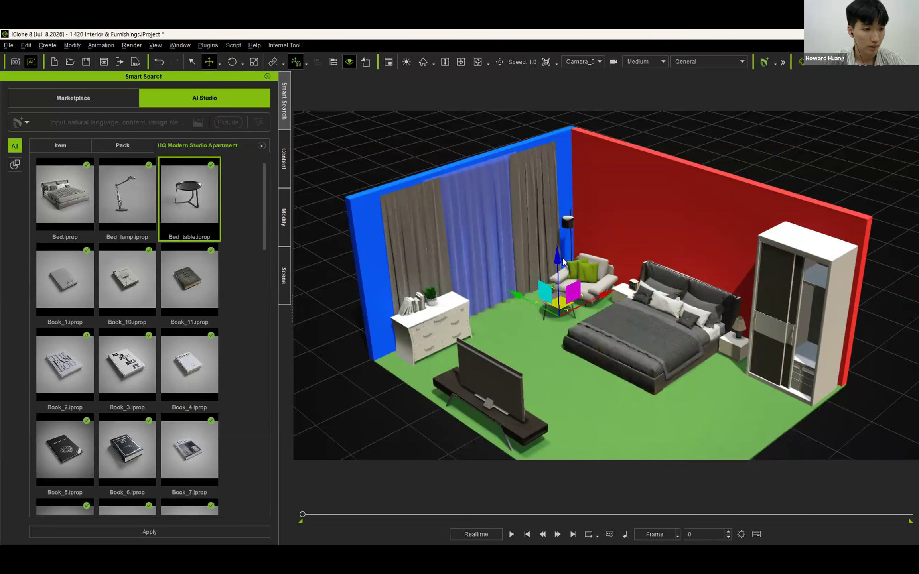
# - Turn off snapping, then replace the armchair in the corner with Chair.iprop from the HQ Modern Studio Apartment pack
pyautogui.click(296, 62)
pyautogui.moveTo(557, 260); pyautogui.dragTo(557, 256)
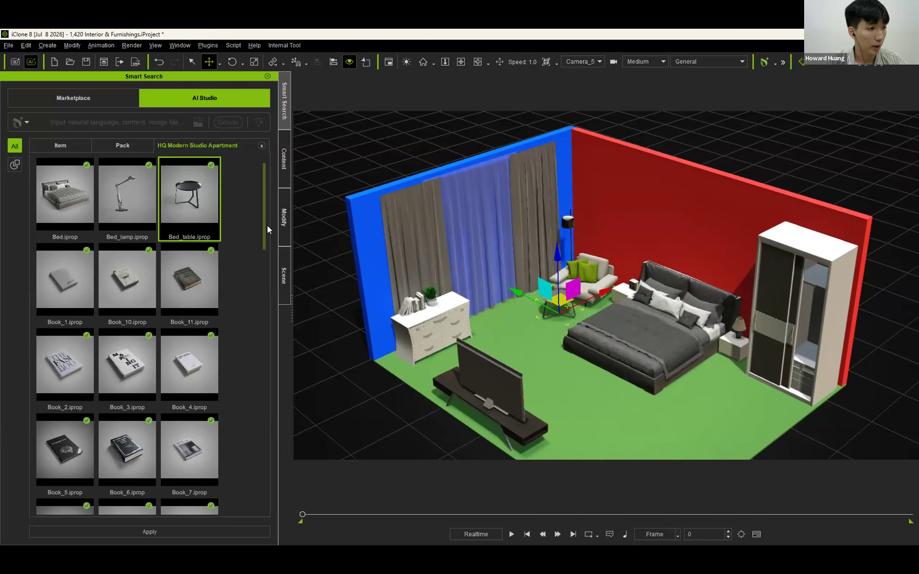
pyautogui.moveTo(265, 210); pyautogui.dragTo(255, 287)
pyautogui.click(130, 335)
pyautogui.moveTo(131, 335); pyautogui.dragTo(582, 274)
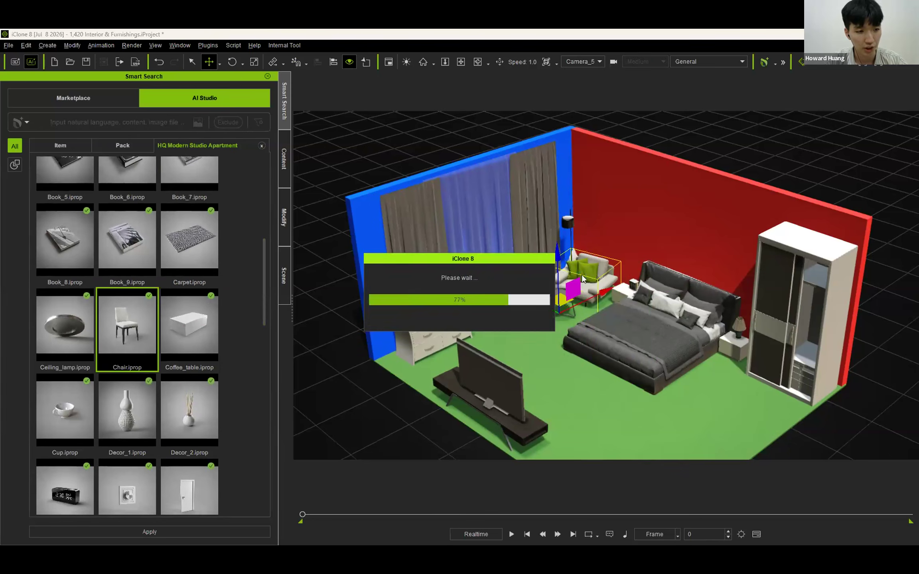
# - Replace the floor lamp in the wall corner with Floor_Lamp.iprop and shift the new lamp slightly toward the blue wall
pyautogui.click(569, 221)
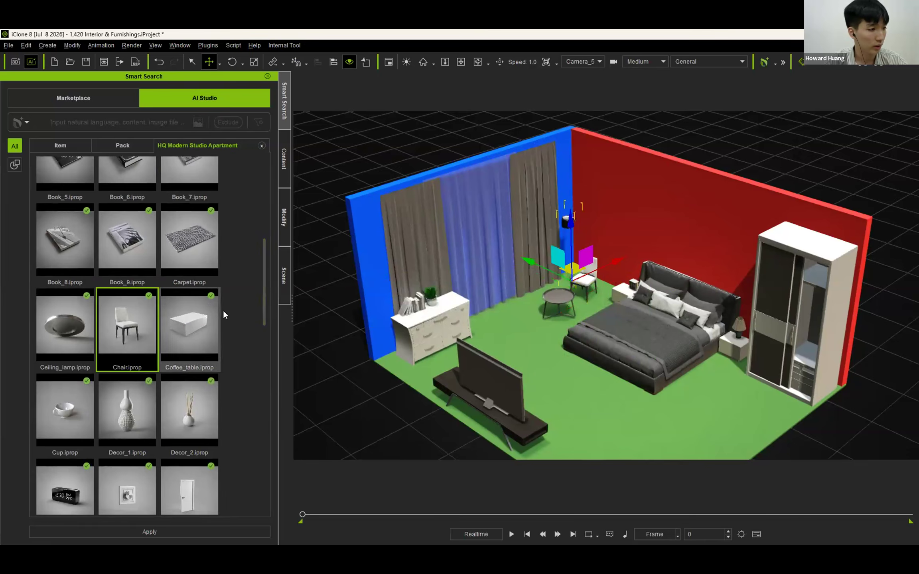
pyautogui.scroll(-10, 263, 292)
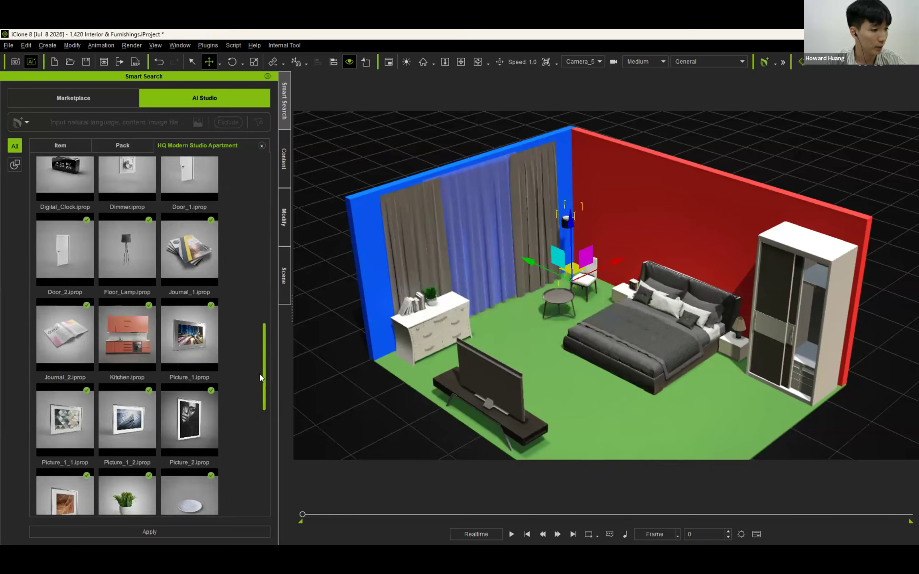
pyautogui.scroll(4, 266, 334)
pyautogui.moveTo(266, 330); pyautogui.dragTo(268, 215)
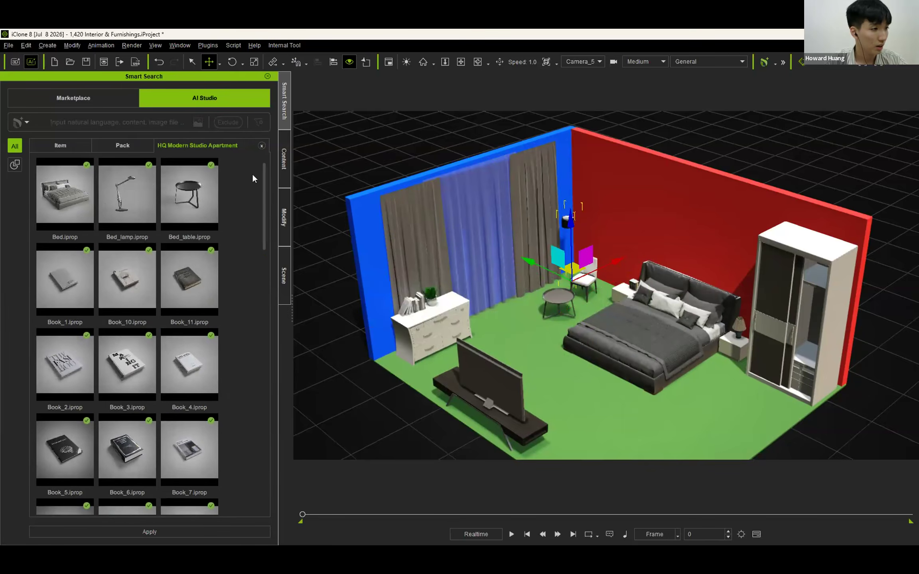
pyautogui.scroll(-5, 184, 238)
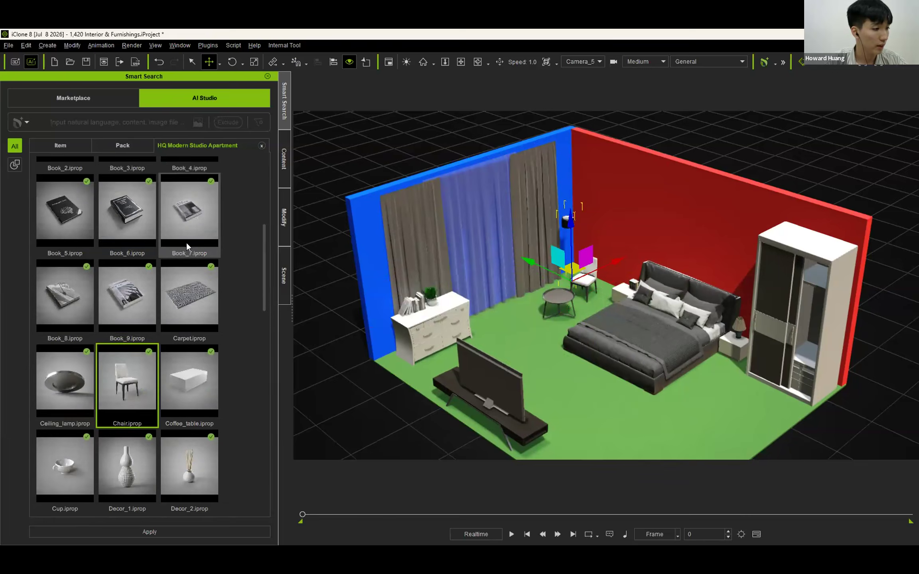
pyautogui.scroll(-2, 186, 242)
pyautogui.click(155, 378)
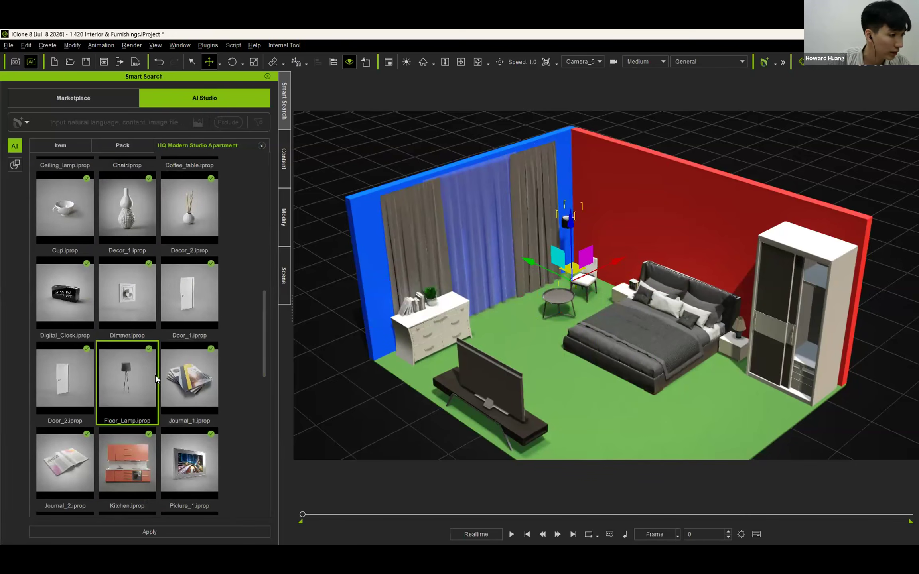
pyautogui.moveTo(128, 370); pyautogui.dragTo(608, 265)
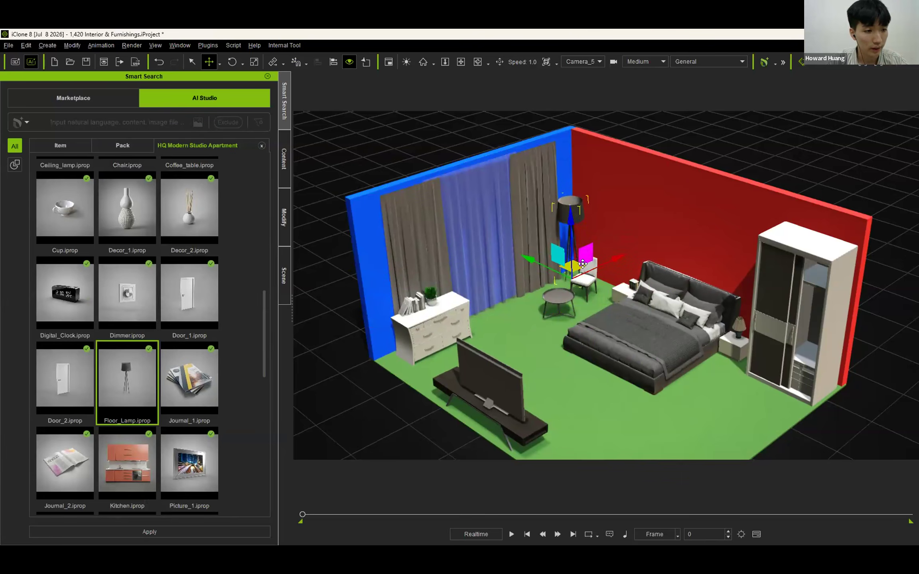
pyautogui.moveTo(575, 269); pyautogui.dragTo(571, 273)
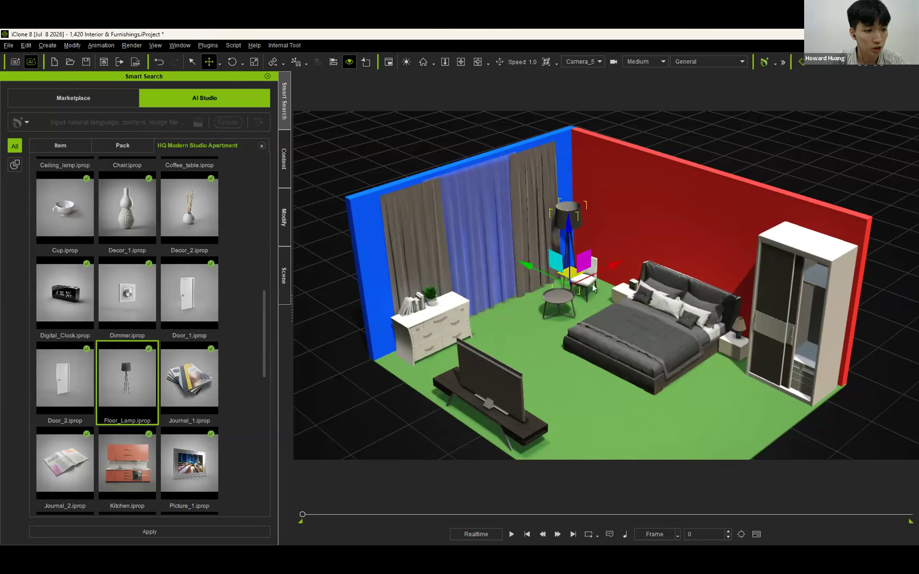
# - Move the new white chair slightly away from the corner, clear of the floor lamp, and deselect it
pyautogui.click(589, 281)
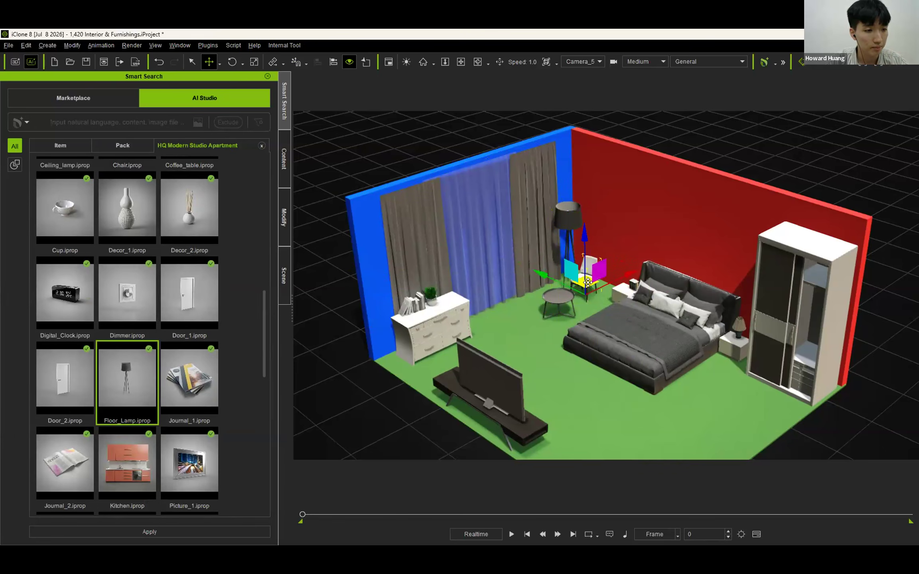
pyautogui.moveTo(588, 283); pyautogui.dragTo(591, 287)
pyautogui.click(742, 144)
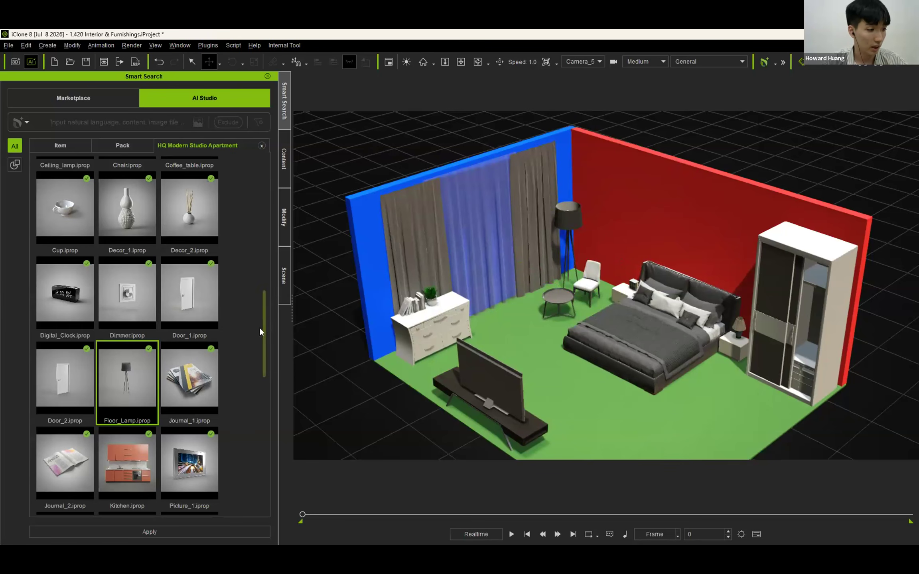
# - Add Journal_1.iprop to the scene and place it on top of the white commode using Snap to Object Face
pyautogui.click(186, 390)
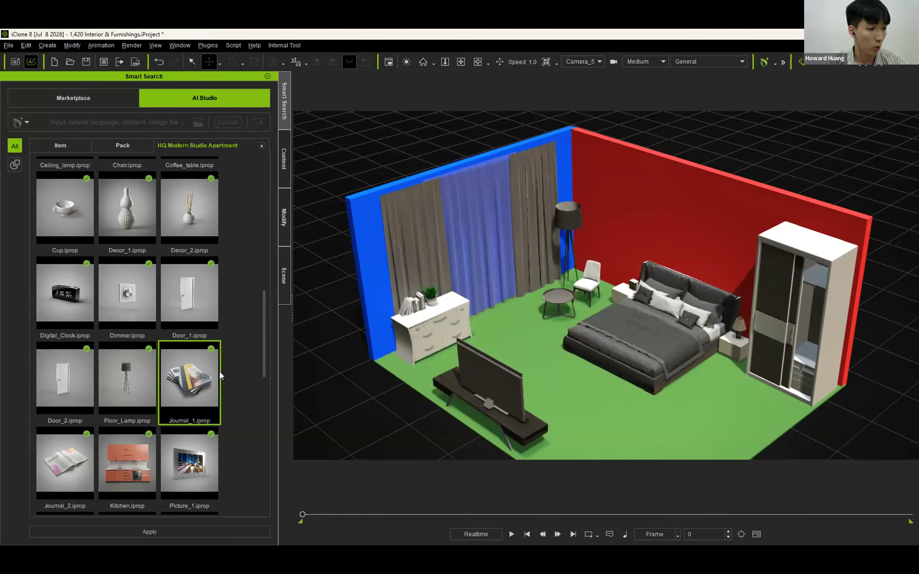
pyautogui.moveTo(205, 393); pyautogui.dragTo(521, 348)
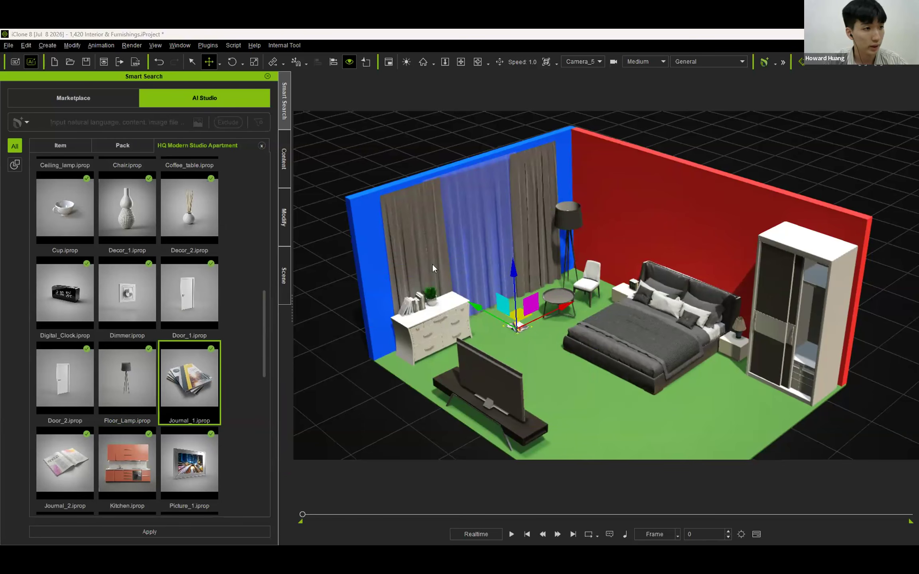
pyautogui.click(306, 64)
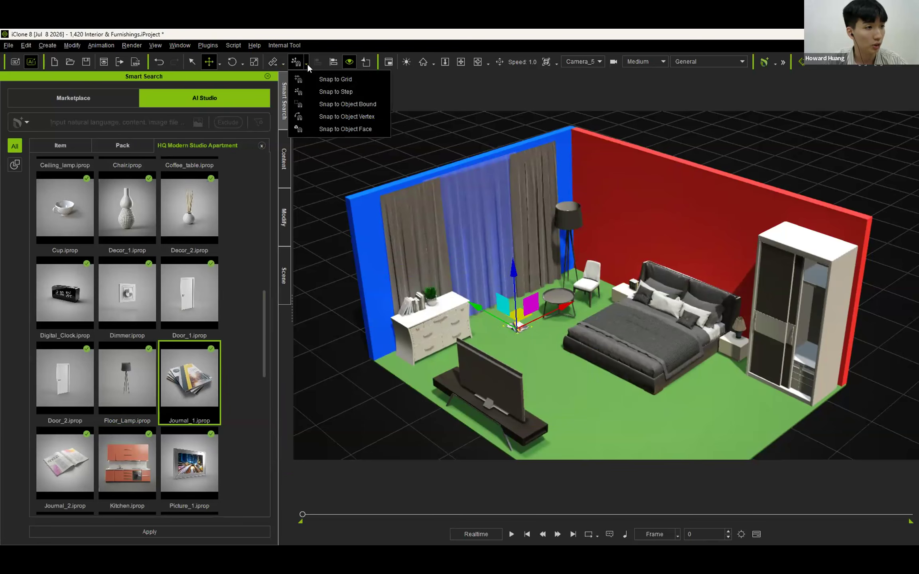
pyautogui.click(353, 129)
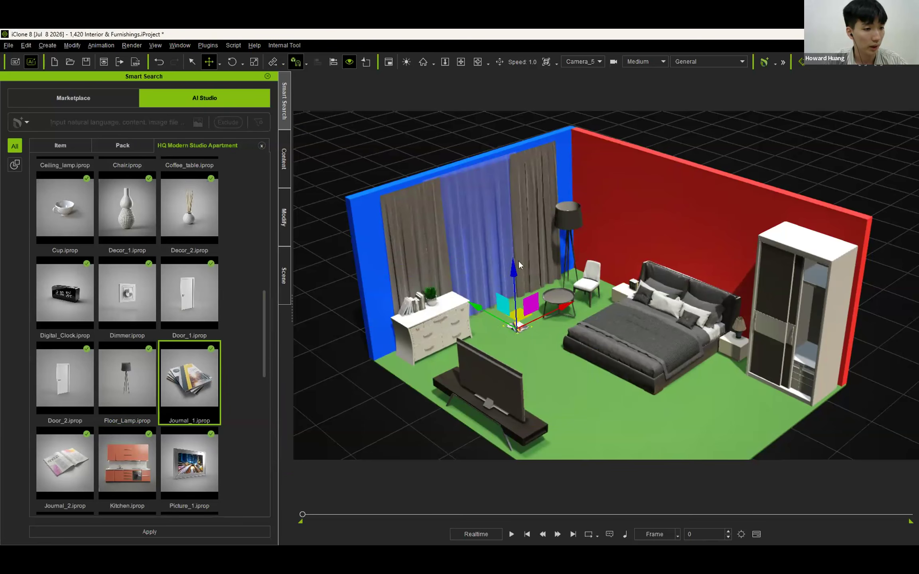
pyautogui.moveTo(523, 318); pyautogui.dragTo(463, 337)
pyautogui.moveTo(453, 294); pyautogui.dragTo(454, 290)
pyautogui.click(349, 62)
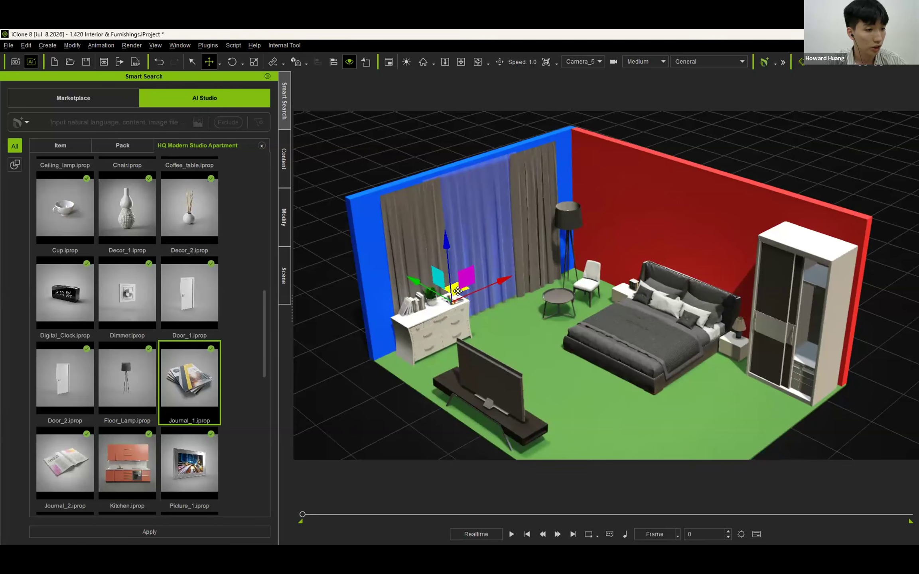
pyautogui.click(330, 359)
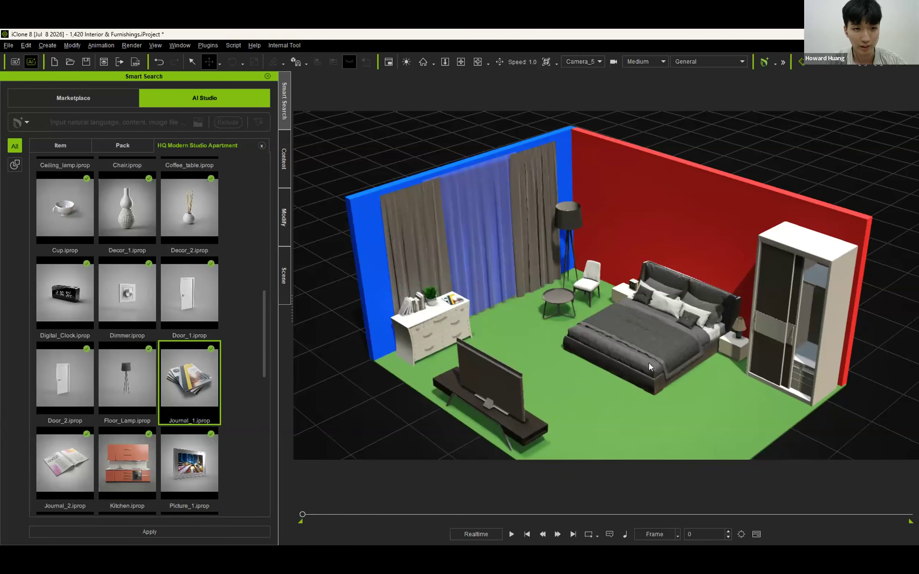
# - Switch to AI Studio and generate a new image of the refurnished bedroom with the existing prompt
pyautogui.click(866, 64)
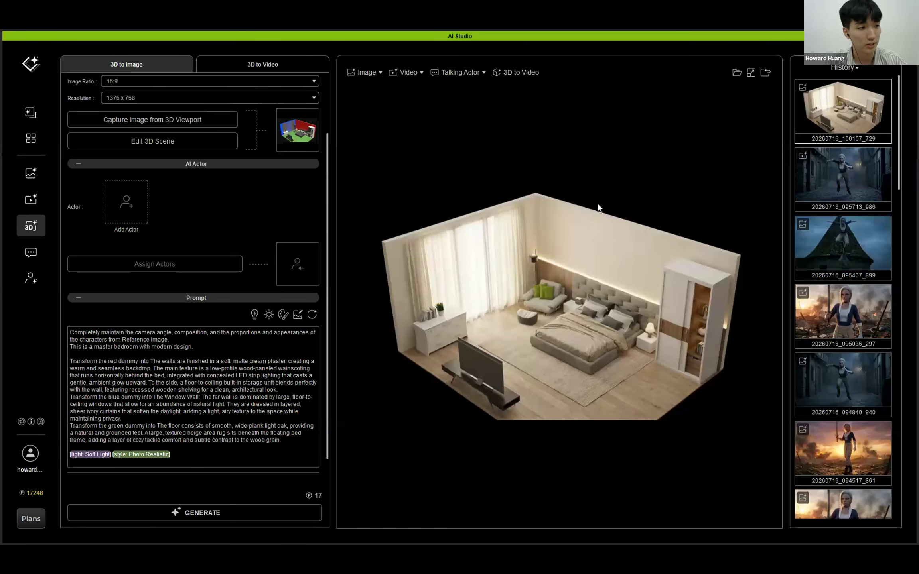
pyautogui.moveTo(326, 203); pyautogui.dragTo(328, 328)
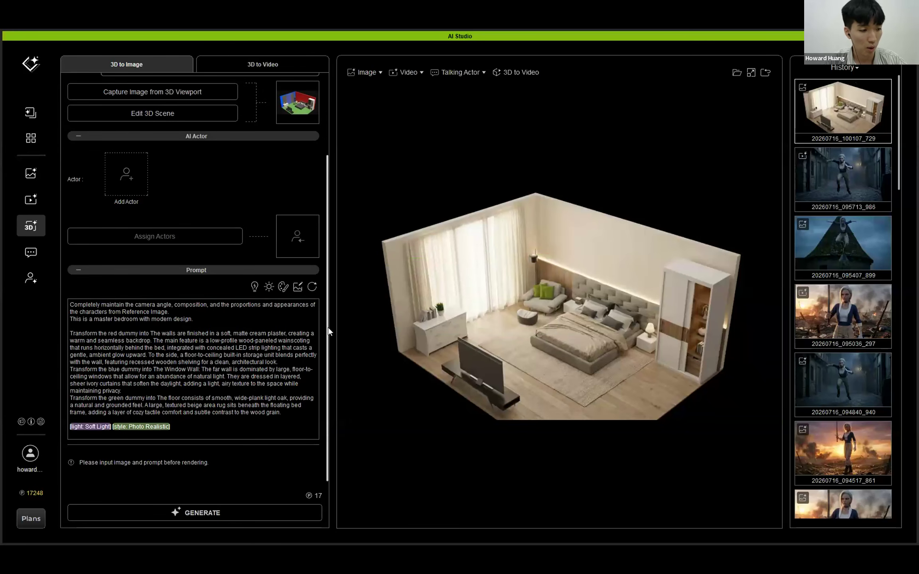
pyautogui.click(219, 513)
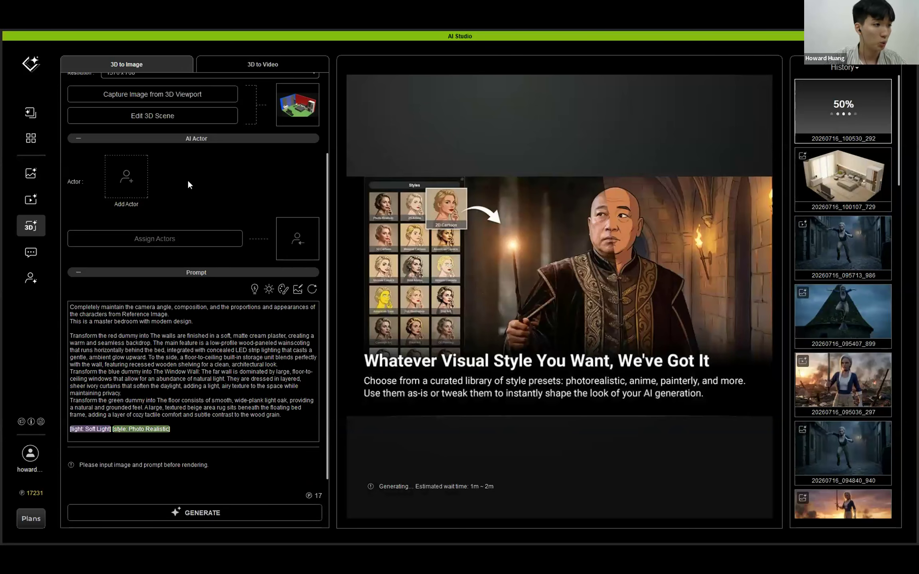
# - Return to the 3D scene in iClone, hide the case01 collection and show the case02 collection
pyautogui.scroll(2, 188, 184)
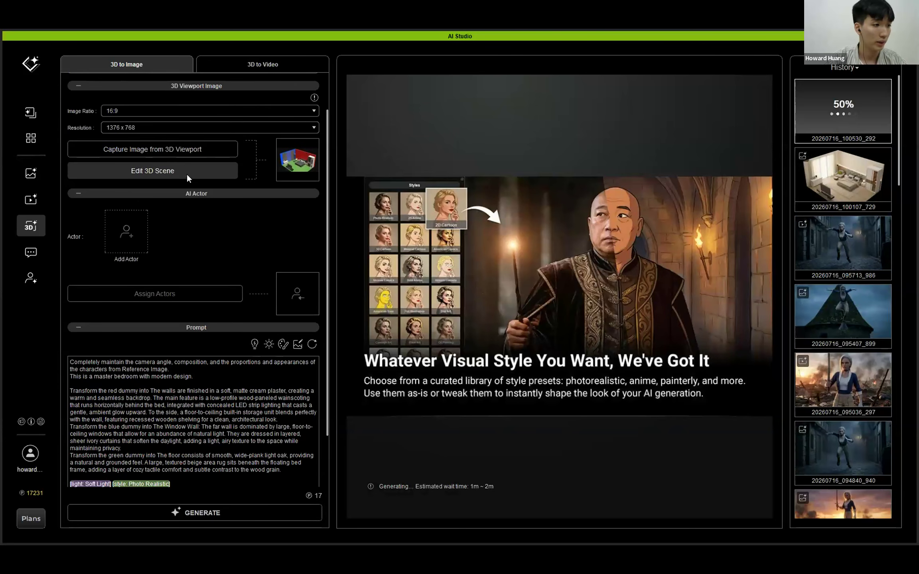
pyautogui.click(188, 176)
pyautogui.click(290, 278)
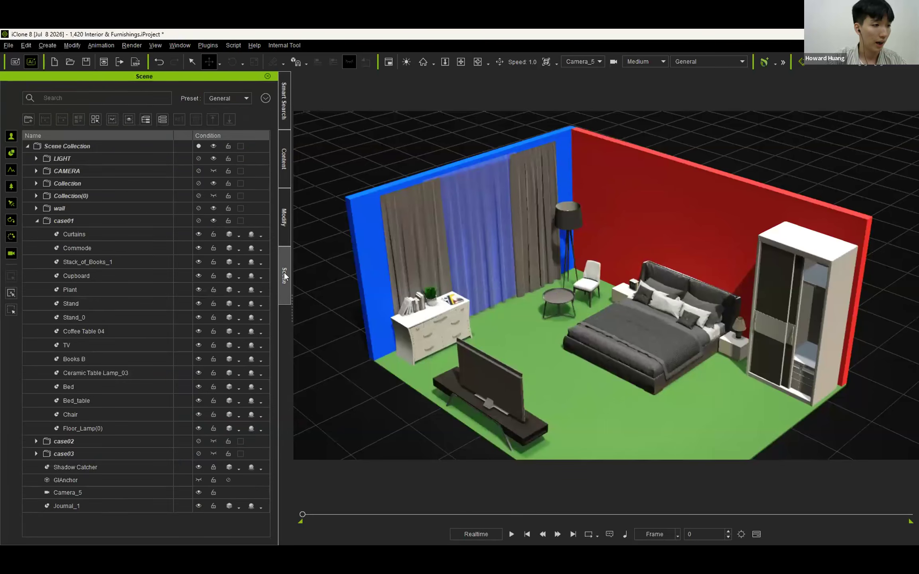
pyautogui.click(36, 221)
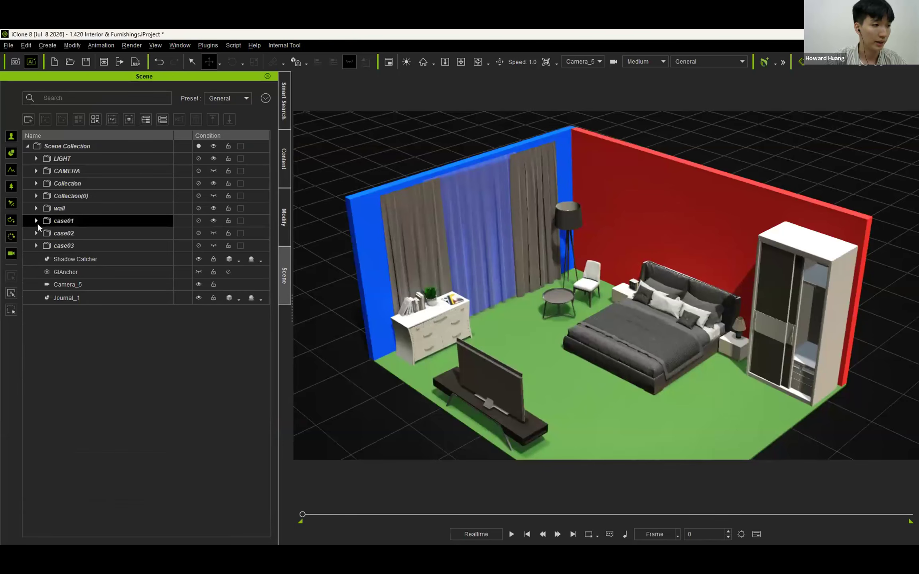
pyautogui.click(96, 222)
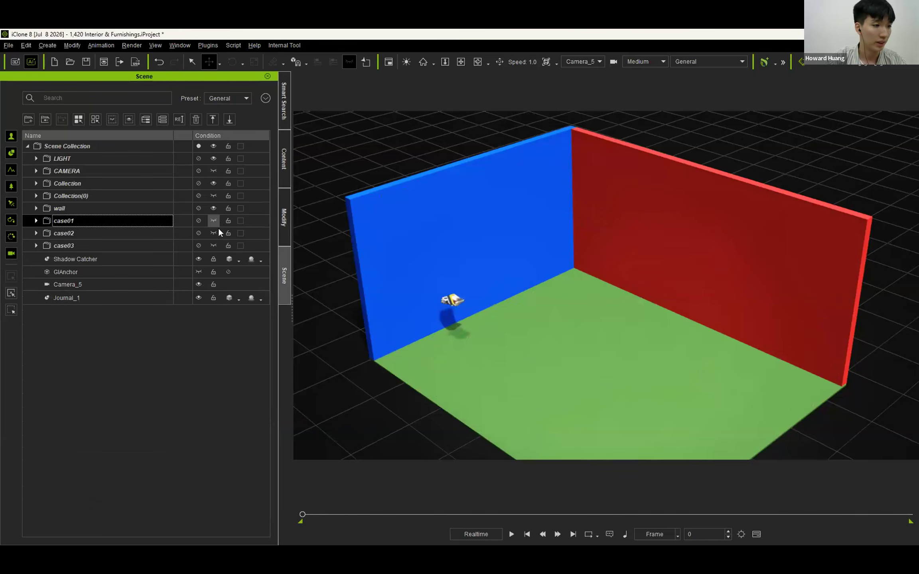
pyautogui.click(216, 231)
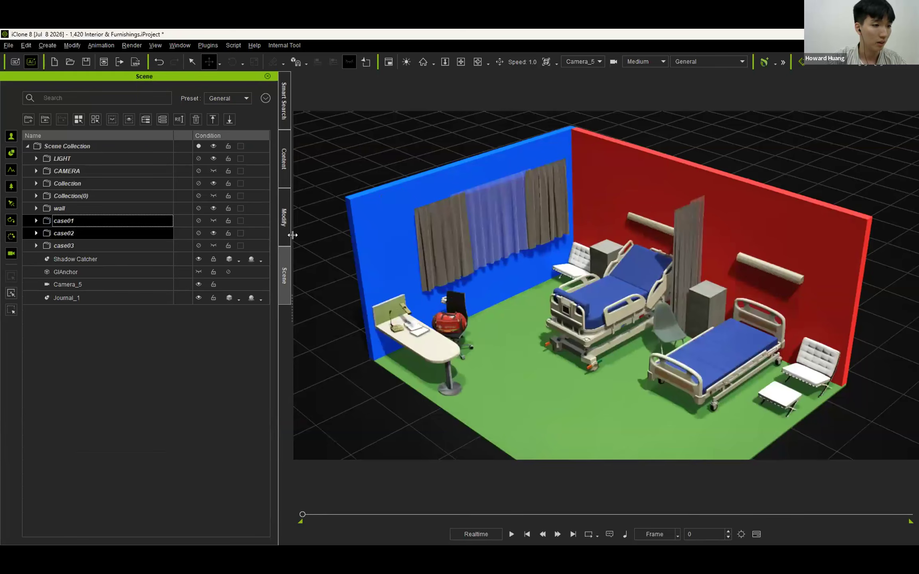
# - Delete the leftover Journal_1 prop and toggle the case02 collection's visibility off and back on
pyautogui.click(444, 302)
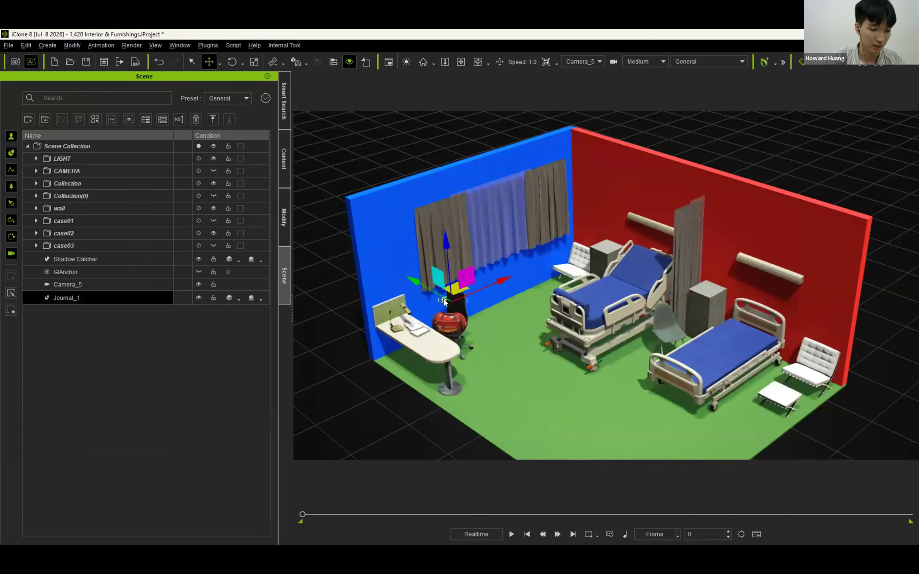
pyautogui.press('Delete')
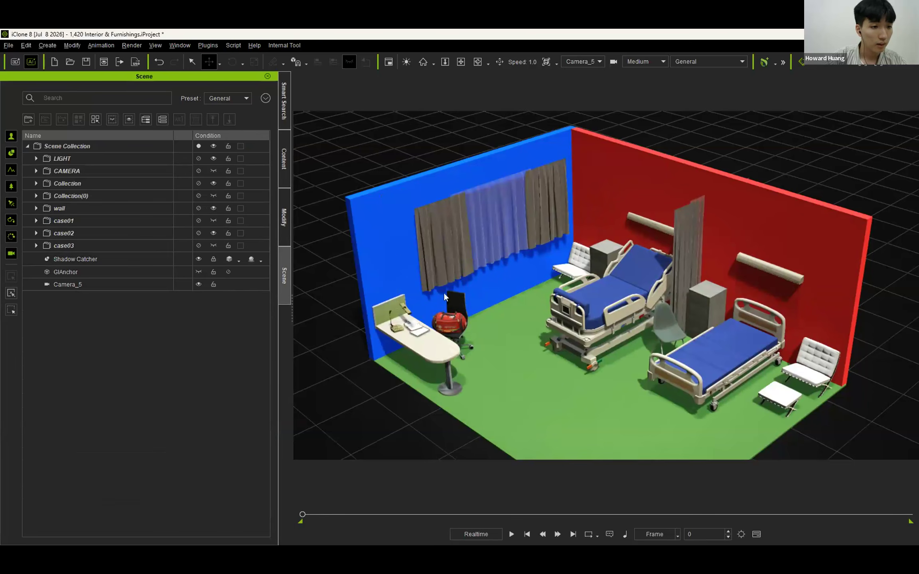
pyautogui.click(213, 233)
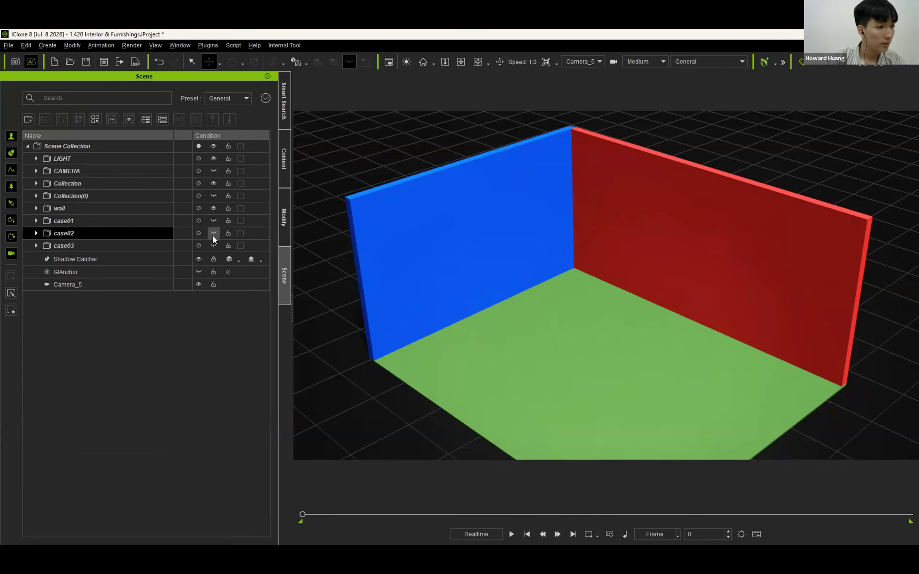
pyautogui.click(213, 234)
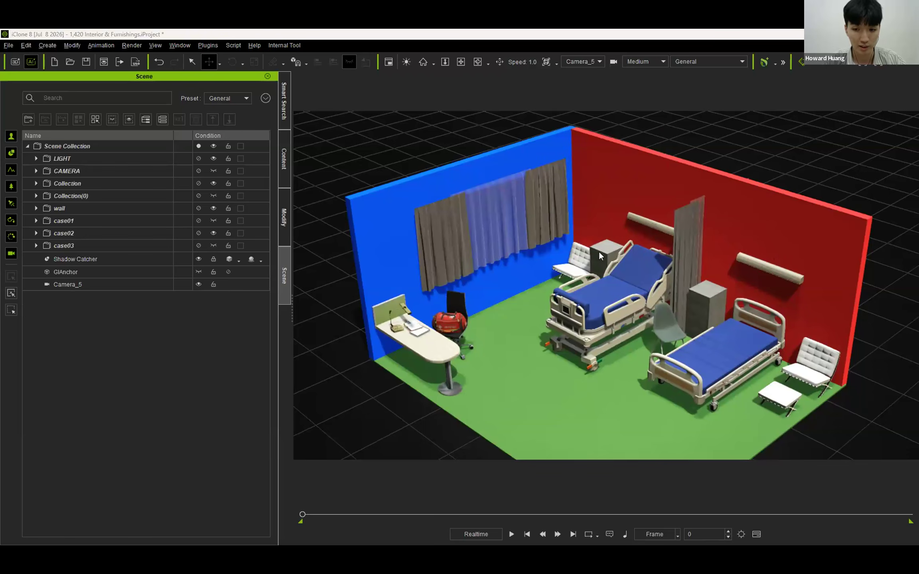
# - Examine the room's dummy surfaces by selecting the red wall, the blue wall and the green floor in turn
pyautogui.click(634, 172)
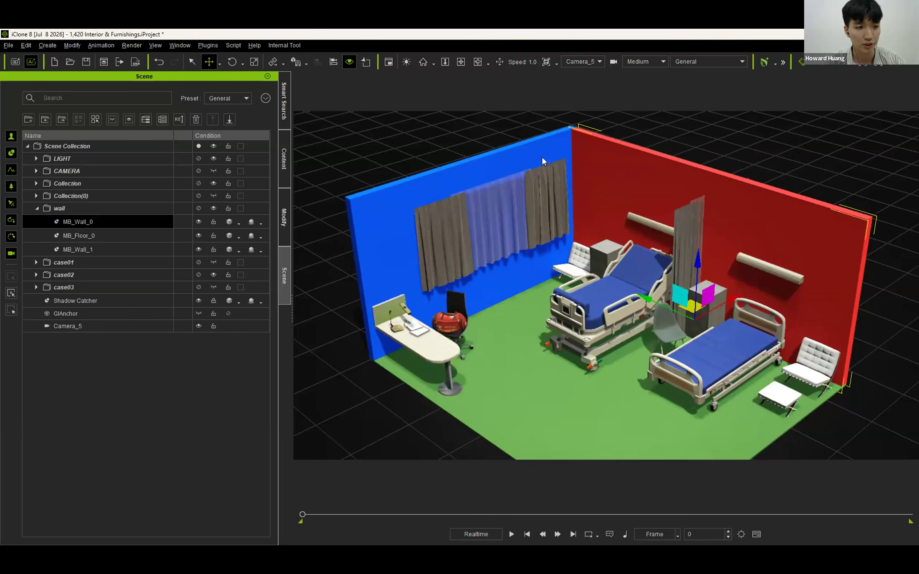
pyautogui.click(541, 159)
pyautogui.click(529, 328)
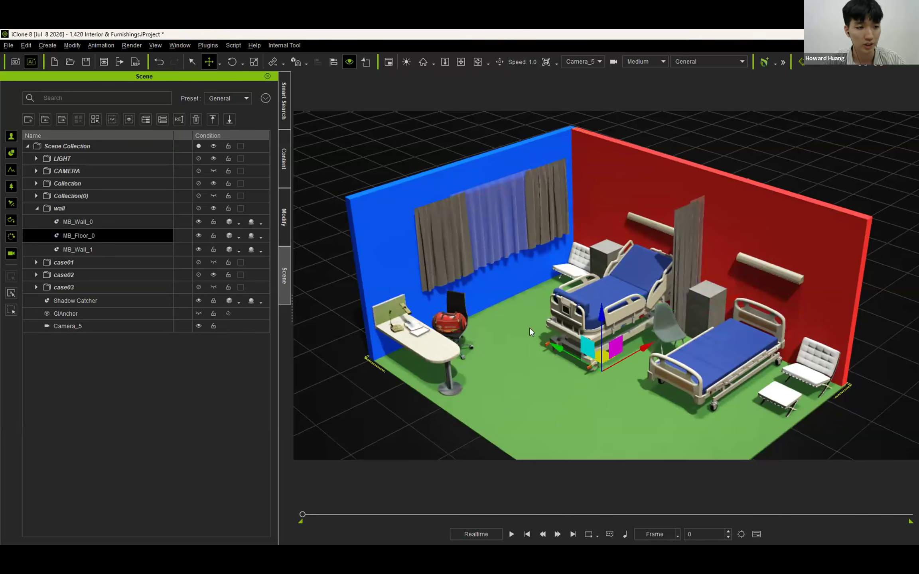
pyautogui.click(652, 202)
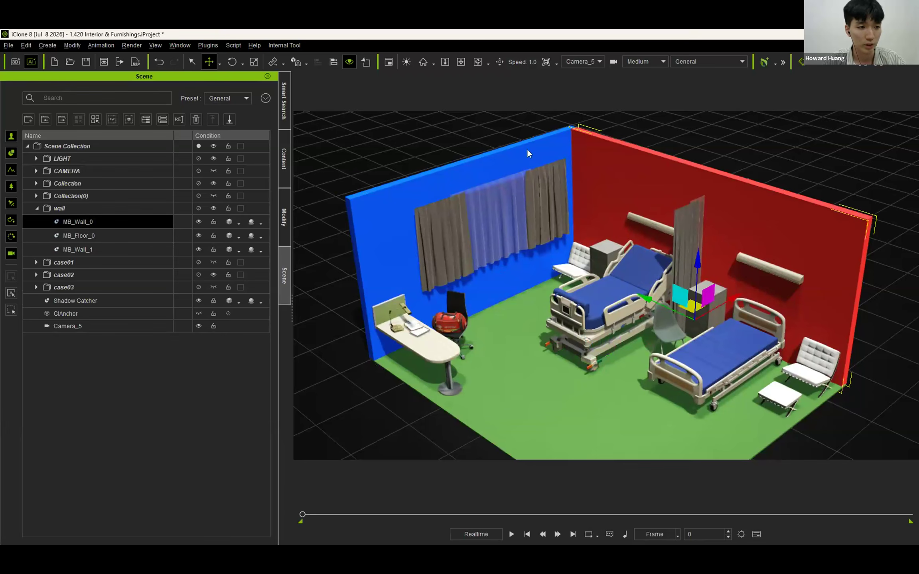
pyautogui.click(532, 161)
pyautogui.click(522, 333)
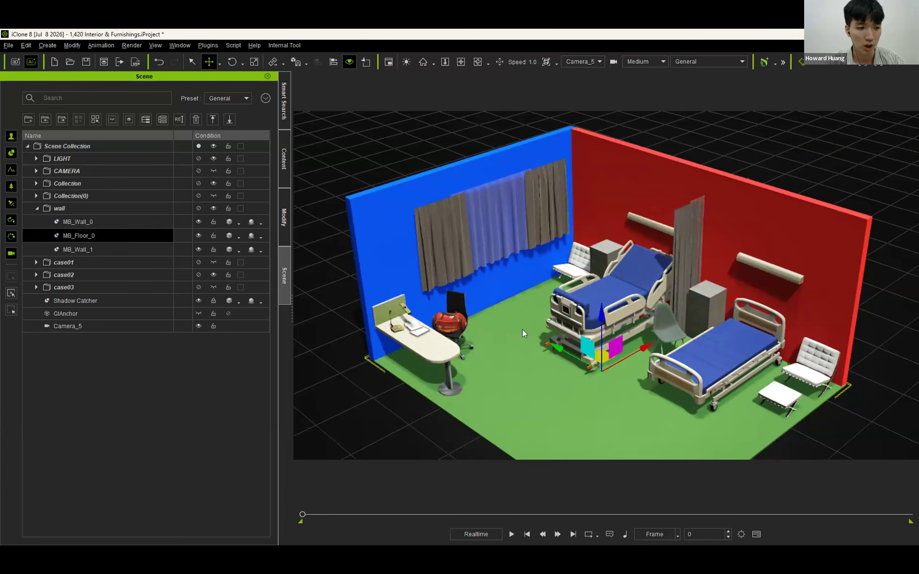
pyautogui.click(613, 195)
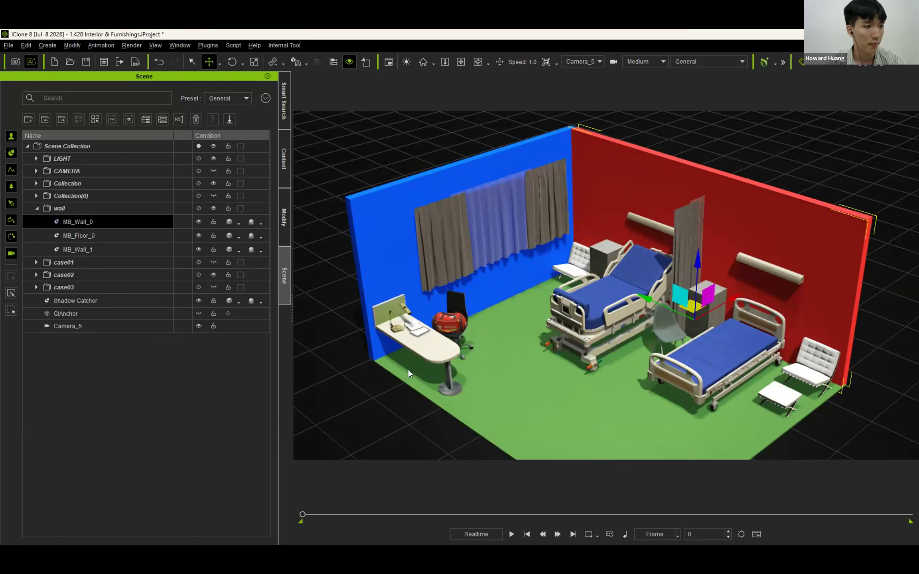
# - Close the HQ Modern Studio Apartment pack in the AI Studio content search and open the Posed Actor - Workforce pack
pyautogui.click(288, 163)
pyautogui.click(287, 102)
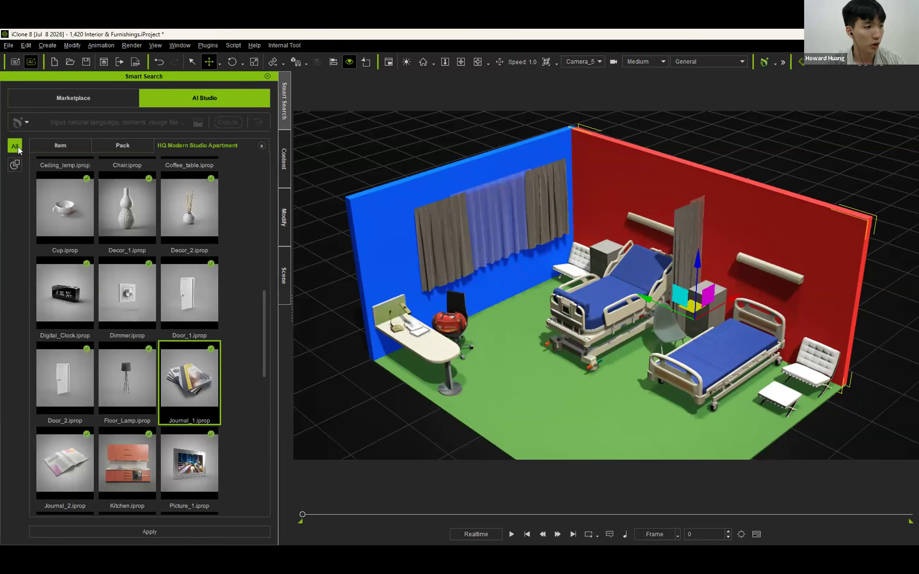
pyautogui.click(115, 145)
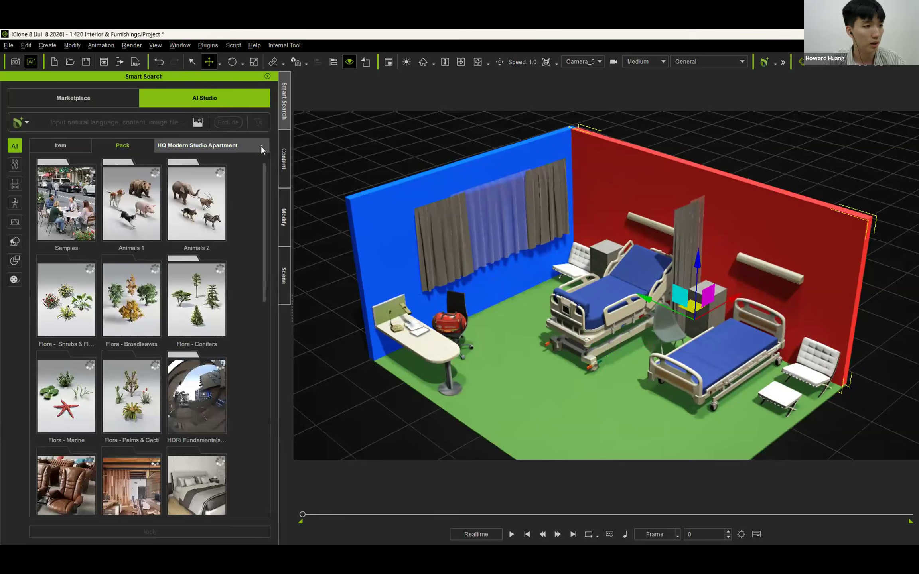
pyautogui.click(262, 145)
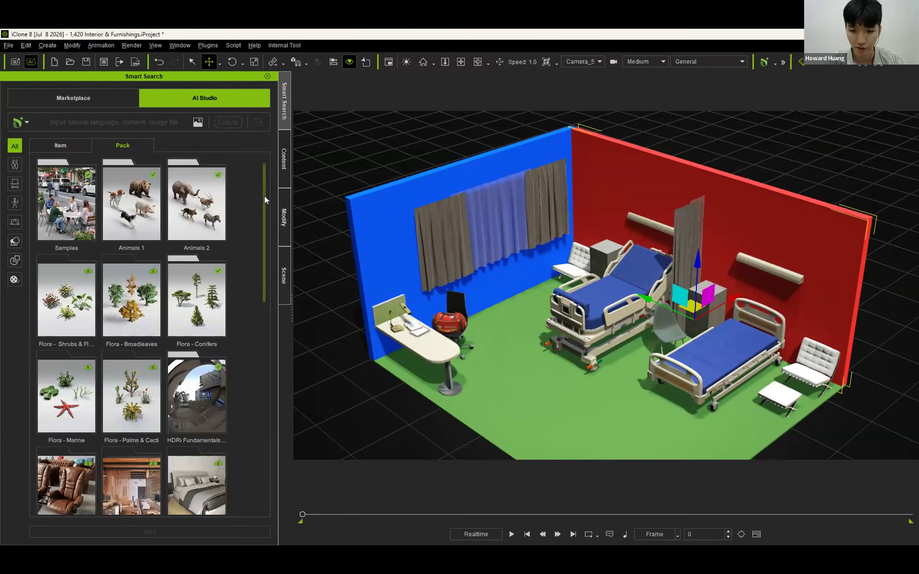
pyautogui.moveTo(264, 195); pyautogui.dragTo(257, 381)
pyautogui.click(73, 352)
pyautogui.doubleClick(73, 350)
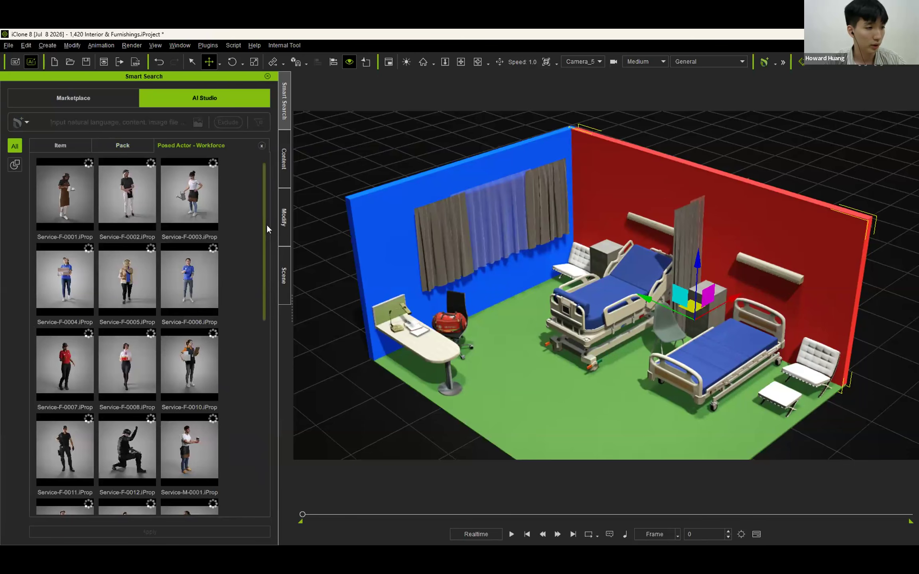
# - Find the Uniform-F-0022 actor in green scrubs and place it on the floor near the curtained blue wall
pyautogui.moveTo(267, 224); pyautogui.dragTo(257, 374)
pyautogui.scroll(-3, 214, 342)
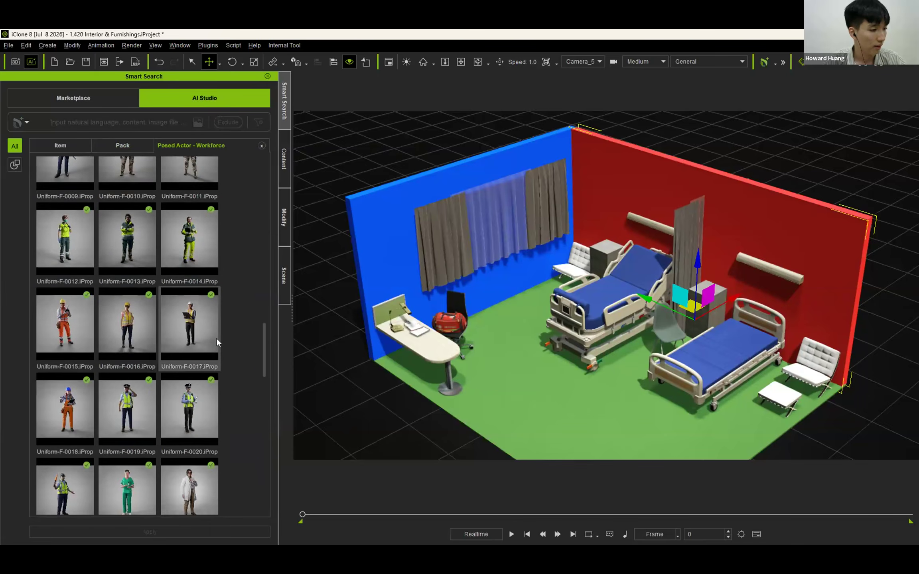
pyautogui.scroll(-2, 217, 342)
pyautogui.click(134, 429)
pyautogui.moveTo(135, 429); pyautogui.dragTo(503, 341)
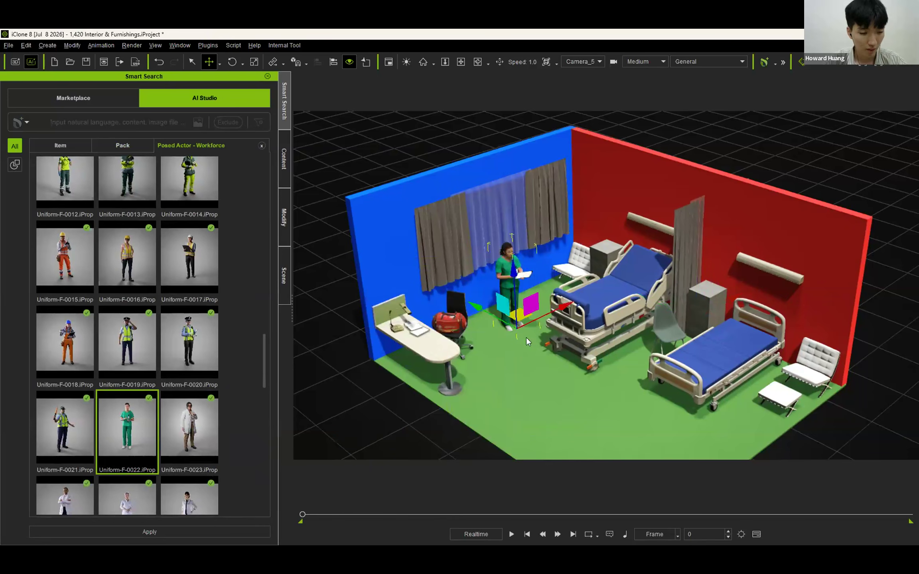
# - Rotate the actor in green scrubs and move it forward on the floor, beside the desk chair
pyautogui.press('e')
pyautogui.moveTo(523, 360); pyautogui.dragTo(497, 361)
pyautogui.press('w')
pyautogui.moveTo(517, 321); pyautogui.dragTo(498, 362)
# - Place the Uniform-F-0023 doctor near the raised hospital bed, turn it to face the room and nudge it closer to the bed
pyautogui.moveTo(264, 361); pyautogui.dragTo(264, 371)
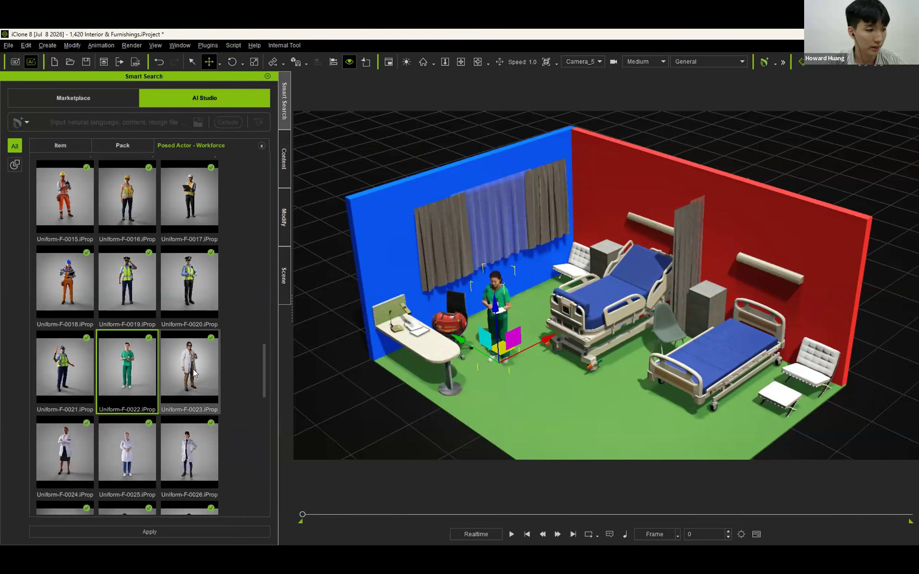
pyautogui.moveTo(194, 373); pyautogui.dragTo(532, 309)
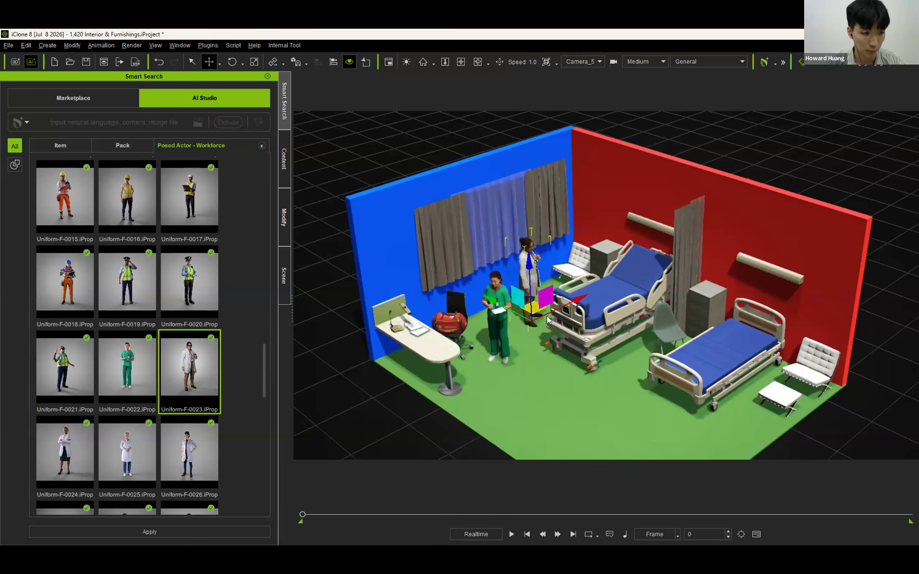
pyautogui.press('e')
pyautogui.press('w')
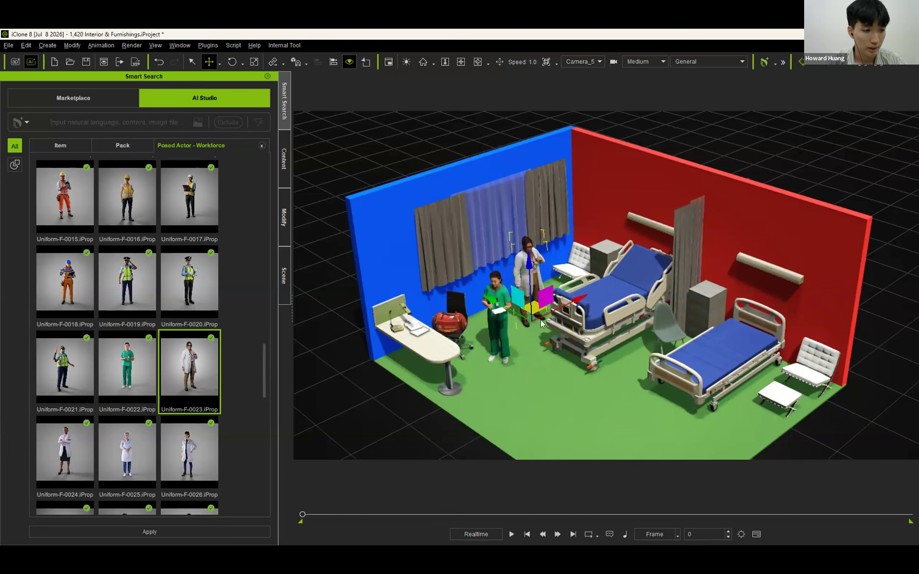
pyautogui.moveTo(536, 310); pyautogui.dragTo(545, 308)
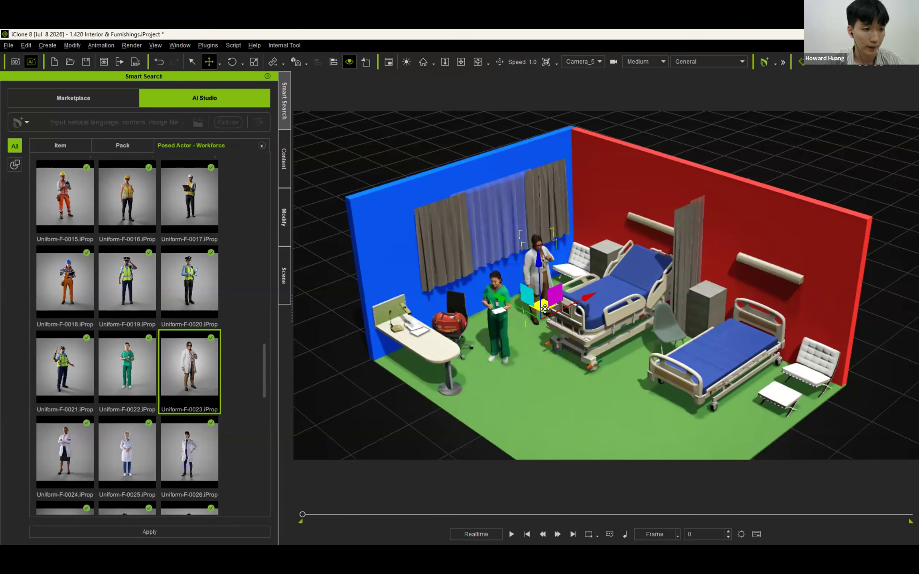
# - Deselect the doctor and capture the hospital room from the 3D viewport into AI Studio
pyautogui.click(716, 149)
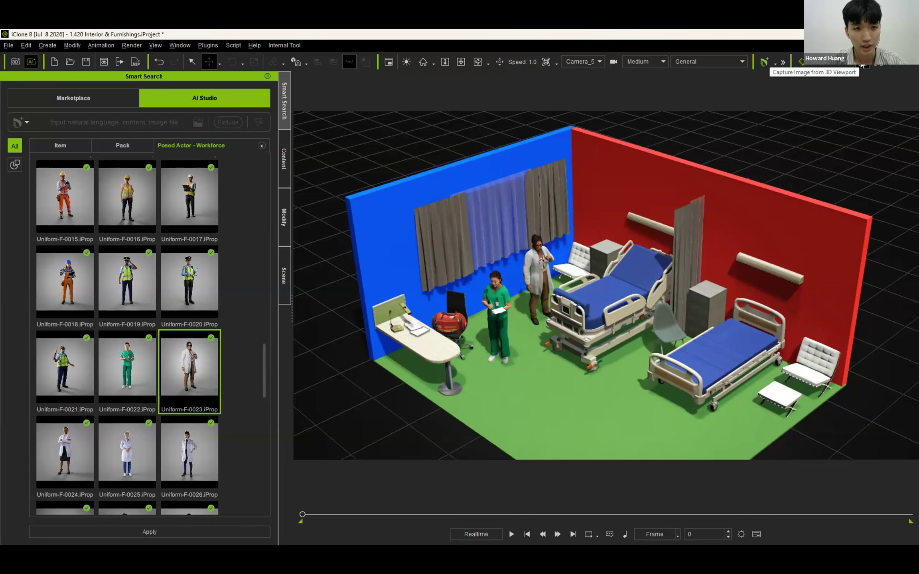
pyautogui.click(862, 64)
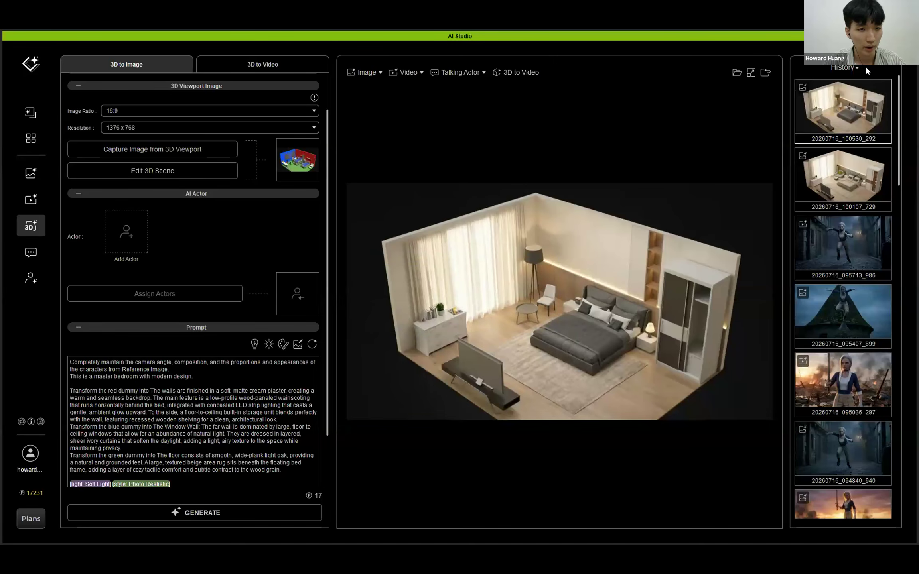
# - Compare the two generated bedroom images, 20260716_100107_729 and 20260716_100530_292, by switching between them in the history
pyautogui.click(847, 163)
pyautogui.click(852, 139)
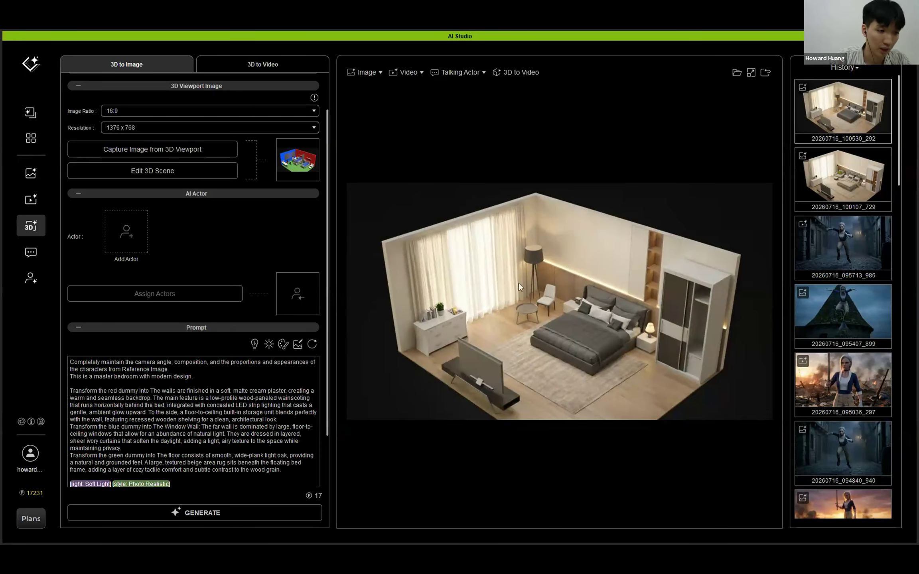
pyautogui.click(865, 171)
pyautogui.click(861, 113)
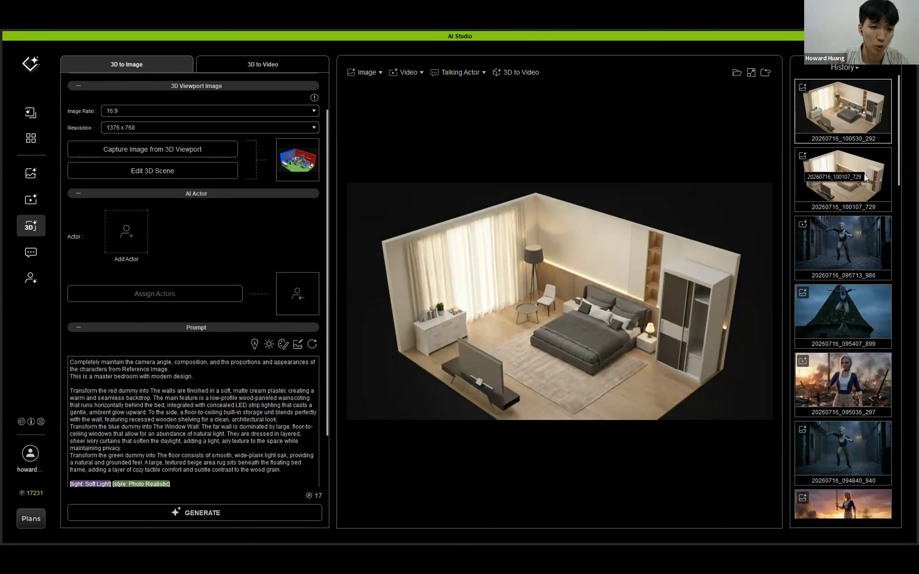
pyautogui.click(866, 178)
pyautogui.click(865, 116)
pyautogui.click(857, 180)
pyautogui.click(856, 124)
pyautogui.click(851, 192)
pyautogui.click(852, 117)
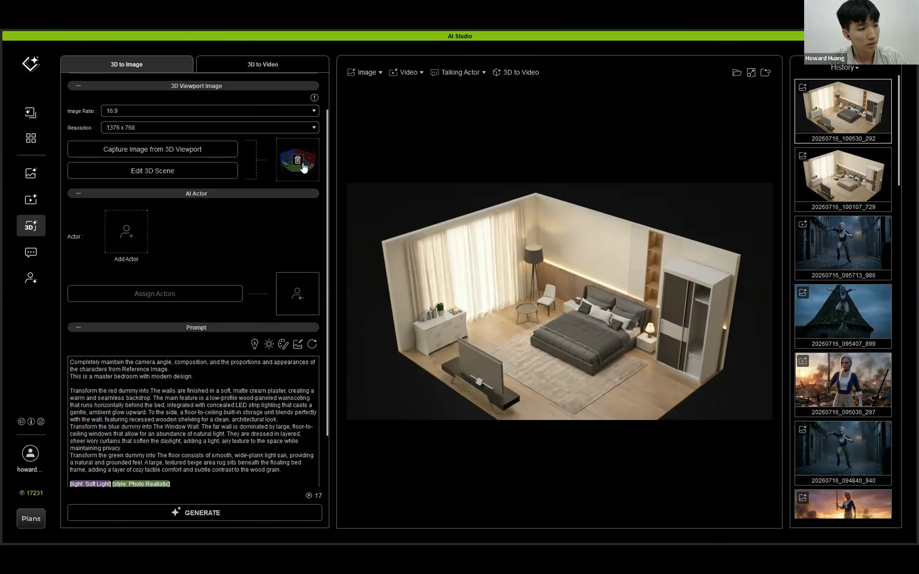
# - Replace the prompt with a Hospital Ward description covering the red, blue and green dummies, with Soft Light and Photo Realistic style, and generate the image
pyautogui.moveTo(304, 167)
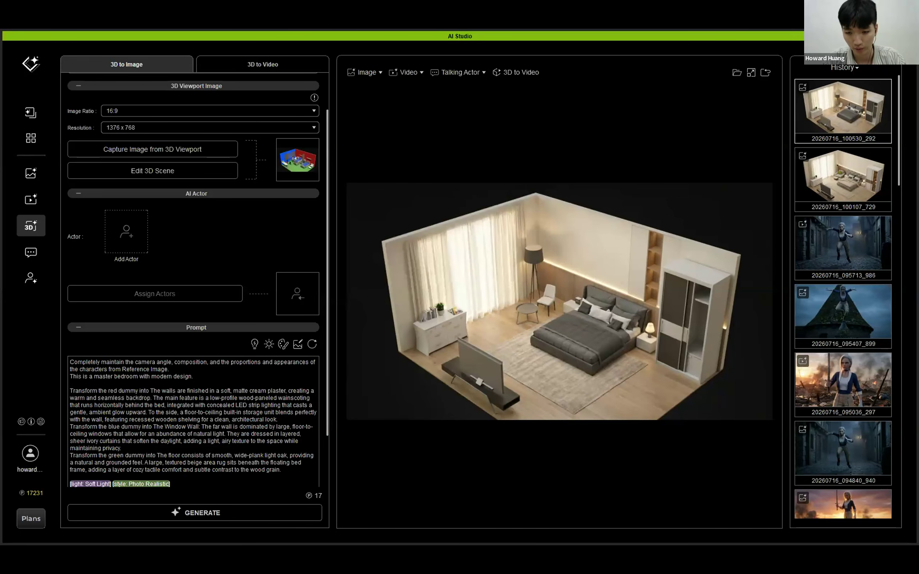
pyautogui.click(226, 409)
pyautogui.hotkey('ctrl', 'a')
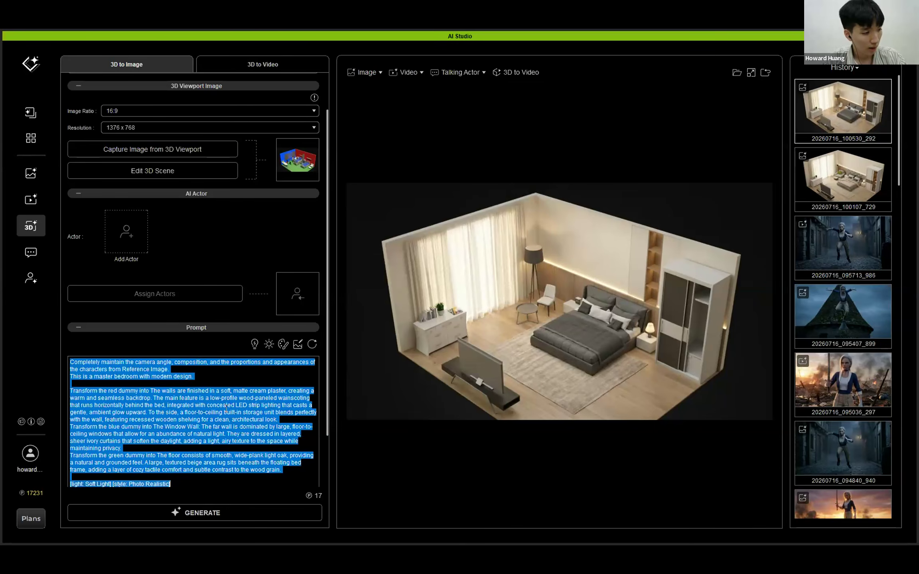
pyautogui.write('Completely maintain the camera angle, composition, and the proportions and appearances of the characters from Reference Image. This is a Hospital Ward design.  Transform the red dummy into The walls are finished in a pale sage green with a white upper border. Each bed section is equipped with a horizontal grey utility panel. Long, Transform the blue dummy into the Window Wall: The far wall features a wide, large window that provides a broad view and plenty of daylight. The lower portion of the window is covered by dark green blinds, while the top is open to let in more light. Transform the green dummy into The The floor is made of smooth, light beige linoleum or vinyl. It has a seamless and polished appearance, reflecting the light from the ceiling and making the large ward feel bright and open. photorealistic, ultra realistic, natural light, film still,shallow depth of field,film grain, motion blur, handheld camera, documentary style, 8k.  [light: Soft Light] [style: Photo Realistic]')
pyautogui.moveTo(186, 379); pyautogui.dragTo(41, 355)
pyautogui.moveTo(229, 455); pyautogui.dragTo(158, 397)
pyautogui.click(100, 389)
pyautogui.click(182, 387)
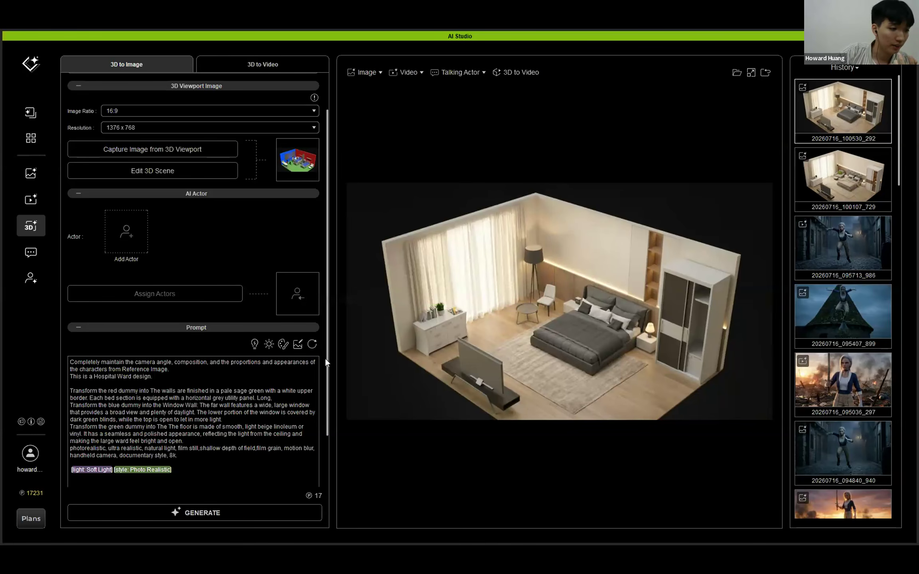
pyautogui.click(259, 513)
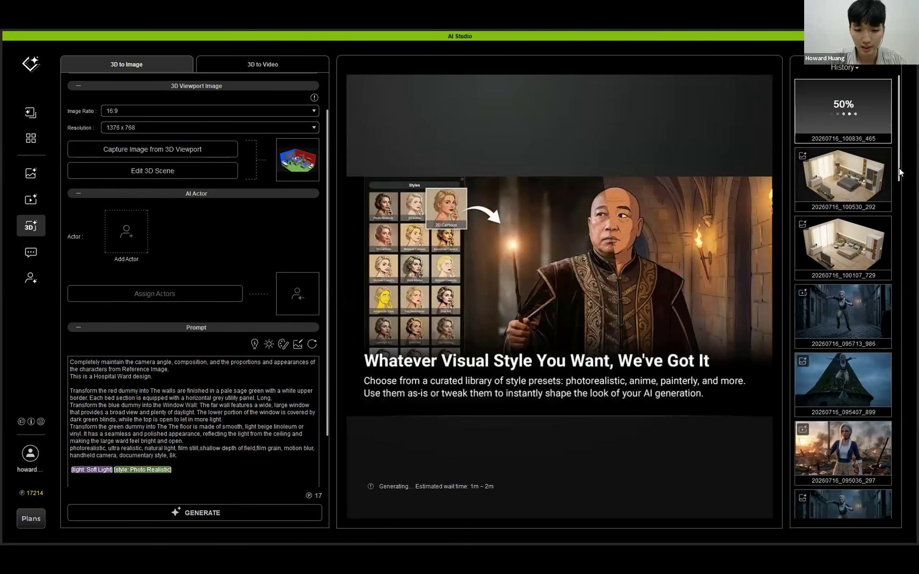
# - Find the Office_New image in the history and load its prompt and settings into 3D to Image
pyautogui.moveTo(899, 167); pyautogui.dragTo(895, 430)
pyautogui.click(862, 312)
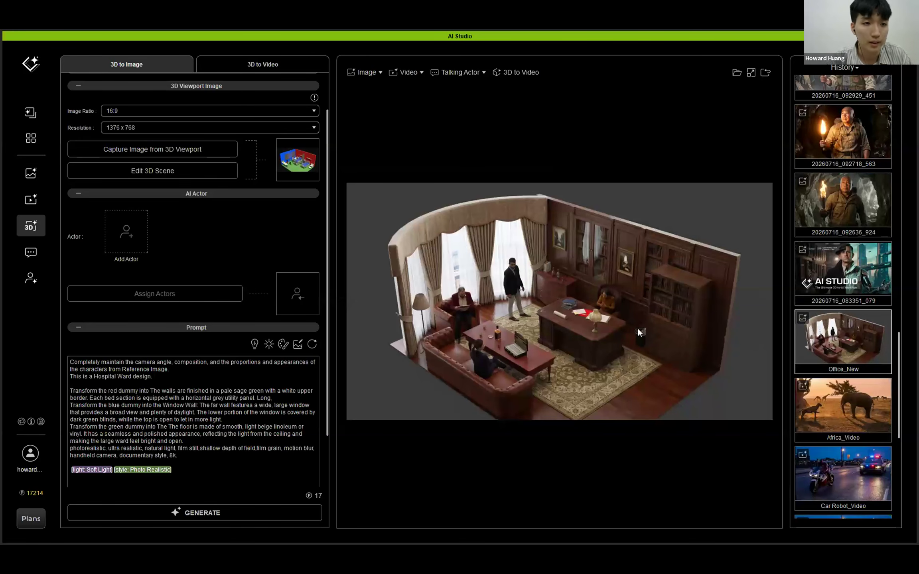
pyautogui.click(766, 73)
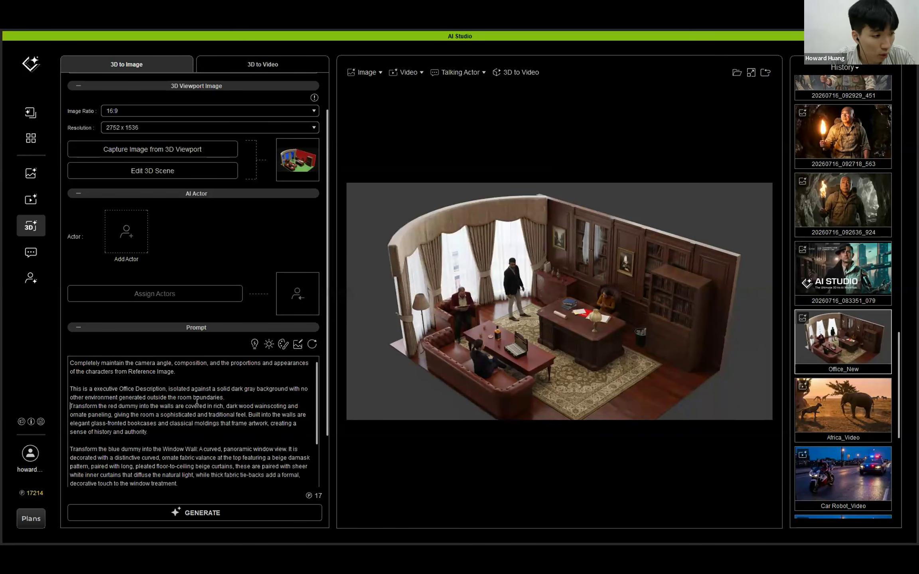
# - Read through the executive office prompt, from the wall, window and floor descriptions to the negative prompt and style tags
pyautogui.scroll(-4, 314, 400)
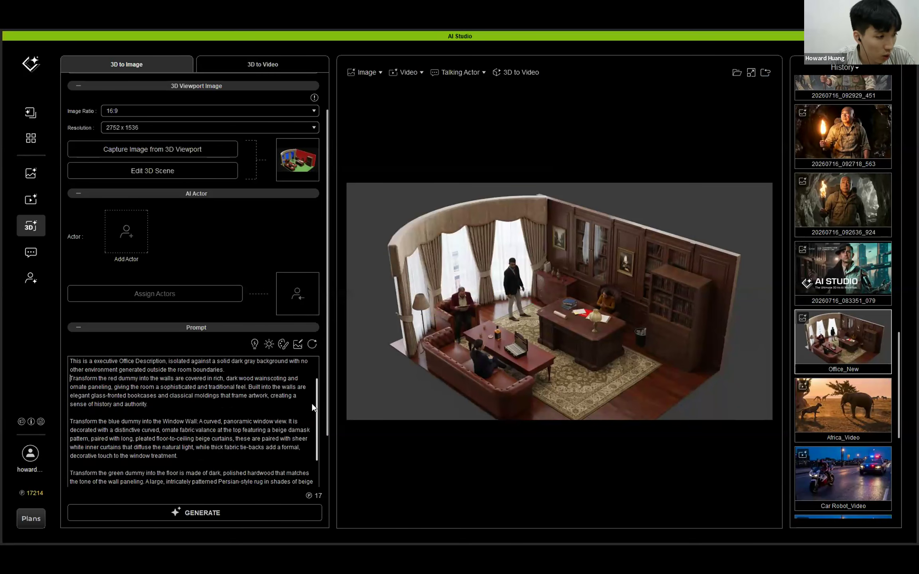
pyautogui.scroll(-6, 310, 411)
pyautogui.scroll(6, 304, 414)
pyautogui.scroll(-6, 303, 397)
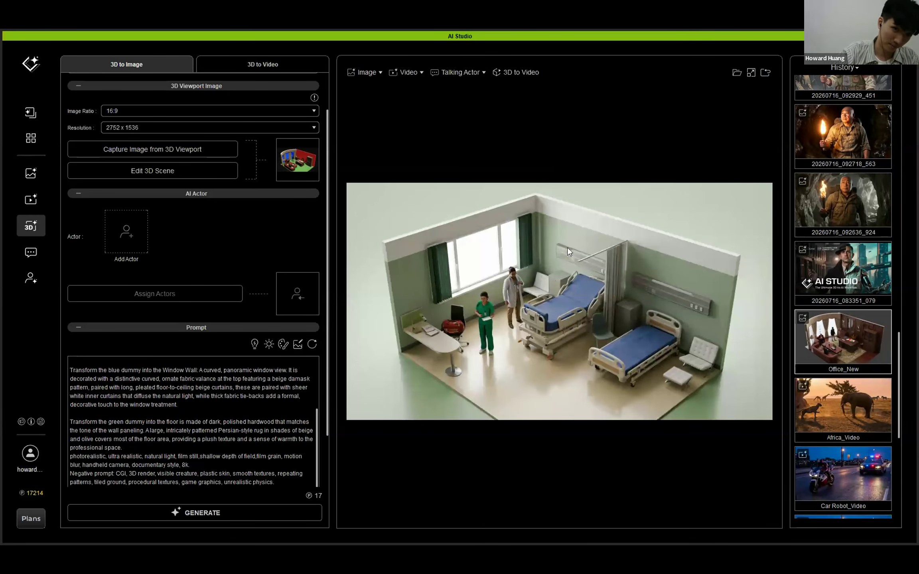
pyautogui.scroll(10, 849, 180)
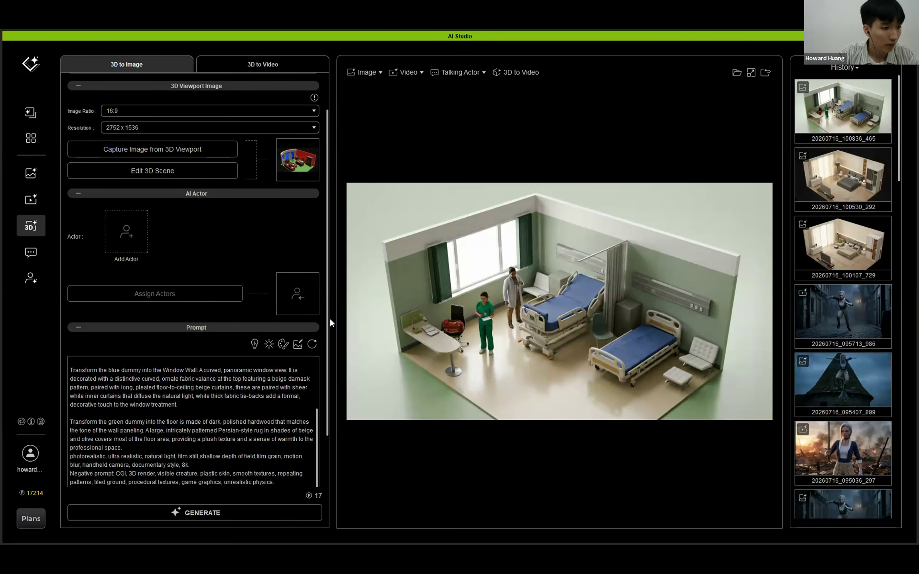
pyautogui.moveTo(328, 317); pyautogui.dragTo(332, 362)
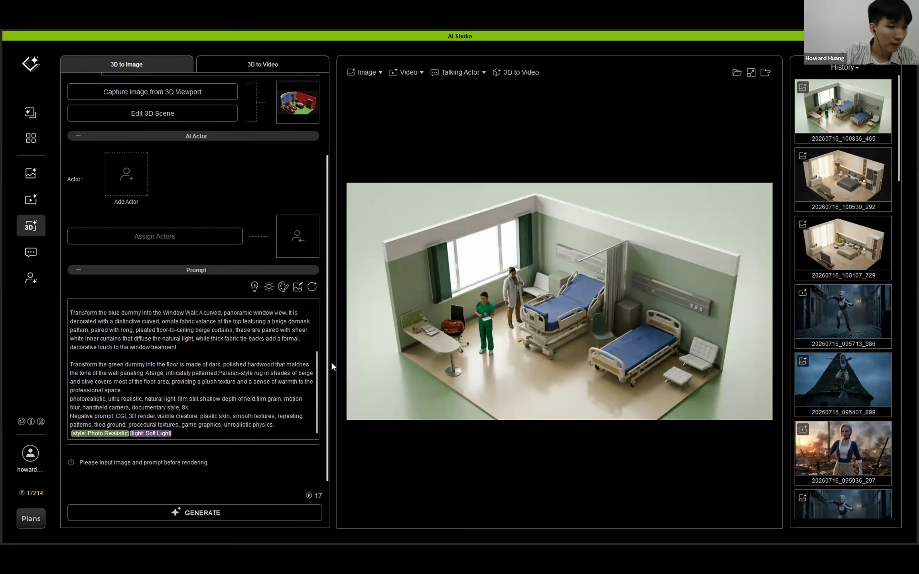
# - Display the Office_New image from the history again and check it against its captured 3D viewport image
pyautogui.scroll(-15, 838, 263)
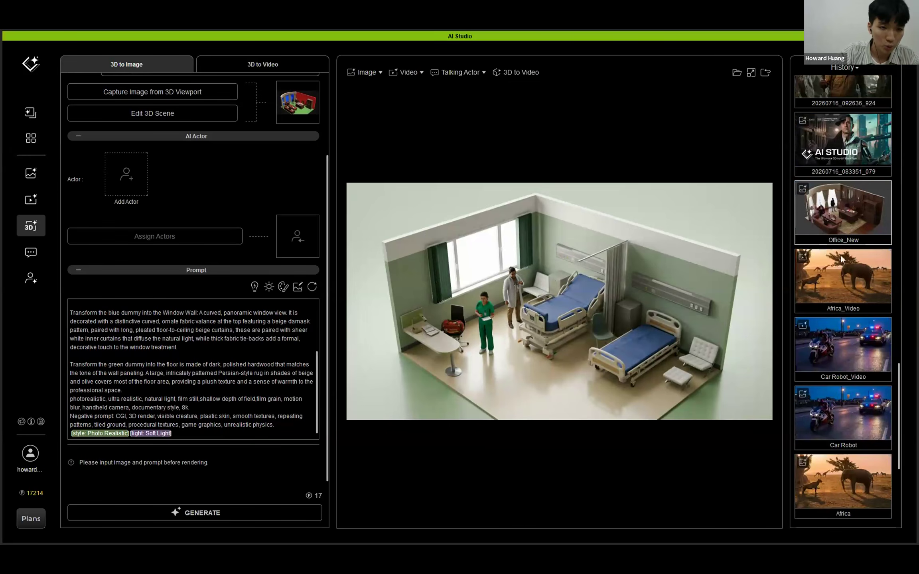
pyautogui.click(856, 280)
pyautogui.click(857, 215)
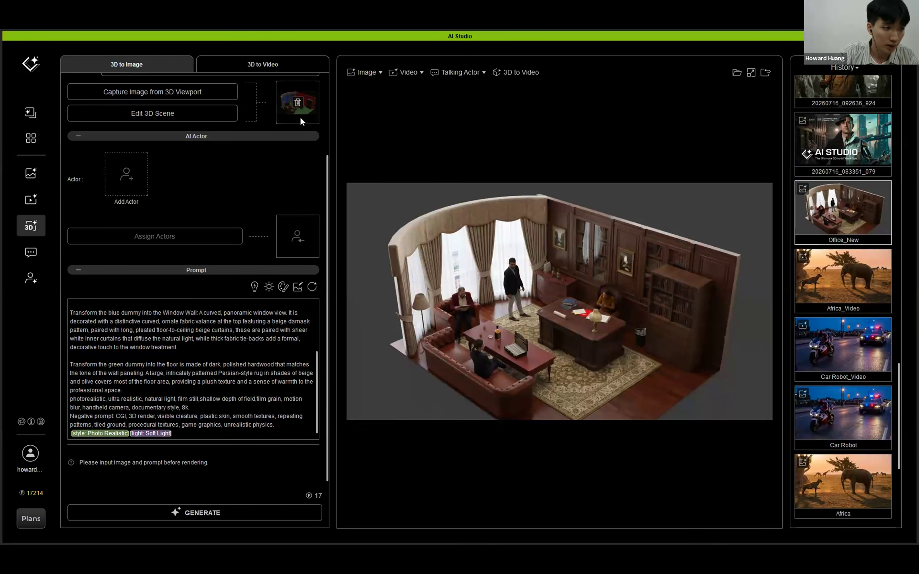
pyautogui.moveTo(299, 113)
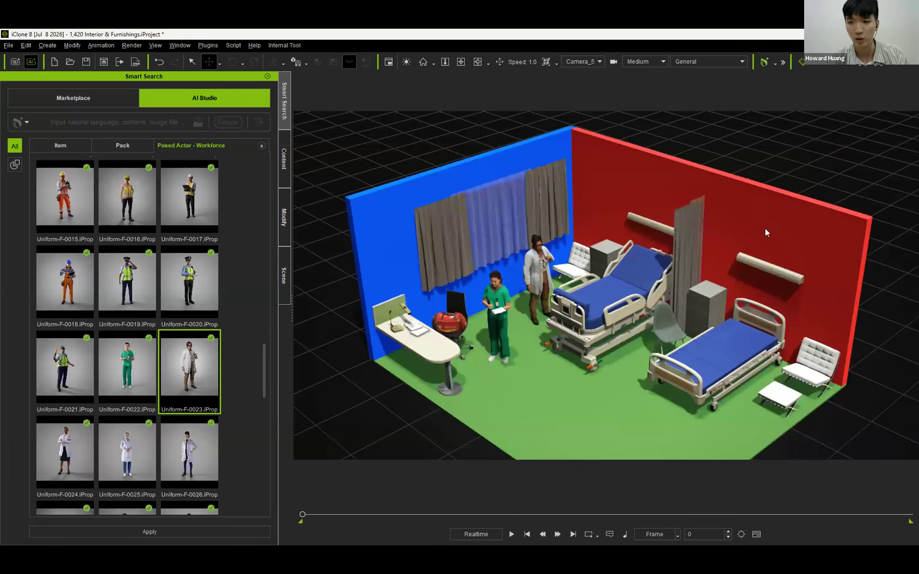
# - Return to iClone and start a new empty project
pyautogui.click(8, 45)
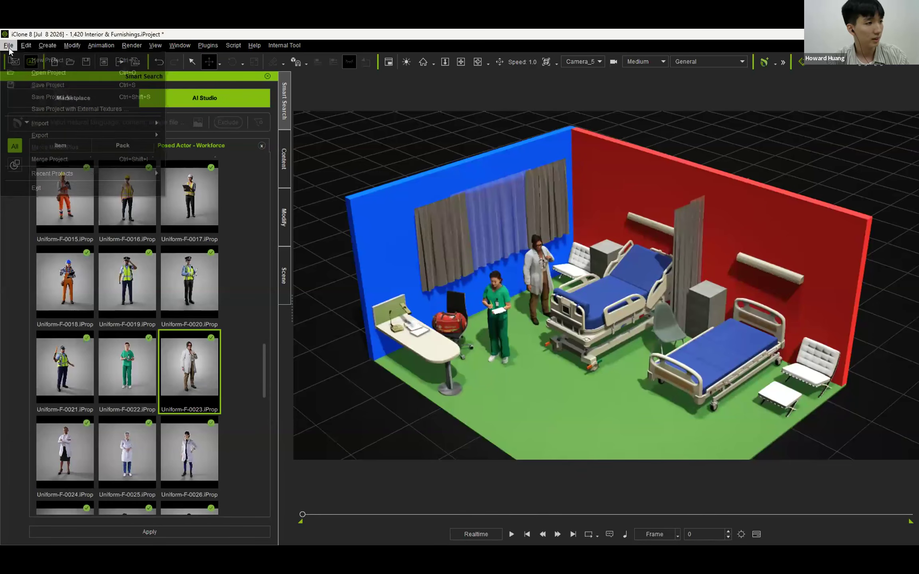
pyautogui.click(41, 61)
pyautogui.click(465, 315)
# - Close the Posed Actor - Workforce pack in the AI Studio content search, then open the Animals 1 pack and browse its items
pyautogui.click(284, 159)
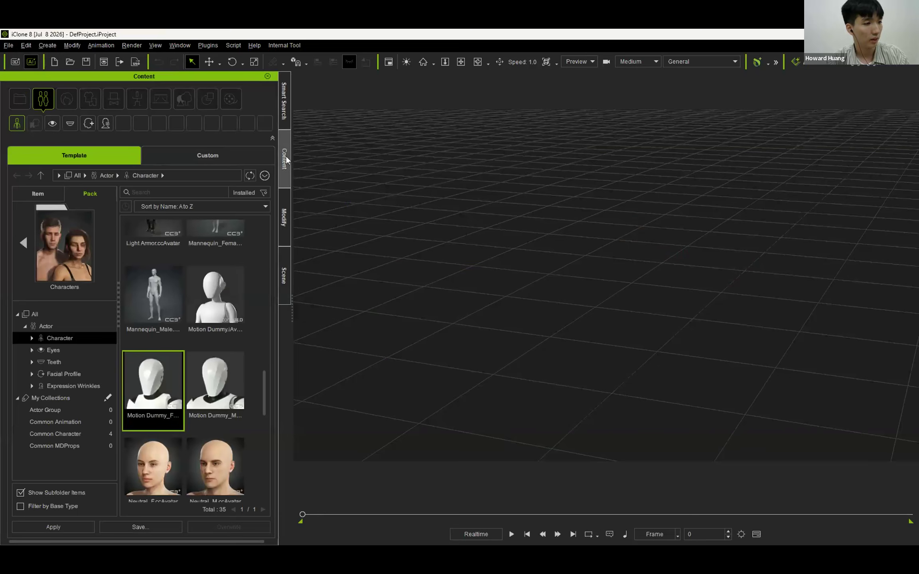
pyautogui.click(286, 104)
pyautogui.moveTo(263, 359); pyautogui.dragTo(271, 134)
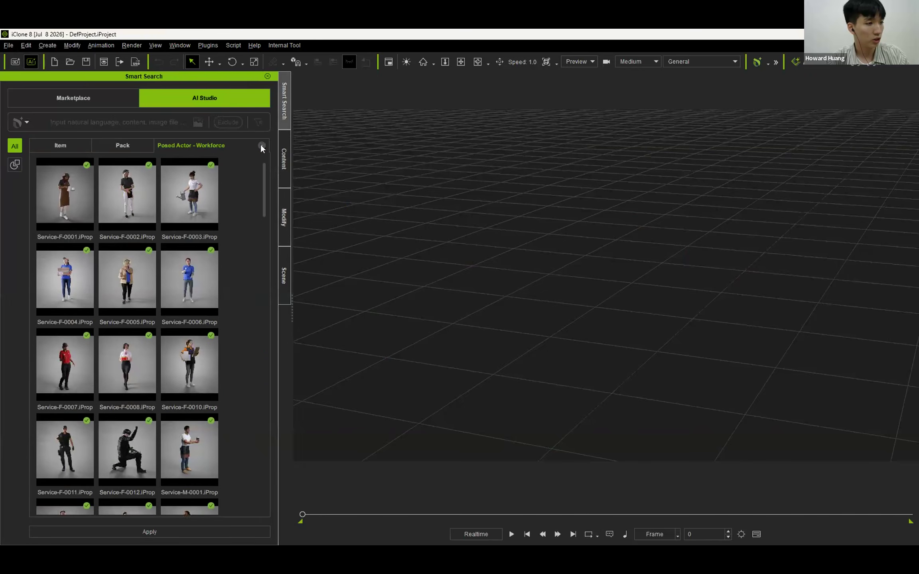
pyautogui.click(261, 145)
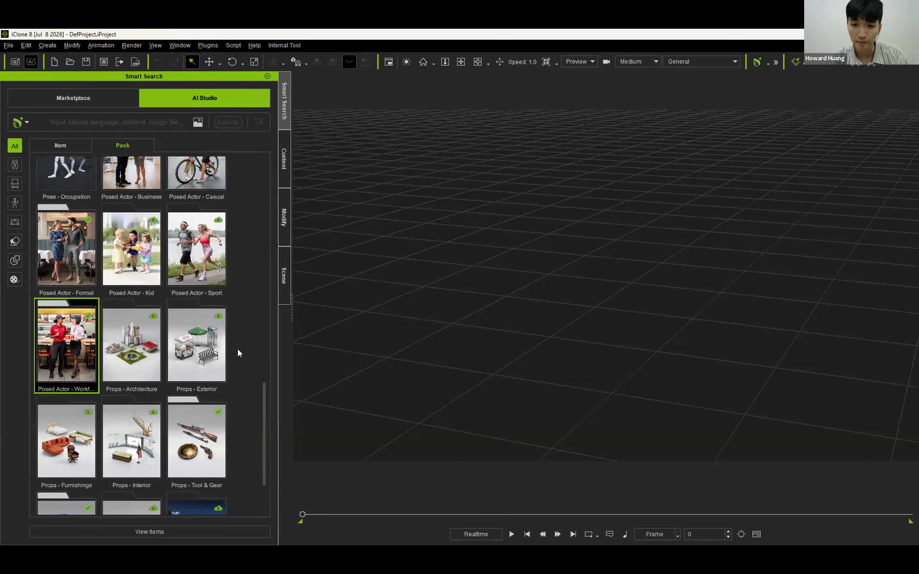
pyautogui.moveTo(267, 395); pyautogui.dragTo(264, 176)
pyautogui.click(155, 211)
pyautogui.click(205, 218)
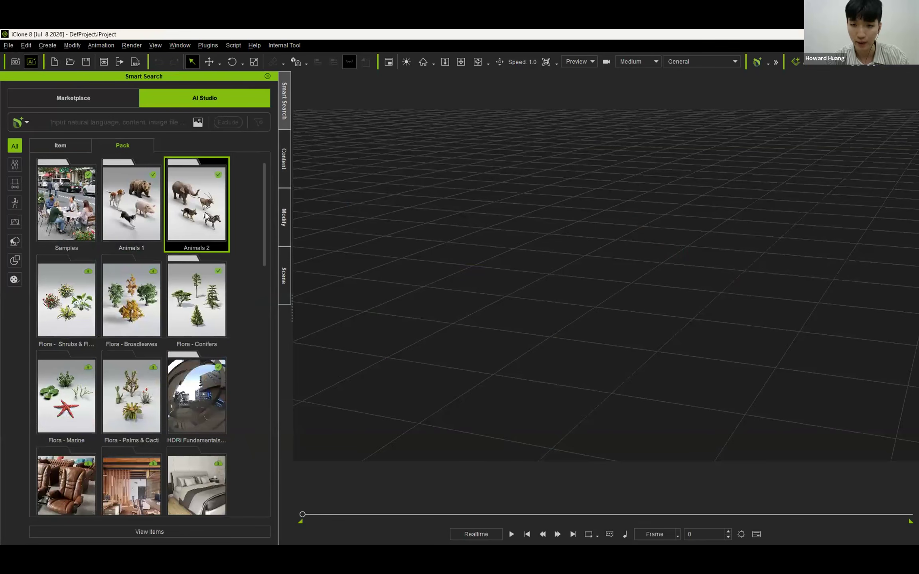
pyautogui.doubleClick(133, 203)
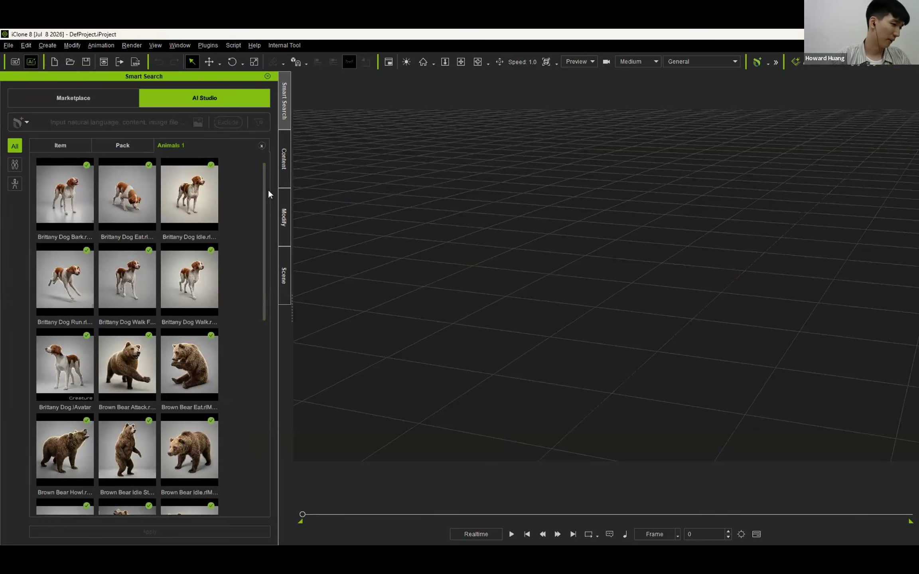
pyautogui.scroll(-2, 262, 186)
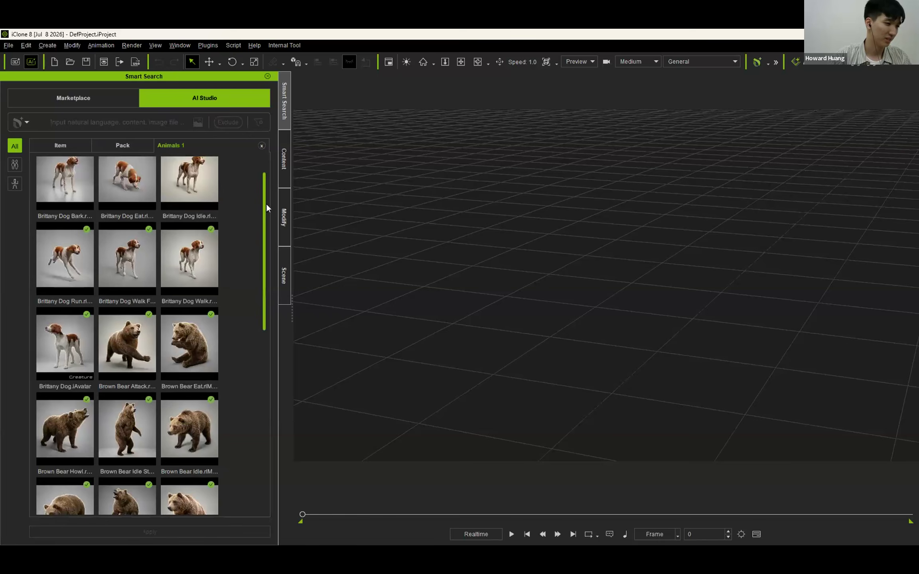
# - Add the Brown Bear Idle Stand motion from the Animals 1 pack to the scene and frame the bear
pyautogui.click(127, 303)
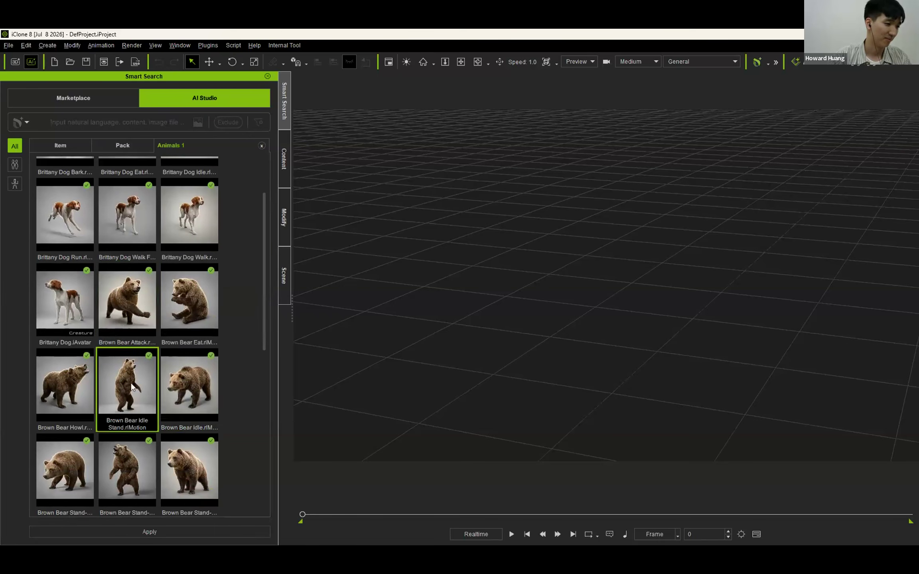
pyautogui.scroll(-2, 167, 367)
pyautogui.click(132, 329)
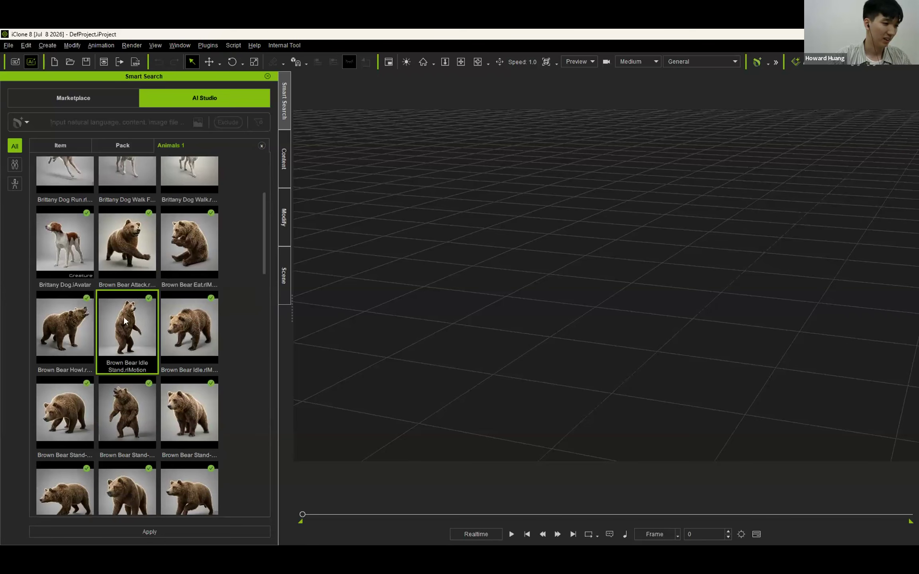
pyautogui.moveTo(120, 331); pyautogui.dragTo(479, 325)
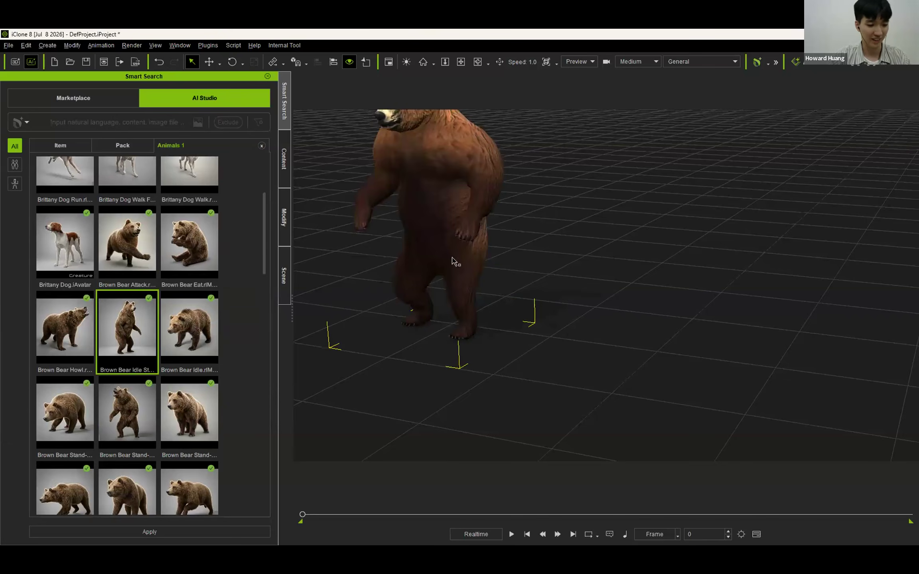
pyautogui.moveTo(431, 280); pyautogui.dragTo(636, 267, button='right')
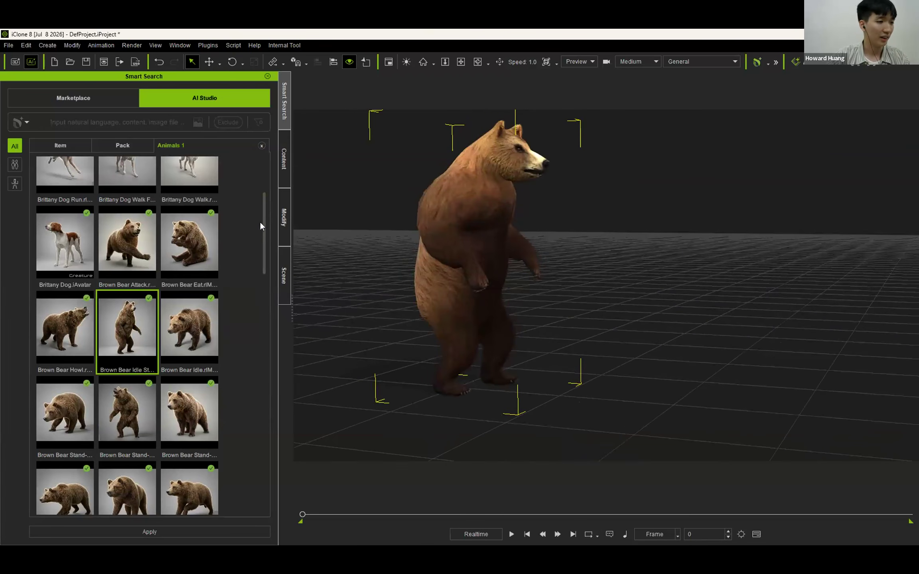
# - Find the gorilla motions in the Animals 1 pack
pyautogui.moveTo(267, 226); pyautogui.dragTo(265, 444)
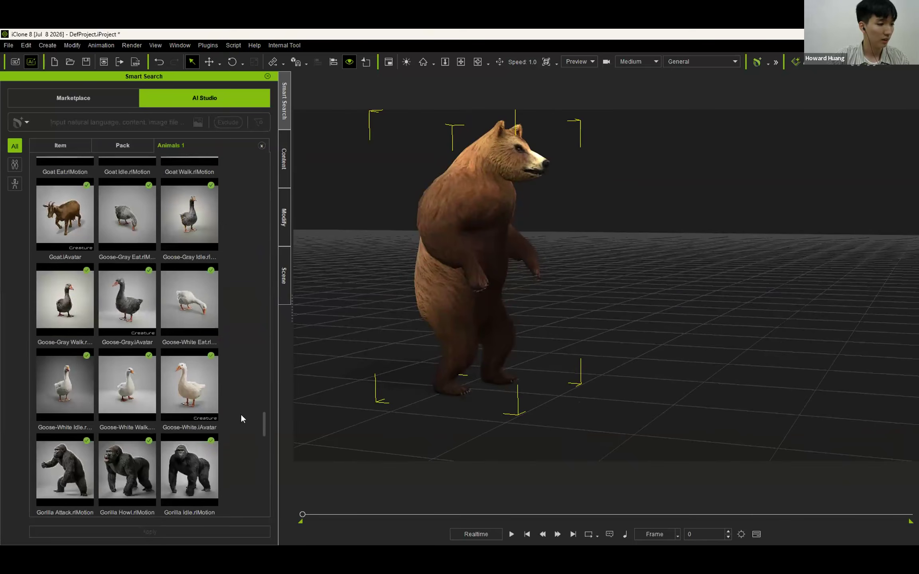
pyautogui.scroll(-3, 161, 402)
pyautogui.scroll(-2, 158, 396)
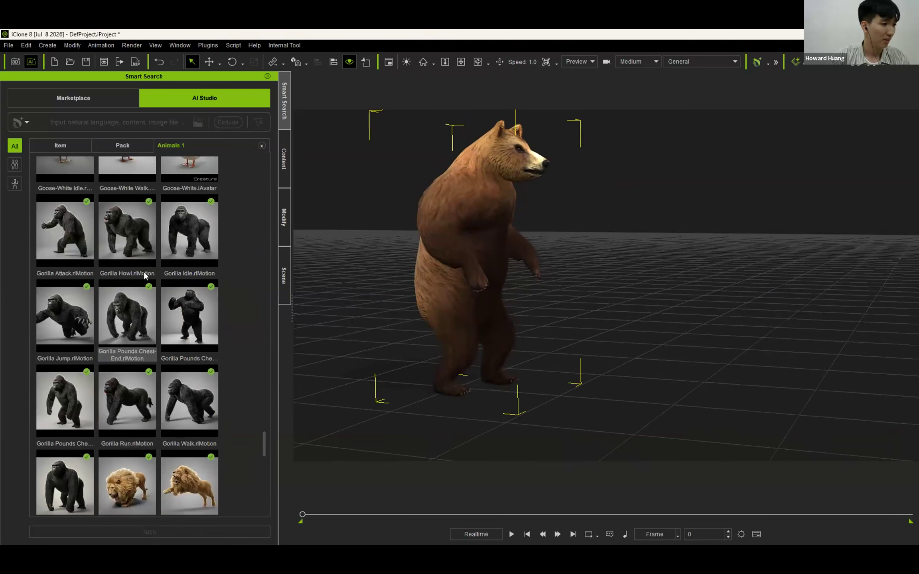
pyautogui.scroll(-2, 187, 351)
pyautogui.click(72, 334)
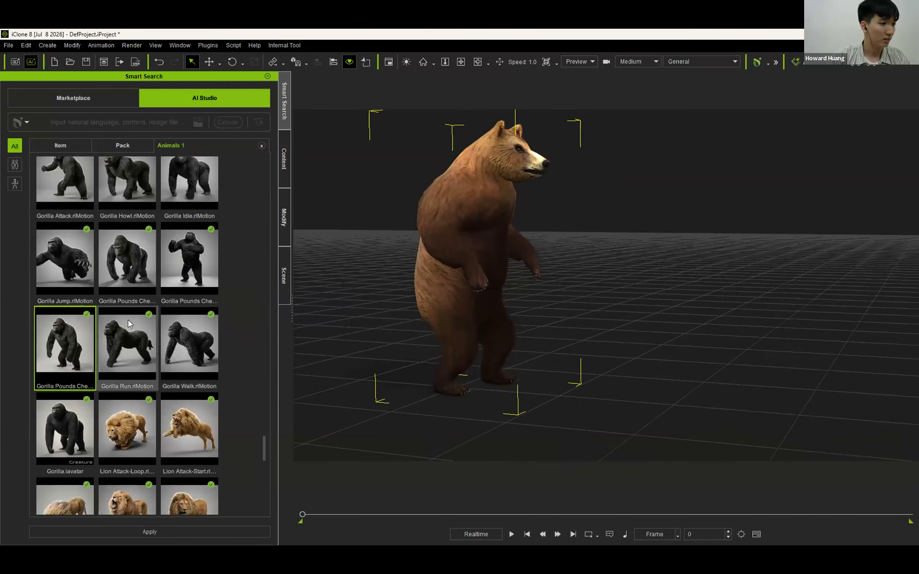
pyautogui.scroll(1, 128, 320)
pyautogui.click(199, 314)
pyautogui.moveTo(198, 314); pyautogui.dragTo(767, 418)
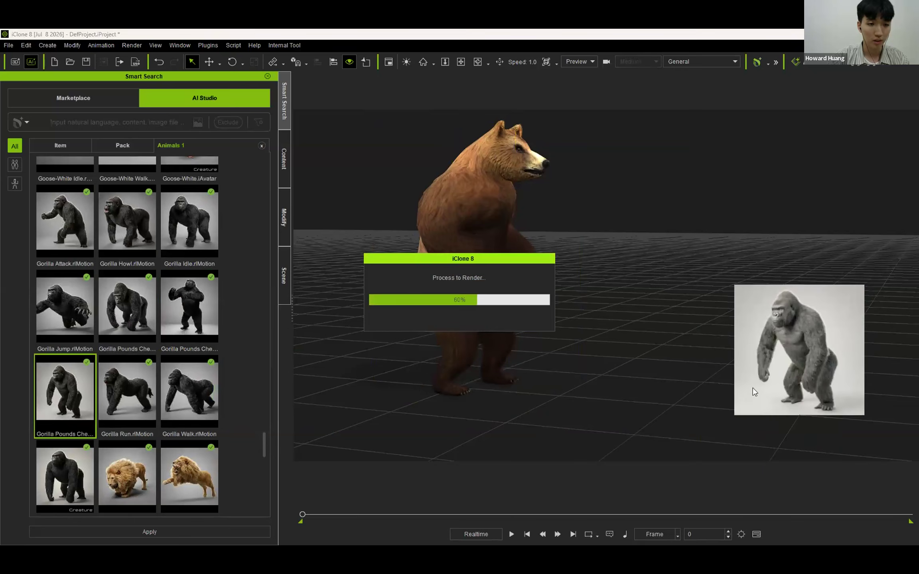
pyautogui.hotkey('ctrl', 'z')
# - Place the gorilla with the upright chest-pounding motion opposite the bear and rotate it to face the bear
pyautogui.moveTo(189, 307); pyautogui.dragTo(763, 421)
pyautogui.keyDown('alt'); pyautogui.moveTo(651, 325); pyautogui.dragTo(690, 321); pyautogui.keyUp('alt')
pyautogui.keyDown('alt'); pyautogui.moveTo(690, 321); pyautogui.dragTo(689, 288, button='right'); pyautogui.keyUp('alt')
pyautogui.press('e')
pyautogui.moveTo(756, 411); pyautogui.dragTo(710, 399)
pyautogui.keyDown('alt'); pyautogui.moveTo(689, 336); pyautogui.dragTo(685, 312, button='middle'); pyautogui.keyUp('alt')
pyautogui.moveTo(685, 312)
pyautogui.keyDown('alt'); pyautogui.mouseDown()
pyautogui.moveTo(724, 294)
pyautogui.moveTo(693, 303)
pyautogui.mouseUp(); pyautogui.keyUp('alt')
# - Move the gorilla along the ground slightly farther from the bear and frame both animals
pyautogui.press('w')
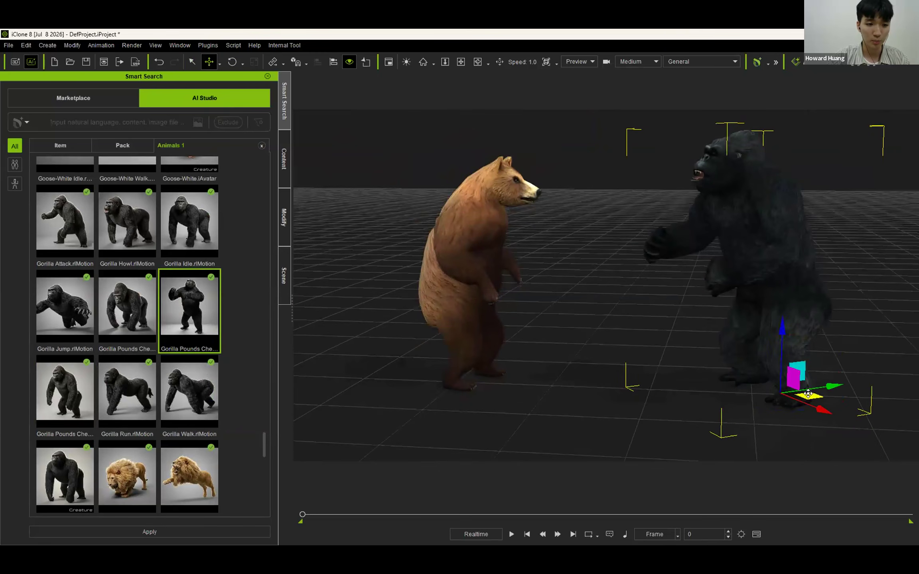
pyautogui.moveTo(808, 394); pyautogui.dragTo(824, 375)
pyautogui.keyDown('alt'); pyautogui.moveTo(687, 285); pyautogui.dragTo(670, 316, button='right'); pyautogui.keyUp('alt')
pyautogui.keyDown('alt'); pyautogui.moveTo(670, 315); pyautogui.dragTo(615, 268); pyautogui.keyUp('alt')
pyautogui.keyDown('alt'); pyautogui.moveTo(615, 268); pyautogui.dragTo(616, 299, button='middle'); pyautogui.keyUp('alt')
pyautogui.keyDown('alt'); pyautogui.moveTo(616, 298); pyautogui.dragTo(606, 315); pyautogui.keyUp('alt')
pyautogui.keyDown('alt'); pyautogui.moveTo(607, 315); pyautogui.dragTo(609, 301, button='middle'); pyautogui.keyUp('alt')
pyautogui.keyDown('alt'); pyautogui.moveTo(610, 302); pyautogui.dragTo(644, 307); pyautogui.keyUp('alt')
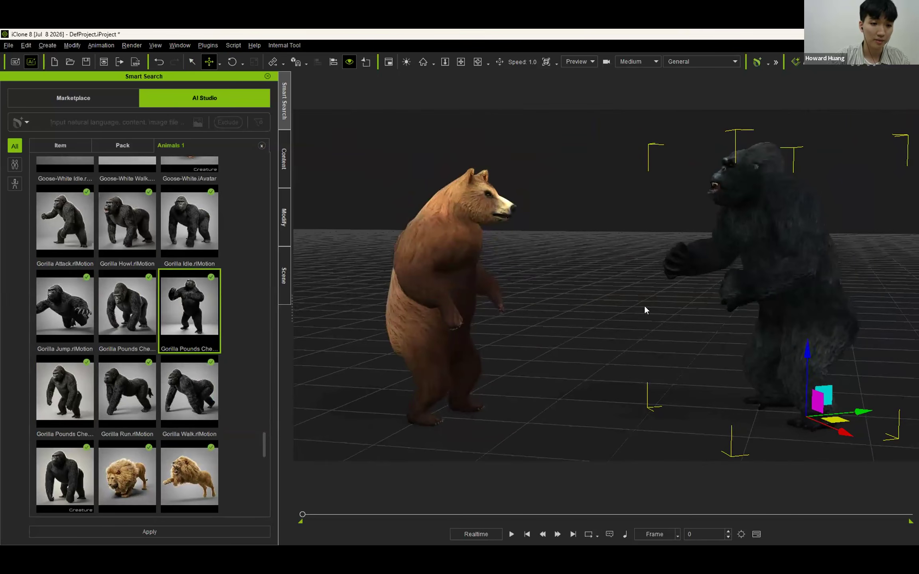
# - Rotate the gorilla and the bear slightly towards the camera so both faces are more visible
pyautogui.press('e')
pyautogui.moveTo(825, 433)
pyautogui.mouseDown()
pyautogui.moveTo(840, 432)
pyautogui.moveTo(829, 425)
pyautogui.mouseUp()
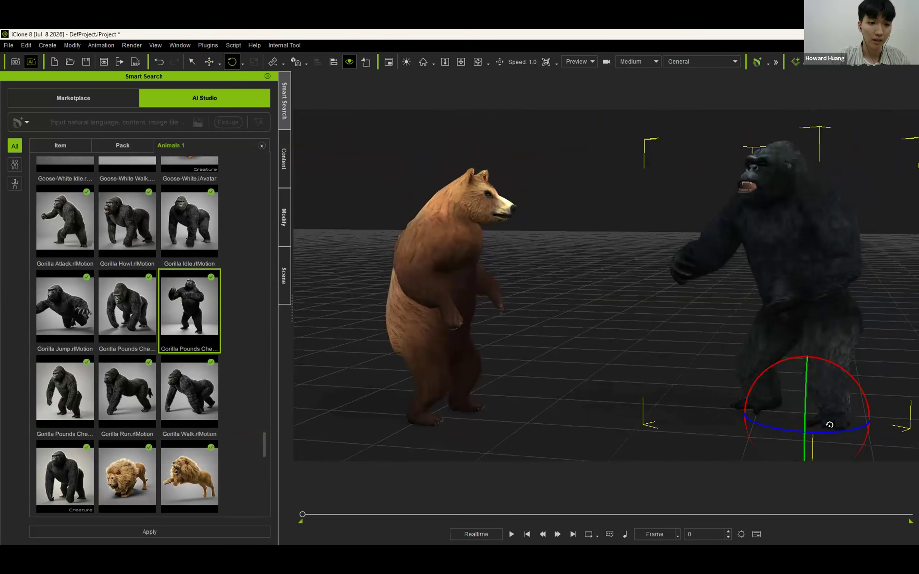
pyautogui.keyDown('alt'); pyautogui.moveTo(781, 375); pyautogui.dragTo(769, 361, button='middle'); pyautogui.keyUp('alt')
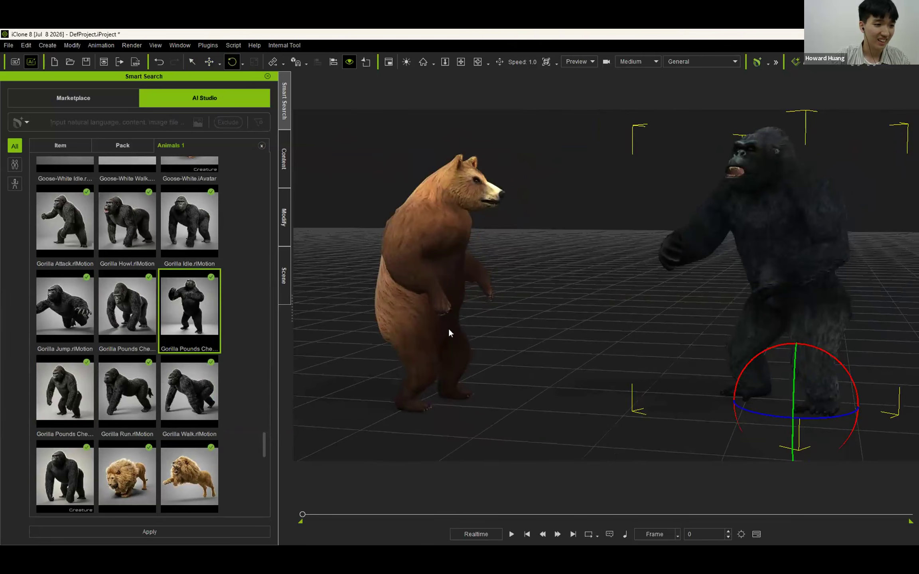
pyautogui.click(432, 319)
pyautogui.moveTo(445, 417); pyautogui.dragTo(434, 420)
pyautogui.keyDown('alt'); pyautogui.moveTo(641, 311); pyautogui.dragTo(607, 284); pyautogui.keyUp('alt')
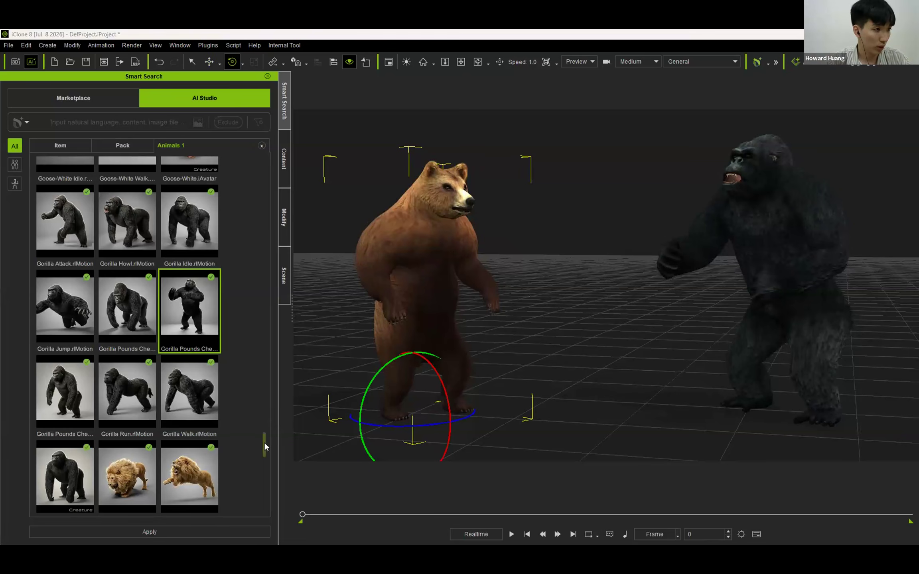
# - Open the Flora - Conifers pack and place the AlaskaCedar cluster behind the two animals
pyautogui.moveTo(264, 443); pyautogui.dragTo(259, 152)
pyautogui.click(261, 146)
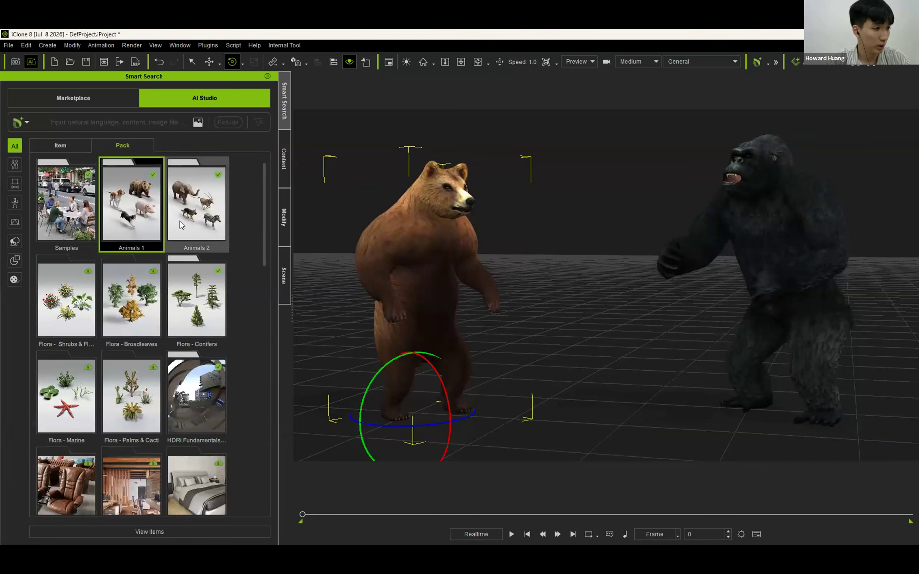
pyautogui.click(183, 297)
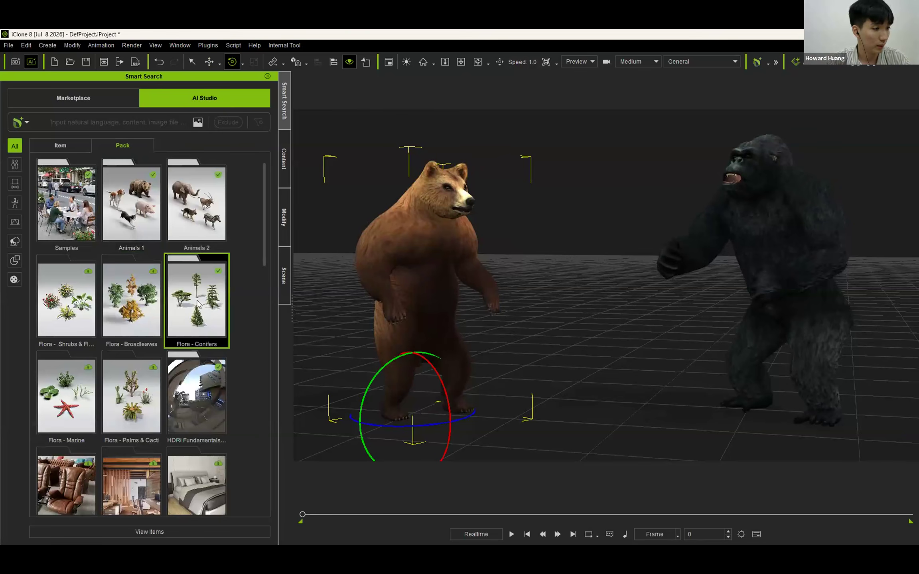
pyautogui.doubleClick(196, 298)
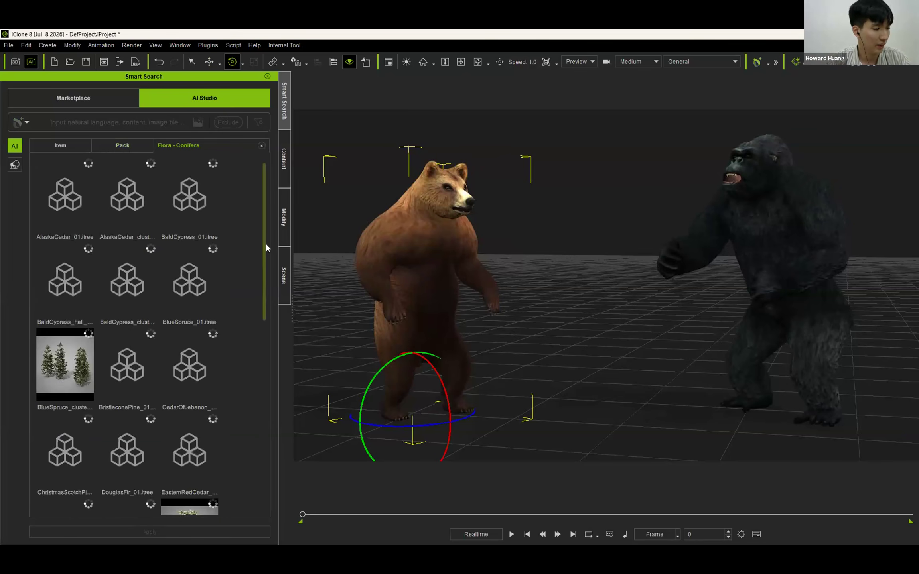
pyautogui.moveTo(138, 213); pyautogui.dragTo(594, 356)
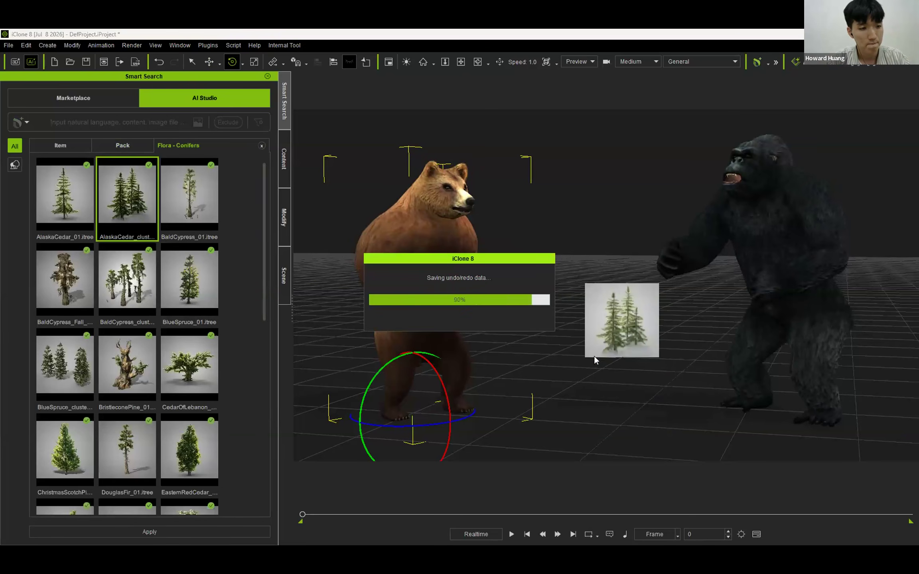
pyautogui.moveTo(613, 355); pyautogui.dragTo(629, 289)
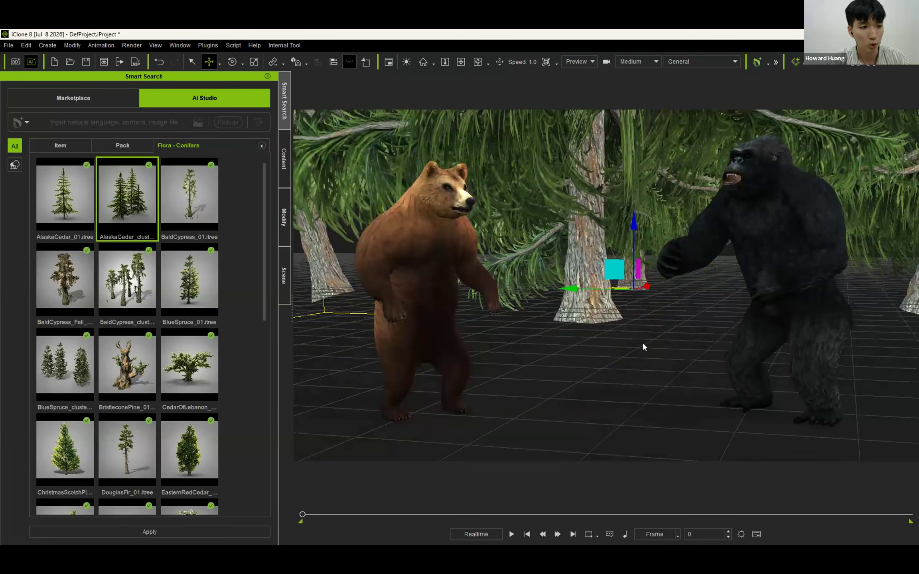
# - Switch to AI Studio and capture the animal scene as the 3D viewport image, synchronizing the render size settings
pyautogui.click(611, 397)
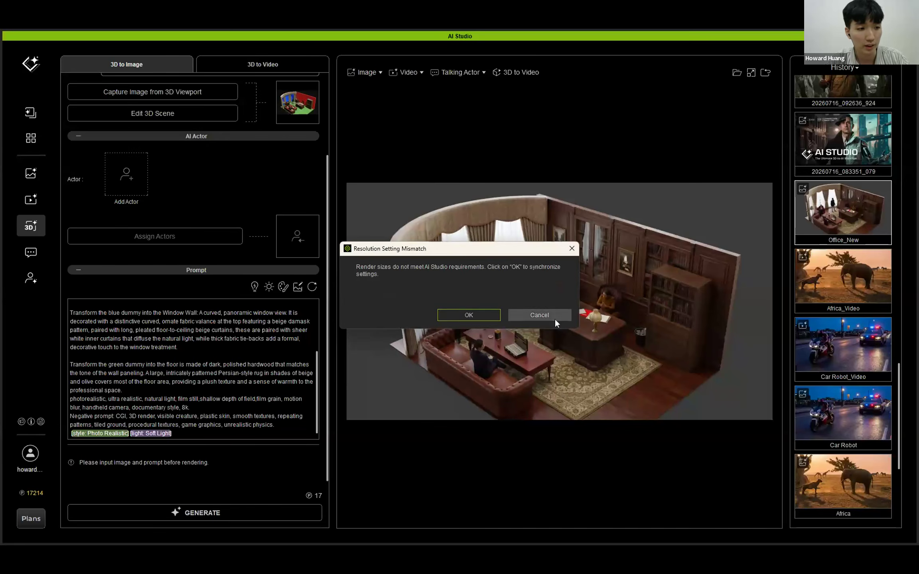
pyautogui.click(472, 315)
pyautogui.moveTo(328, 221)
pyautogui.mouseDown()
pyautogui.moveTo(330, 133)
pyautogui.moveTo(328, 201)
pyautogui.mouseUp()
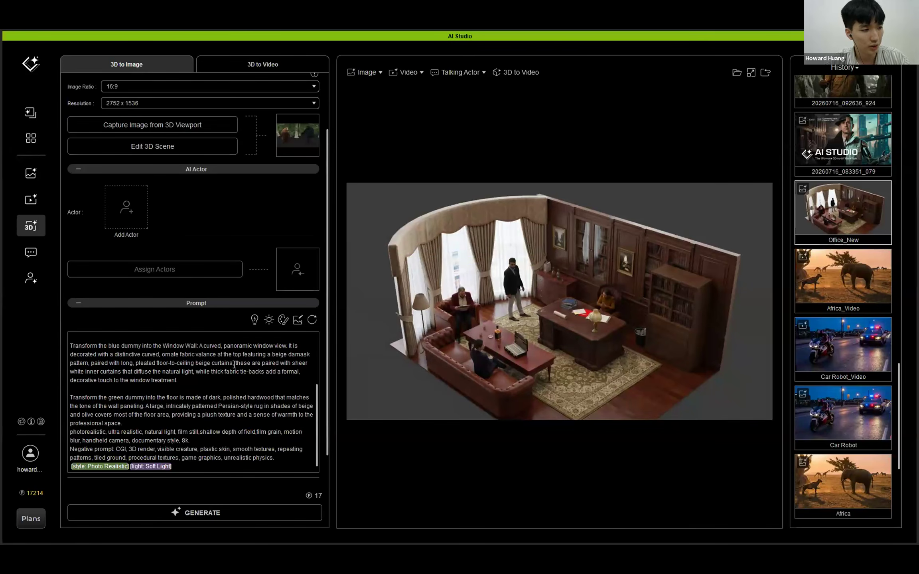
# - Clear the entire executive office prompt
pyautogui.click(219, 393)
pyautogui.hotkey('ctrl', 'a')
pyautogui.press('BackSpace')
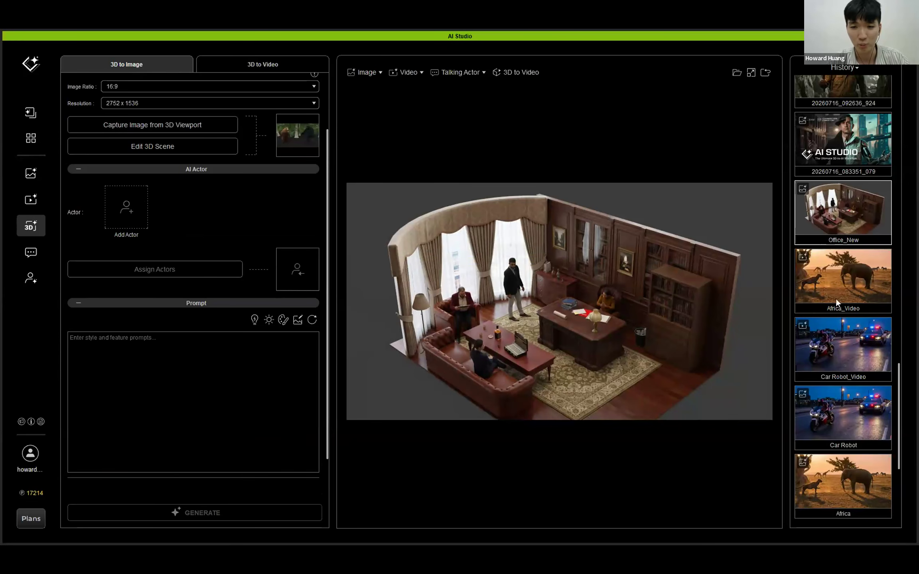
pyautogui.click(173, 358)
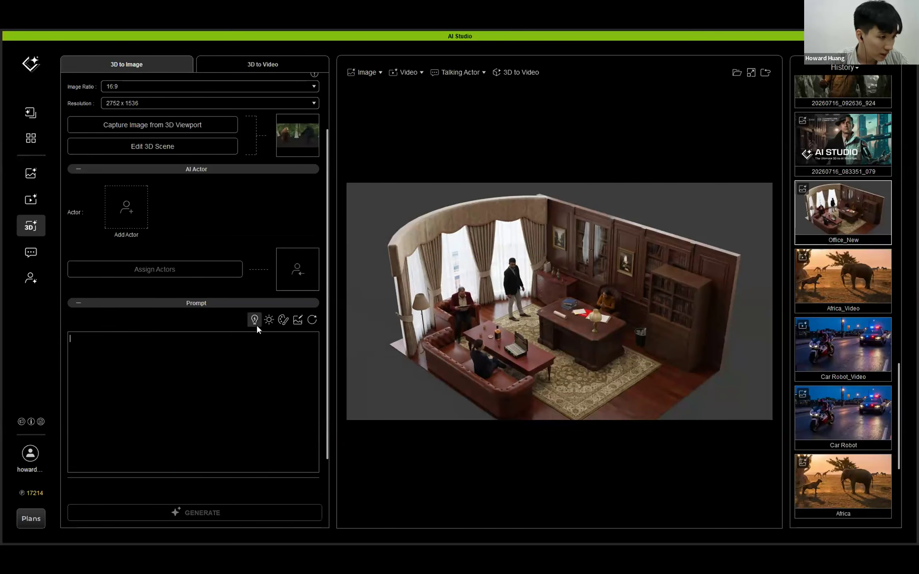
# - Add the Photo Realistic style as the only prompt content and generate the image from the captured viewport
pyautogui.click(280, 321)
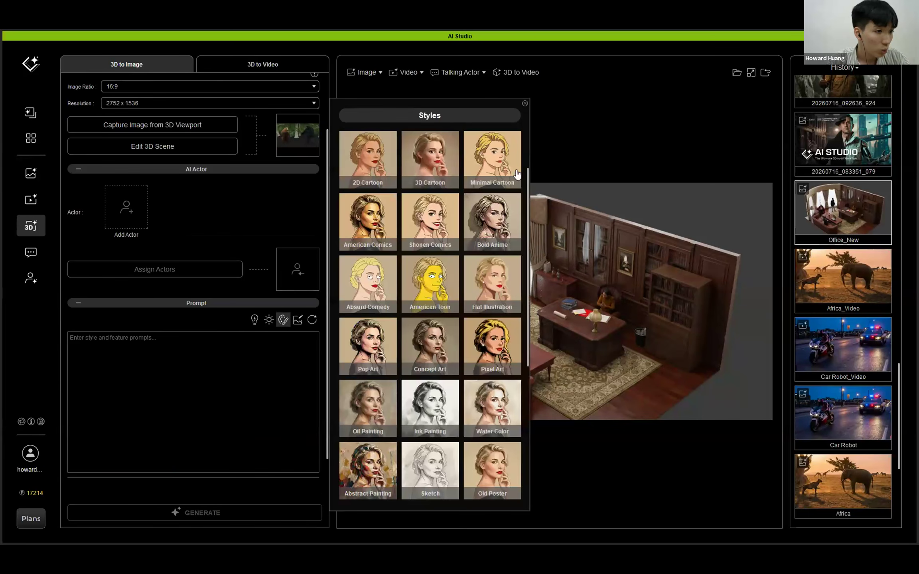
pyautogui.scroll(1, 383, 207)
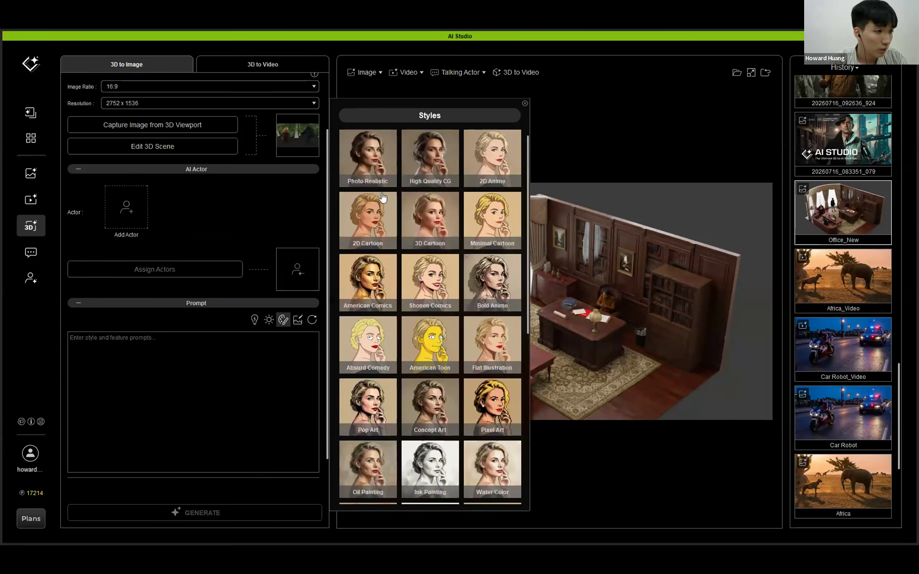
pyautogui.click(368, 173)
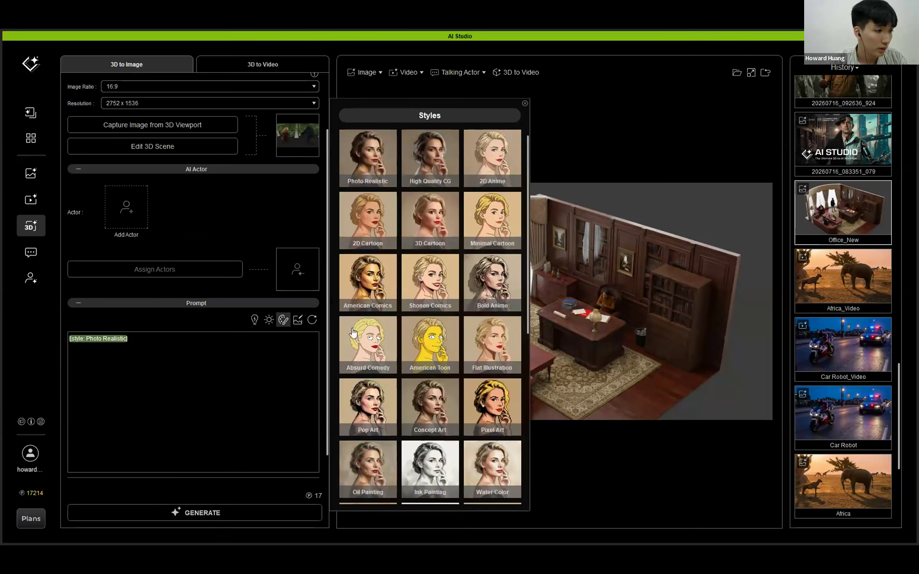
pyautogui.click(283, 319)
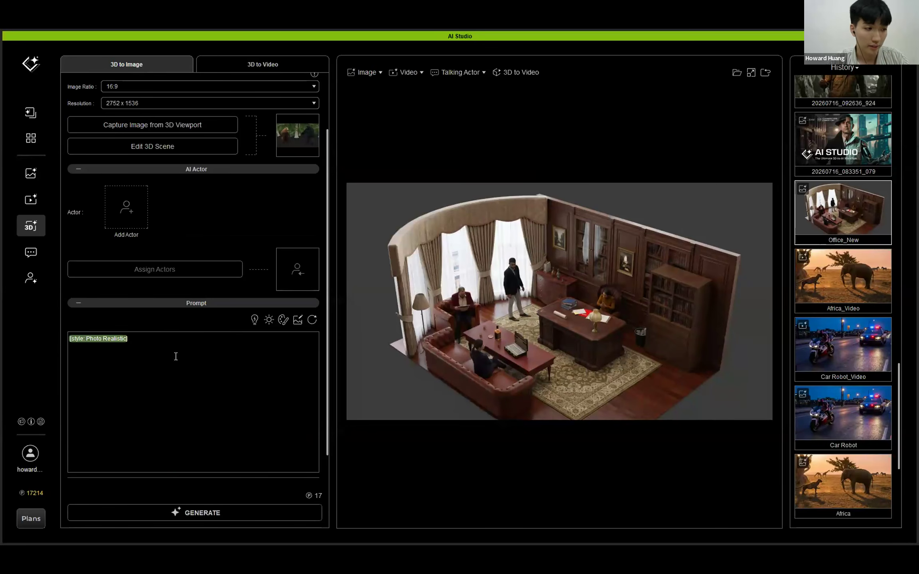
pyautogui.click(223, 516)
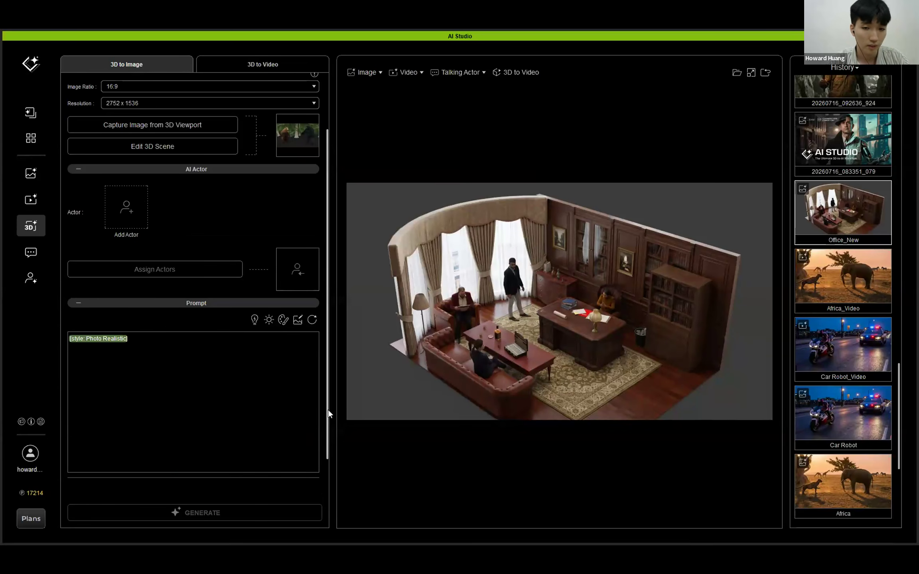
pyautogui.moveTo(328, 410); pyautogui.dragTo(330, 325)
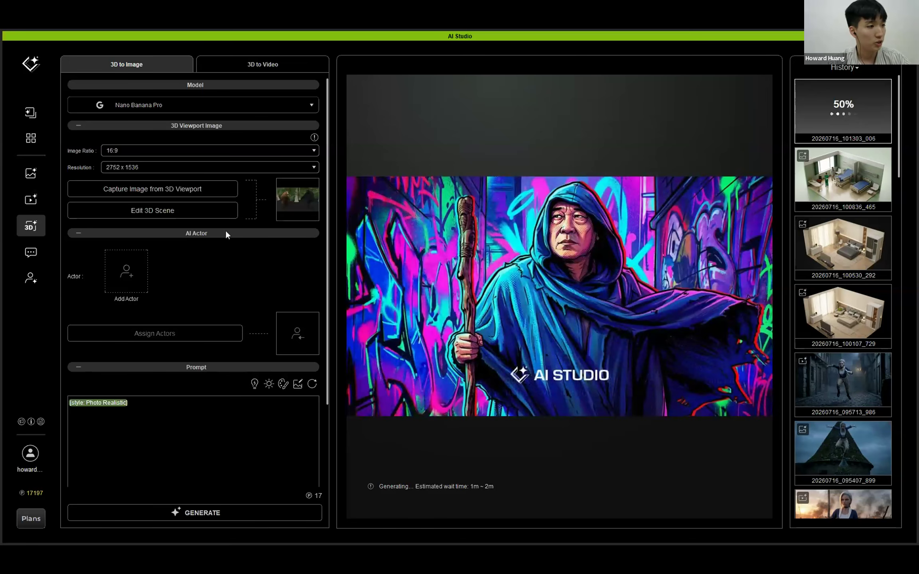
# - Look over the video creation settings, then compare the generated bear and gorilla image with its captured 3D viewport image
pyautogui.click(33, 202)
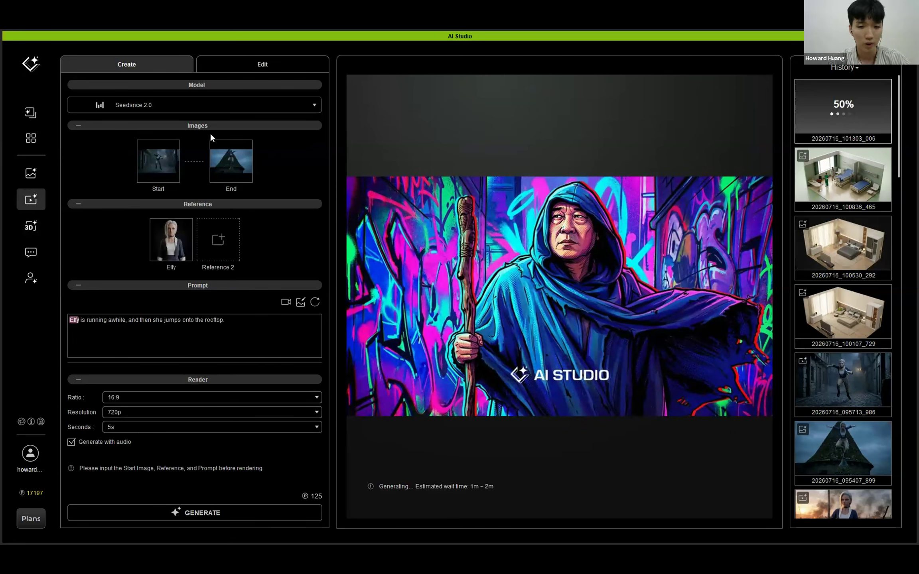
pyautogui.moveTo(230, 165)
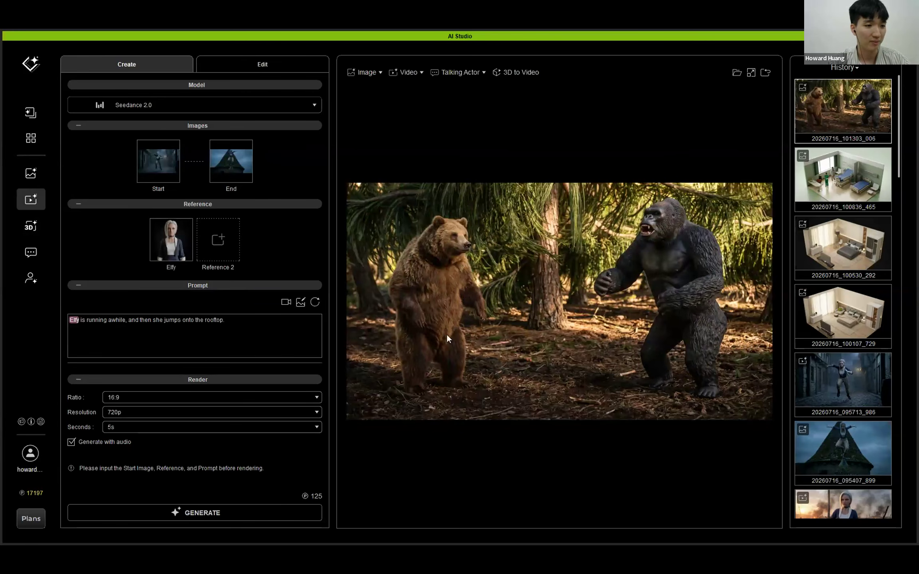
pyautogui.click(32, 231)
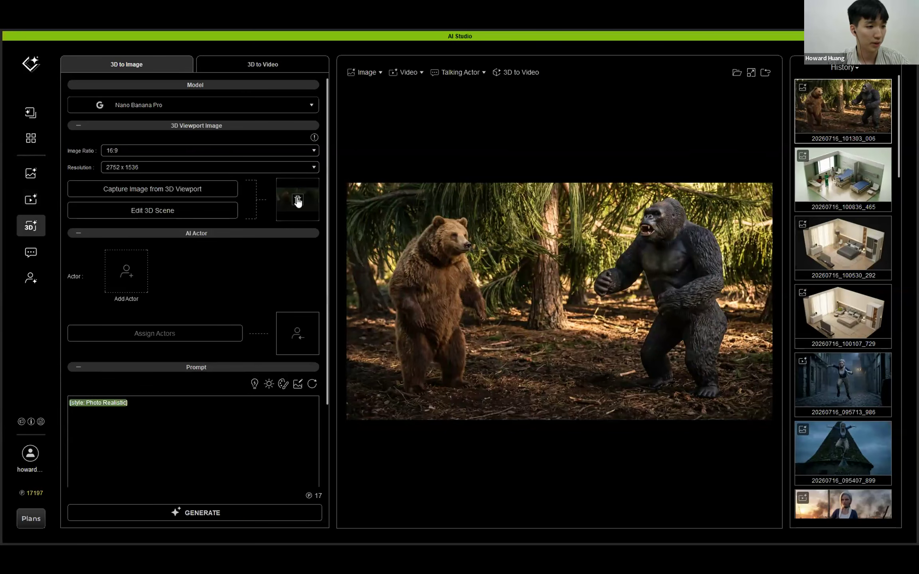
pyautogui.moveTo(297, 201)
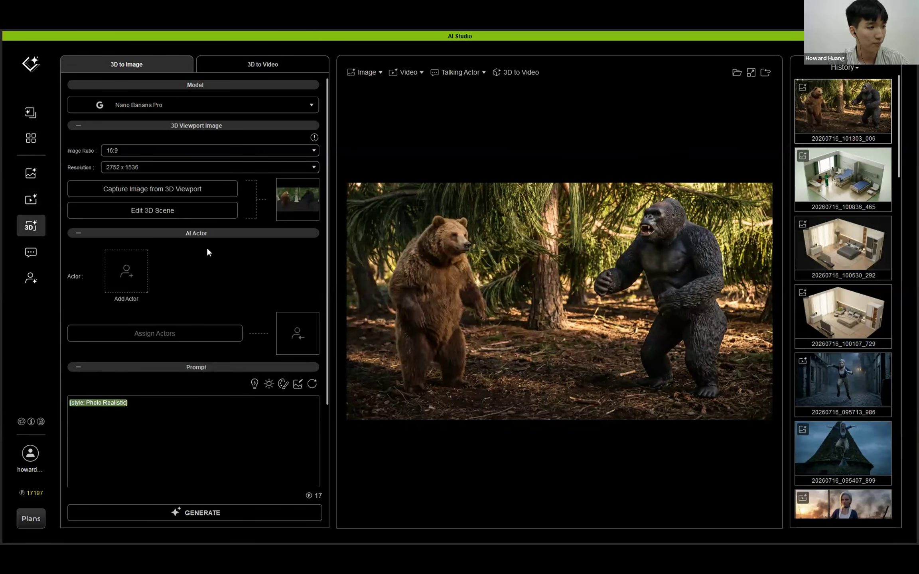
# - Set the bear and gorilla image as the video's start image, and remove the old end image and Elfy reference
pyautogui.click(40, 202)
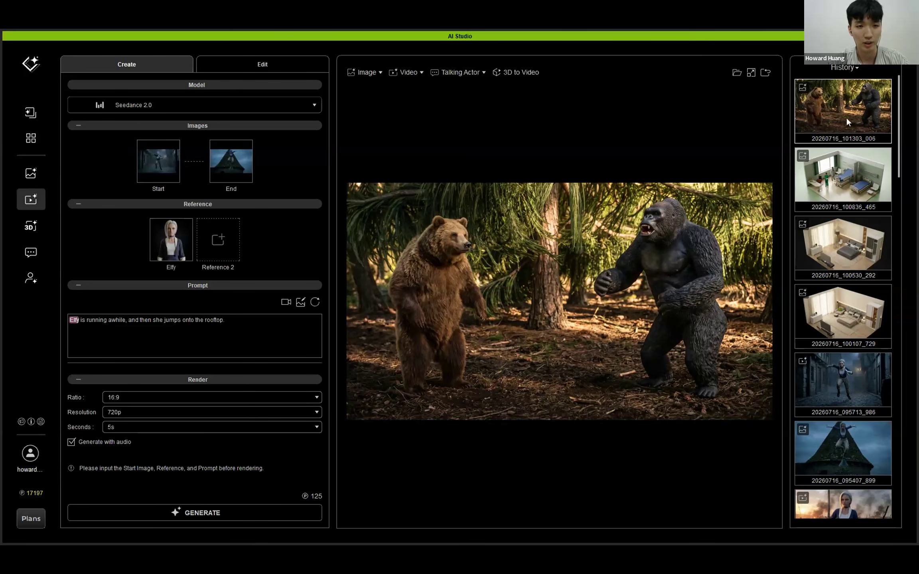
pyautogui.moveTo(846, 119); pyautogui.dragTo(162, 171)
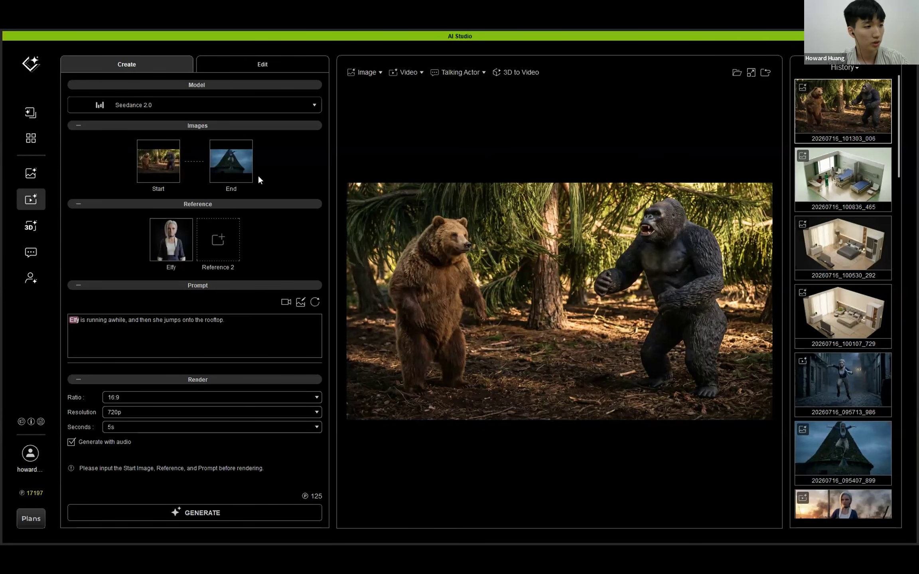
pyautogui.click(179, 244)
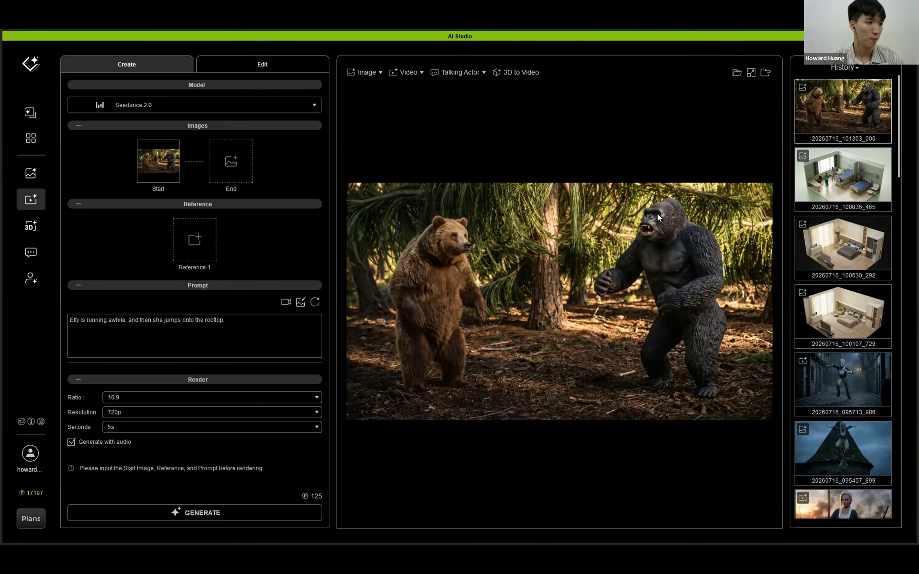
# - Choose the Kling 3.0 model and write a three-shot prompt: bear and gorilla dance to the music, gorilla says "Come join the party!", bear says "Oh yeah!"
pyautogui.click(231, 105)
pyautogui.click(181, 157)
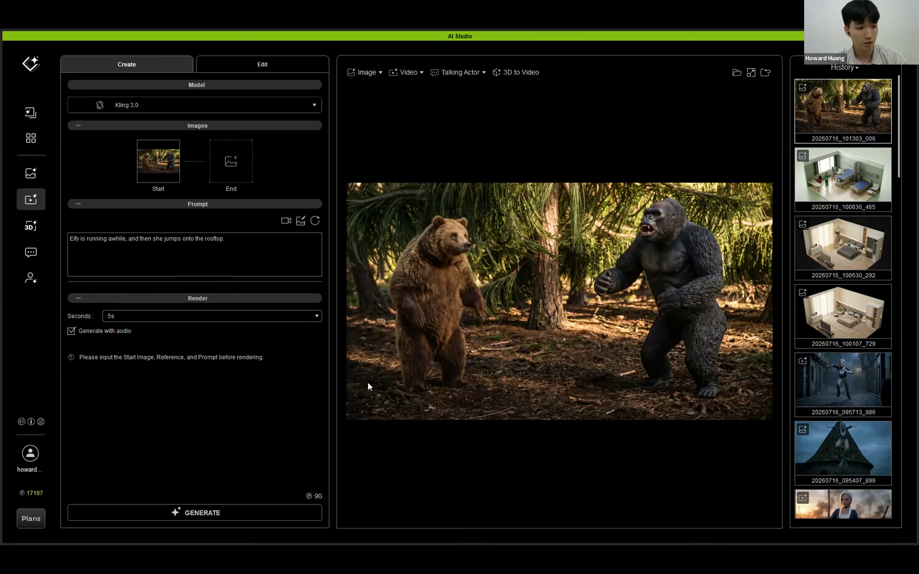
pyautogui.tripleClick(186, 257)
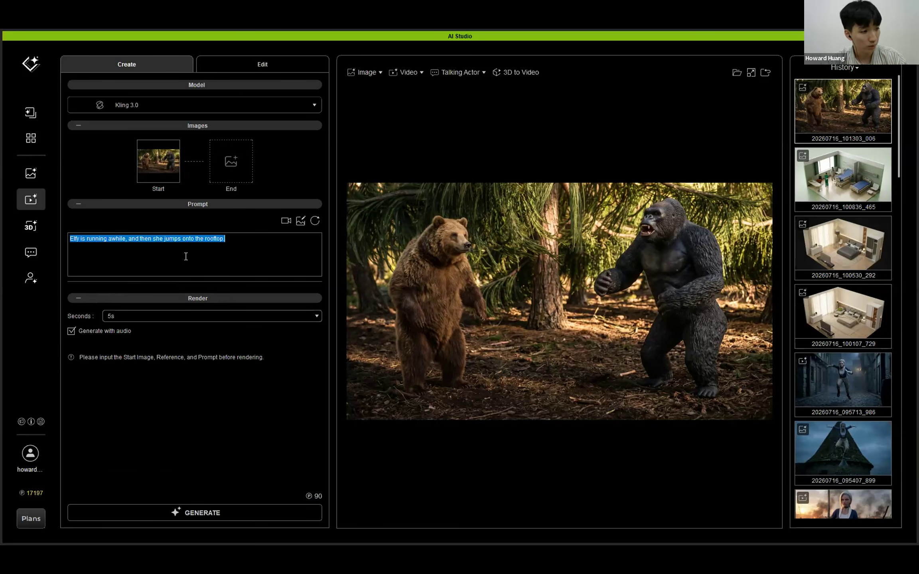
pyautogui.write('Shot 1: The bear and the gorilla are dancing to the music. Shot 2: The gorilla says "Come join the party!" Shot 3: The bear says "Oh yeah!"')
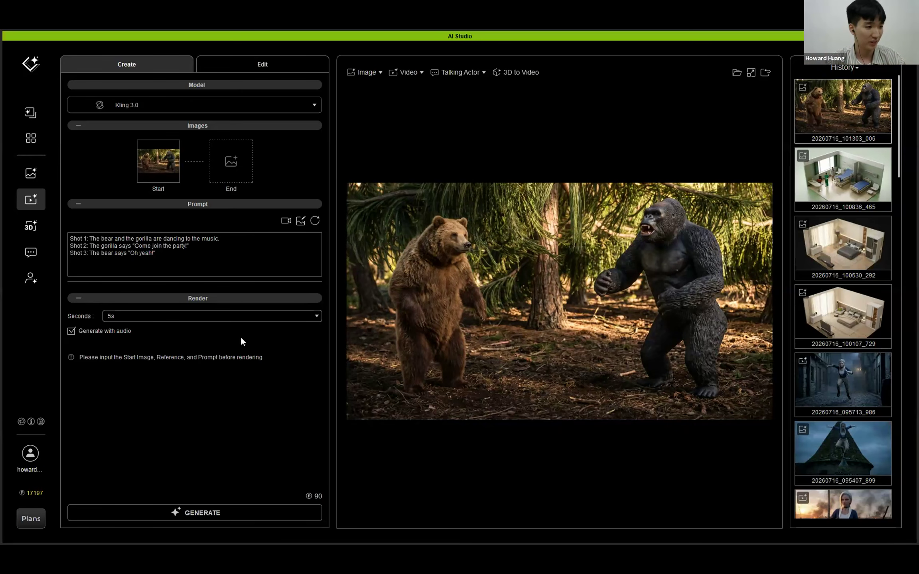
# - Set the video length to 7s and generate the bear and gorilla video with audio
pyautogui.click(185, 316)
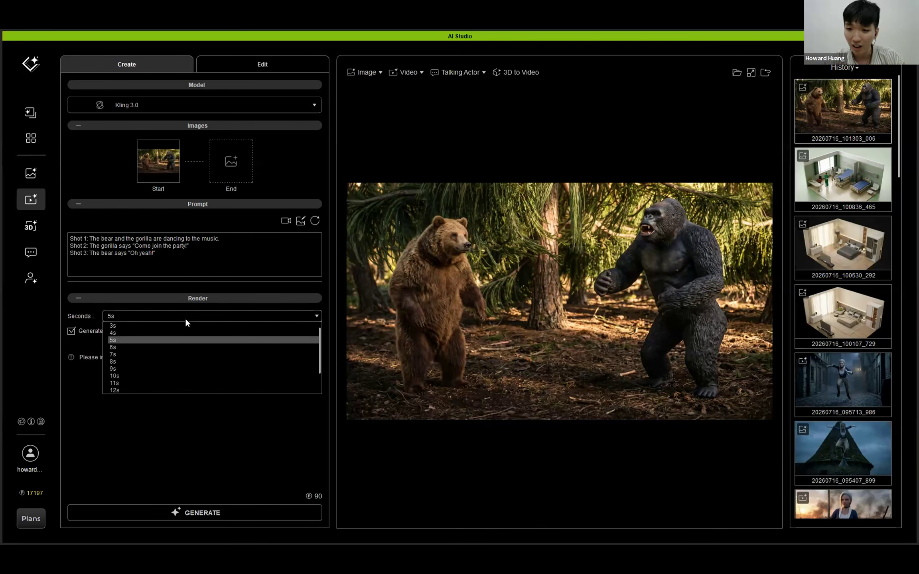
pyautogui.click(157, 355)
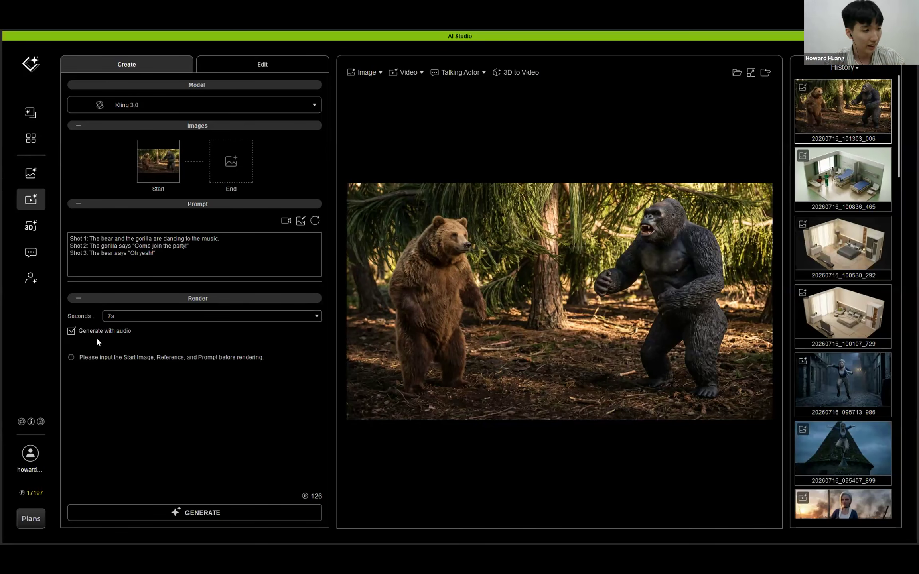
pyautogui.click(179, 513)
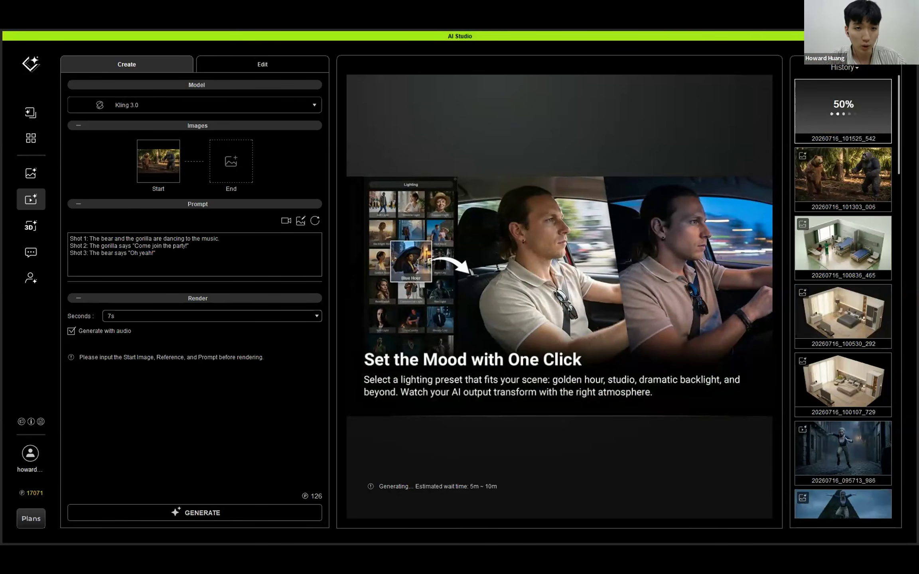
# - Switch to iClone and open the African project, discarding the current scene without saving
pyautogui.click(907, 36)
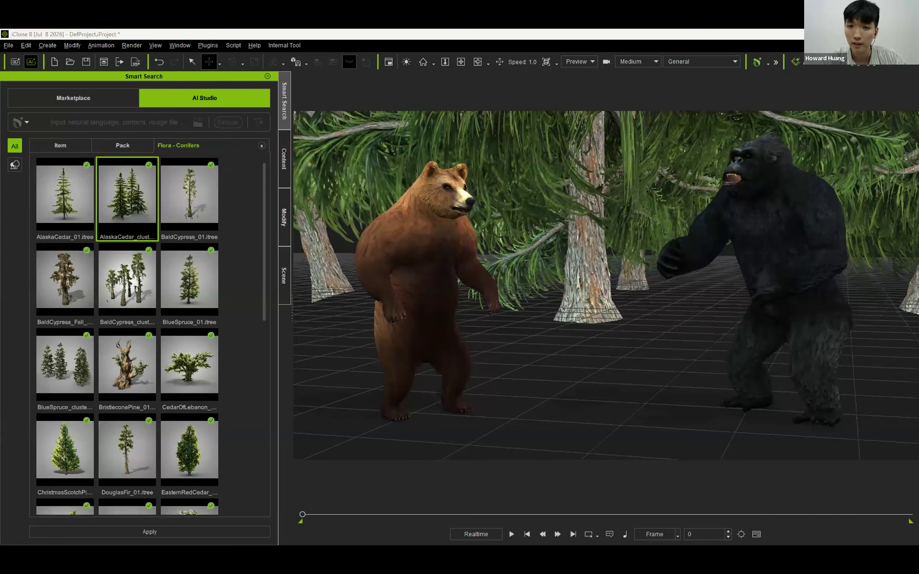
pyautogui.moveTo(916, 239); pyautogui.dragTo(699, 261)
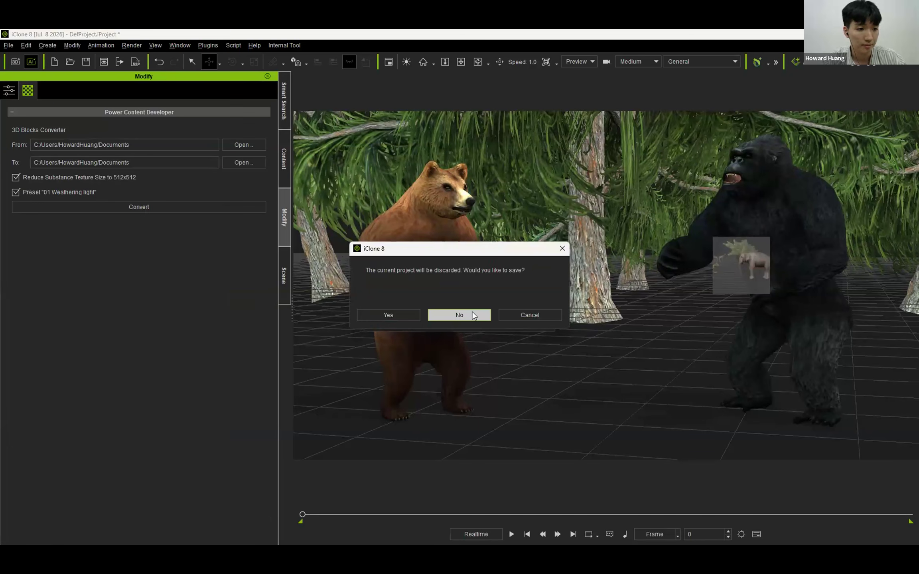
pyautogui.click(472, 314)
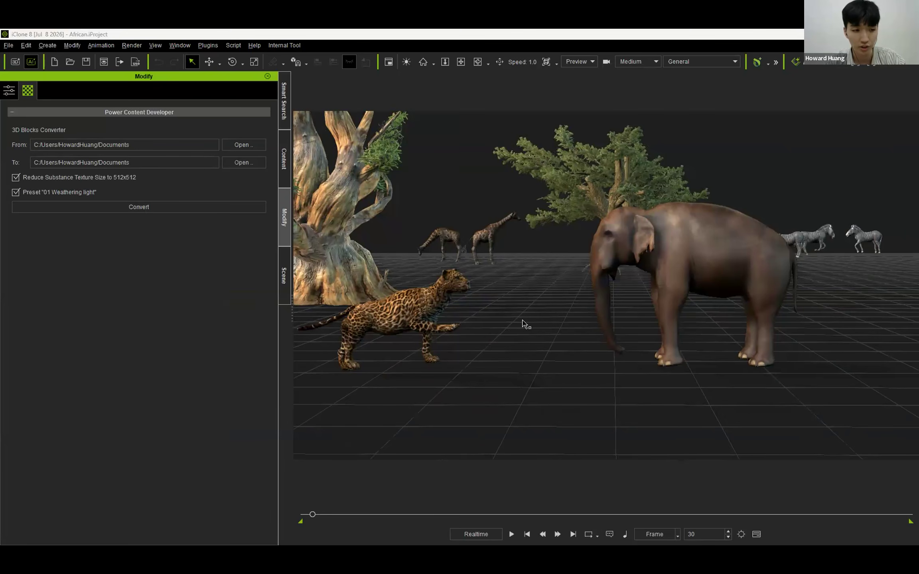
# - Leave the Flora - Conifers pack and browse the contents of the Animals 2 pack in the AI Studio library
pyautogui.click(286, 117)
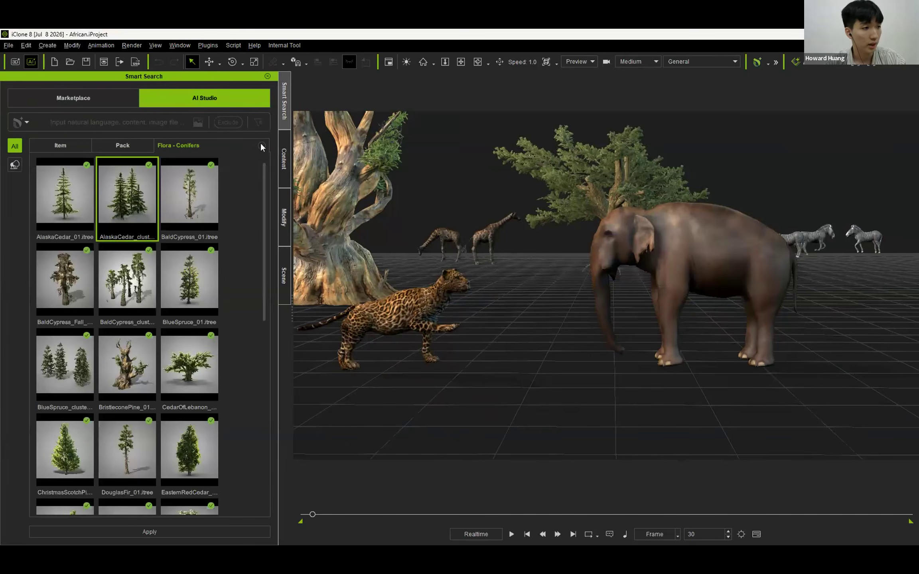
pyautogui.click(126, 144)
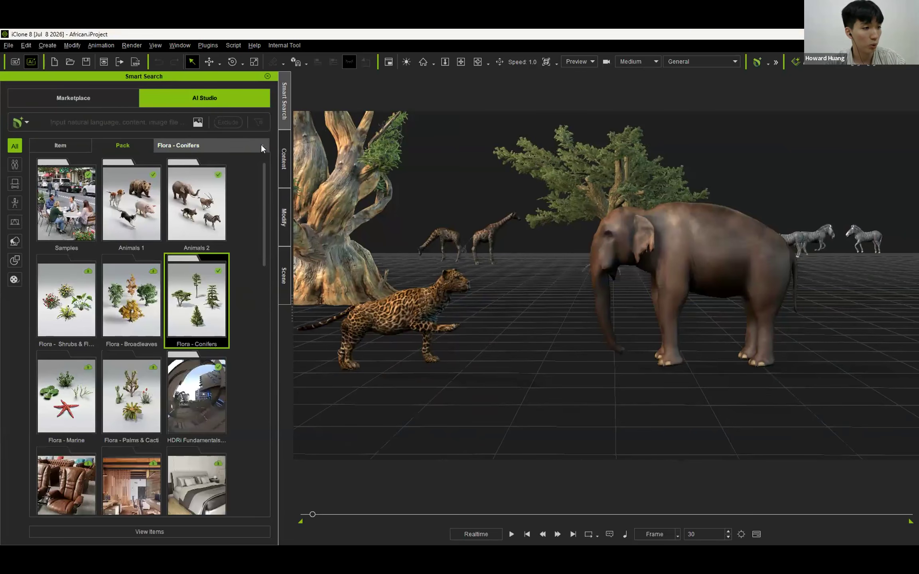
pyautogui.click(261, 145)
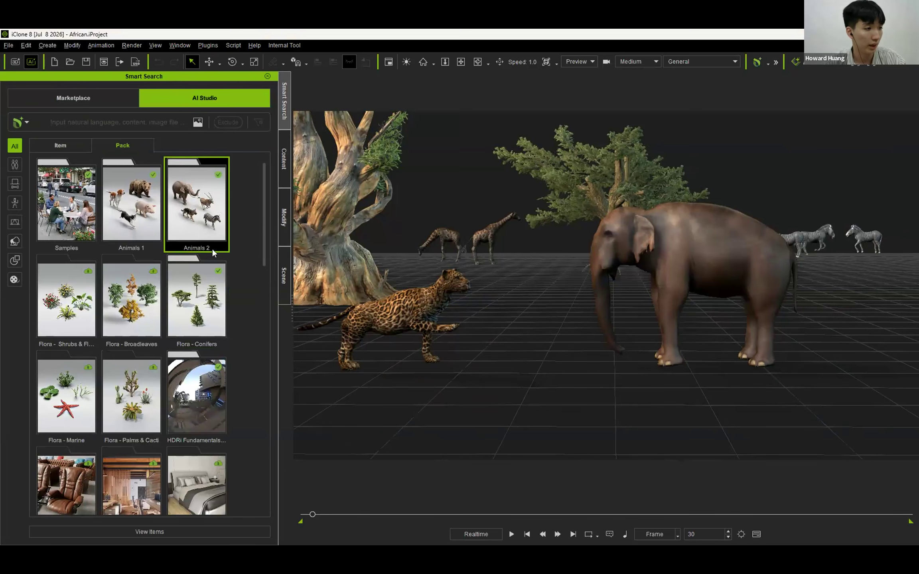
pyautogui.doubleClick(208, 201)
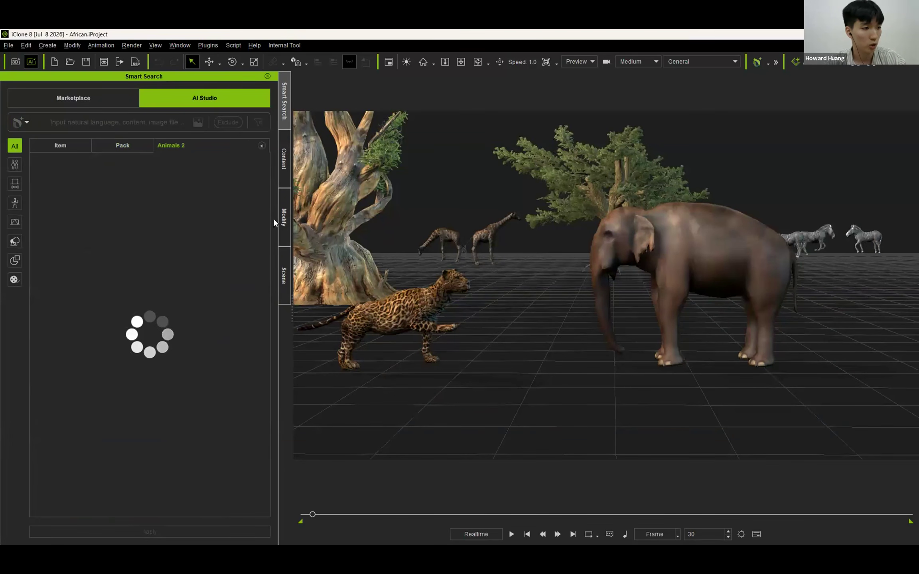
pyautogui.moveTo(265, 199)
pyautogui.mouseDown()
pyautogui.moveTo(263, 249)
pyautogui.moveTo(264, 201)
pyautogui.mouseUp()
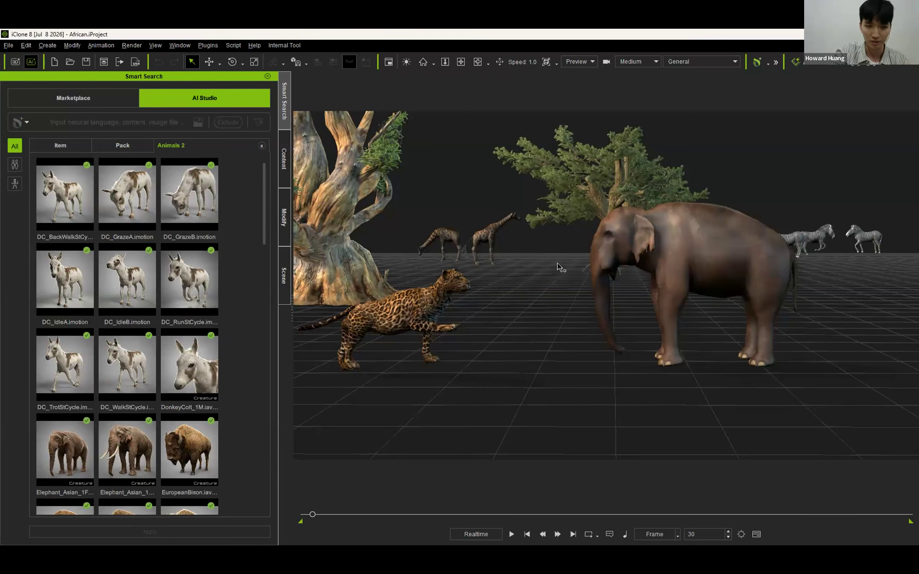
# - Switch to AI Studio, reload the Africa history image's generation settings, and examine its captured 3D viewport image and prompt
pyautogui.click(828, 68)
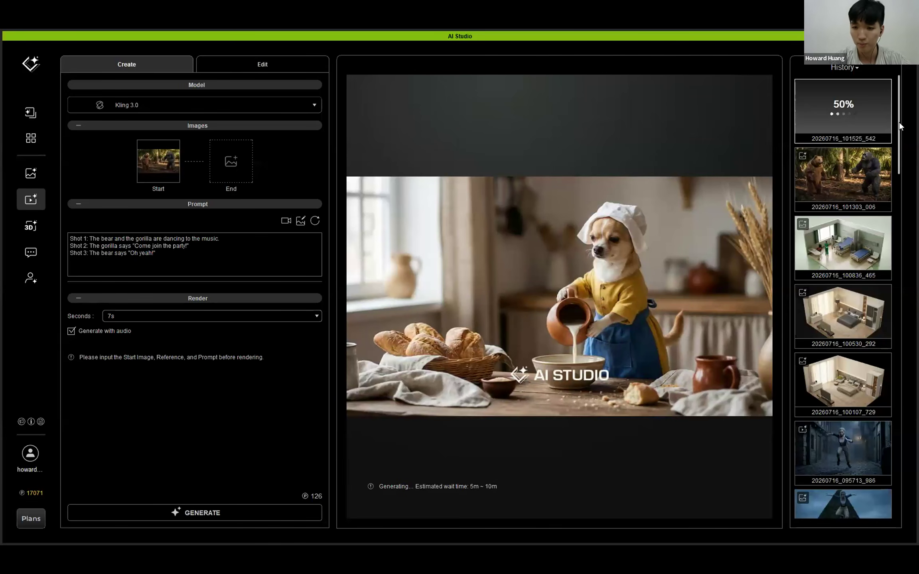
pyautogui.moveTo(899, 123); pyautogui.dragTo(841, 401)
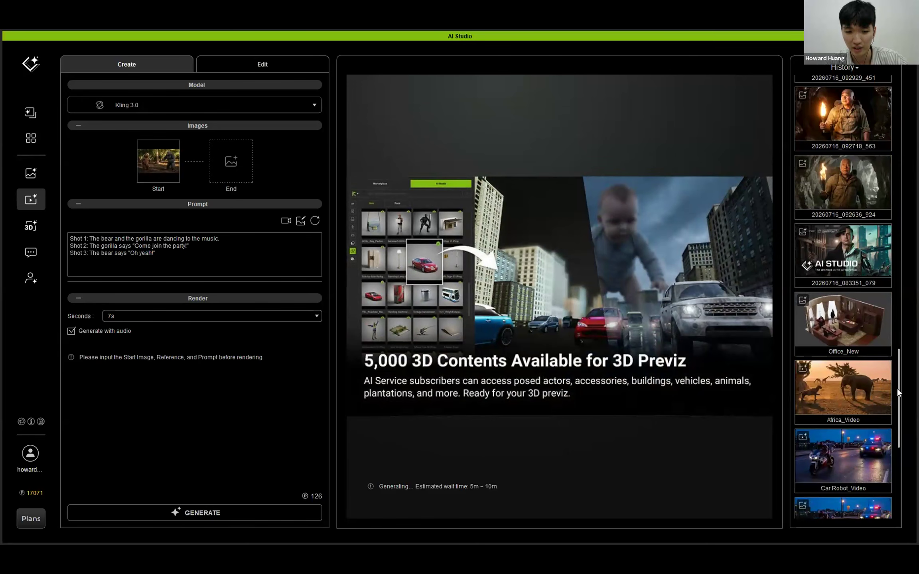
pyautogui.moveTo(897, 390); pyautogui.dragTo(861, 420)
pyautogui.click(862, 419)
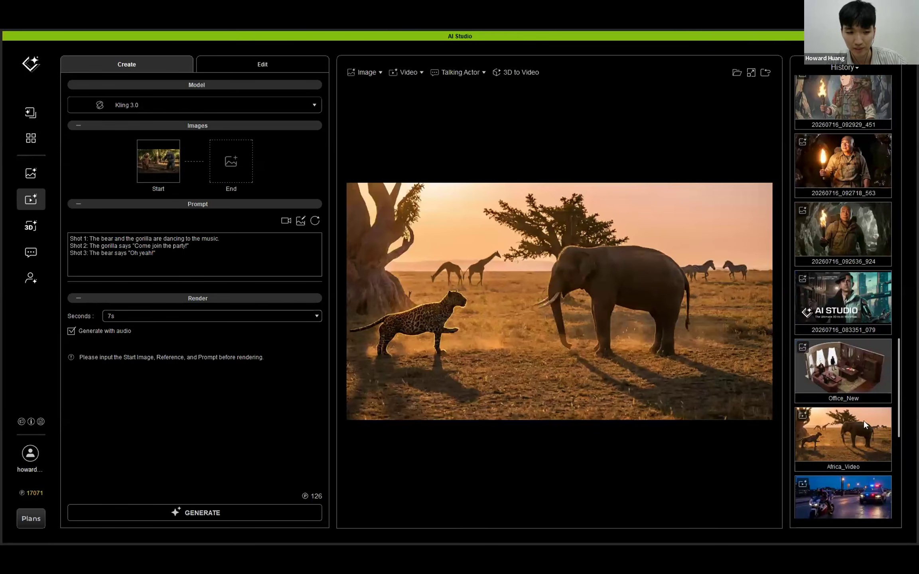
pyautogui.click(852, 440)
pyautogui.scroll(-9, 850, 439)
pyautogui.click(850, 296)
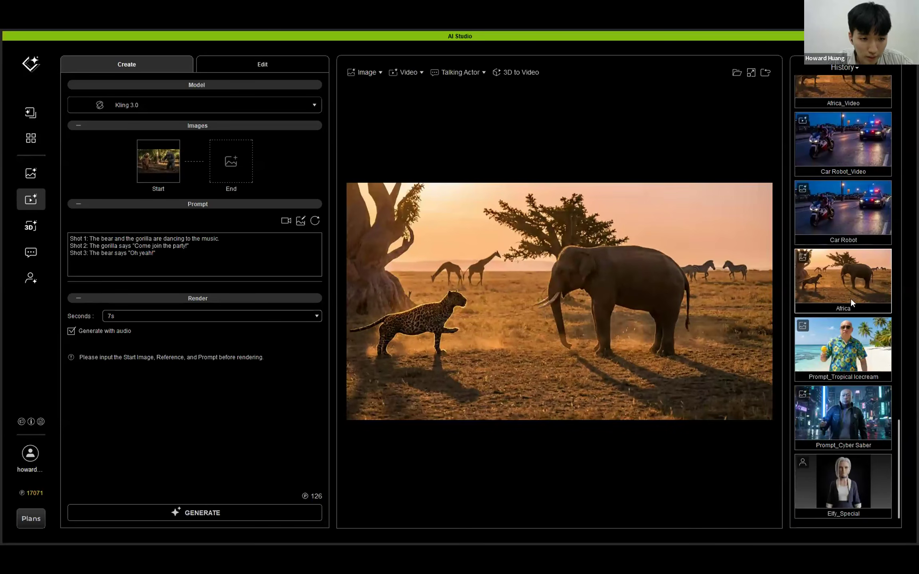
pyautogui.click(765, 73)
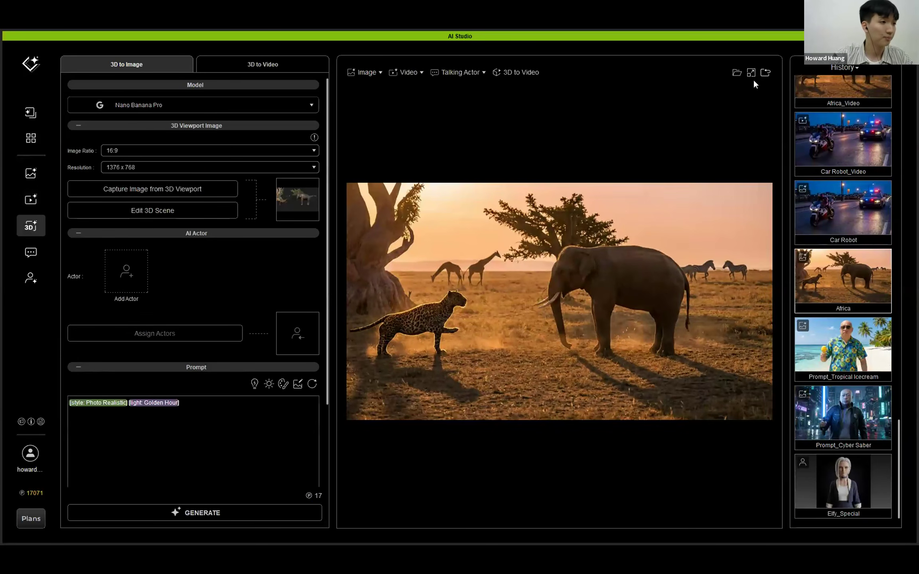
pyautogui.moveTo(286, 212)
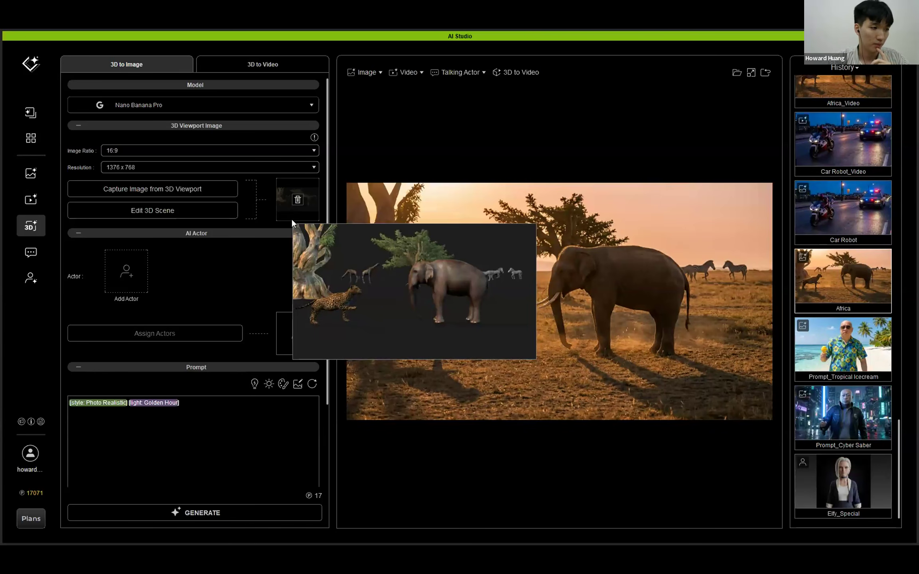
pyautogui.scroll(-3, 202, 414)
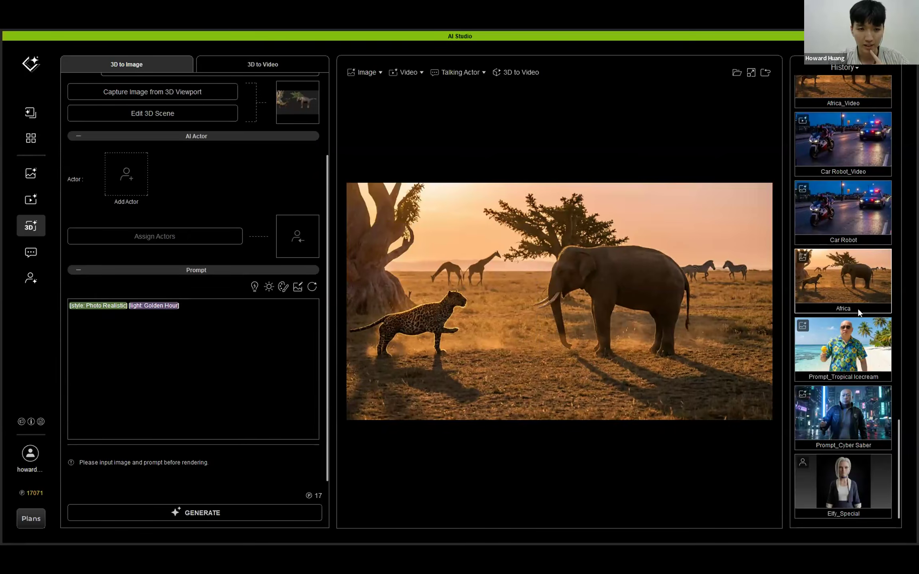
# - Reload the generation settings of Africa_Video from the history and read through its prompt
pyautogui.scroll(3, 857, 307)
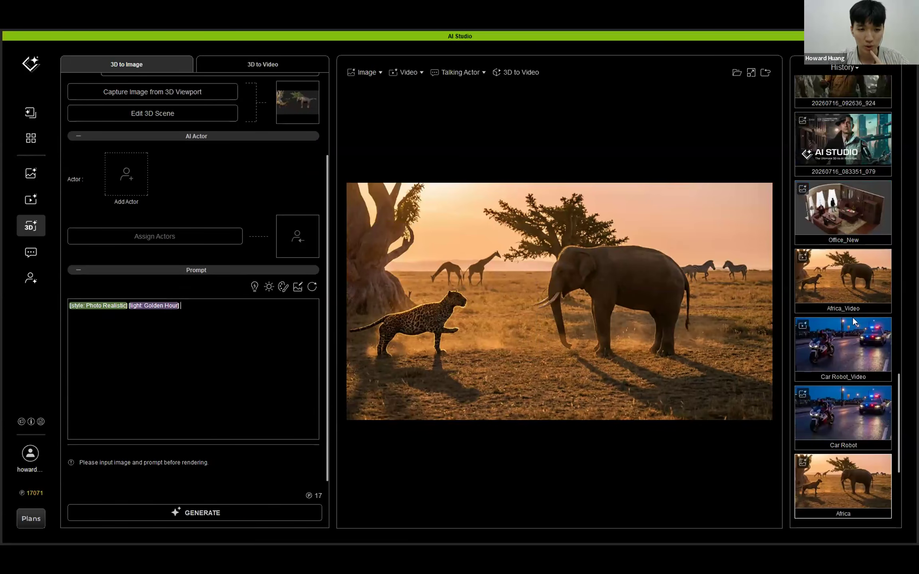
pyautogui.click(844, 284)
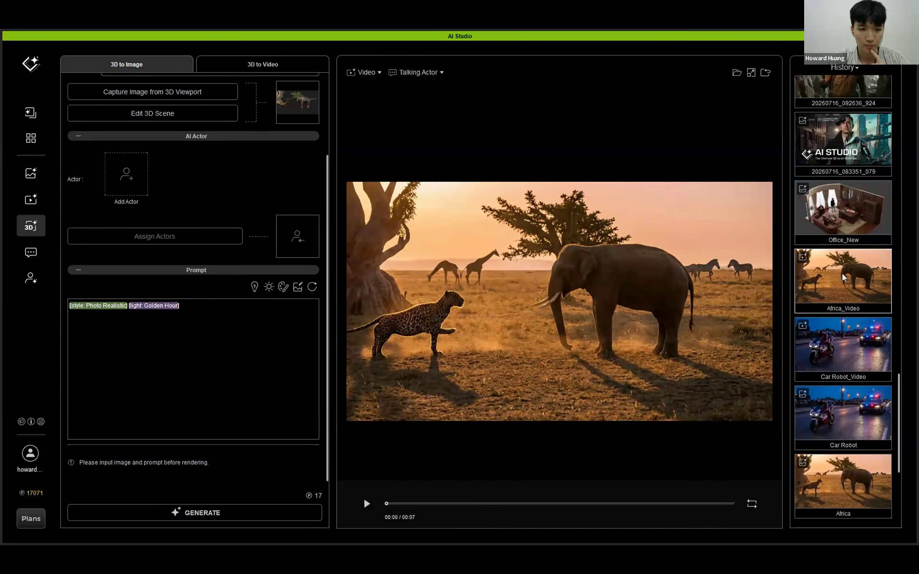
pyautogui.click(766, 73)
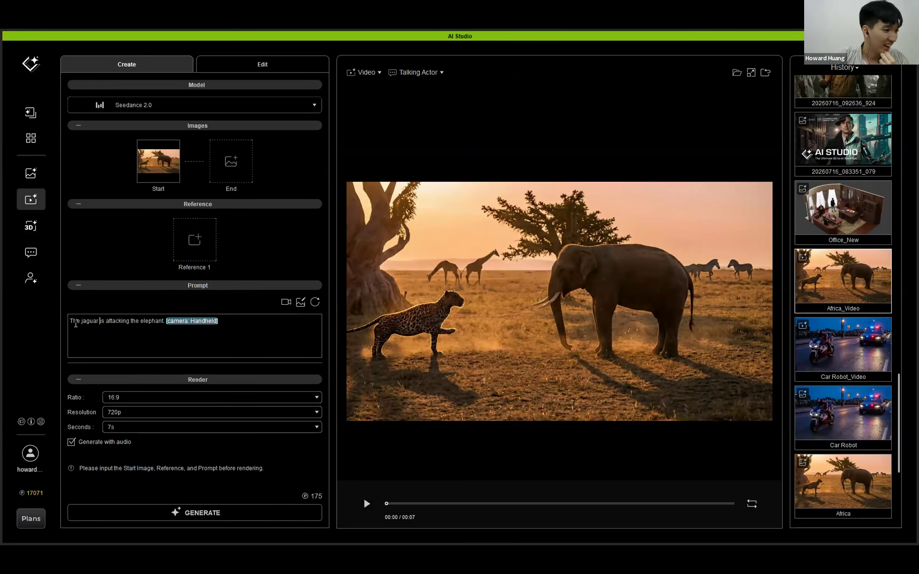
pyautogui.moveTo(71, 322); pyautogui.dragTo(205, 320)
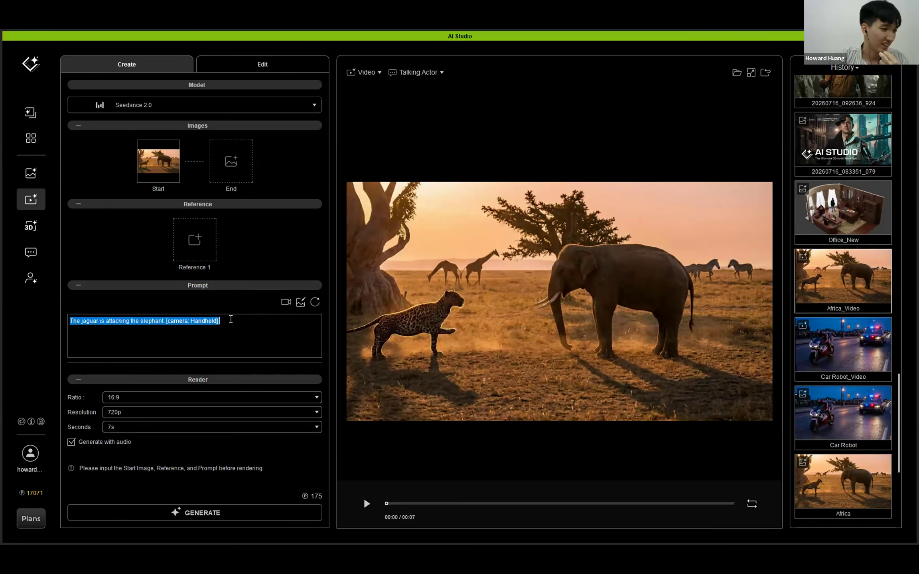
pyautogui.click(148, 323)
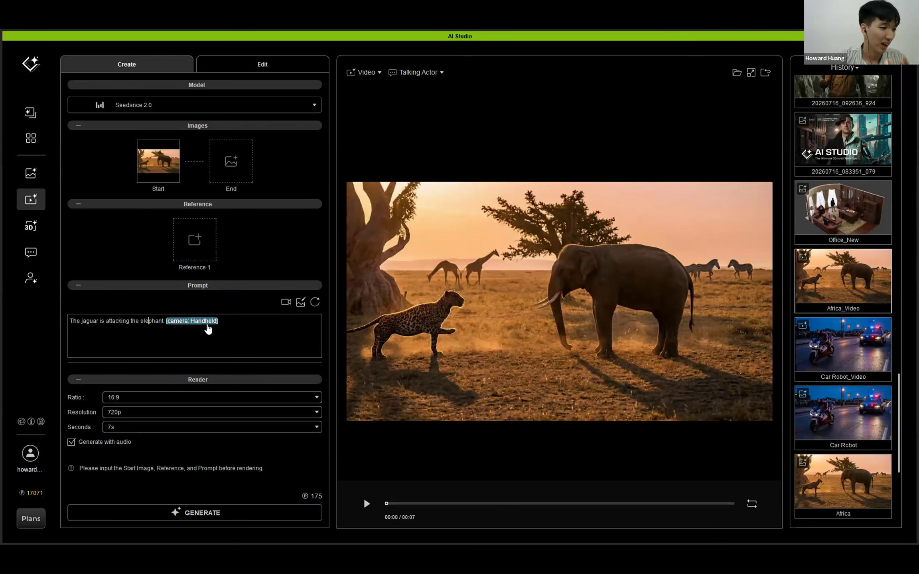
# - Look through the Camera Techniques presets for the prompt, then play Africa_Video
pyautogui.click(286, 303)
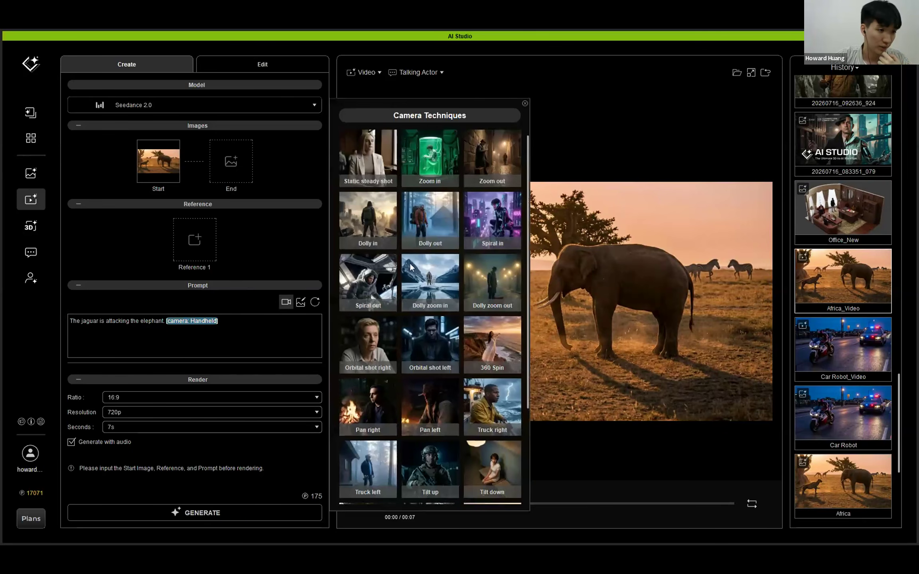
pyautogui.moveTo(528, 189)
pyautogui.mouseDown()
pyautogui.moveTo(523, 323)
pyautogui.moveTo(538, 185)
pyautogui.mouseUp()
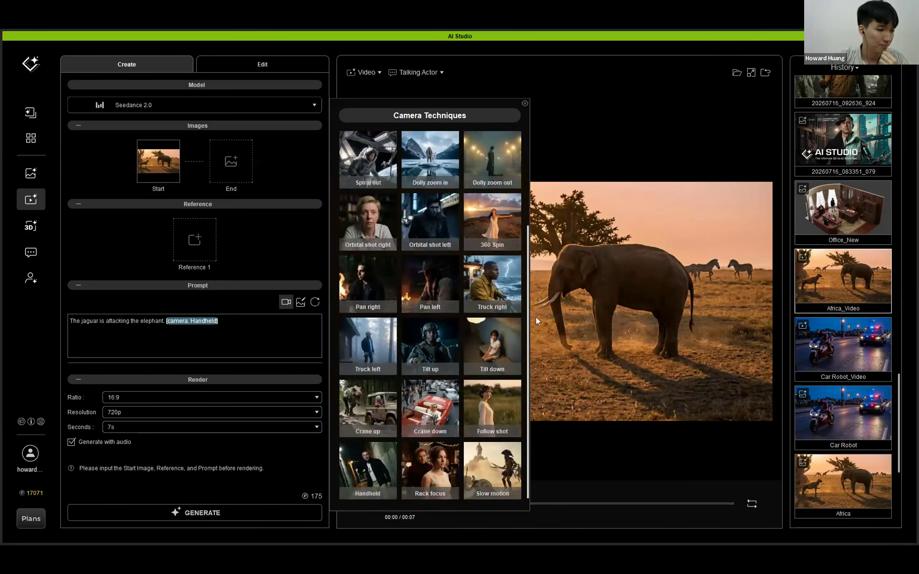
pyautogui.click(286, 302)
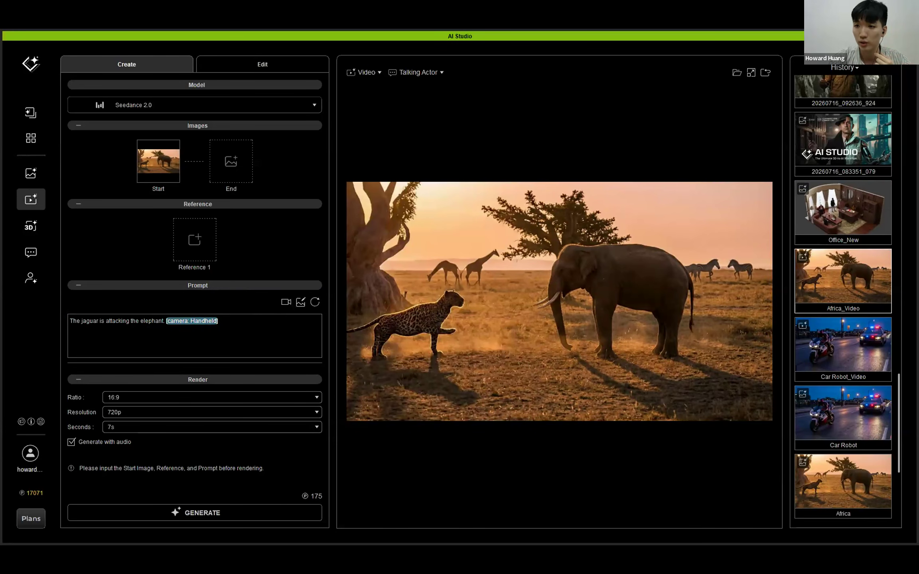
pyautogui.click(624, 311)
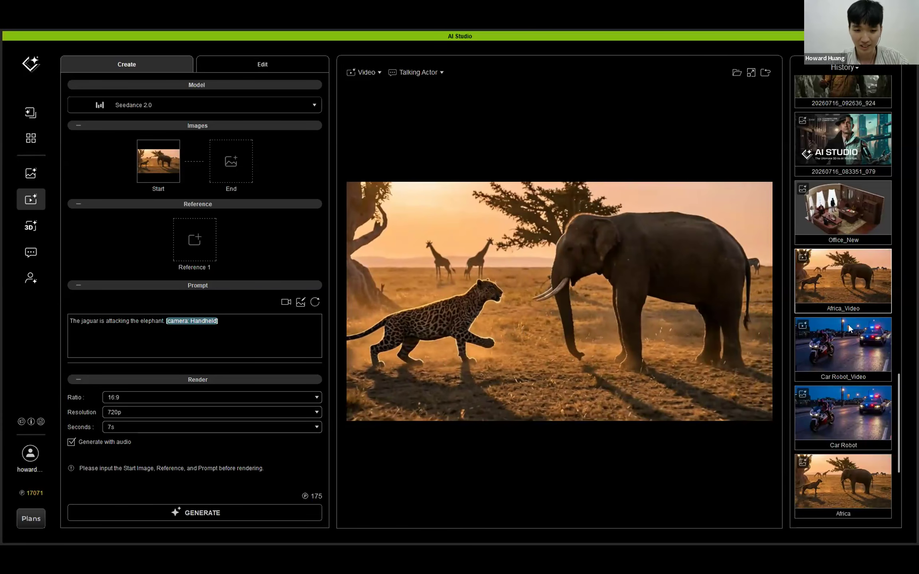
# - Find the Car Robot image in the history and show it in the preview
pyautogui.scroll(10, 870, 207)
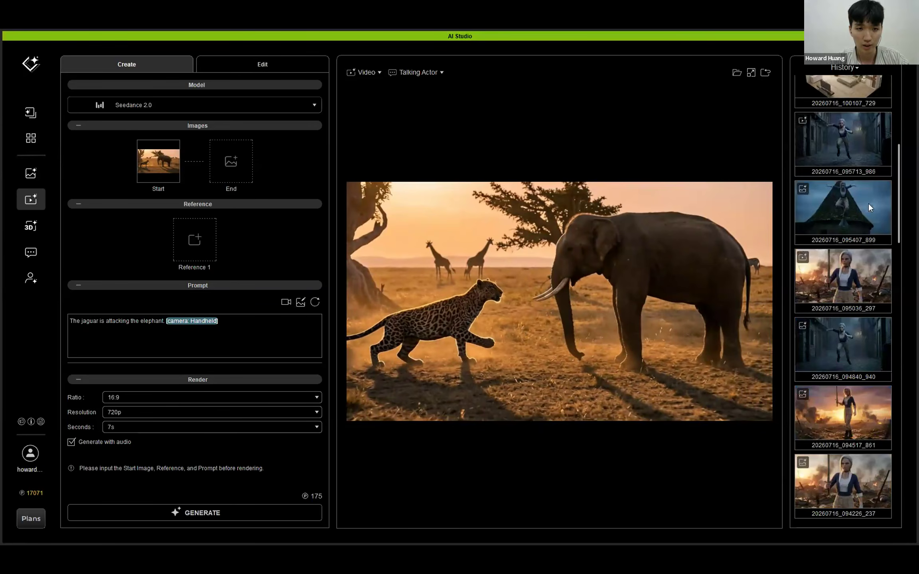
pyautogui.scroll(5, 871, 208)
pyautogui.scroll(-15, 861, 251)
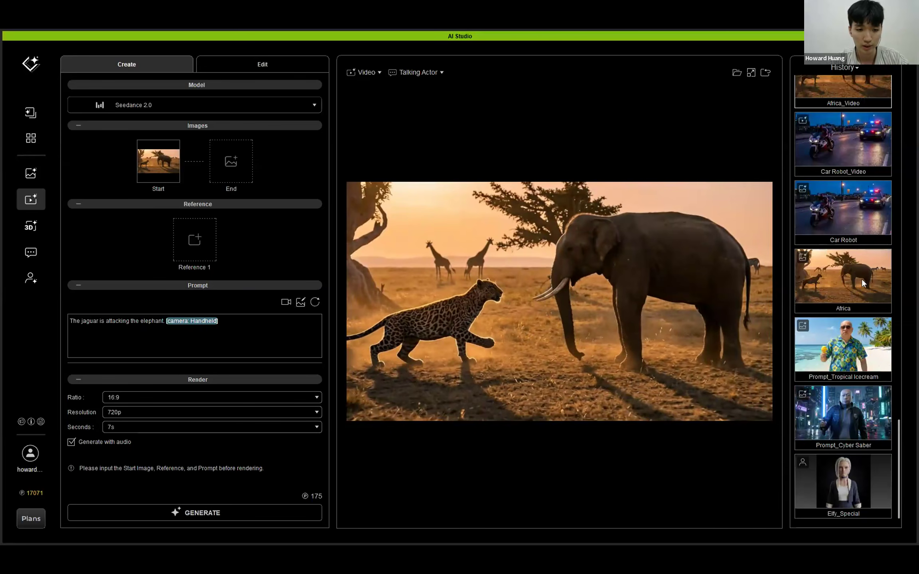
pyautogui.click(851, 227)
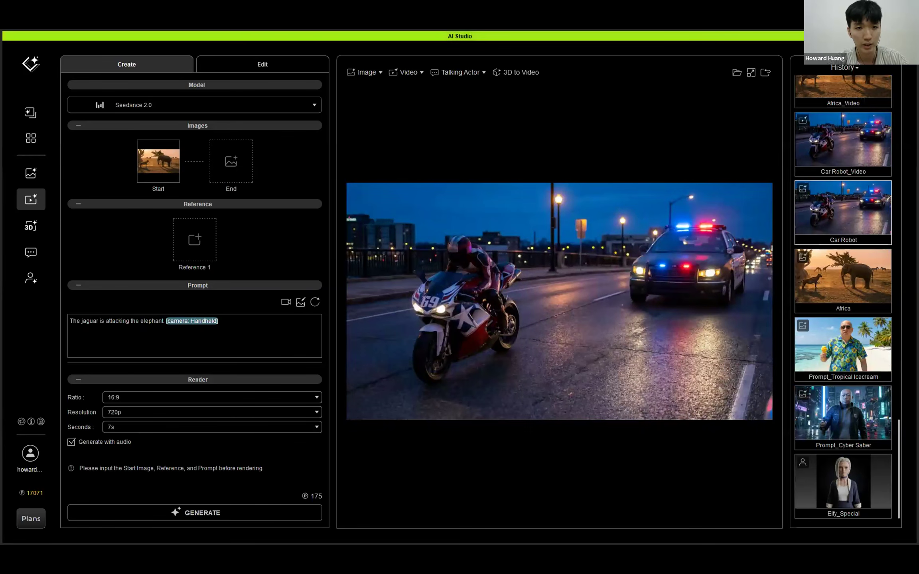
# - Switch to iClone and open the Car Robot project in place of the African scene
pyautogui.click(908, 36)
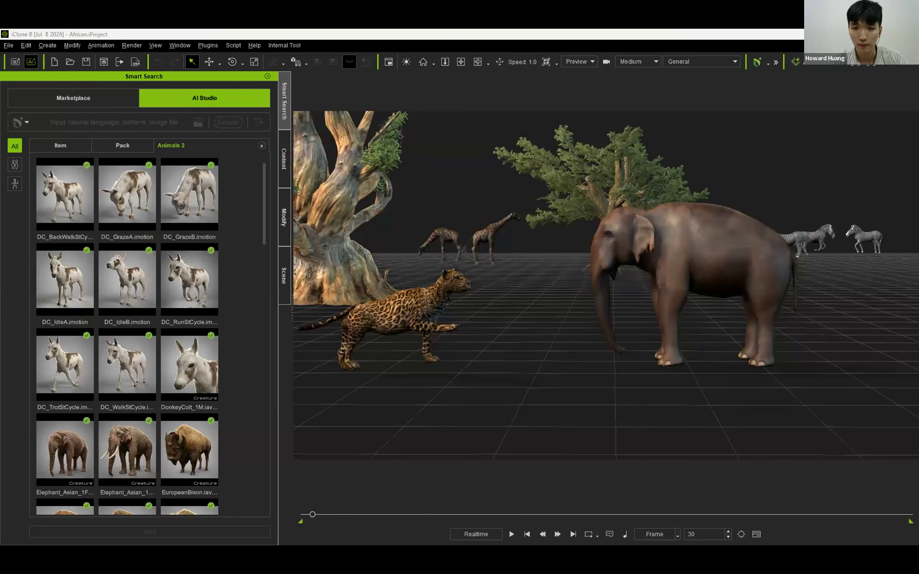
pyautogui.moveTo(917, 233); pyautogui.dragTo(679, 270)
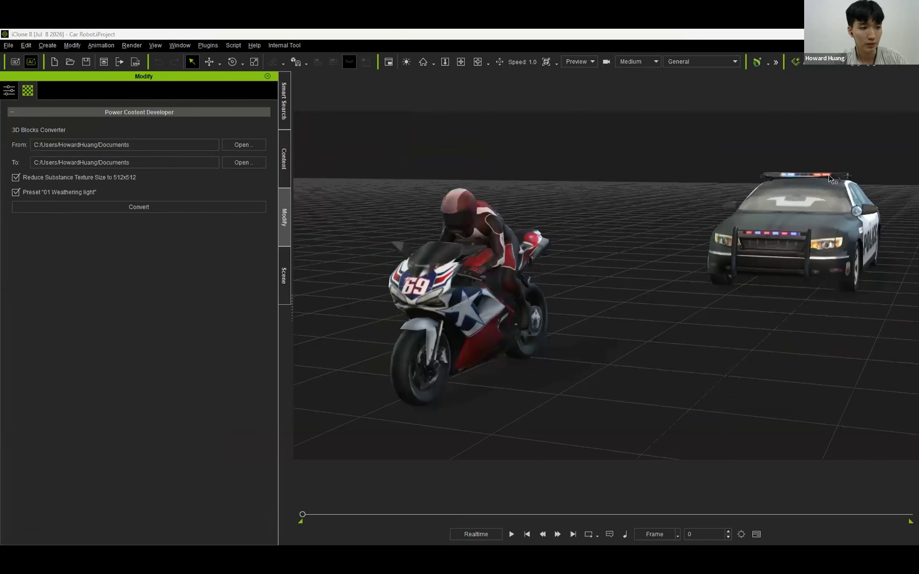
# - Open the Props - Vehicles pack in Smart Search in place of the Animals 2 pack
pyautogui.click(284, 101)
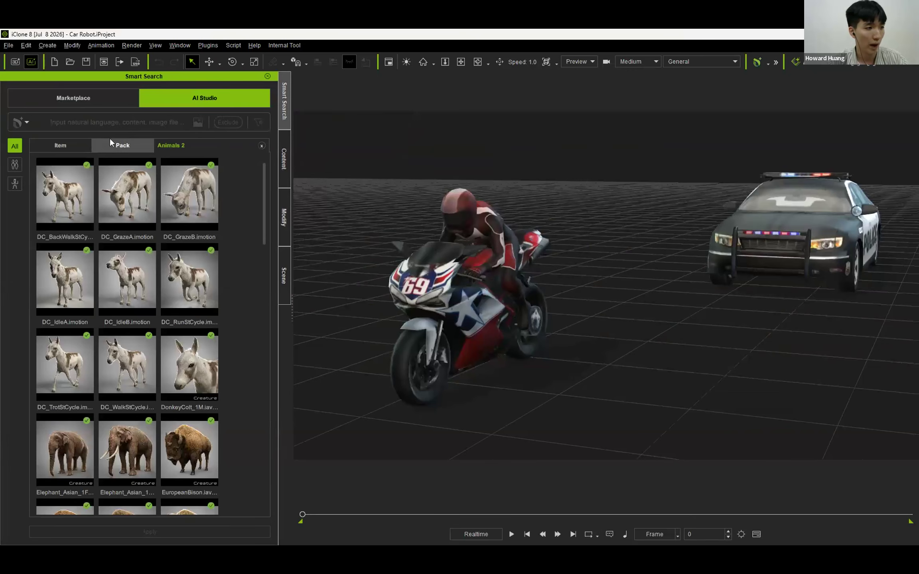
pyautogui.click(262, 146)
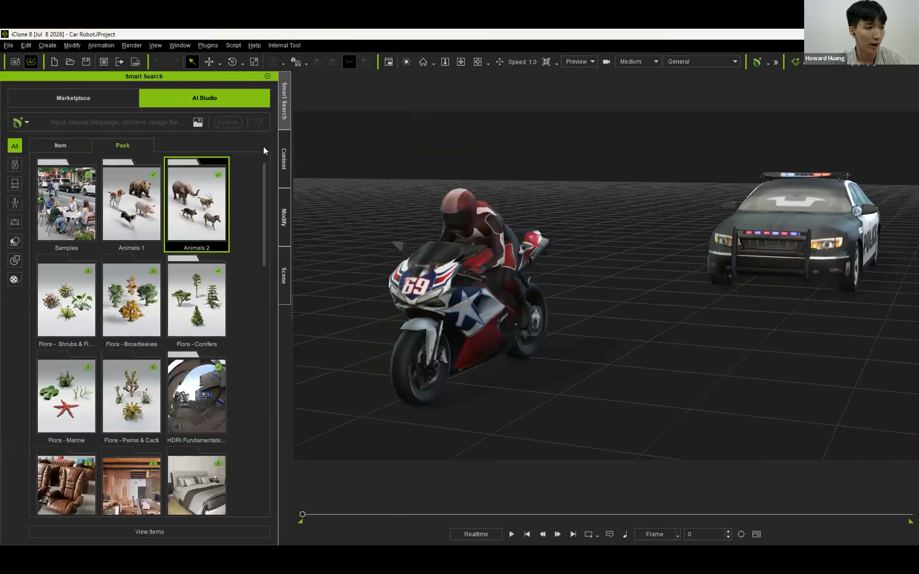
pyautogui.moveTo(265, 193); pyautogui.dragTo(260, 474)
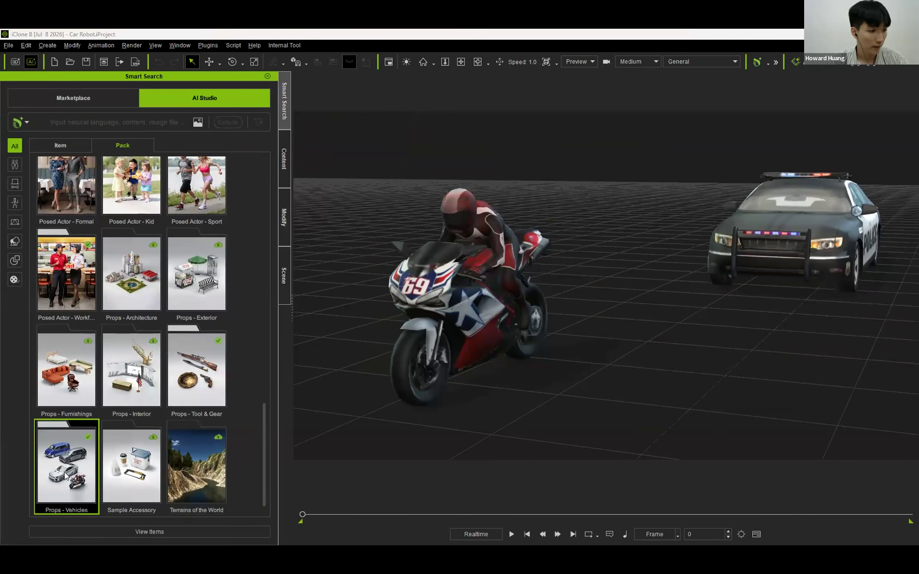
pyautogui.doubleClick(66, 474)
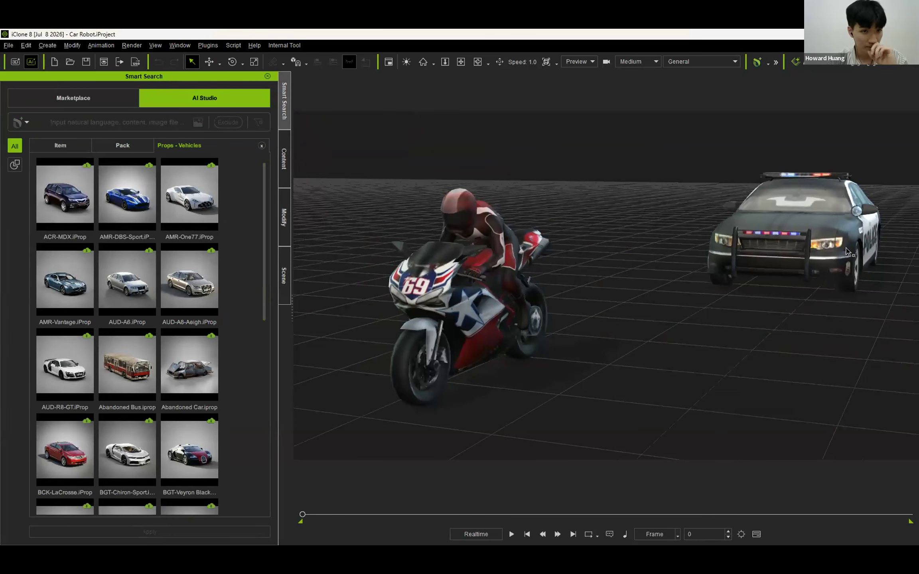
# - Switch to AI Studio and reload the generation settings of the Car Robot image to review its model, viewport image and prompt
pyautogui.click(832, 65)
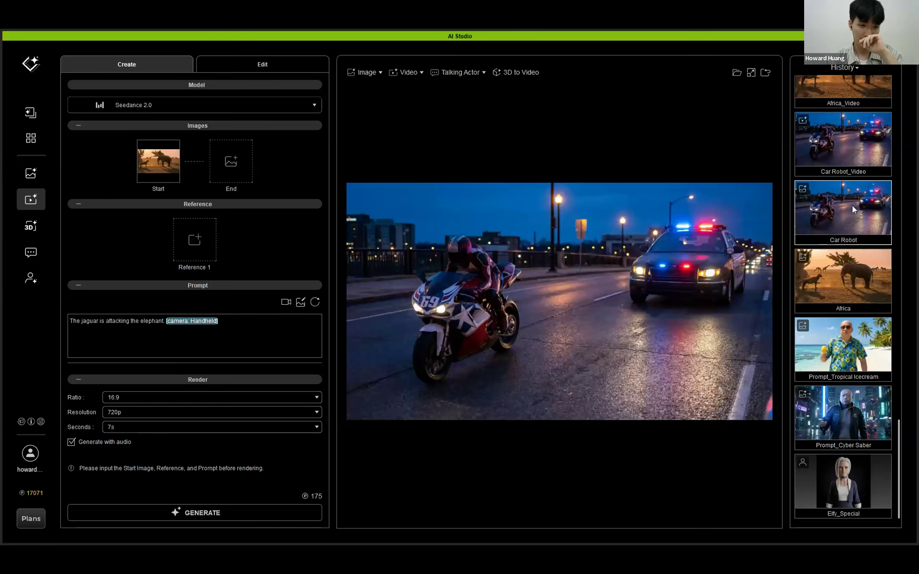
pyautogui.click(766, 74)
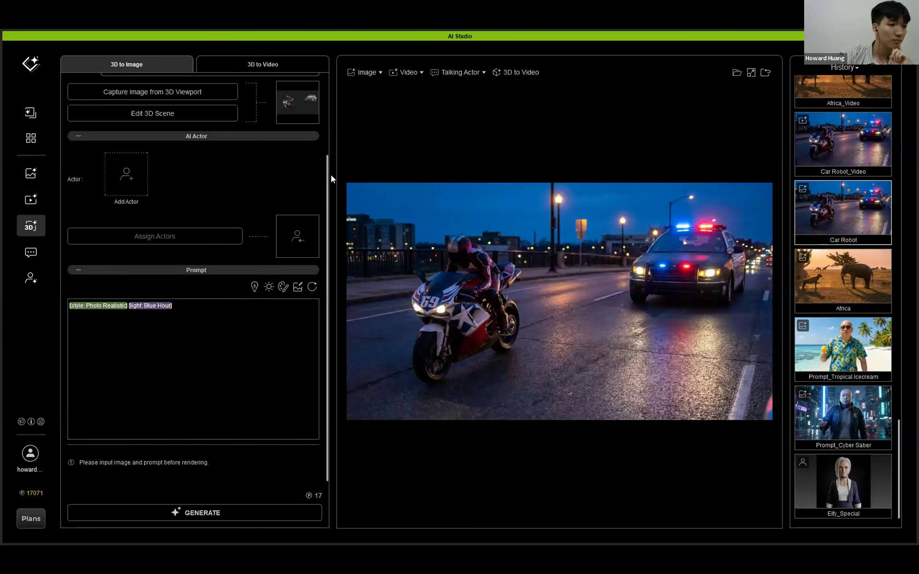
pyautogui.scroll(3, 325, 174)
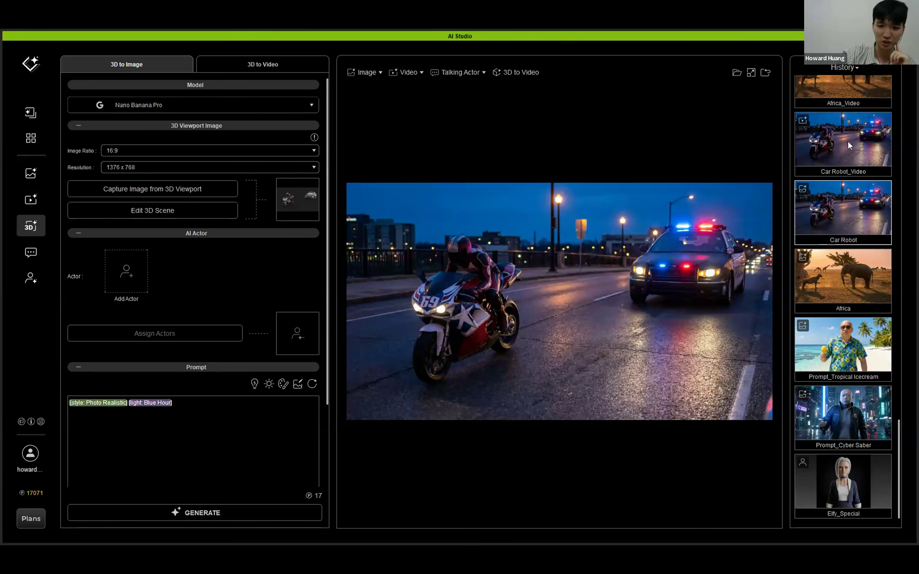
# - Show Car Robot_Video from the history in the preview and reload its generation settings
pyautogui.click(858, 144)
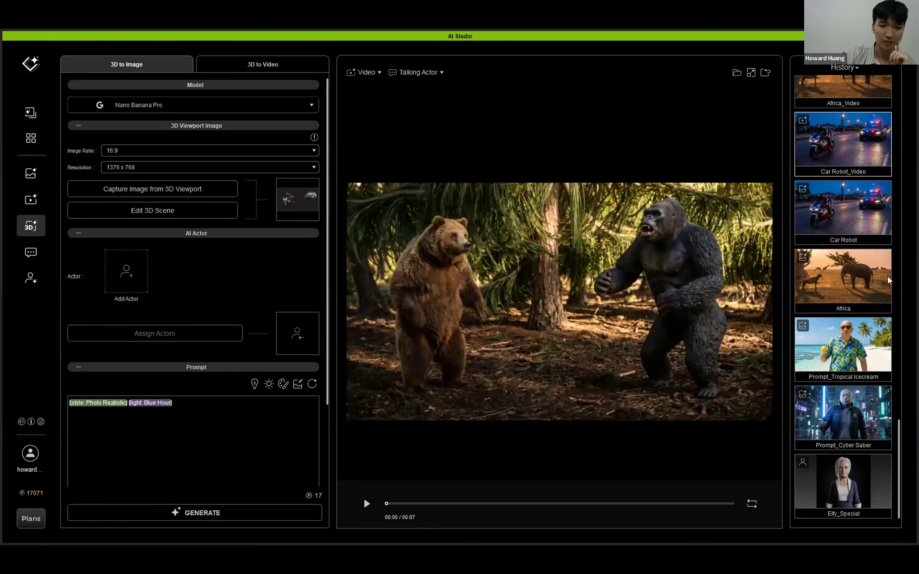
pyautogui.click(859, 150)
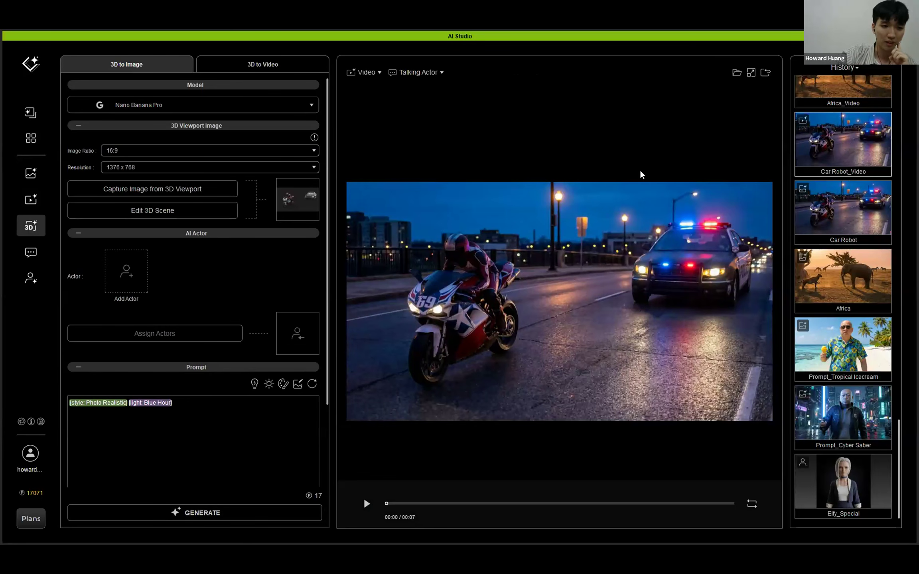
pyautogui.click(765, 73)
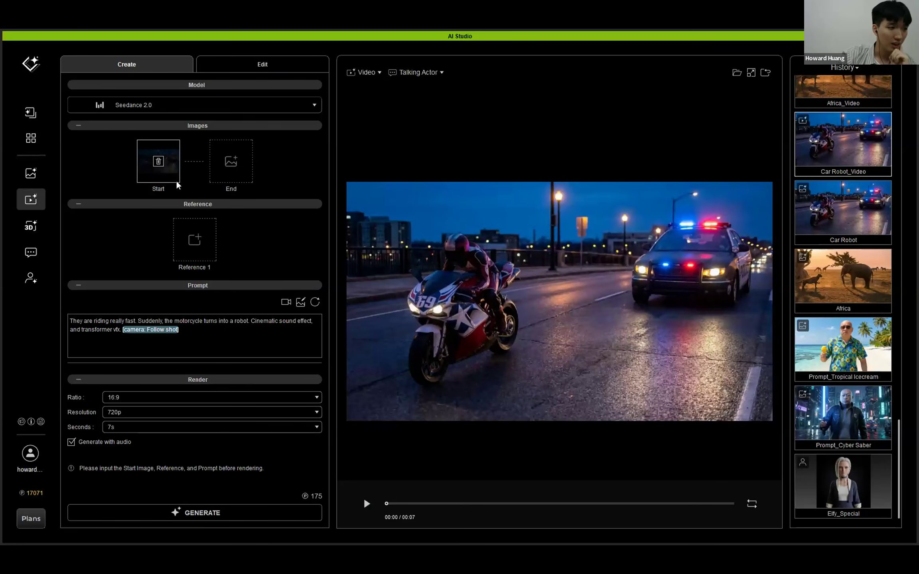
pyautogui.moveTo(175, 183)
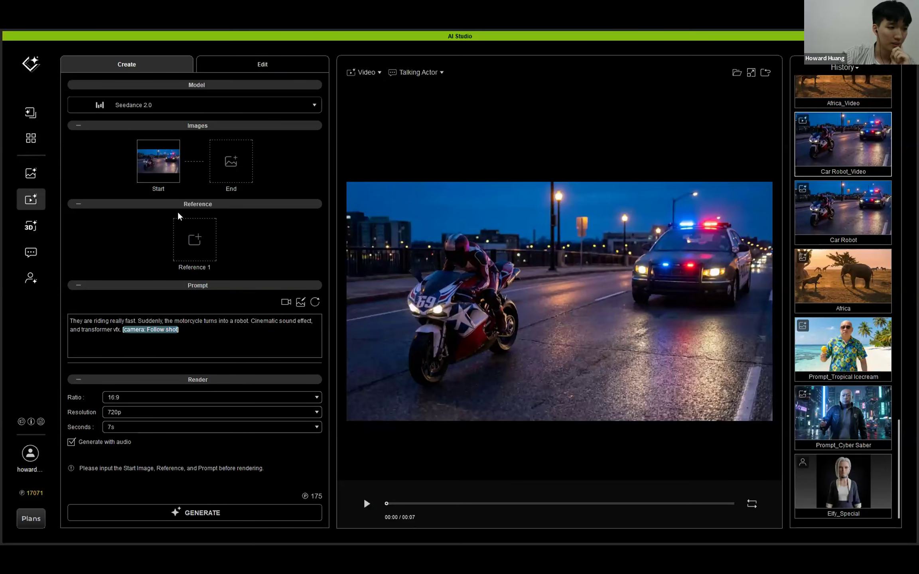
# - Read through the Car Robot_Video prompt, including its action, sound effect, VFX and camera wording
pyautogui.moveTo(69, 320); pyautogui.dragTo(192, 338)
pyautogui.click(193, 337)
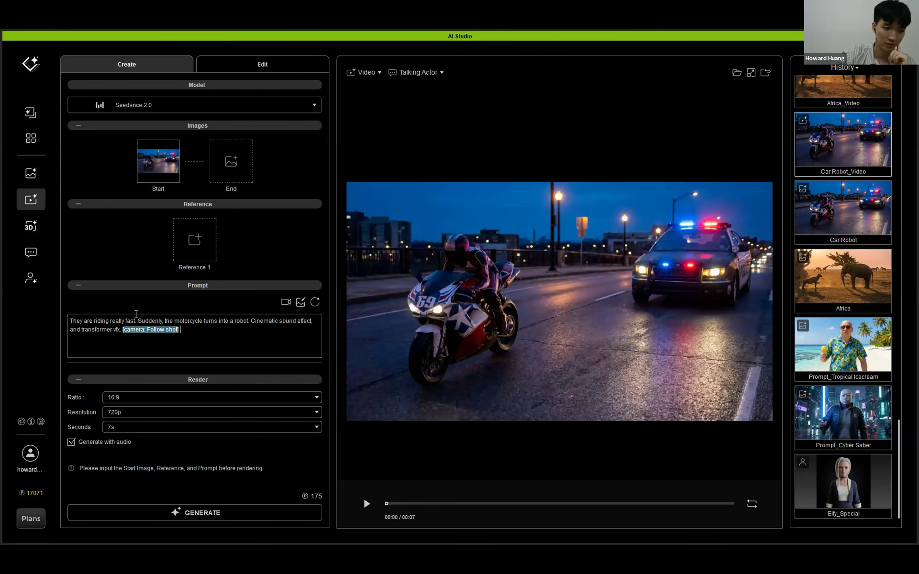
pyautogui.moveTo(74, 320); pyautogui.dragTo(158, 323)
pyautogui.click(170, 322)
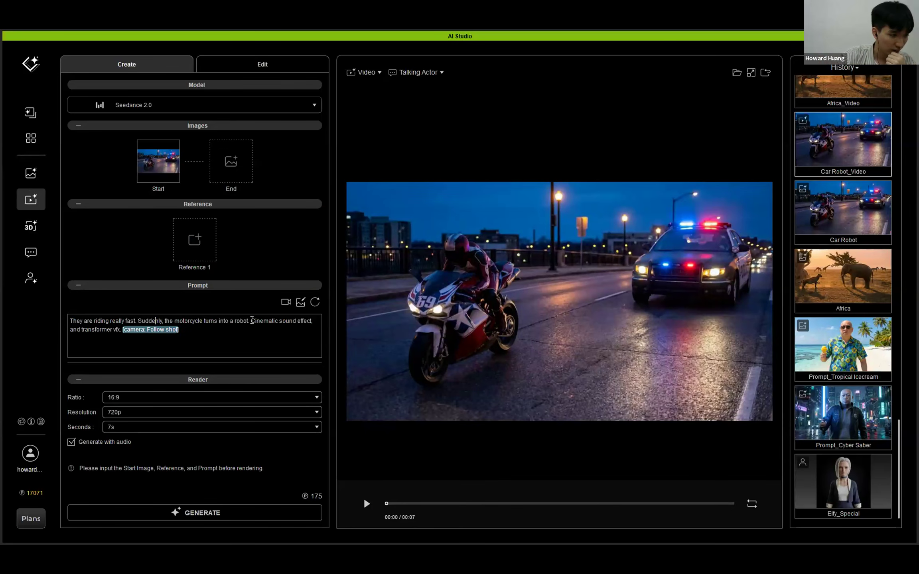
pyautogui.moveTo(252, 320); pyautogui.dragTo(315, 322)
pyautogui.moveTo(70, 330); pyautogui.dragTo(121, 332)
pyautogui.click(131, 337)
pyautogui.moveTo(154, 330)
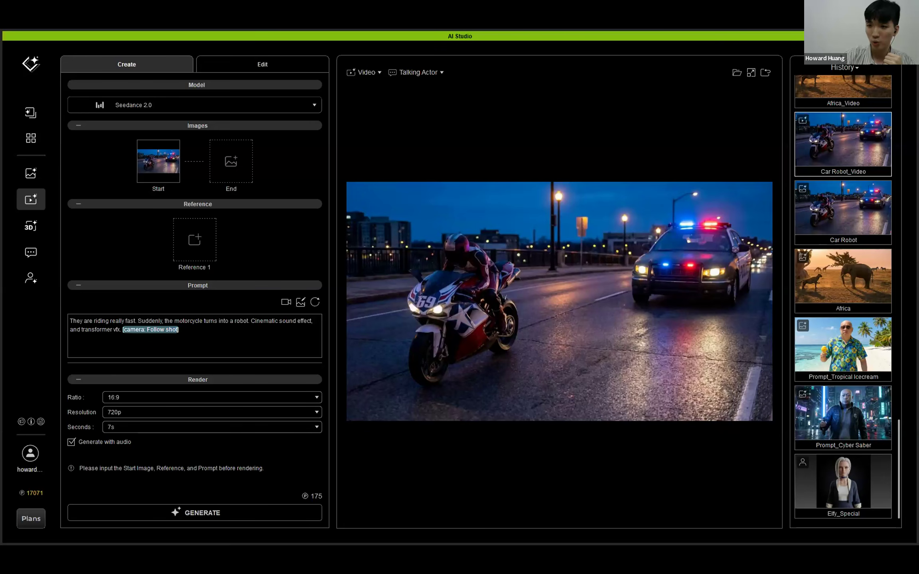
# - Play Car Robot_Video, then look at the Car Robot source image and return to the video
pyautogui.click(577, 287)
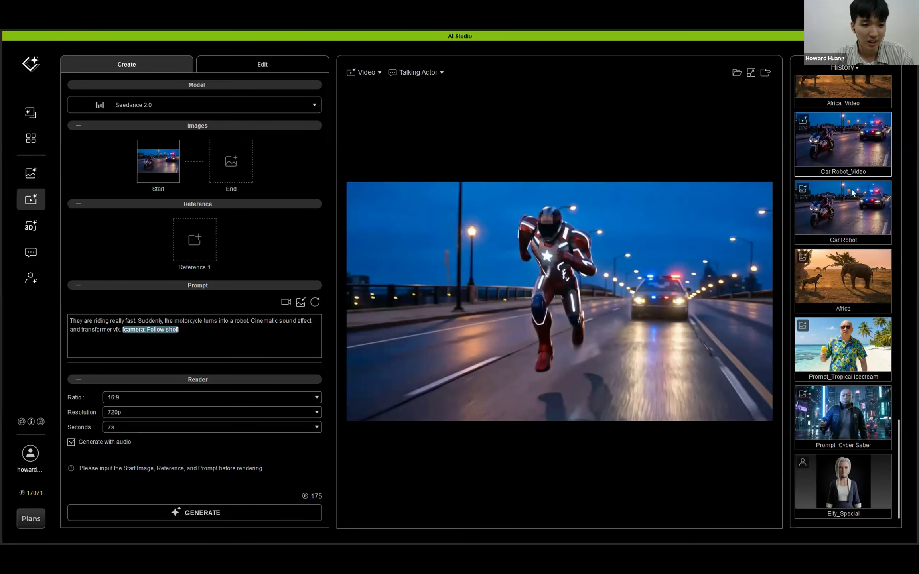
pyautogui.click(852, 201)
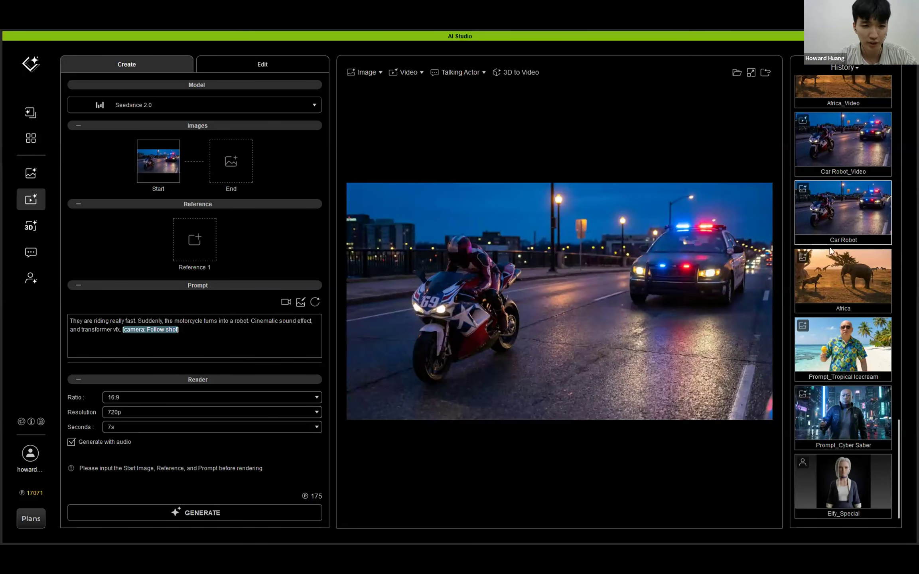
pyautogui.click(861, 157)
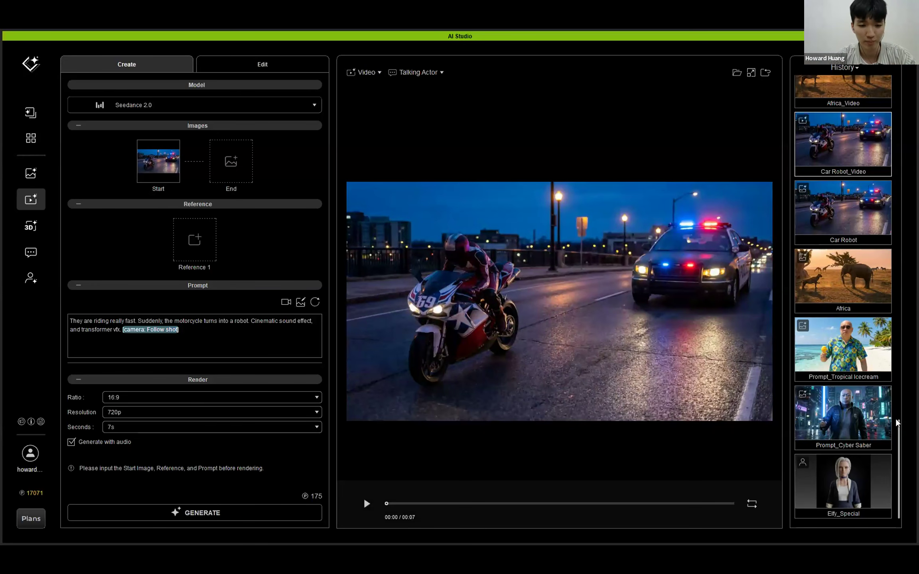
# - Find the newly generated bear and gorilla video in the history and play it twice
pyautogui.moveTo(899, 434); pyautogui.dragTo(916, 90)
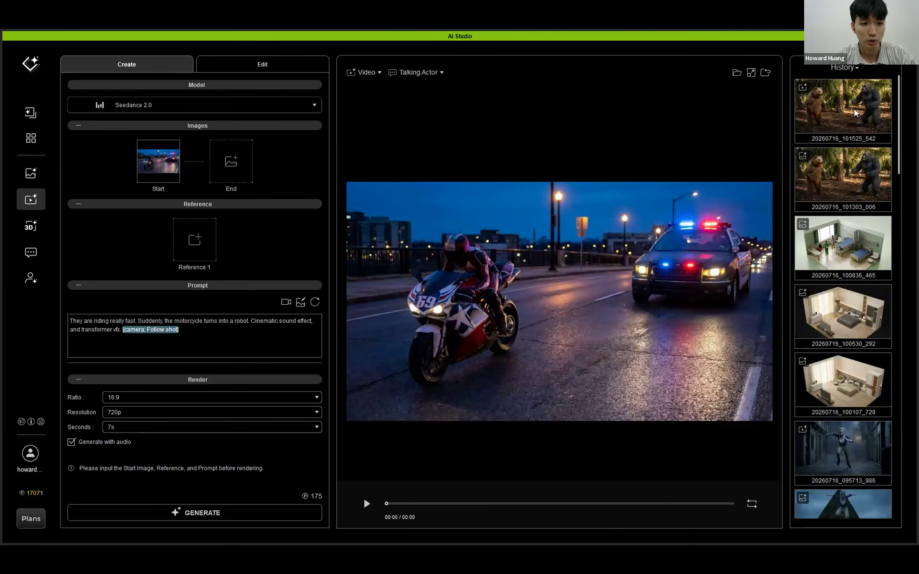
pyautogui.click(854, 113)
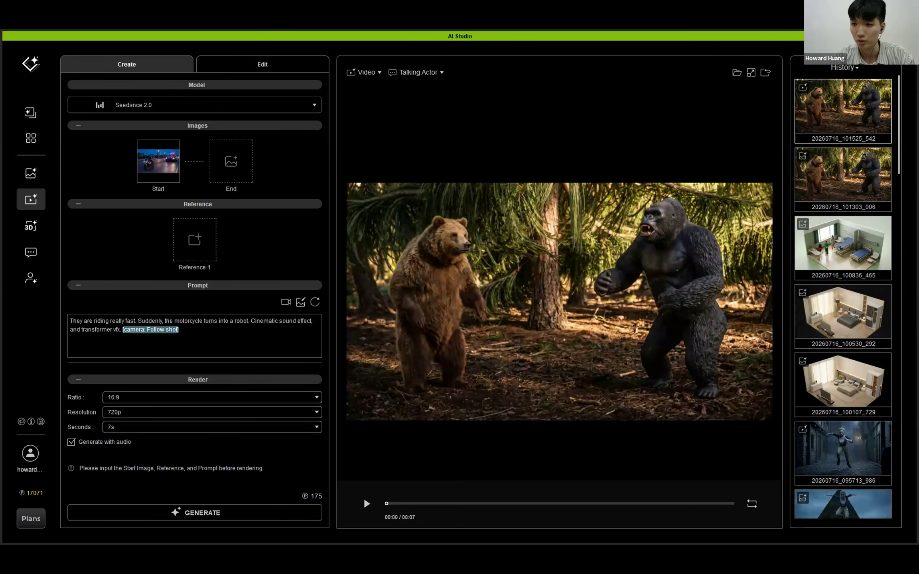
pyautogui.click(626, 292)
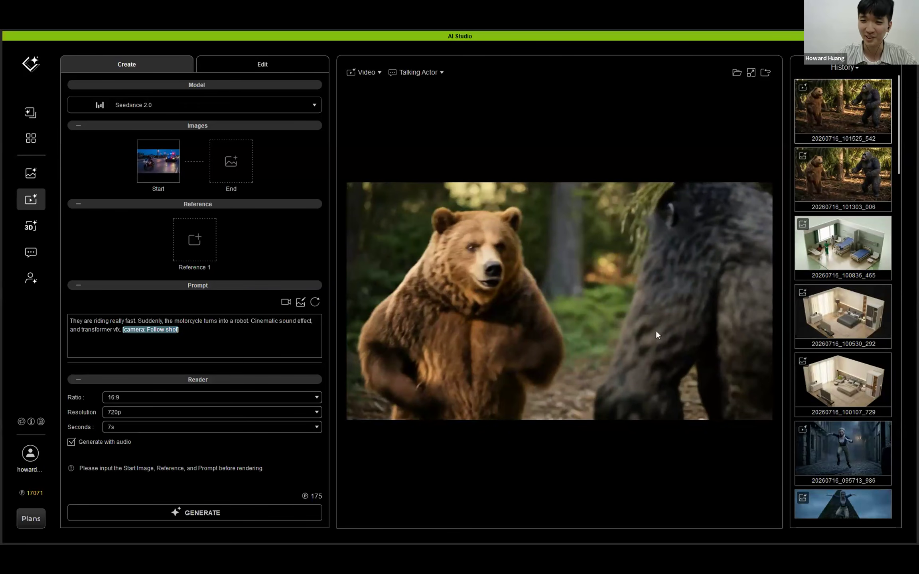
pyautogui.click(588, 325)
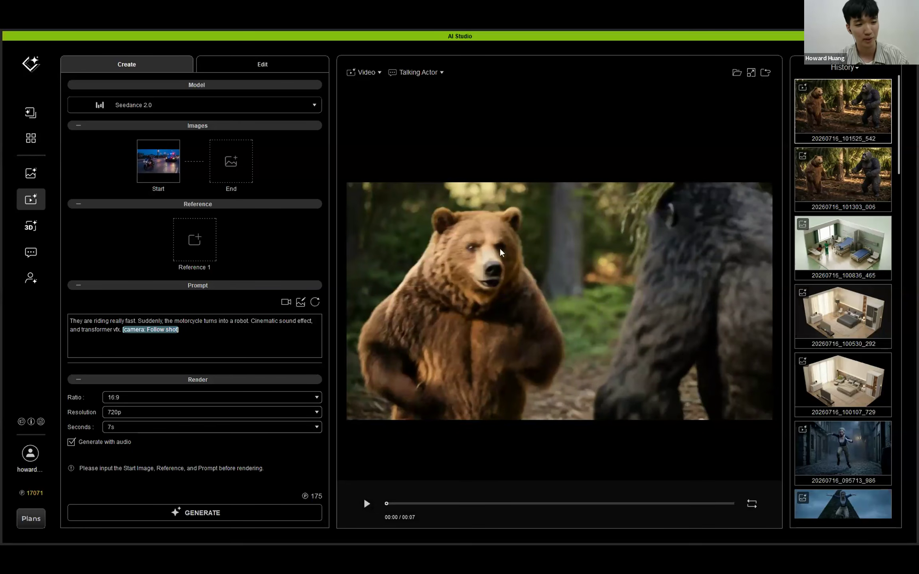
pyautogui.click(569, 358)
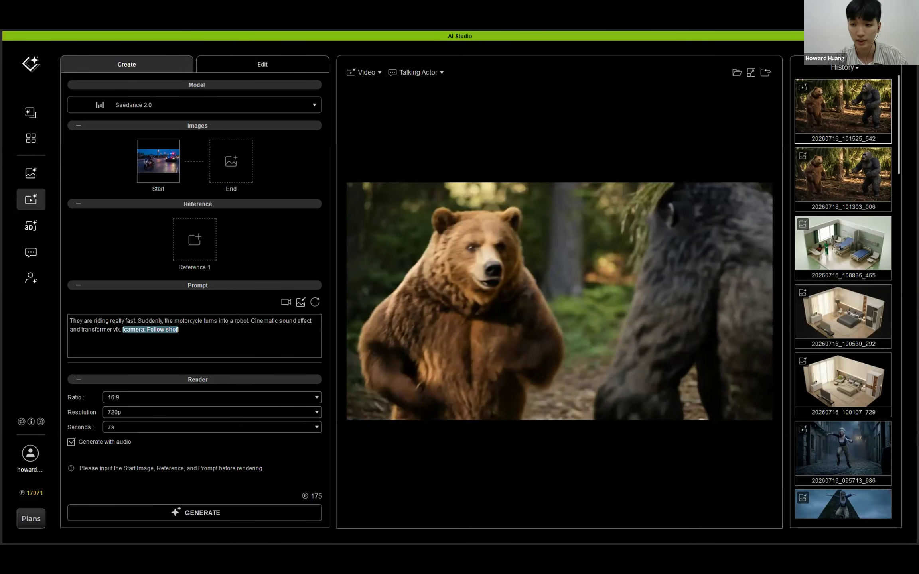
# - Switch to the slide presentation and advance to the 3D to Video slide
pyautogui.hotkey('alt', 'Tab')
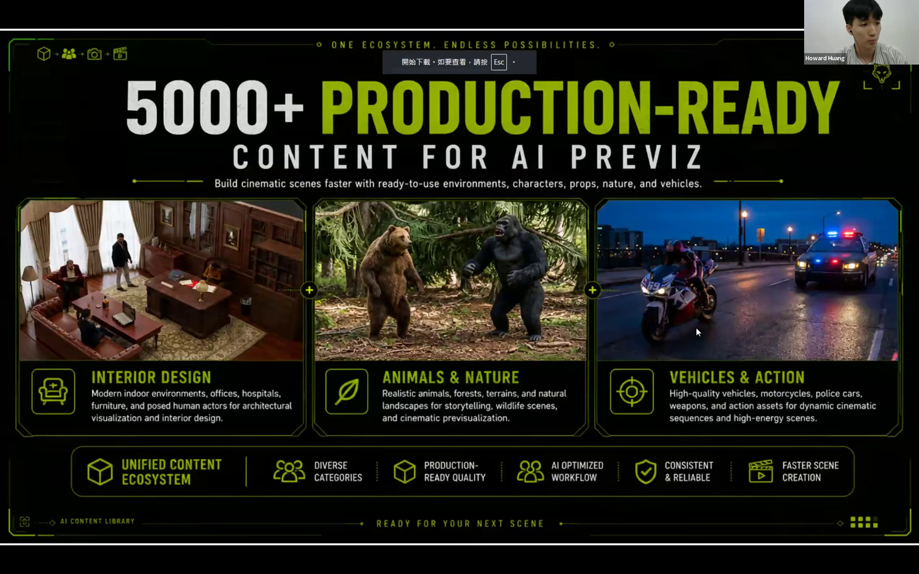
pyautogui.click(621, 304)
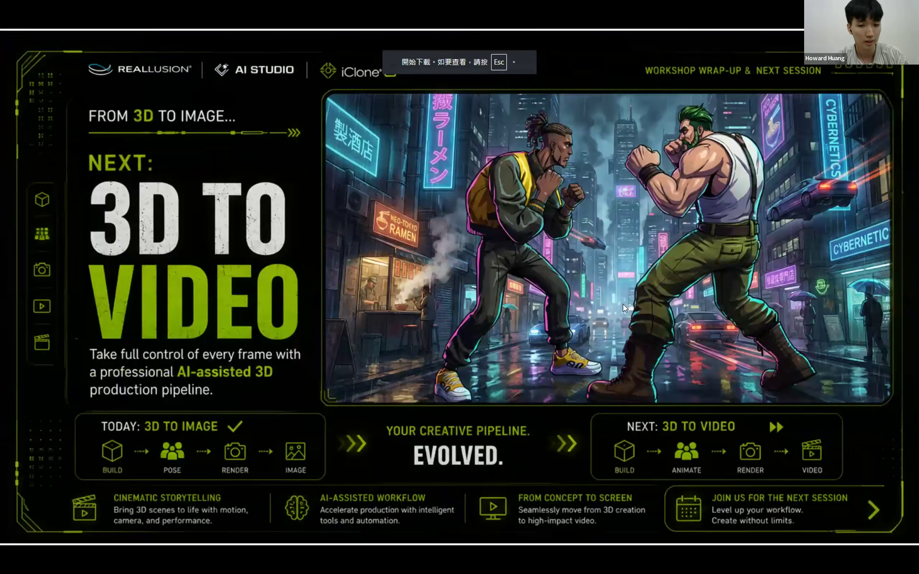